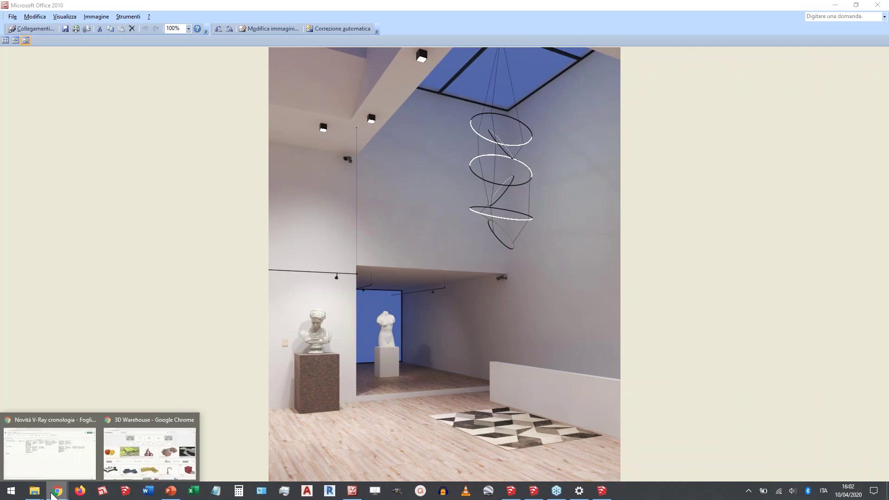
Leave the gallery render in Picture Manager and bring the 3D Warehouse page in Chrome forward.
click(139, 445)
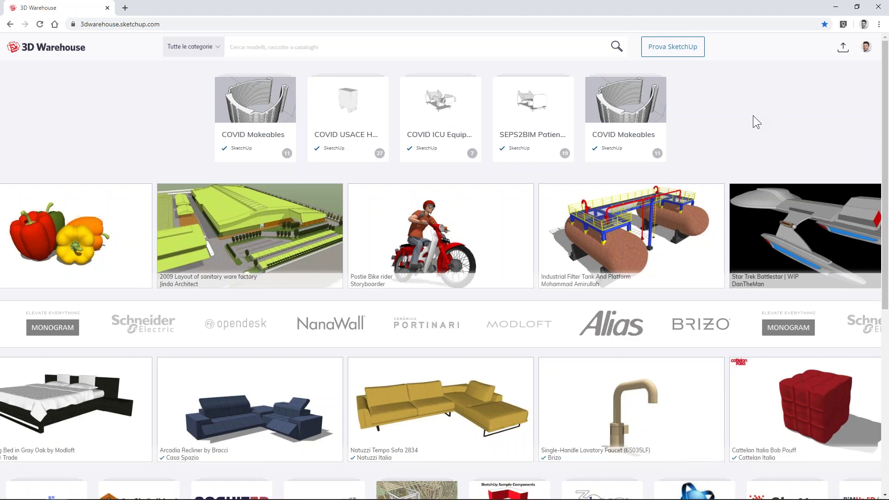
Go to your 3D Warehouse public page (La mia pagina pubblica) and show its RACCOLTE collections.
click(866, 47)
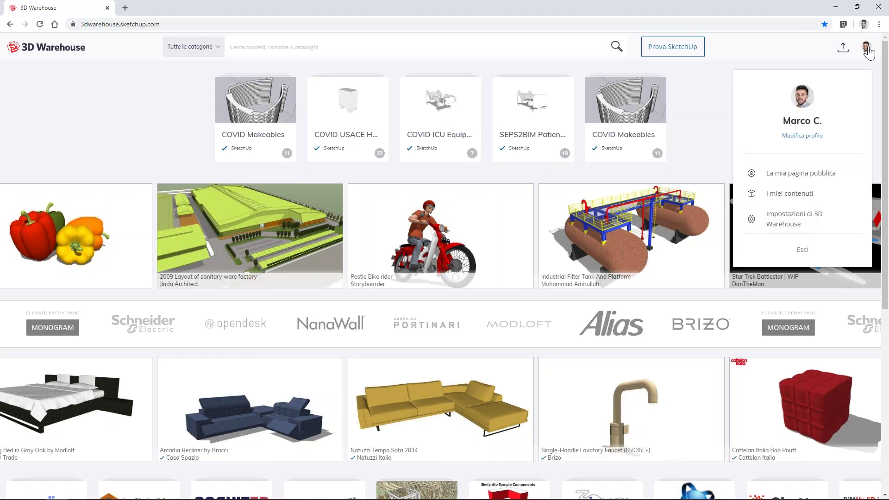
click(793, 182)
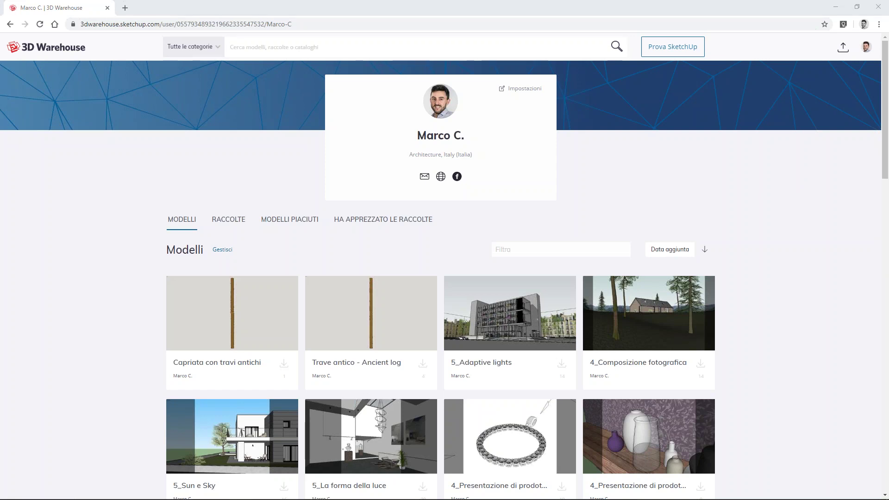
click(230, 221)
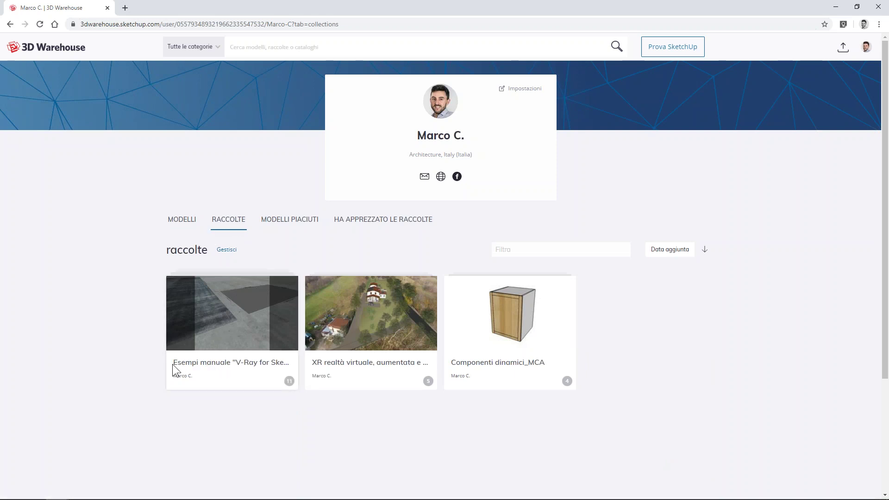
Browse the Esempi manuale V-Ray collection and view the 5_La forma della luce model details.
click(226, 341)
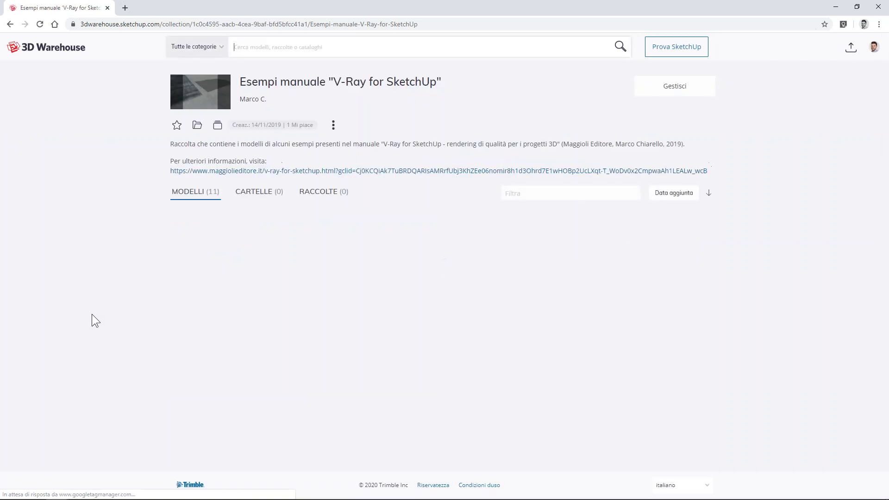
scroll(92, 314, down, 1)
scroll(93, 314, down, 1)
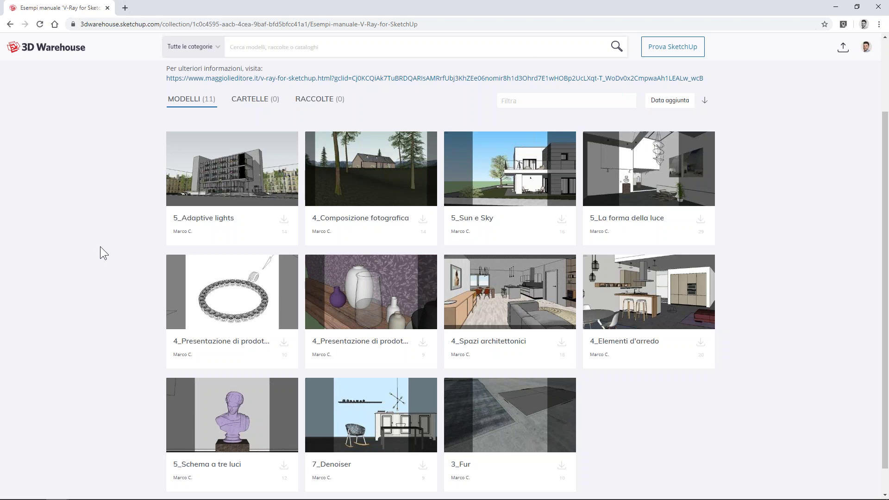
scroll(779, 329, up, 2)
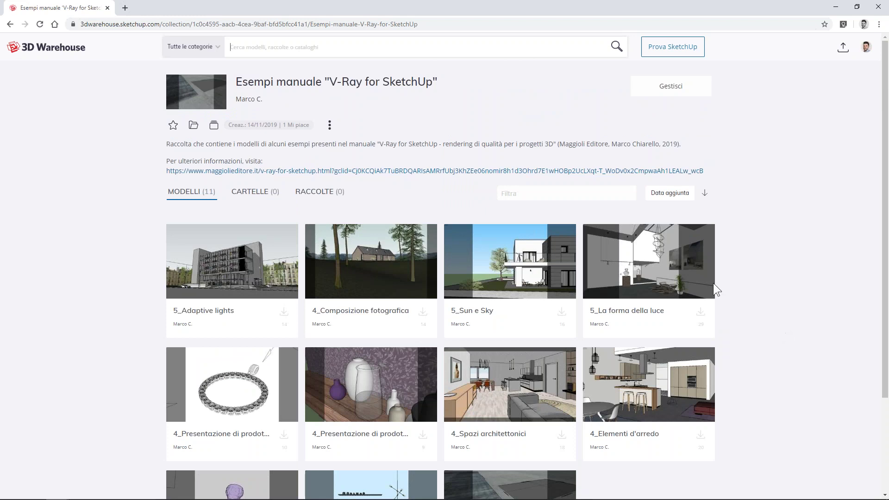
click(669, 291)
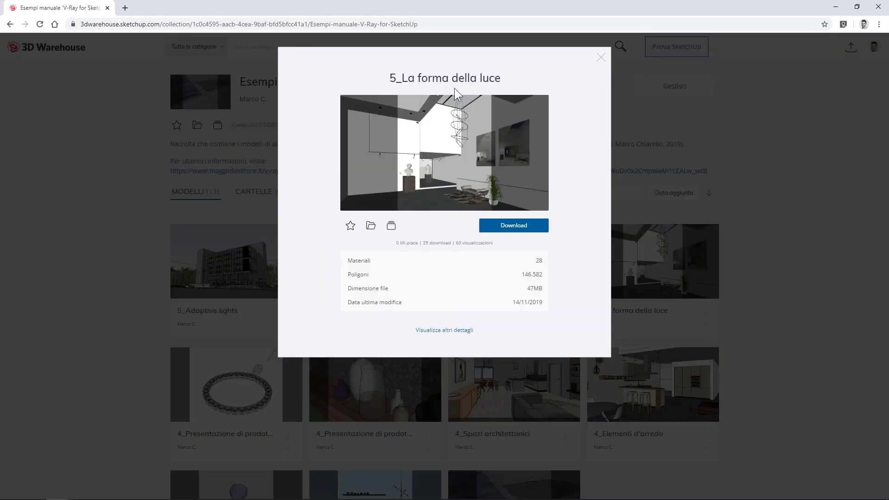
Download the 5_La forma della luce model, dismiss the save window, and close its details.
click(537, 229)
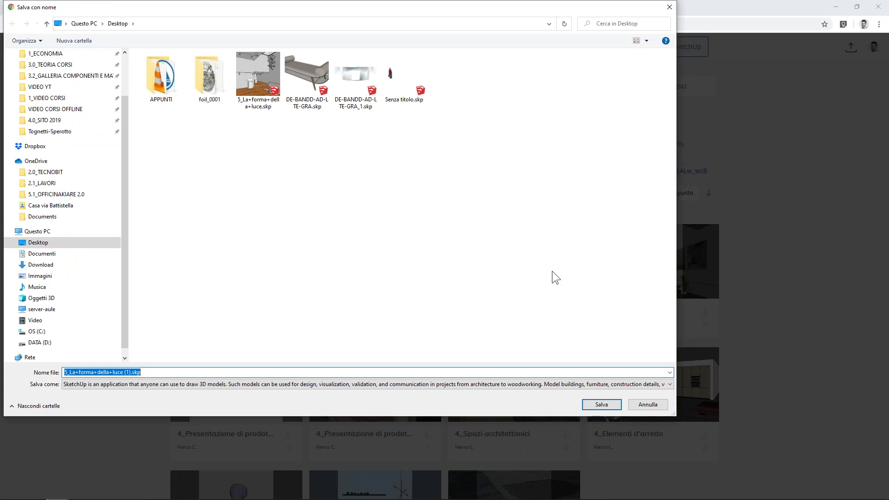
click(648, 405)
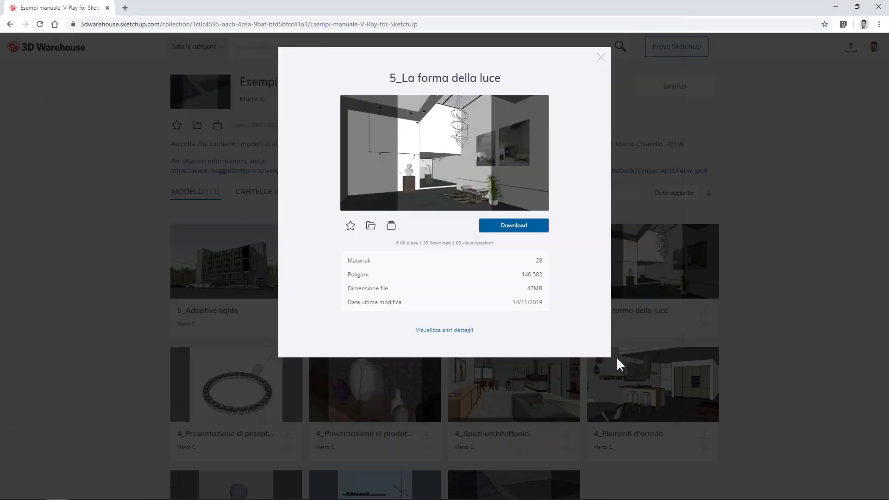
click(604, 60)
mouse_move(509, 495)
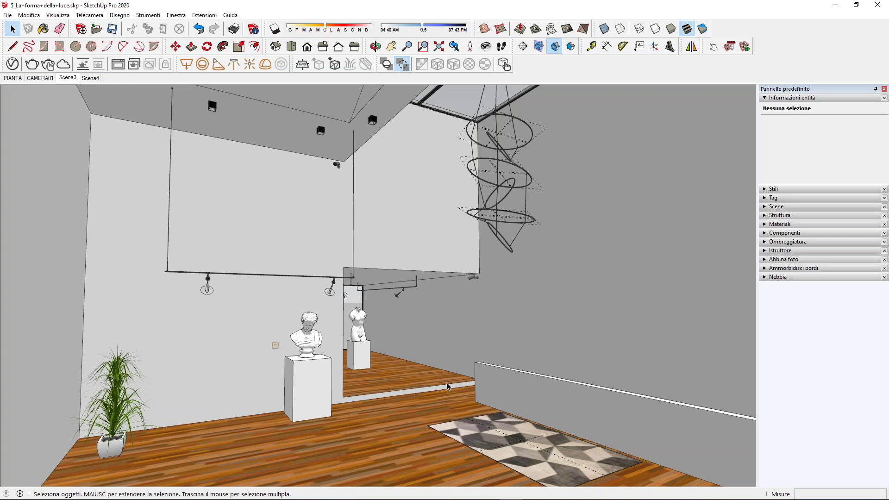
Reframe the gallery interior view and show the V-Ray Asset Editor's materials list.
middle_drag(447, 386, 255, 370)
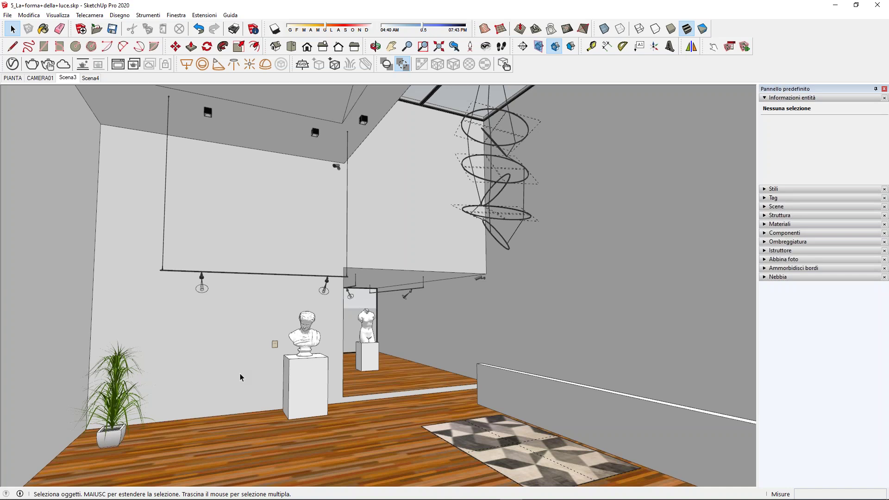
middle_drag(240, 374, 194, 385)
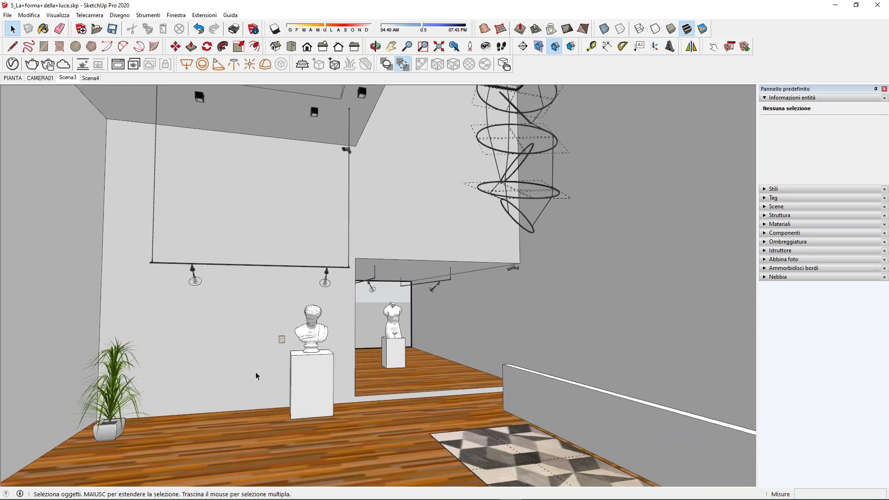
click(12, 65)
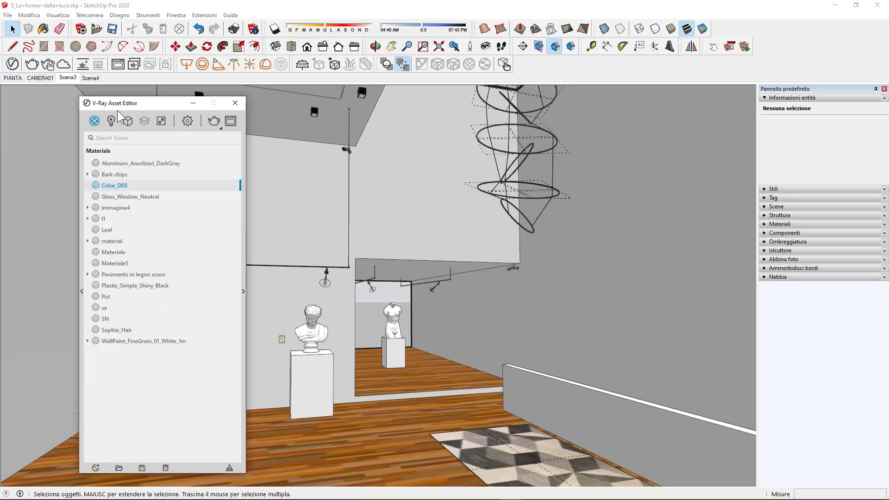
Move the V-Ray Asset Editor to the centre and show its render settings.
mouse_move(137, 102)
mouse_down()
mouse_move(390, 99)
mouse_move(387, 63)
mouse_up()
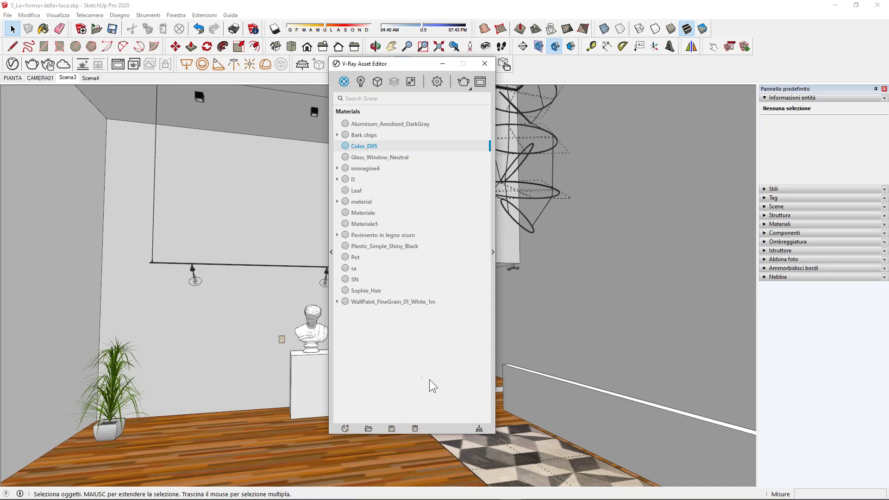
click(437, 81)
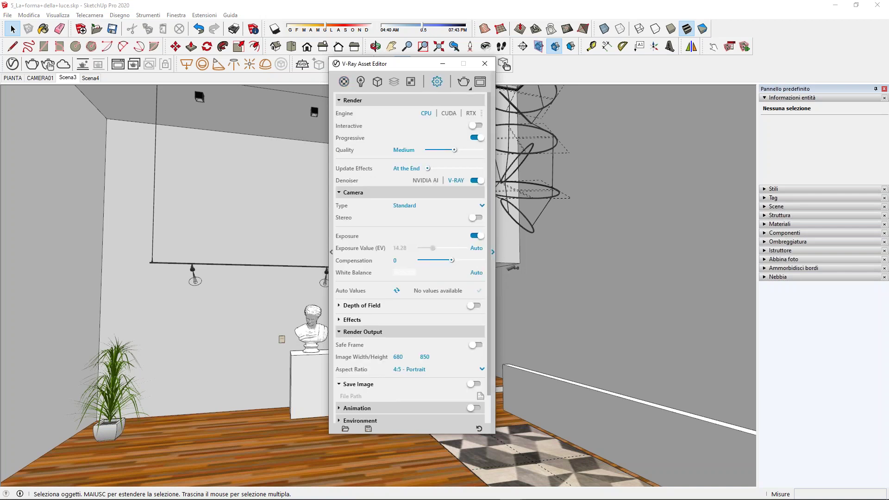
Reveal the advanced render parameters and try the Dark, then Bright, editor theme.
click(494, 255)
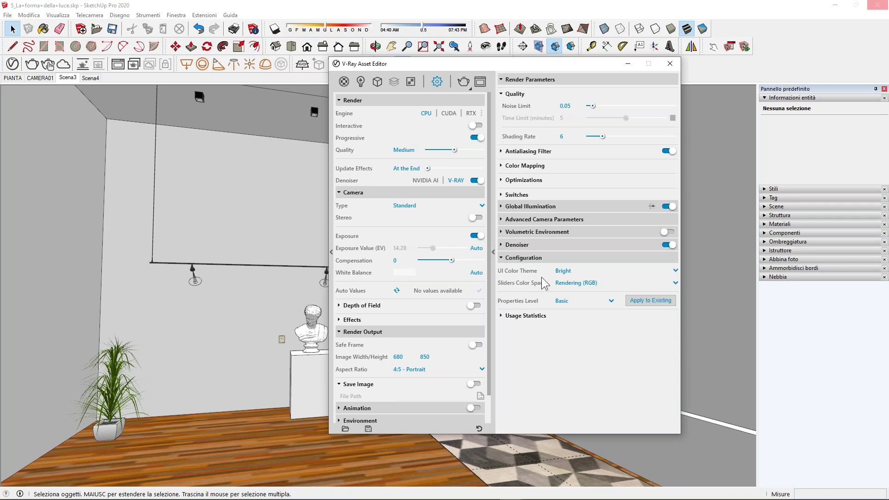
click(566, 273)
click(570, 283)
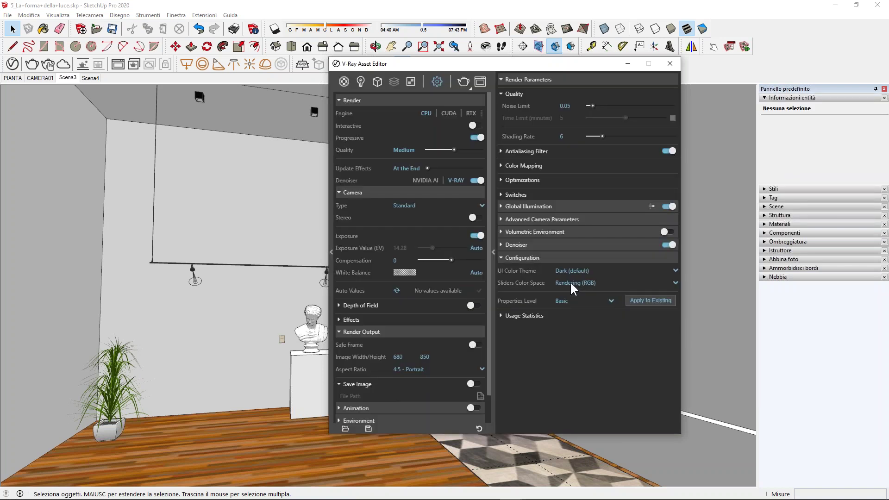
drag(438, 66, 432, 98)
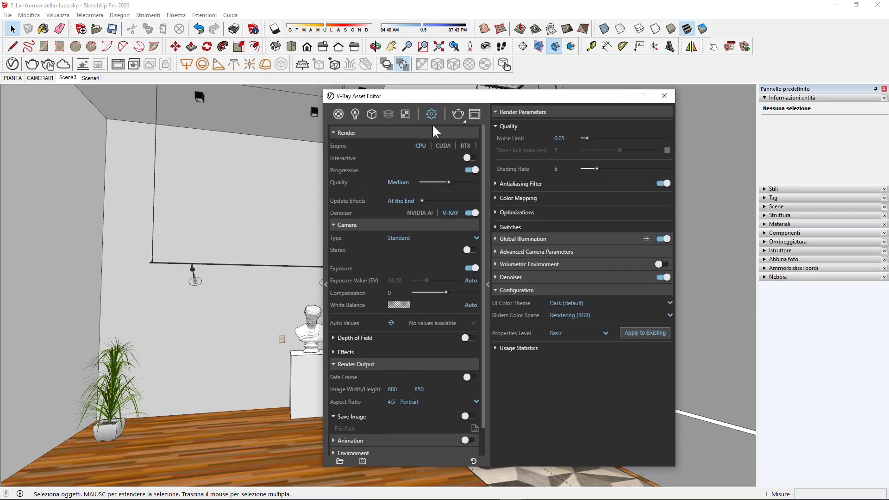
click(570, 300)
click(560, 327)
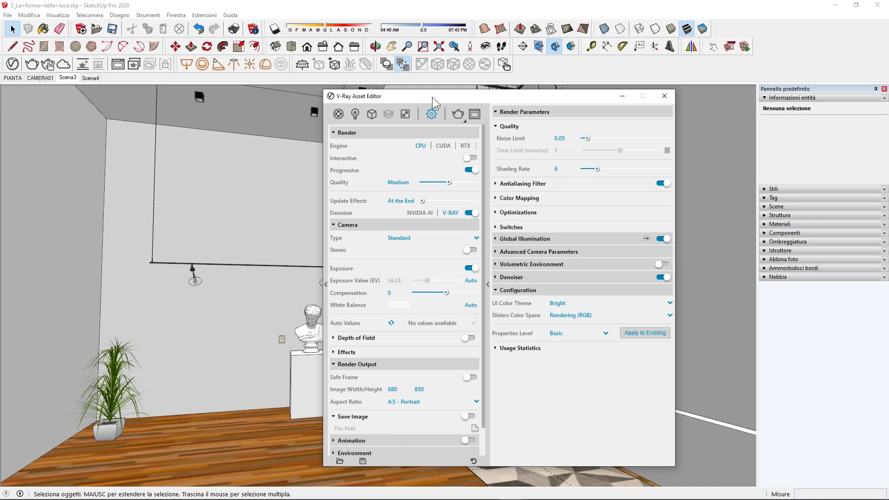
drag(433, 97, 586, 70)
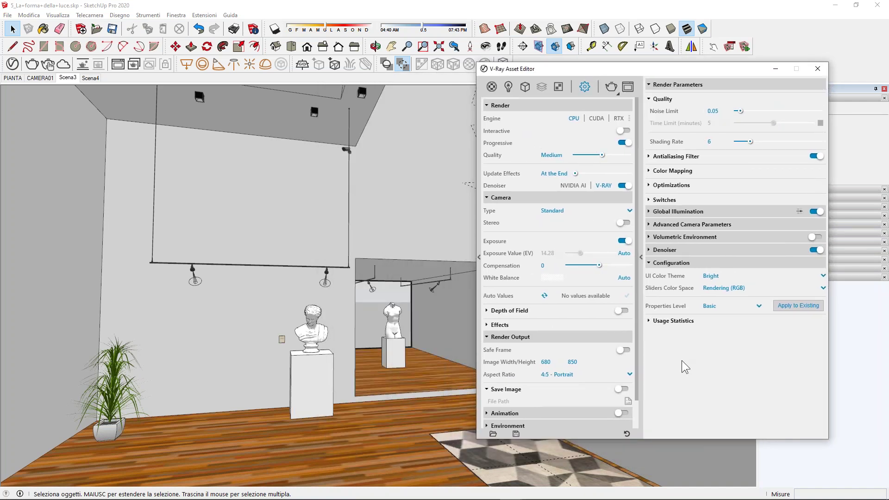
Collapse the Render Output section and briefly show, then hide, the material library.
click(492, 337)
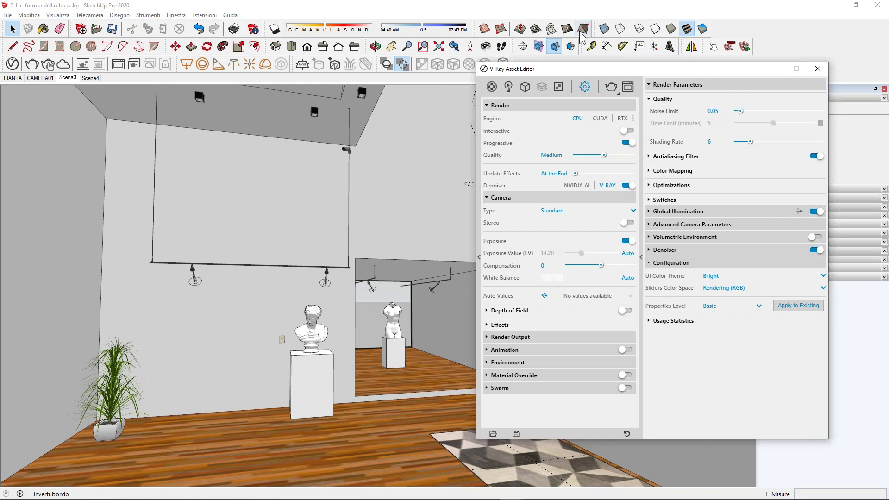
drag(582, 74, 446, 288)
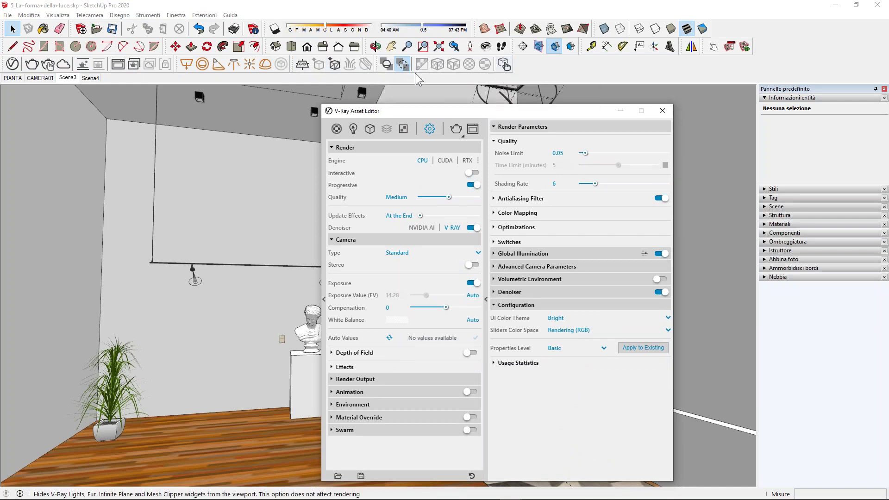
drag(471, 111, 468, 96)
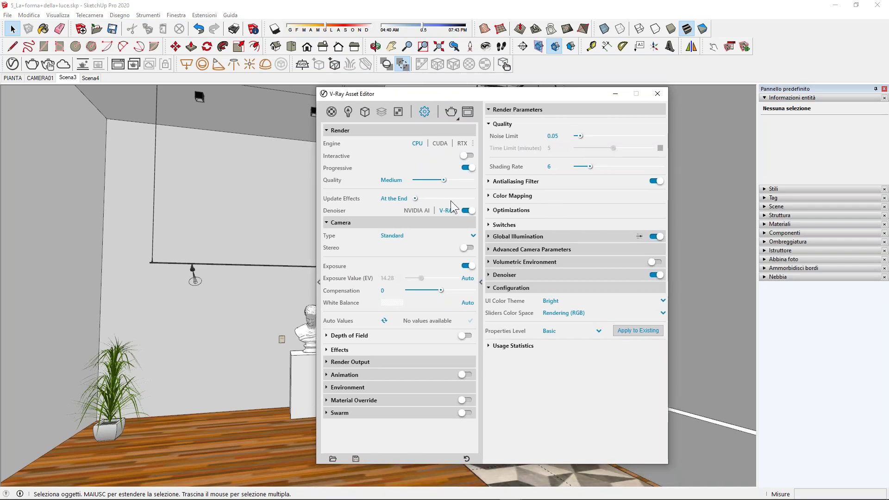
click(319, 283)
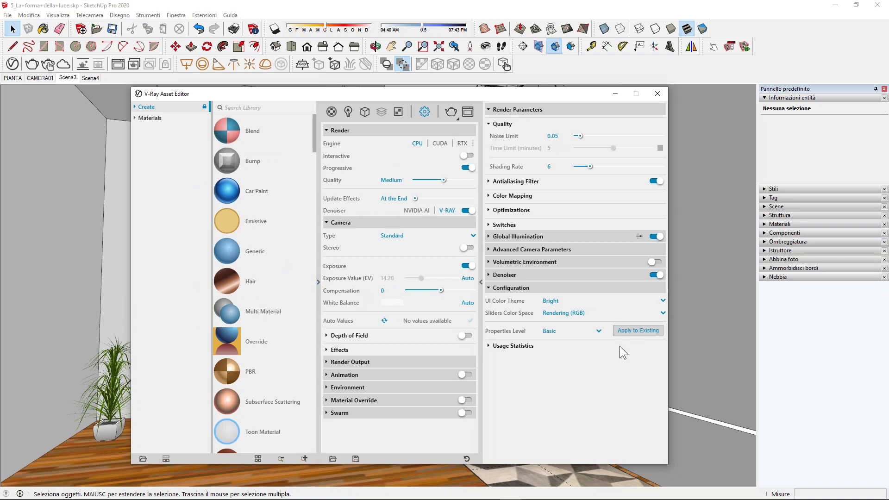
click(318, 281)
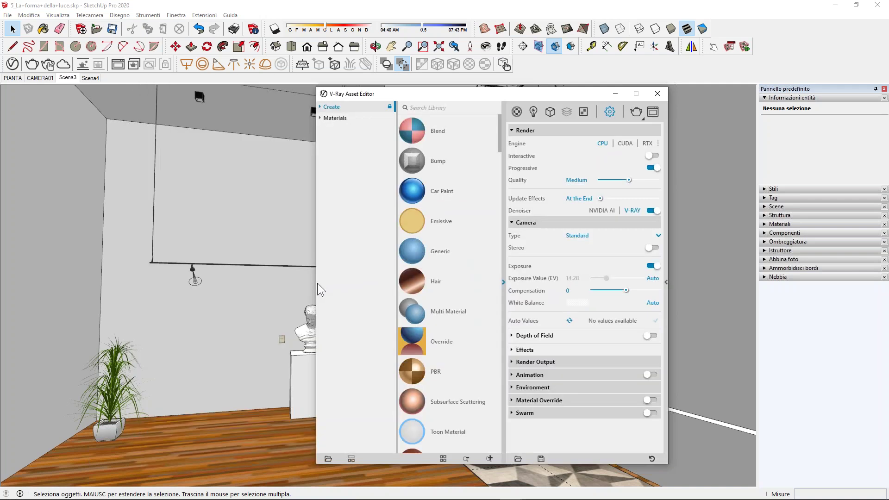
Expand Ombreggiatura to view shadows: UTC+01:00, 11:38, 06/21, light 80, dark 45.
click(771, 242)
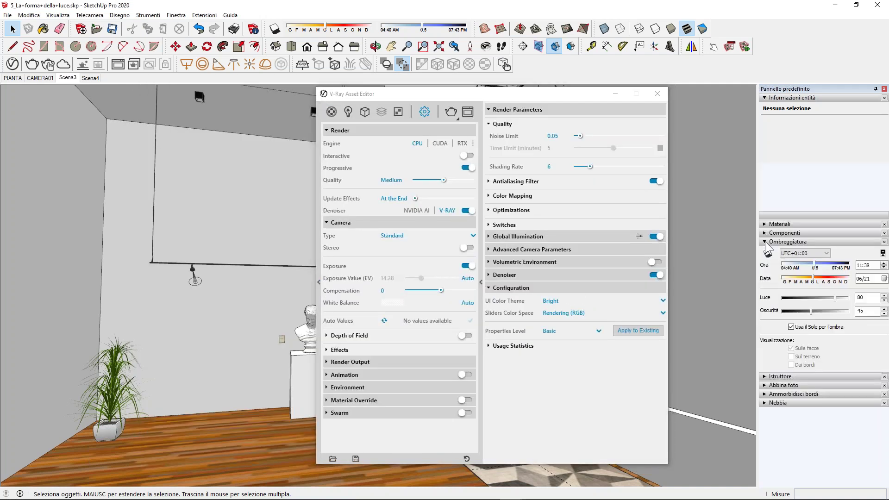
click(802, 258)
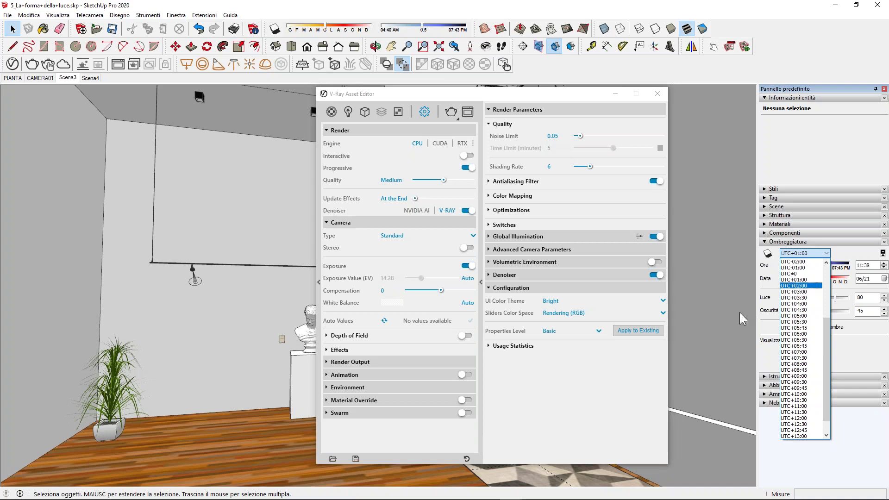
key(Escape)
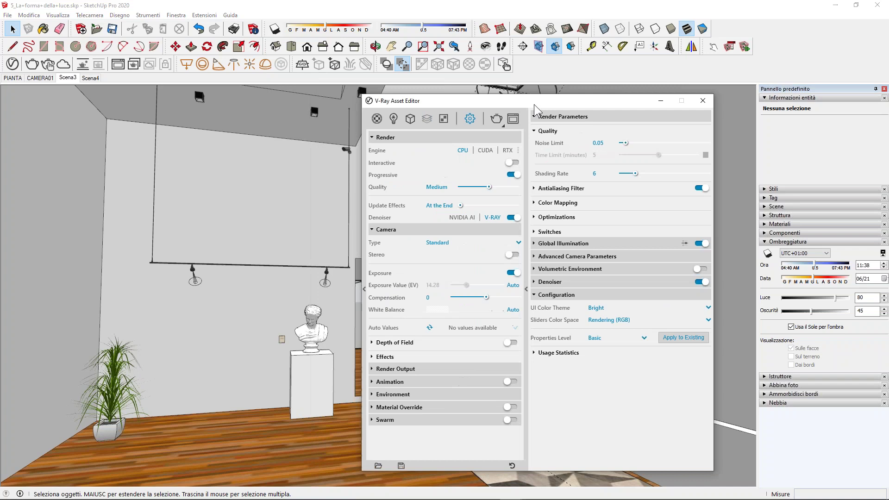
drag(412, 93, 527, 83)
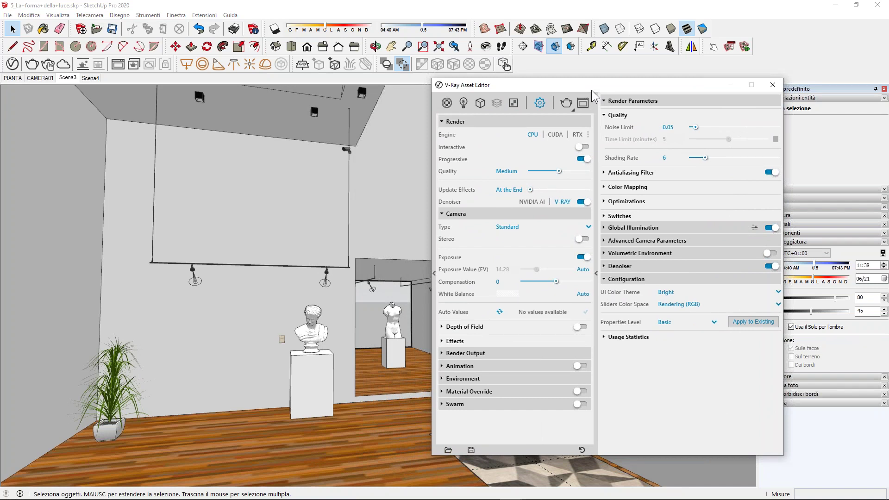
Browse the V-Ray lights and materials lists, zoom to the bust, then show render settings.
click(462, 103)
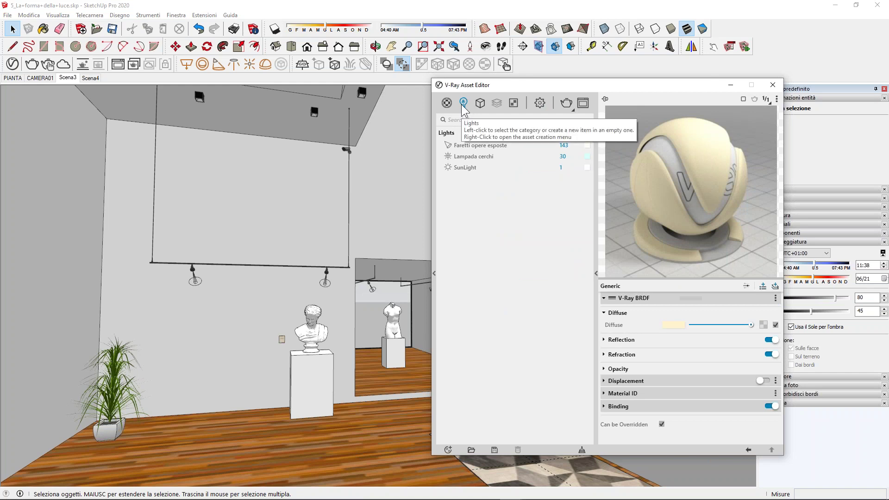
click(447, 103)
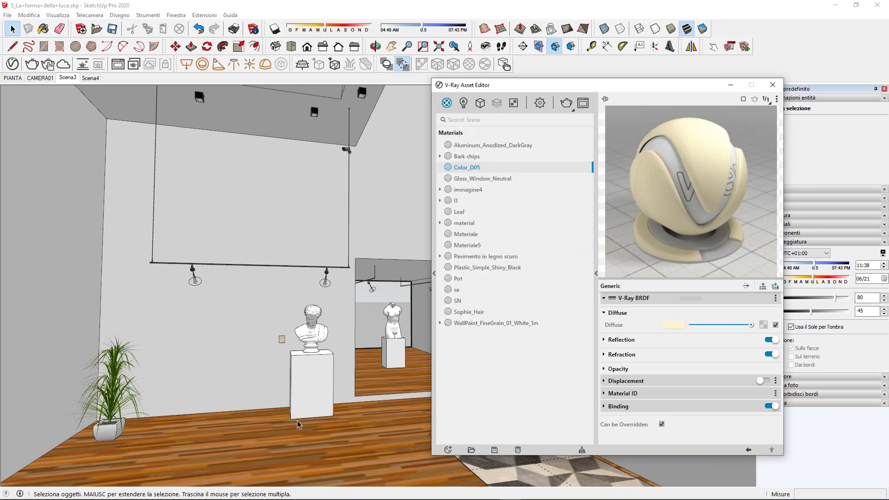
scroll(292, 376, up, 2)
scroll(301, 361, up, 2)
scroll(310, 355, up, 1)
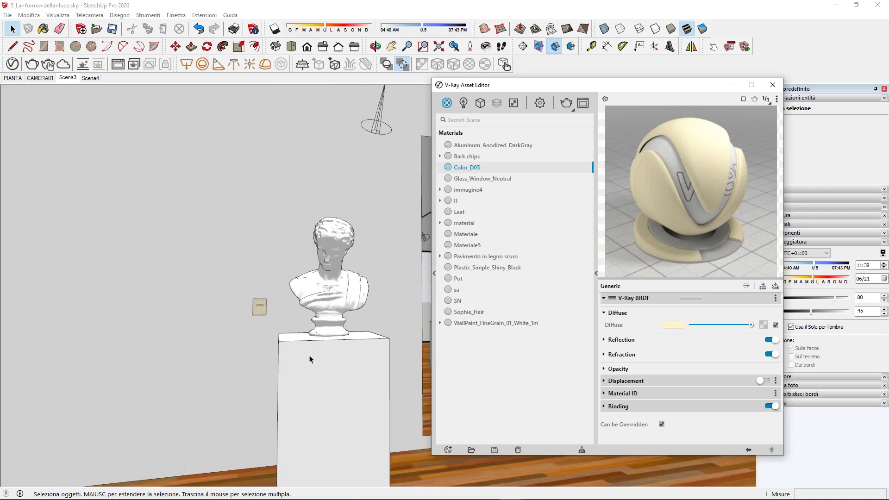
scroll(305, 343, up, 1)
scroll(299, 324, up, 1)
scroll(289, 297, up, 2)
middle_drag(289, 296, 332, 310)
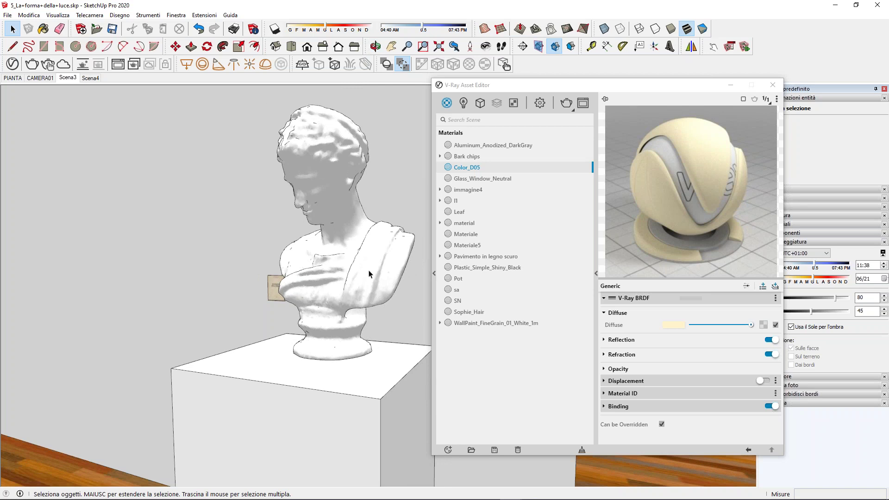
click(541, 102)
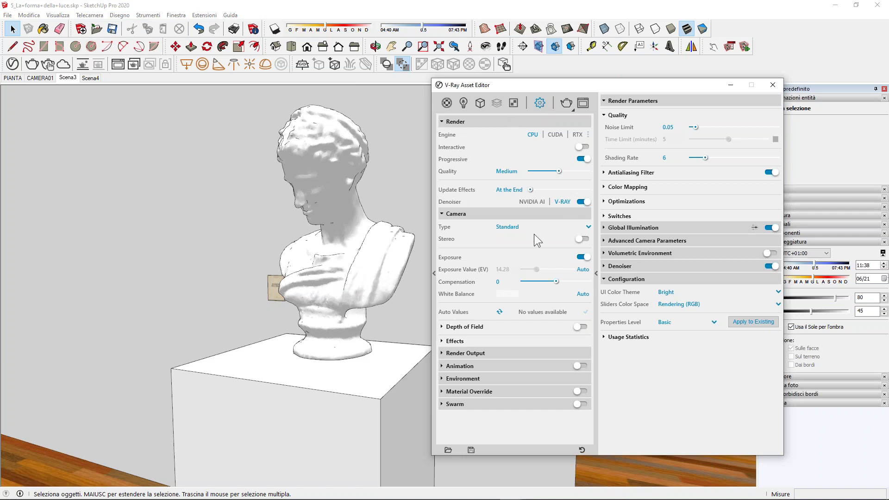
Hide the advanced parameters, switch to Scena3, and display the 1.png render in Picture Manager.
click(596, 274)
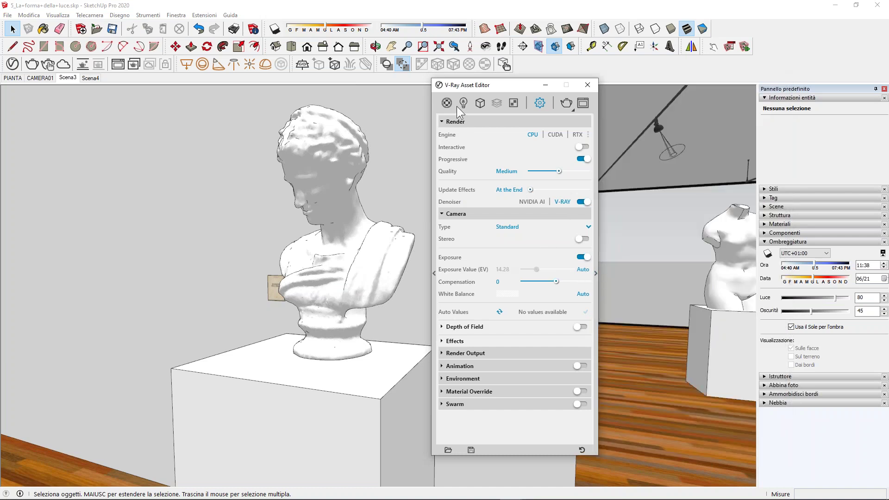
click(69, 78)
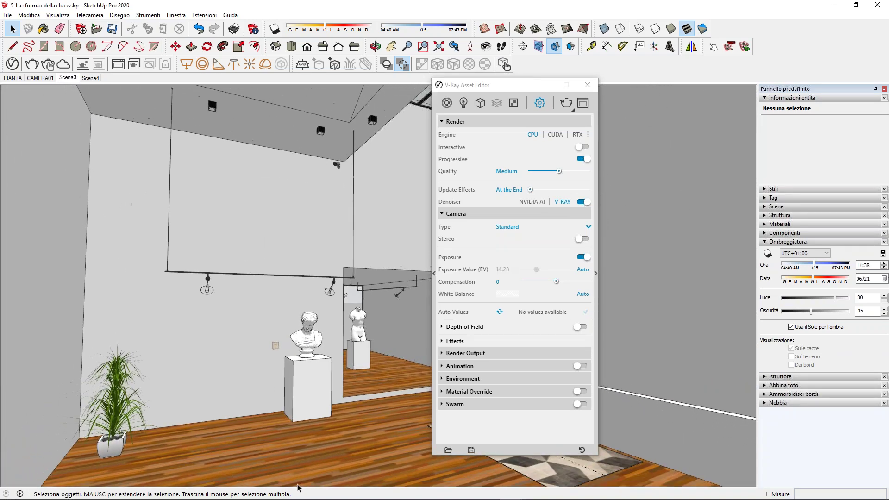
click(352, 491)
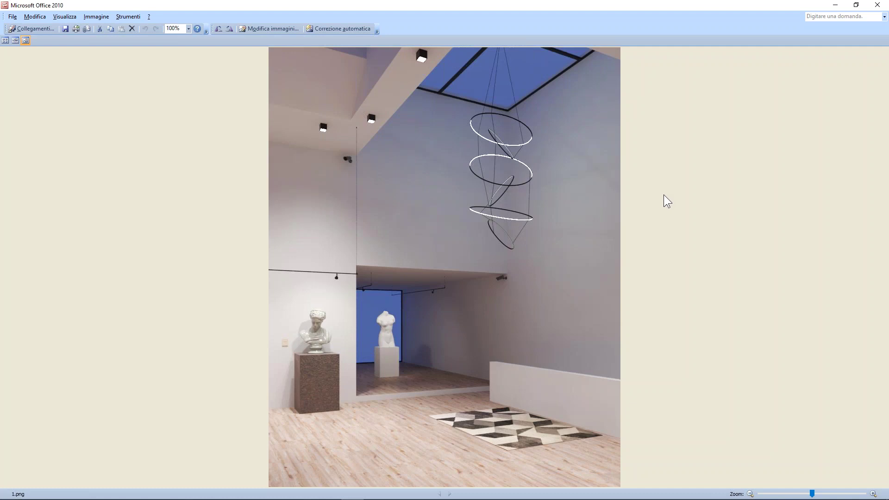
Close the rendered image in Picture Manager and nudge the V-Ray Asset Editor slightly down.
click(835, 5)
mouse_move(495, 89)
mouse_down()
mouse_move(494, 101)
mouse_move(539, 106)
mouse_up()
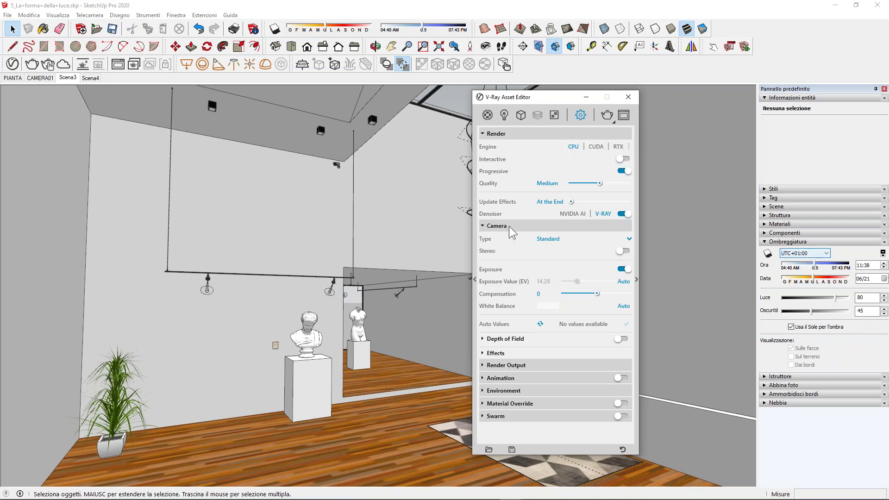
Collapse the Camera rollout, park the Asset Editor at the bottom, and float the V-Ray toolbar.
click(484, 225)
click(484, 134)
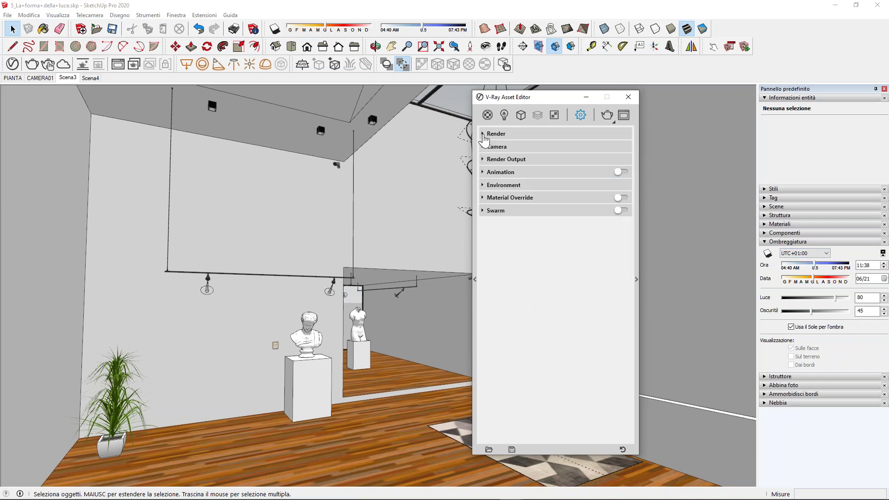
click(505, 135)
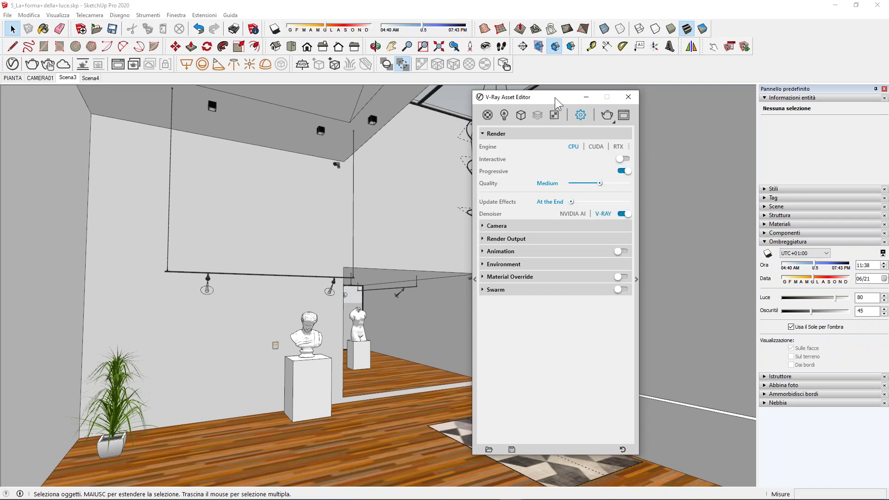
mouse_move(537, 97)
mouse_down()
mouse_move(610, 232)
mouse_move(508, 474)
mouse_up()
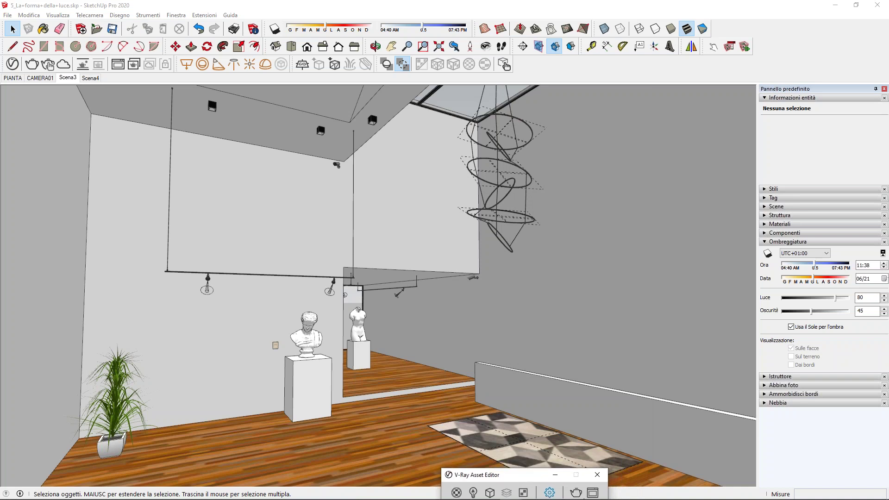
drag(3, 59, 84, 155)
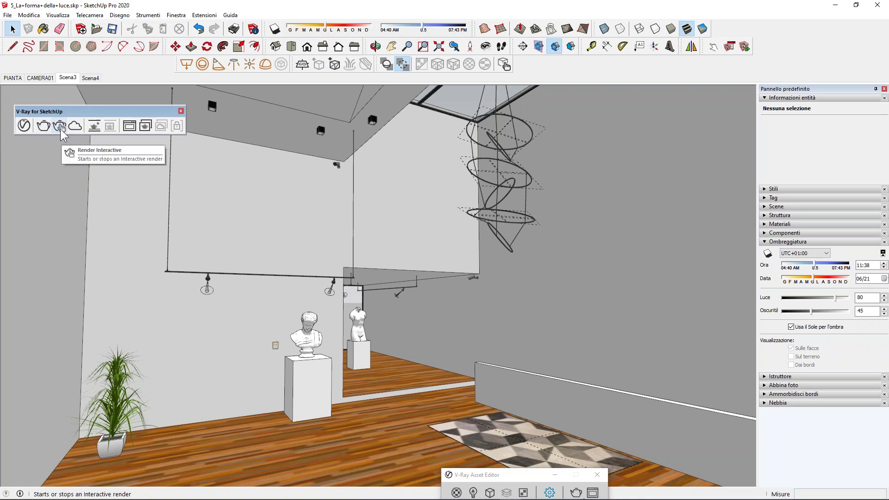
Launch an interactive V-Ray render, move its frame buffer left, and restore the Asset Editor.
click(60, 129)
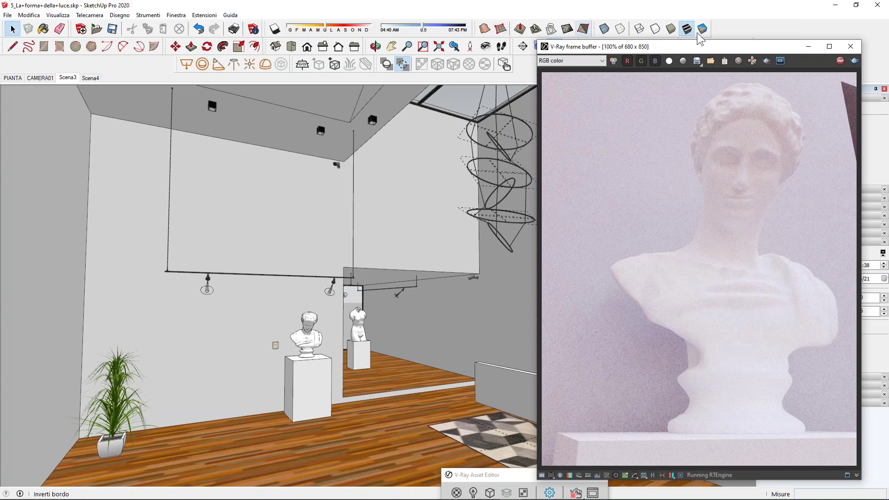
drag(695, 51, 182, 45)
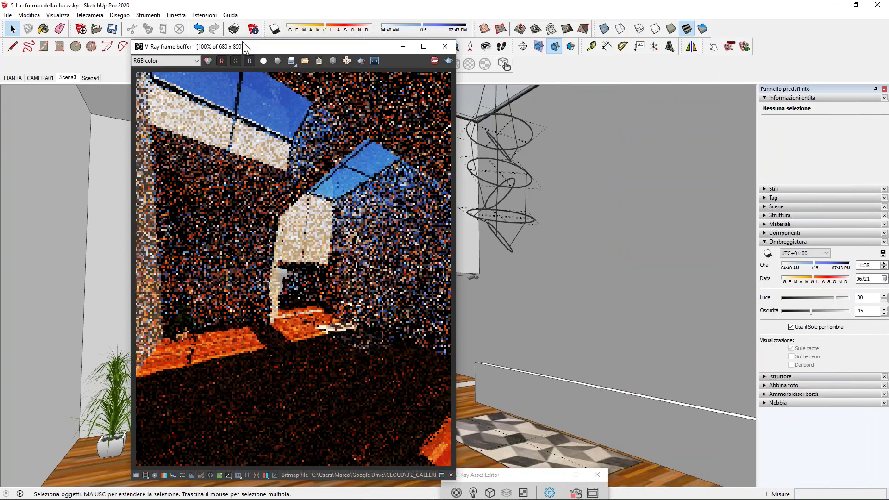
click(510, 478)
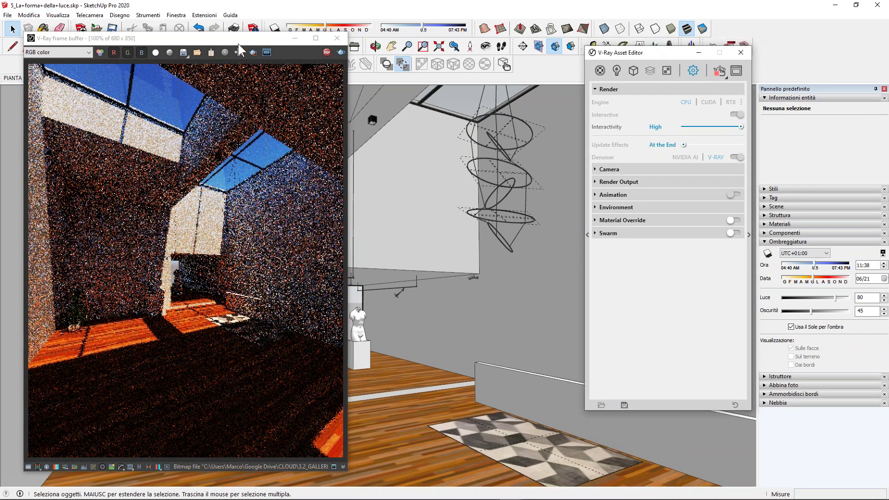
Set Render Output to 16:9 Widescreen at 450 px width (450×253) and shrink the frame buffer.
click(618, 183)
click(736, 217)
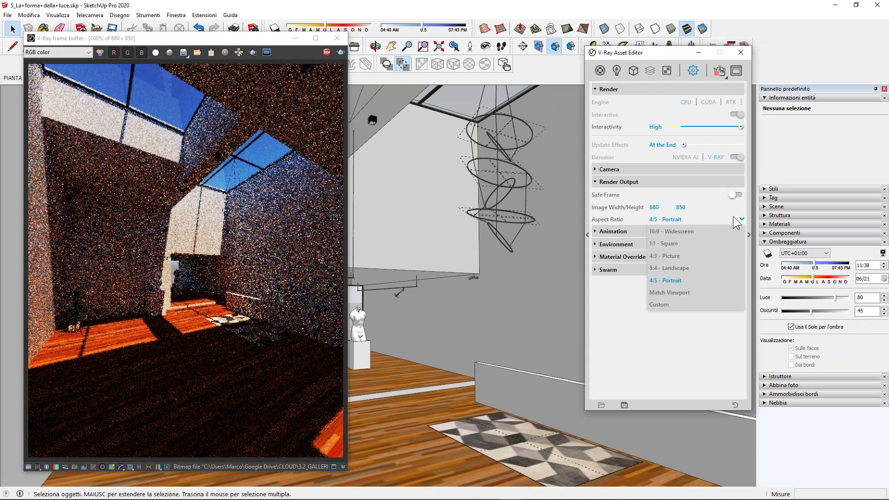
click(671, 231)
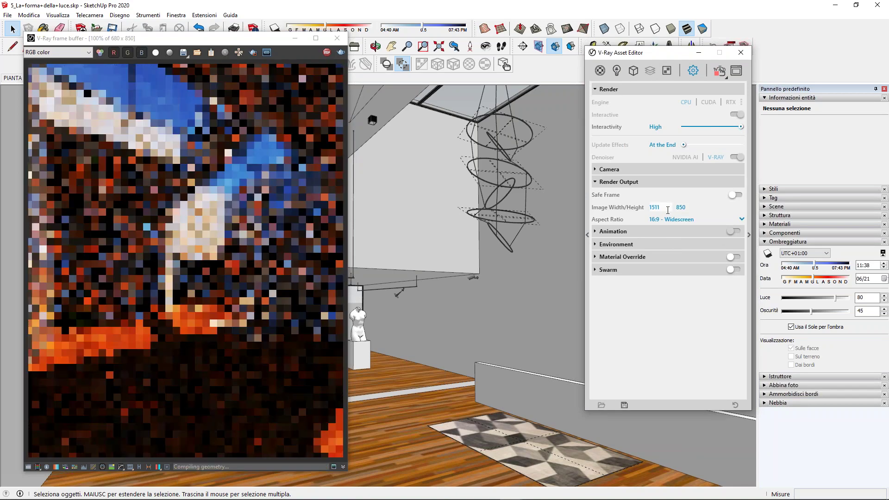
double_click(654, 207)
text(450)
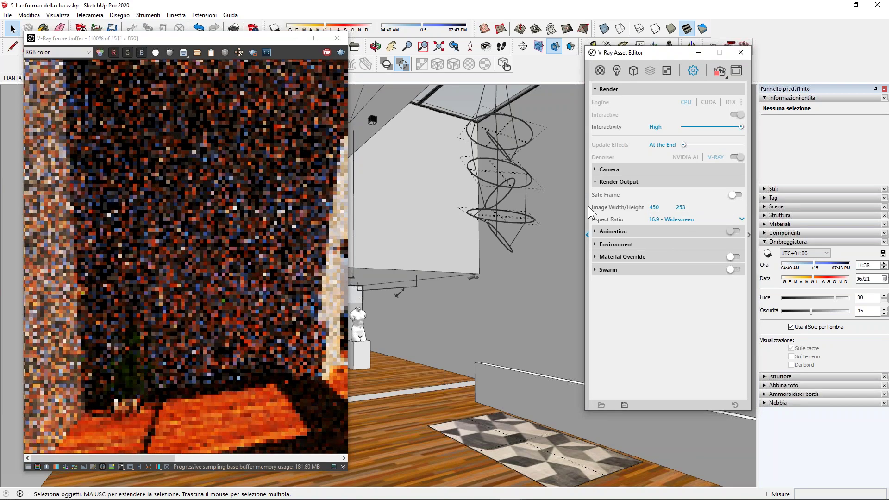
key(Return)
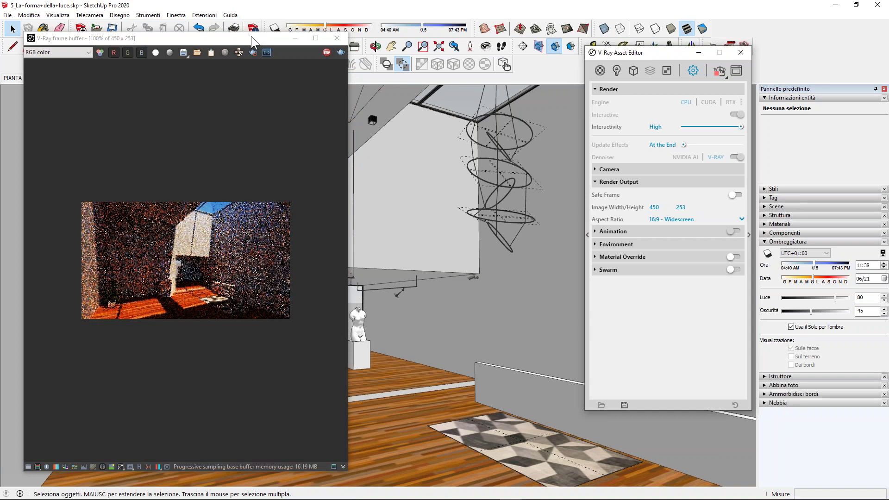
drag(244, 34, 443, 223)
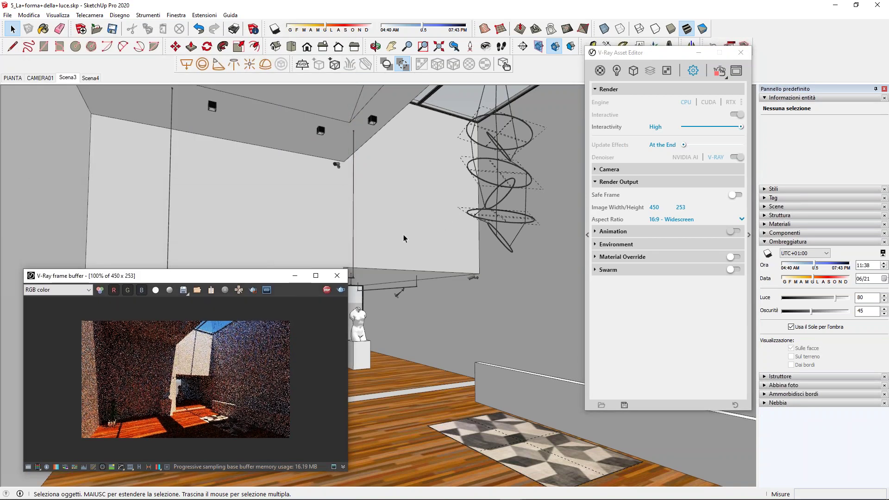
drag(182, 275, 183, 161)
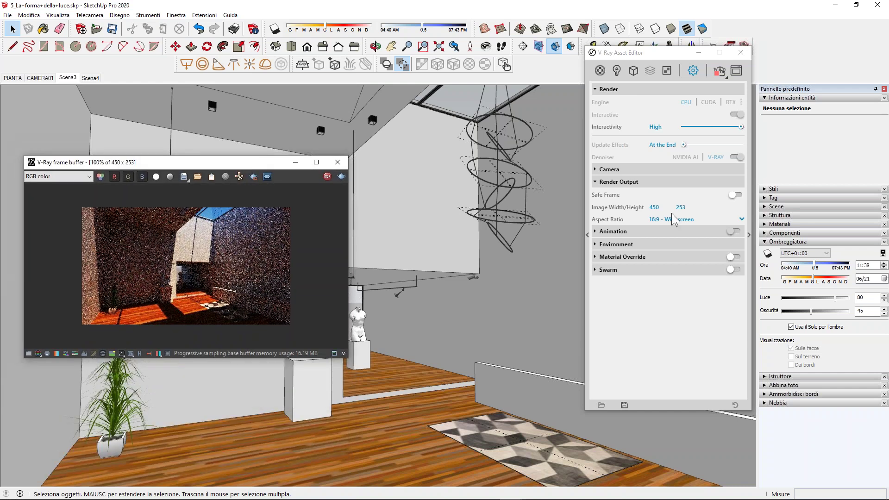
double_click(655, 207)
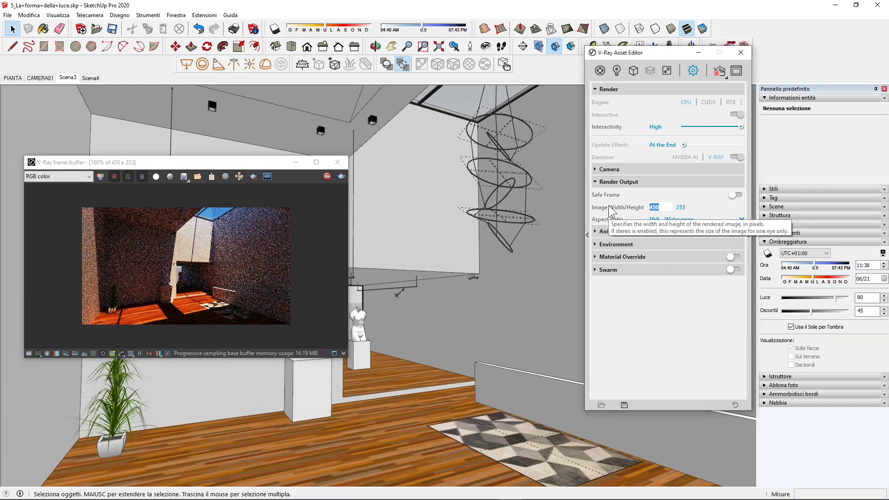
text(550)
key(Return)
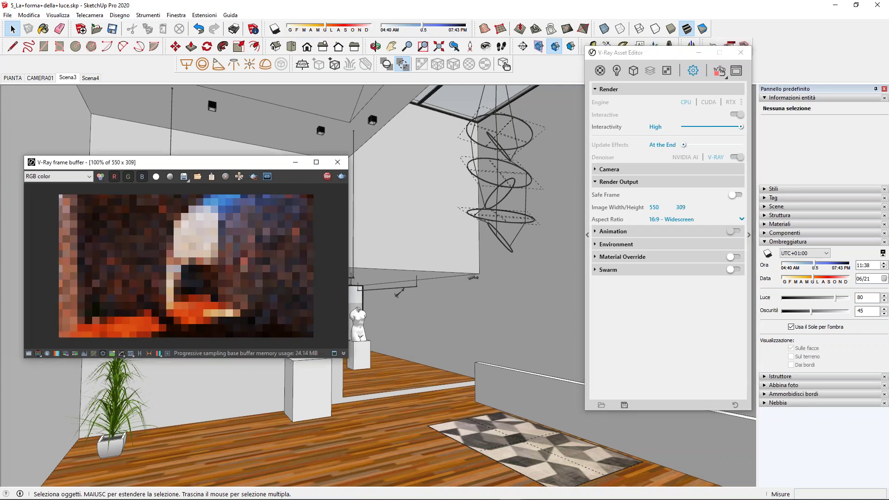
drag(214, 160, 210, 142)
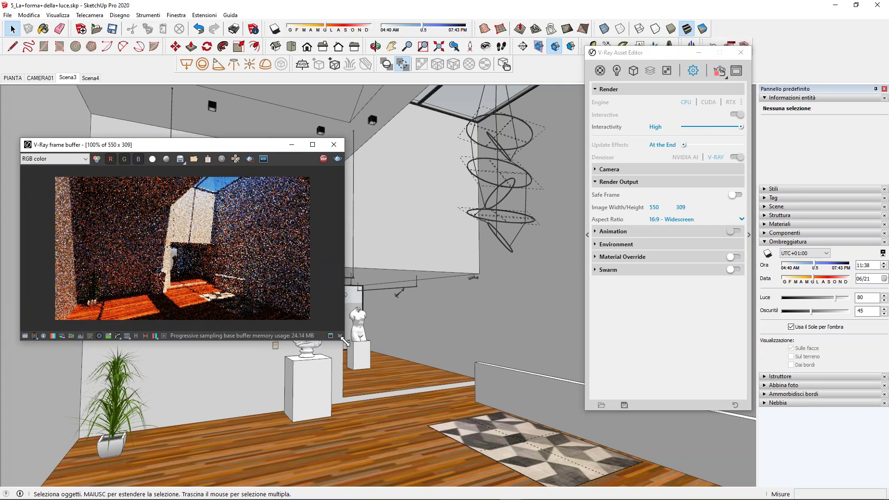
drag(333, 334, 351, 347)
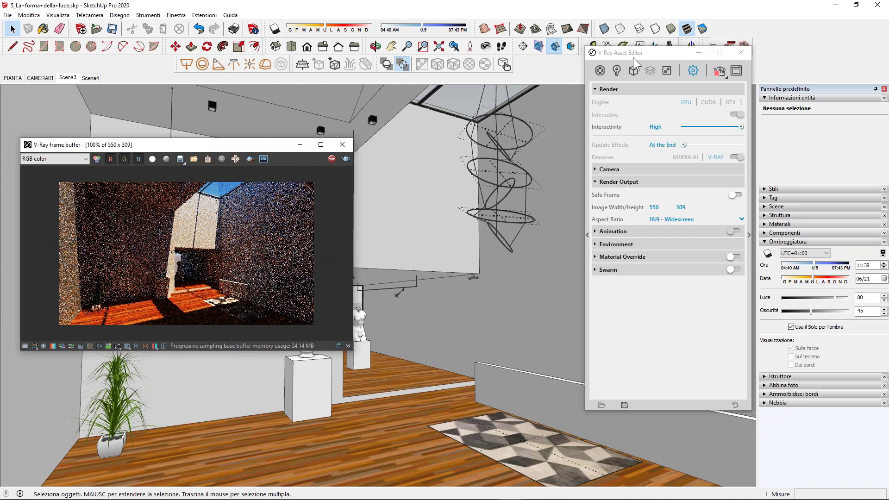
drag(622, 53, 546, 92)
drag(602, 106, 601, 113)
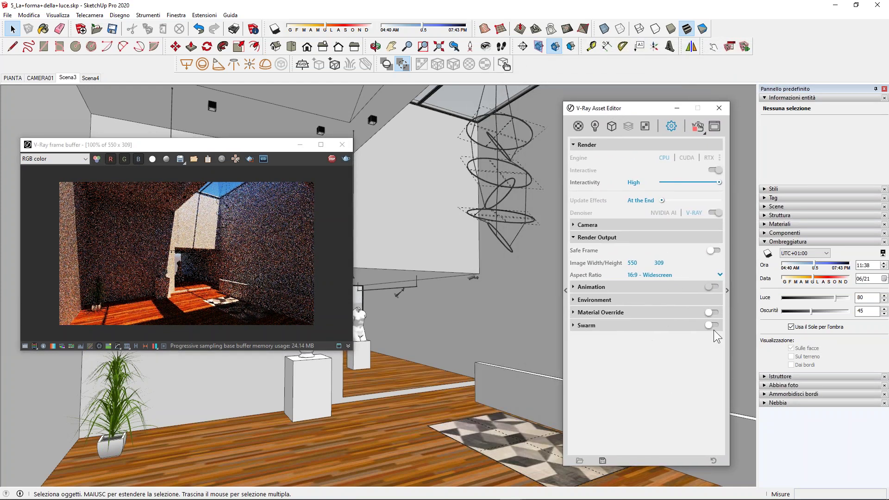
mouse_move(636, 111)
mouse_down()
mouse_move(549, 109)
mouse_move(577, 102)
mouse_up()
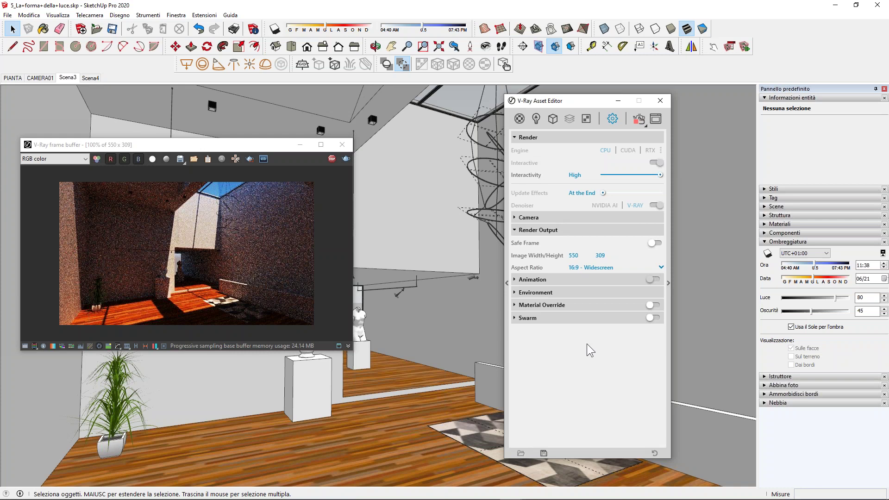
mouse_move(239, 144)
mouse_down()
mouse_move(382, 152)
mouse_move(292, 129)
mouse_up()
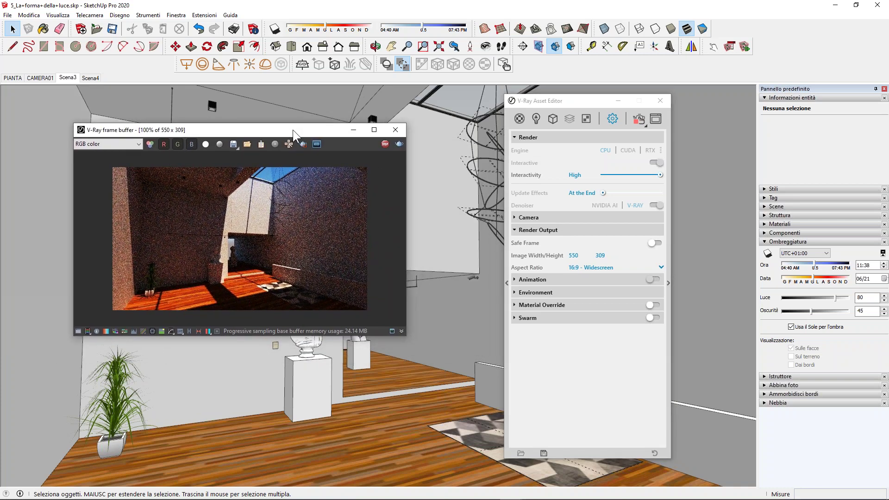
click(573, 256)
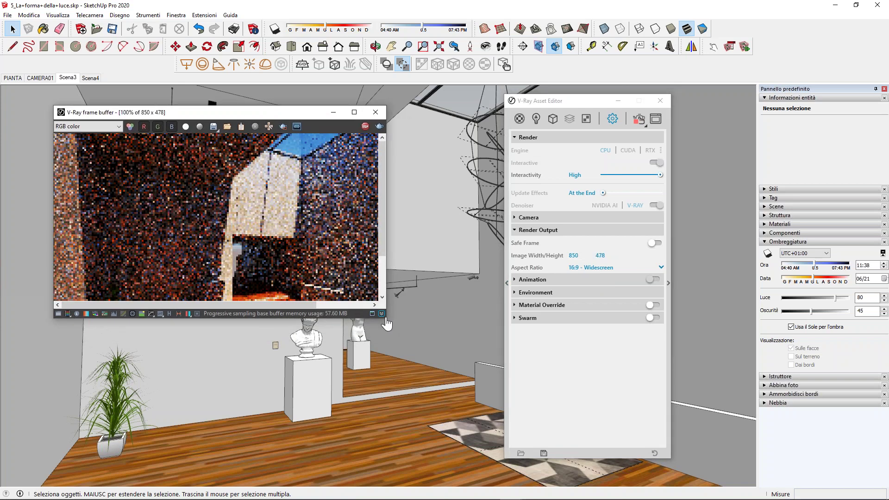
drag(387, 319, 470, 390)
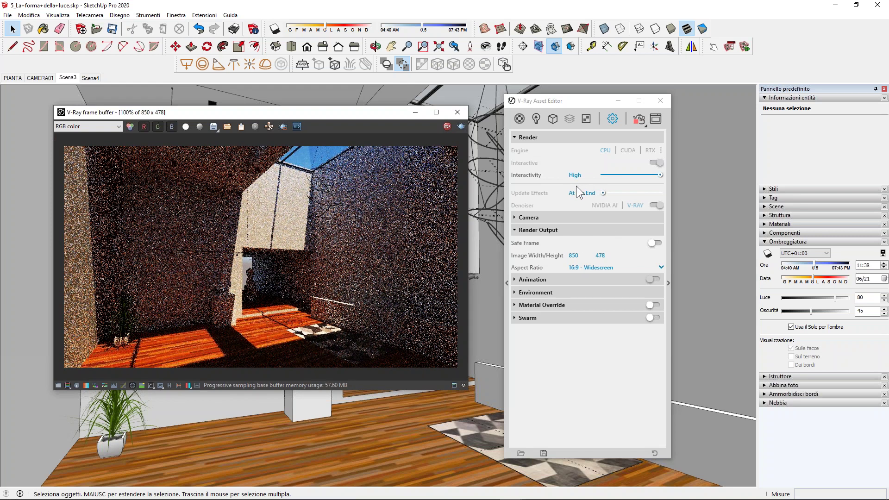
click(616, 118)
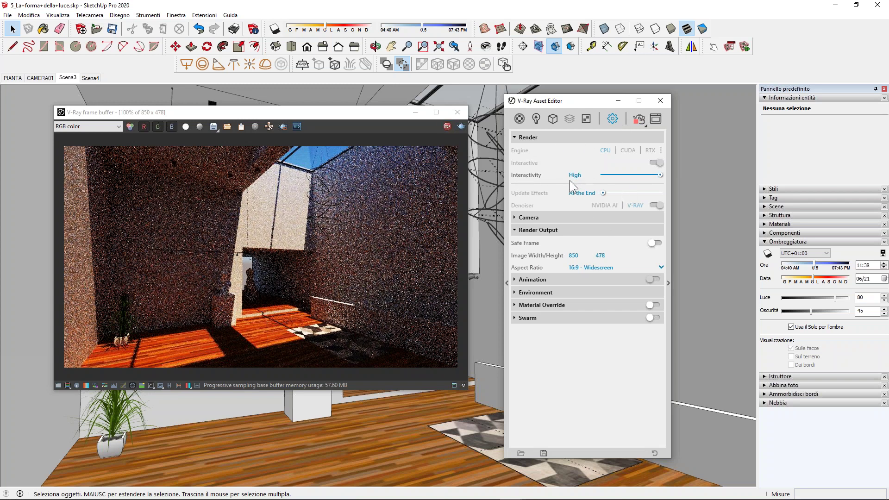
Show the Camera exposure settings, turn on sun shadows, and dock the V-Ray toolbar.
click(534, 230)
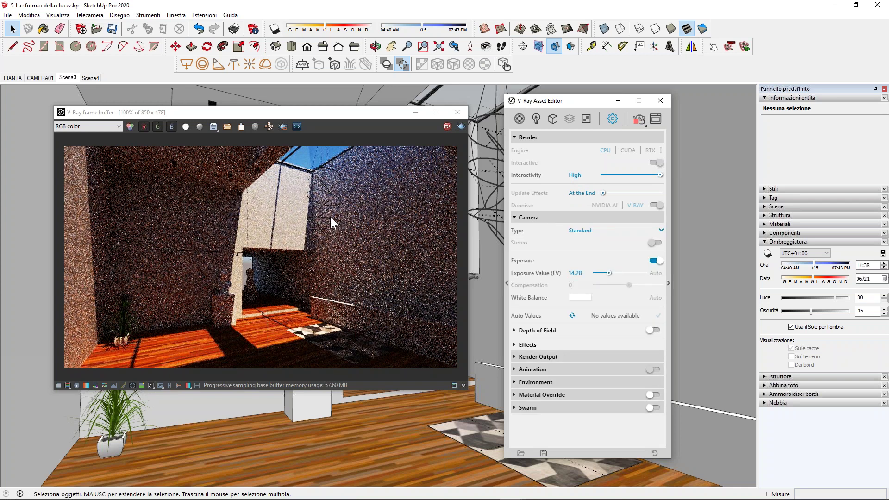
click(274, 29)
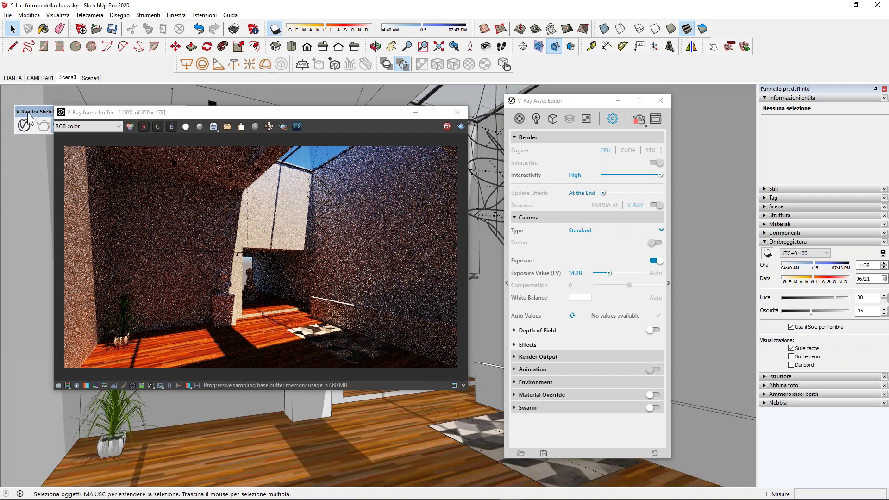
drag(37, 117, 27, 65)
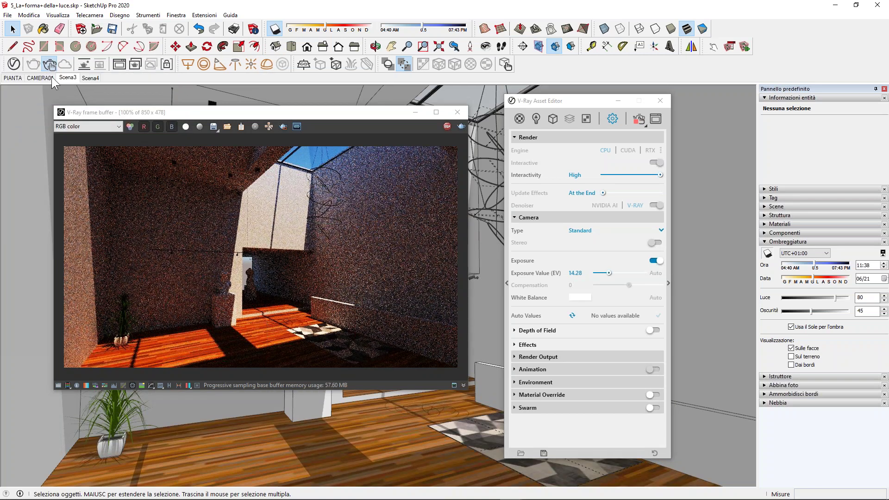
Rearrange the frame buffer and Asset Editor, then set the sun time to 09:03.
drag(178, 111, 140, 95)
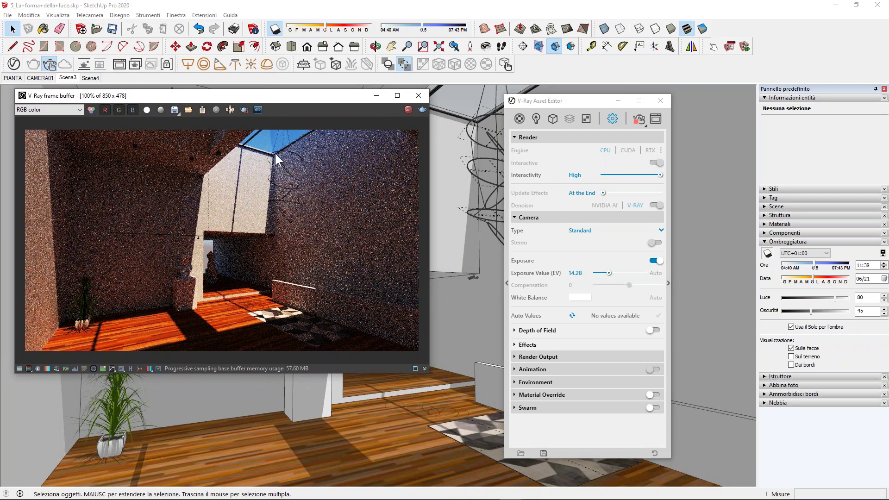
drag(569, 107, 728, 122)
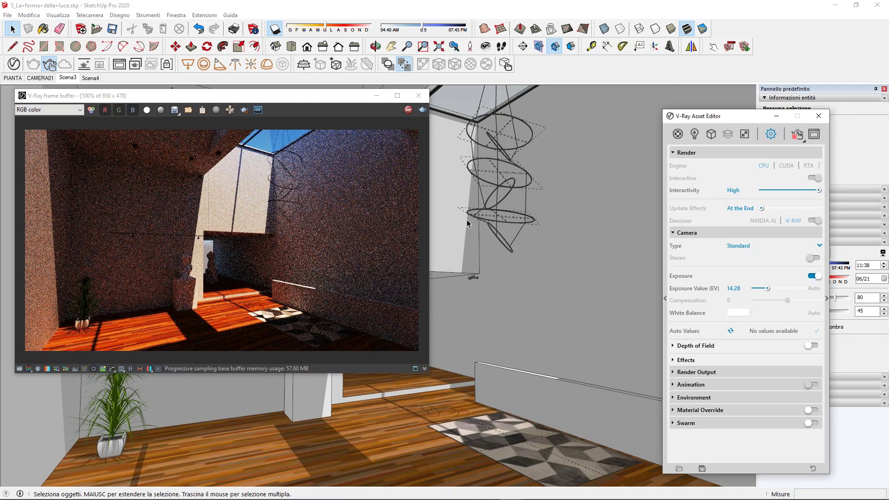
mouse_move(333, 103)
mouse_down()
mouse_move(439, 445)
mouse_move(323, 95)
mouse_up()
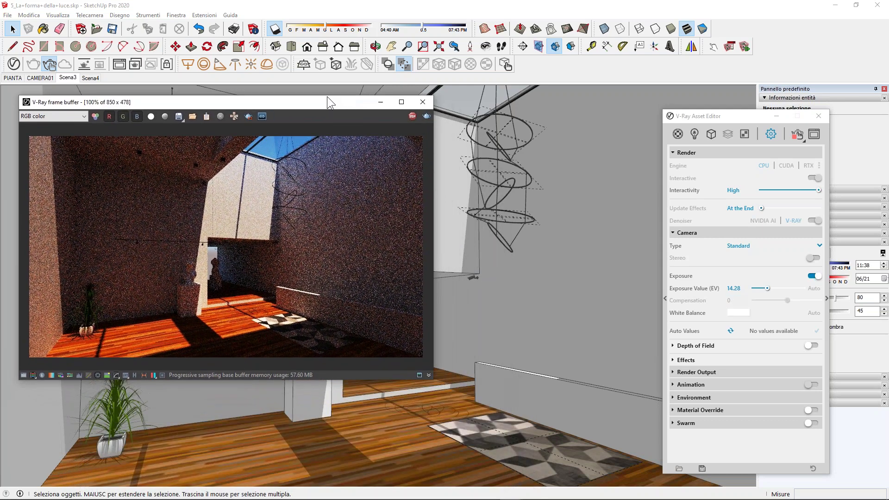
drag(723, 118, 649, 96)
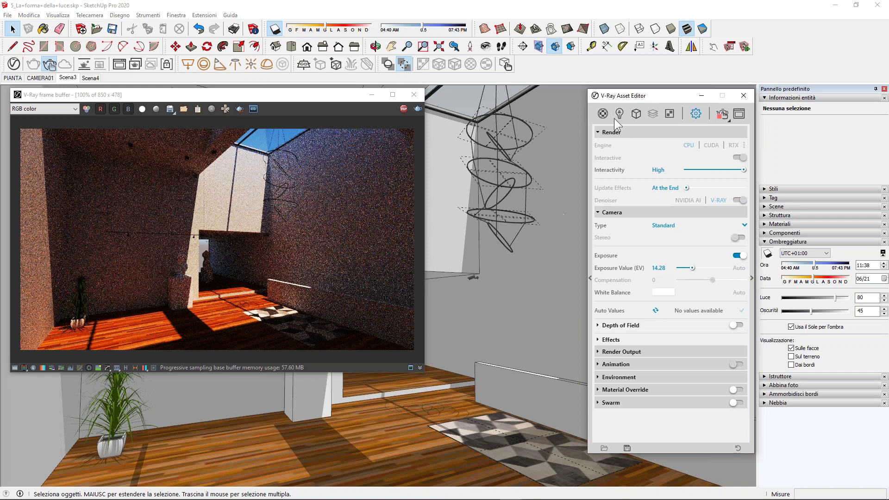
drag(423, 31, 434, 31)
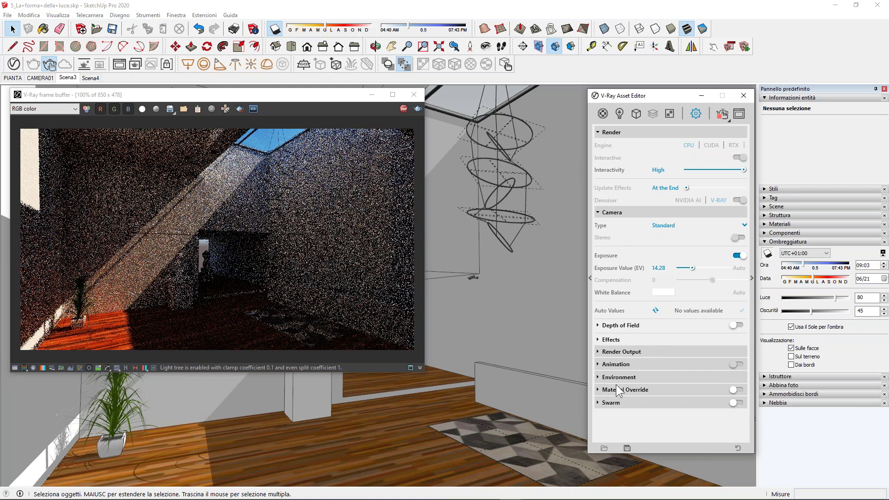
Set the Render Output image width to 450, giving a 450 × 253 render.
click(624, 351)
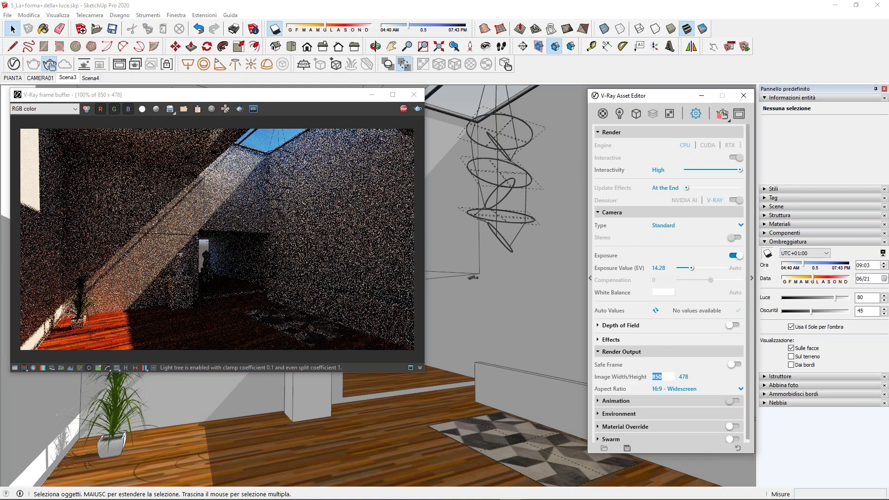
text(450)
key(Return)
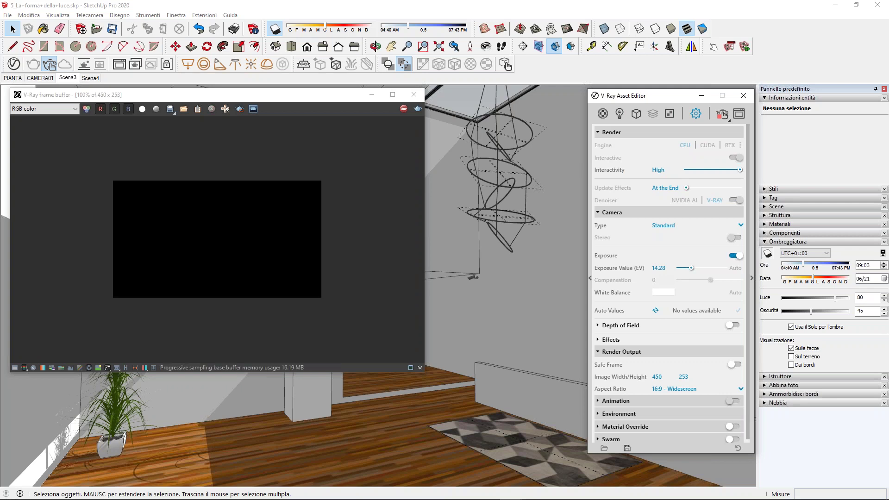
Zoom the frame buffer to 200% and reposition it and the Asset Editor side by side.
scroll(198, 243, up, 1)
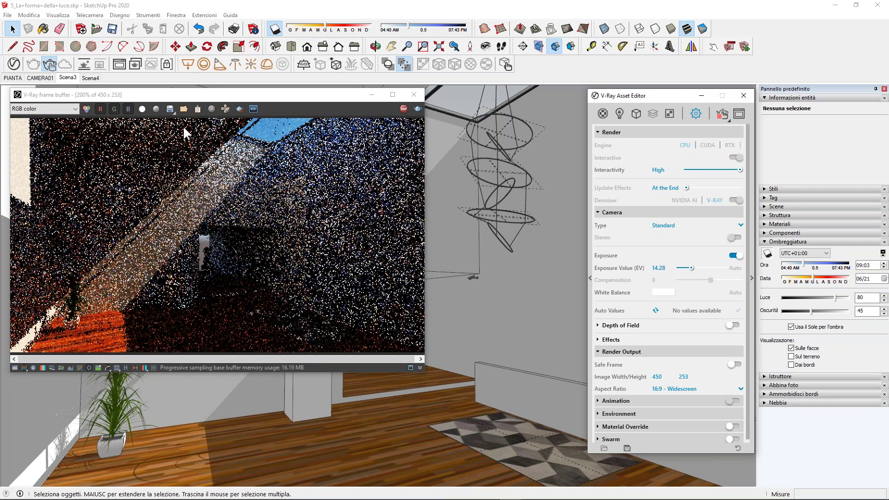
click(176, 96)
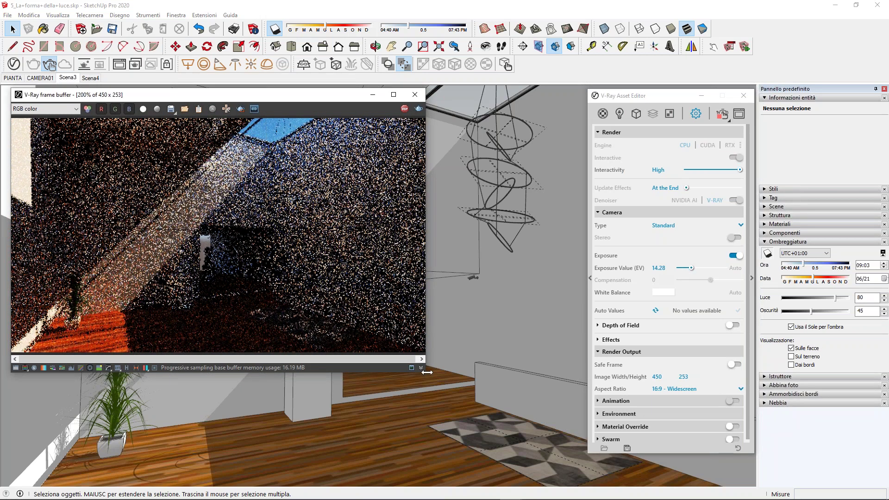
drag(426, 372, 472, 406)
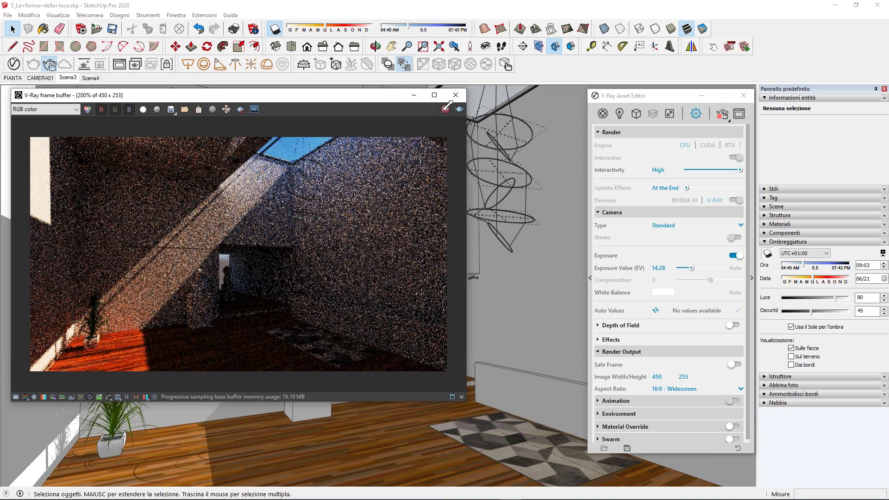
drag(467, 87, 443, 108)
drag(322, 116, 318, 112)
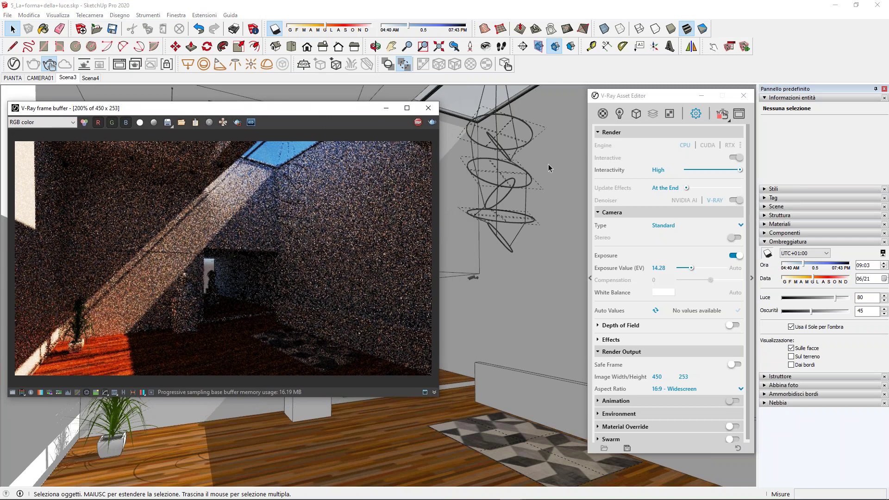
drag(649, 100, 610, 97)
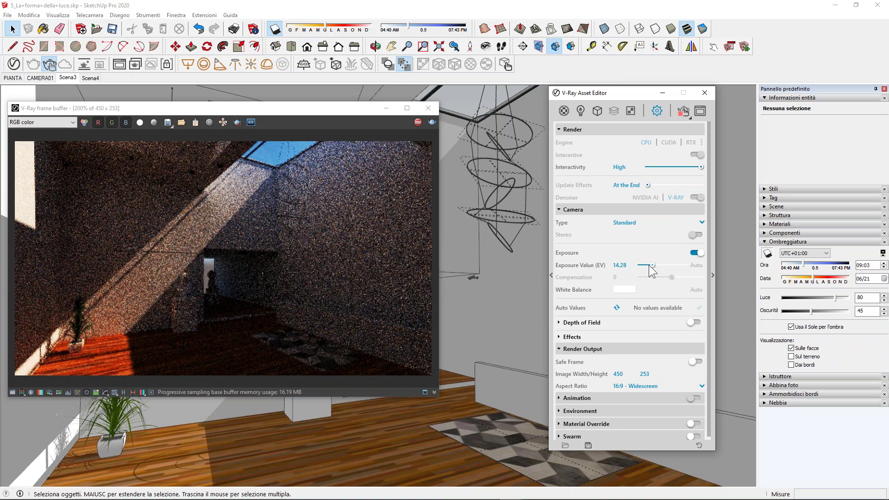
Set the camera Exposure Value to 13 EV and move the sun time to 10:25.
drag(653, 264, 654, 265)
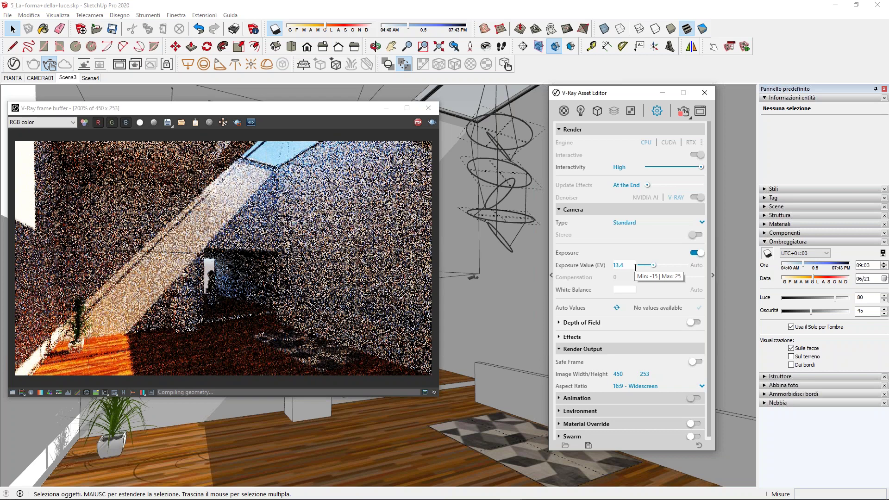
drag(654, 265, 654, 265)
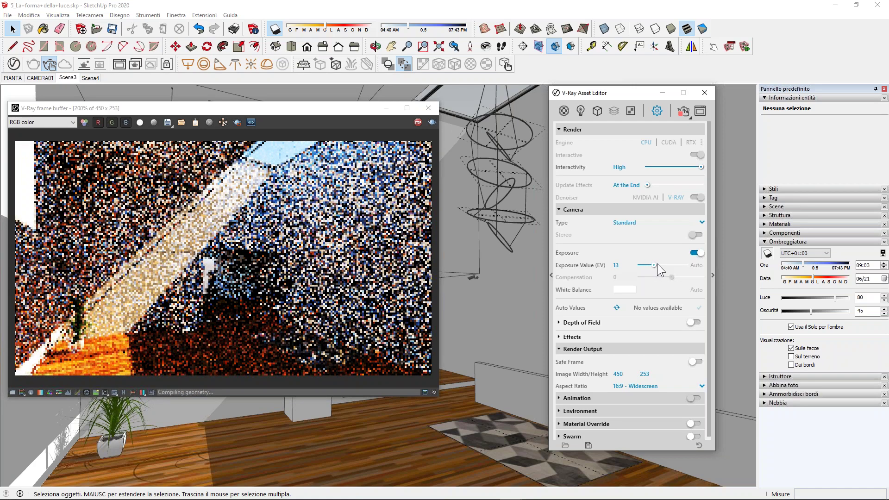
drag(406, 25, 416, 26)
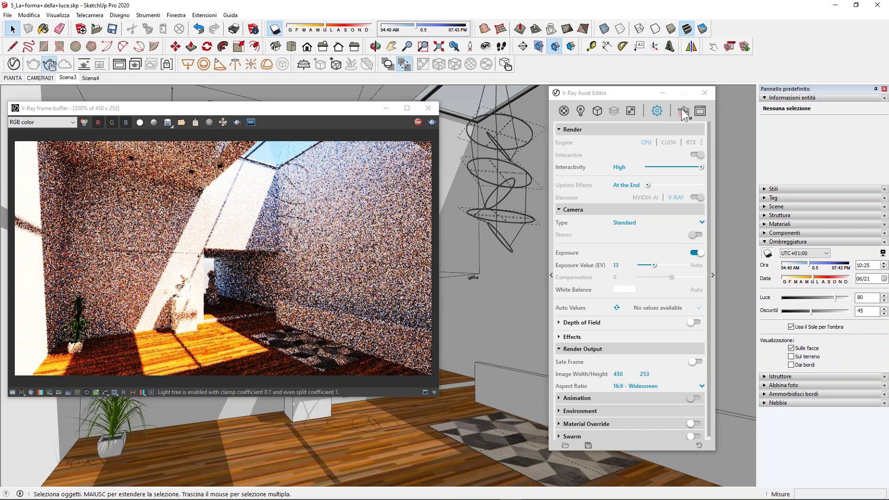
Stop the interactive render and turn Interactive off to reveal Progressive and Quality options.
mouse_move(608, 93)
mouse_down()
mouse_move(584, 98)
mouse_move(593, 102)
mouse_up()
click(644, 115)
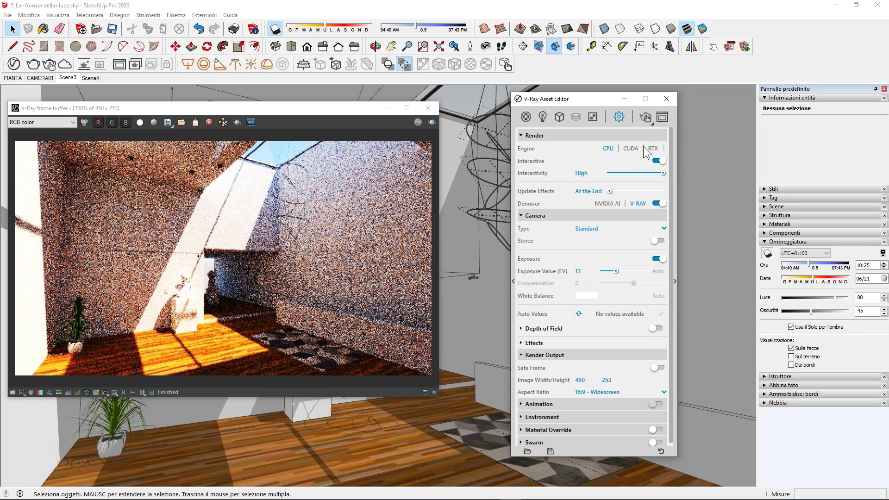
click(658, 161)
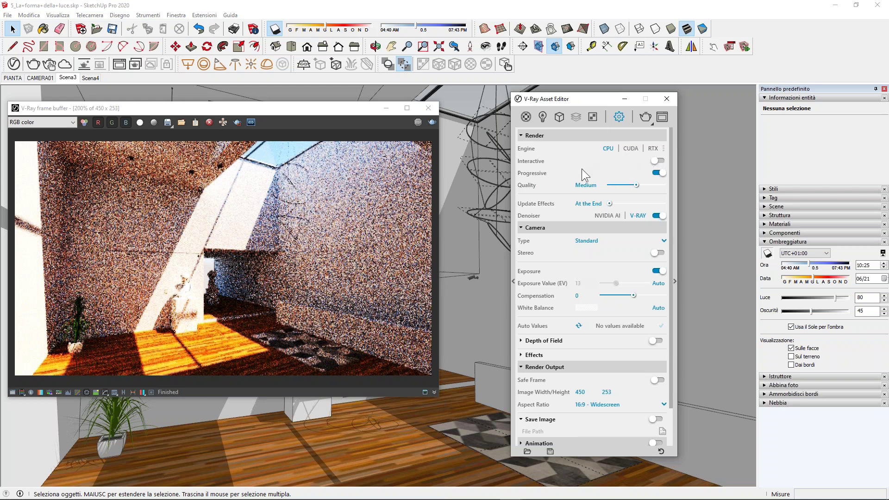
click(657, 160)
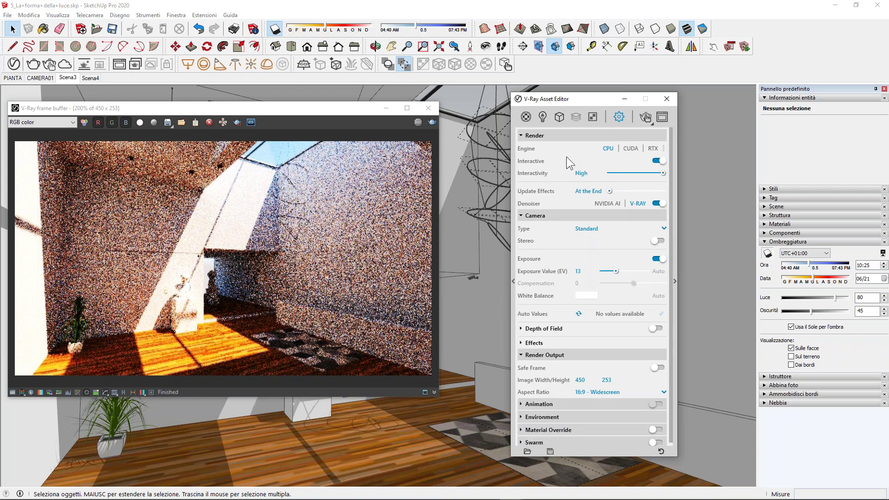
click(659, 161)
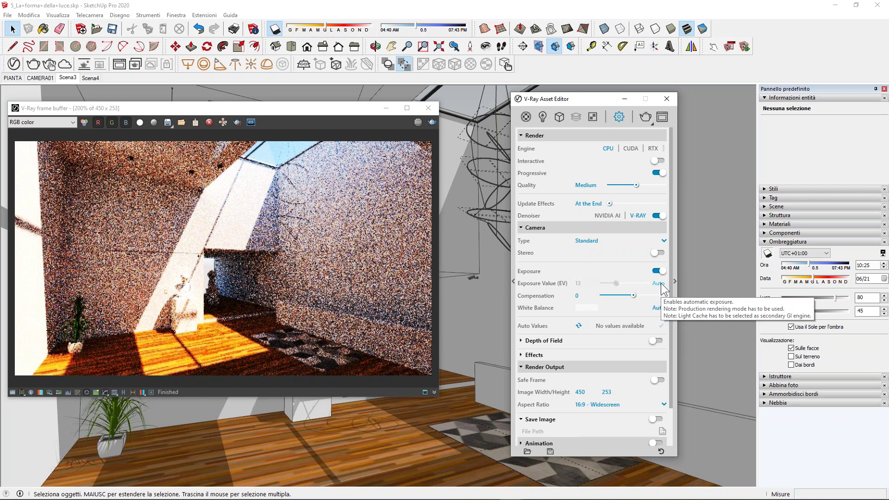
mouse_move(658, 283)
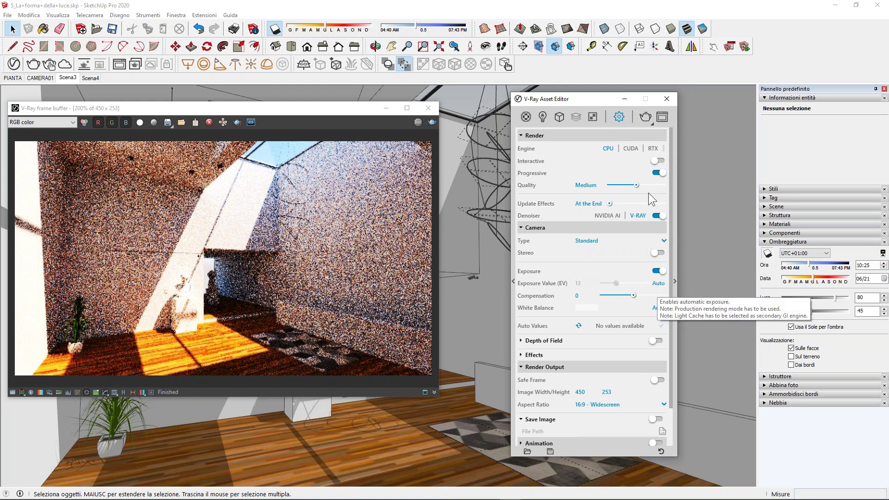
Render progressively at Low quality, then refresh auto values to 12.943 EV and 4740 K.
click(626, 185)
click(645, 116)
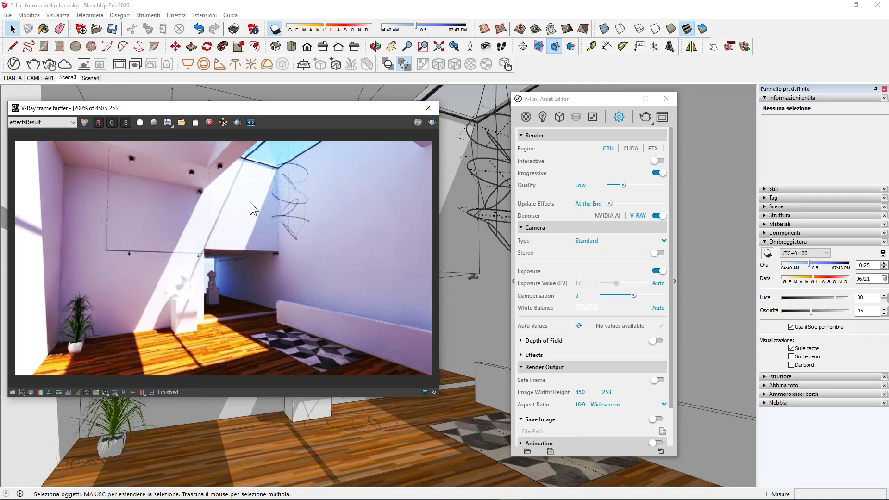
click(579, 326)
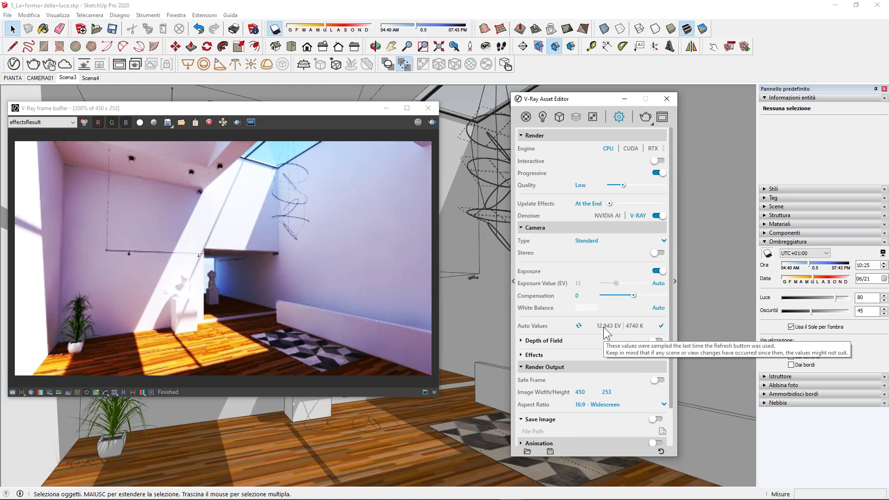
Re-enable Interactive, try exposure 10.96 then restore 13, and show advanced Render Parameters.
click(657, 162)
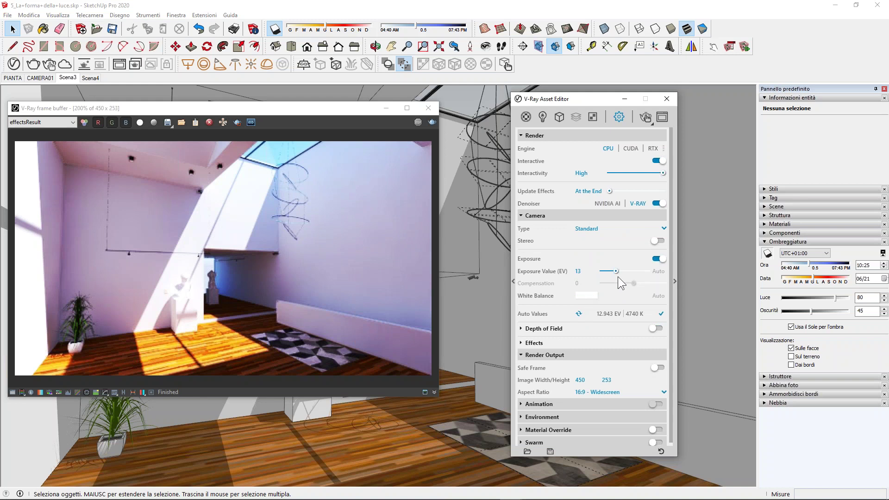
drag(616, 274, 618, 276)
drag(618, 271, 616, 272)
click(676, 280)
drag(604, 101, 533, 98)
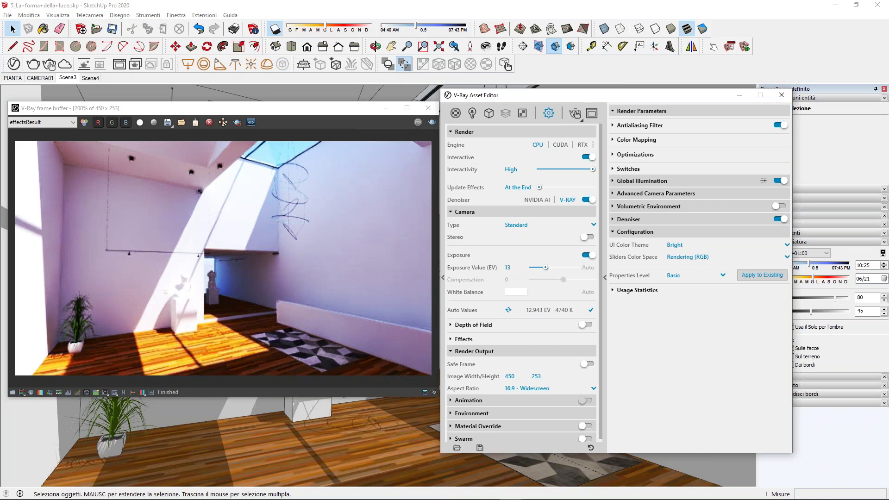
Collapse Configuration, expand Global Illumination, and turn interactive rendering off.
click(617, 232)
click(614, 182)
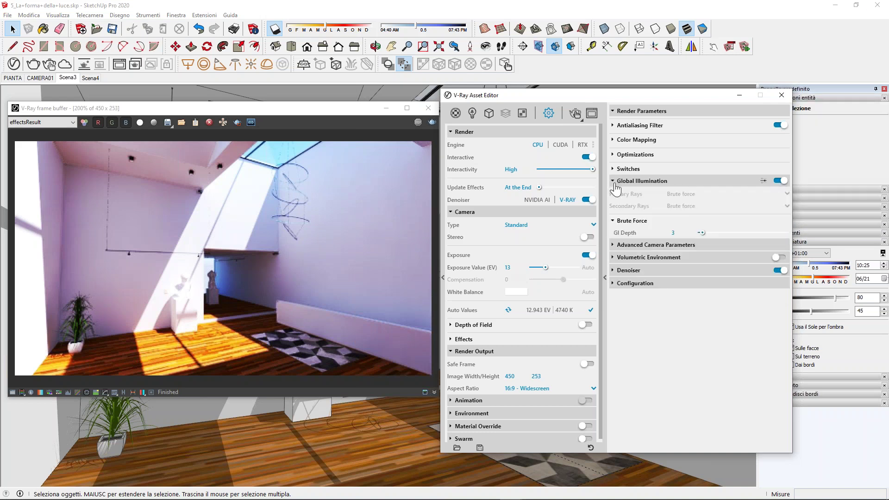
click(588, 157)
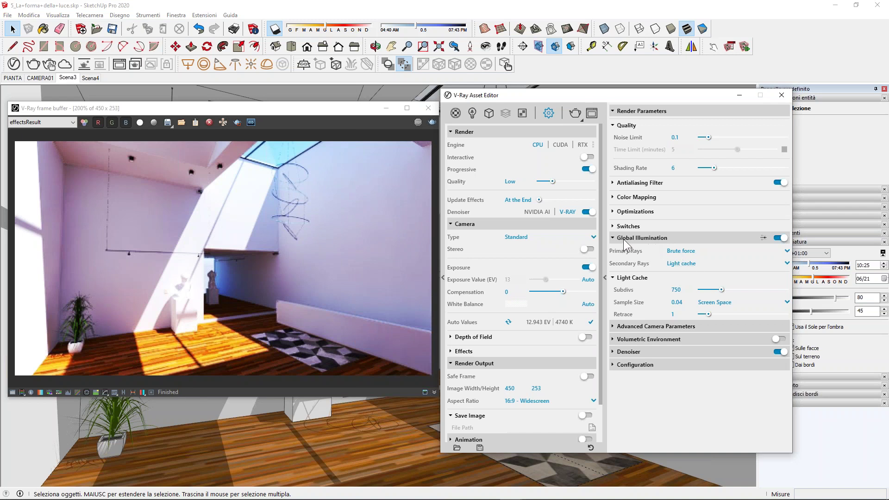
Keep Irradiance map as the primary GI engine, then collapse Global Illumination.
click(680, 252)
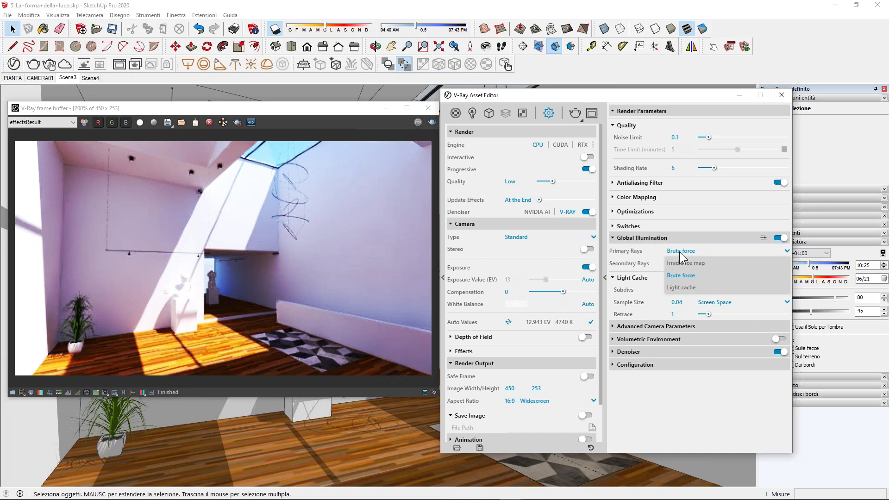
click(686, 263)
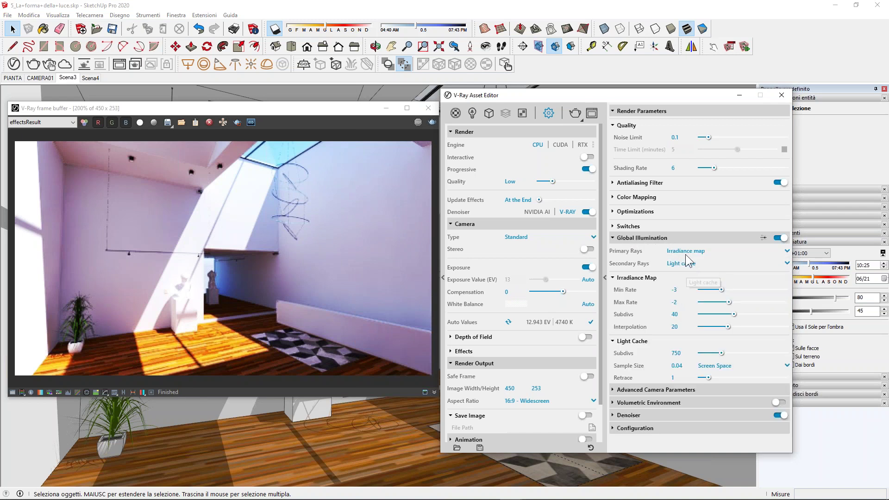
click(647, 279)
click(642, 292)
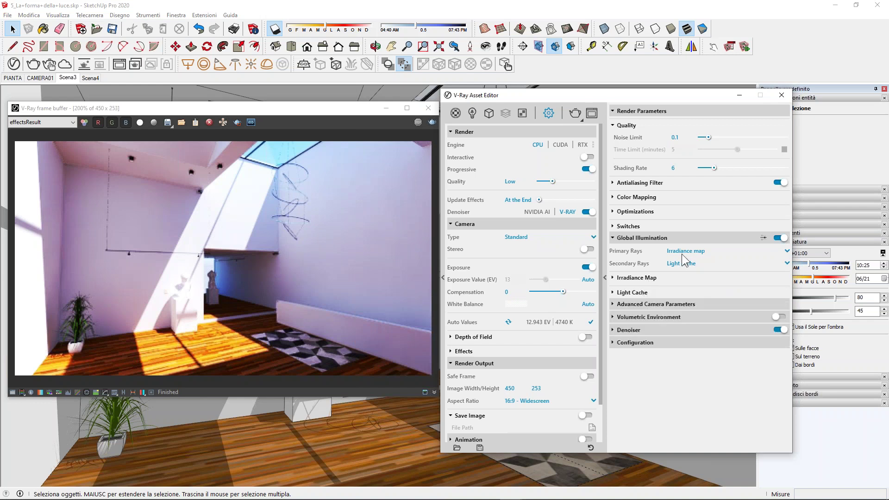
click(683, 252)
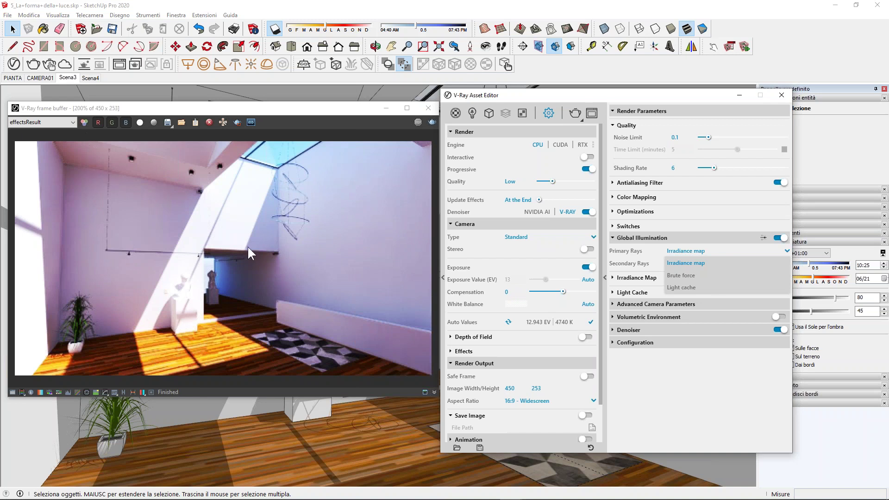
click(688, 263)
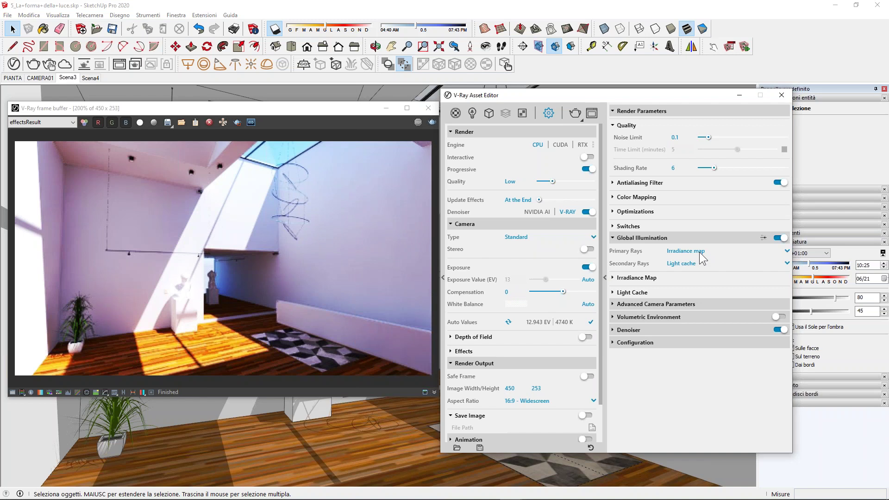
click(633, 239)
Fold away the advanced render parameters and render output panels, moving the editor right.
click(604, 277)
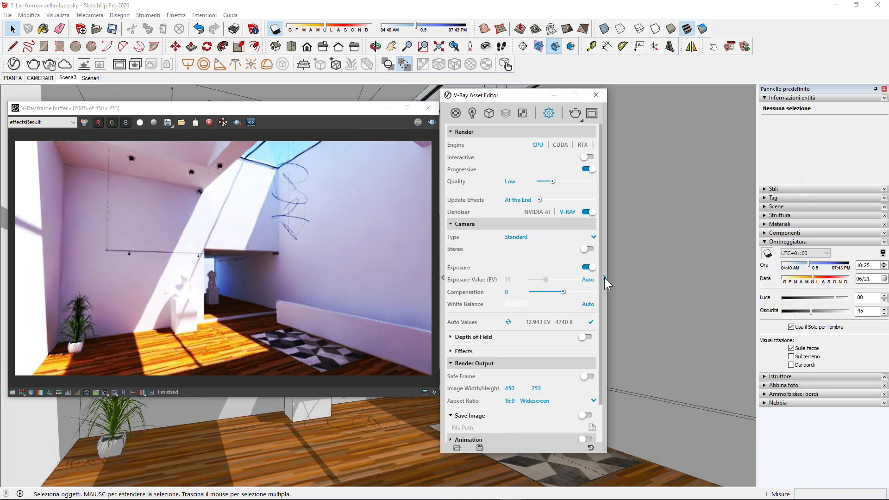
drag(504, 97, 605, 104)
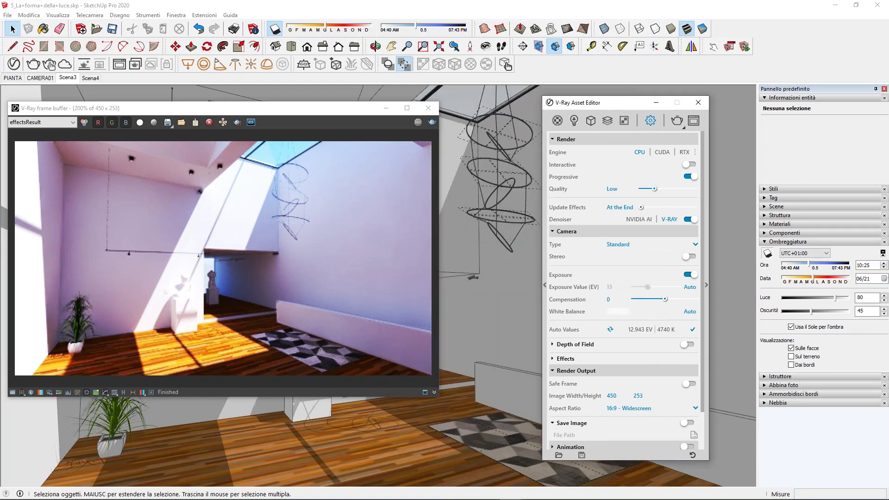
click(585, 371)
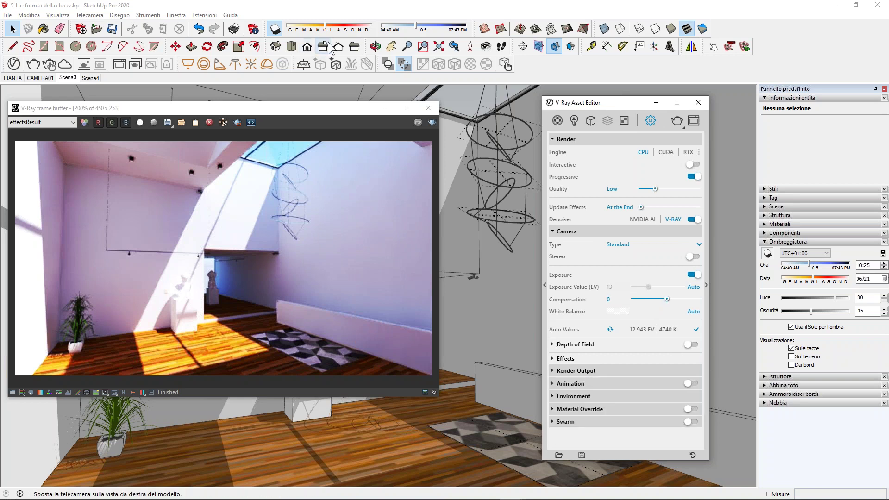
Select SunLight in the Lights list and switch the sun light off.
click(574, 120)
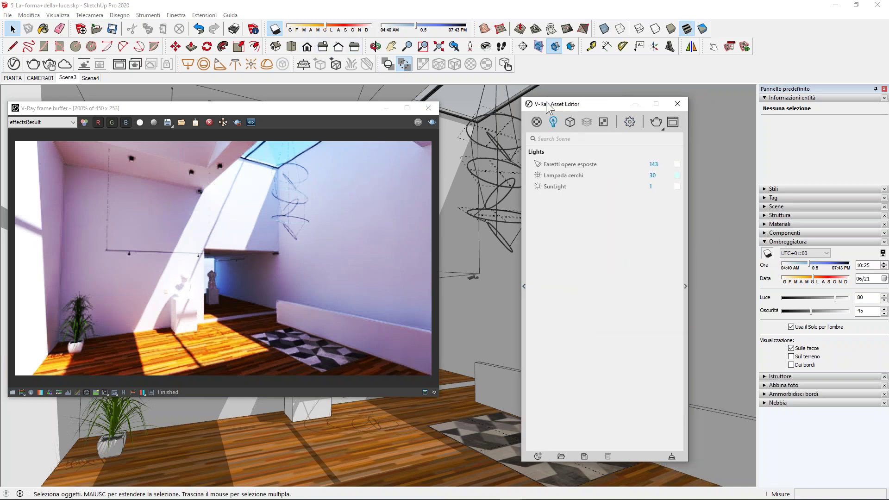
click(536, 187)
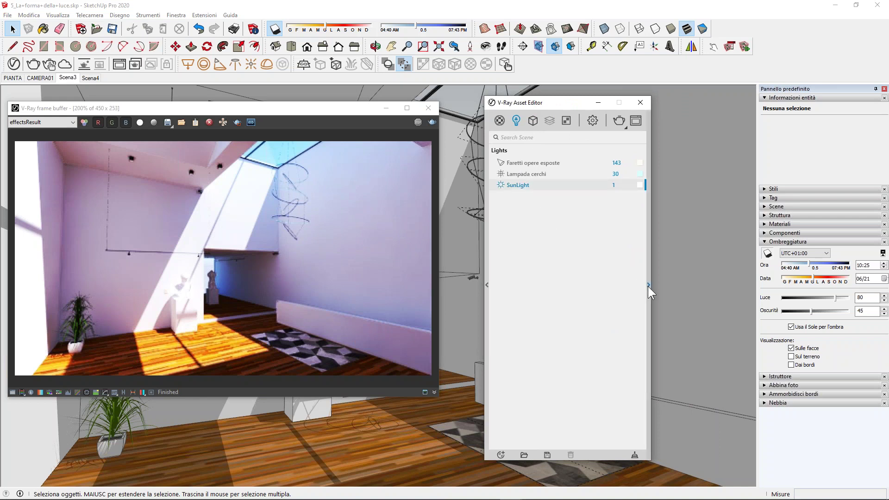
click(649, 285)
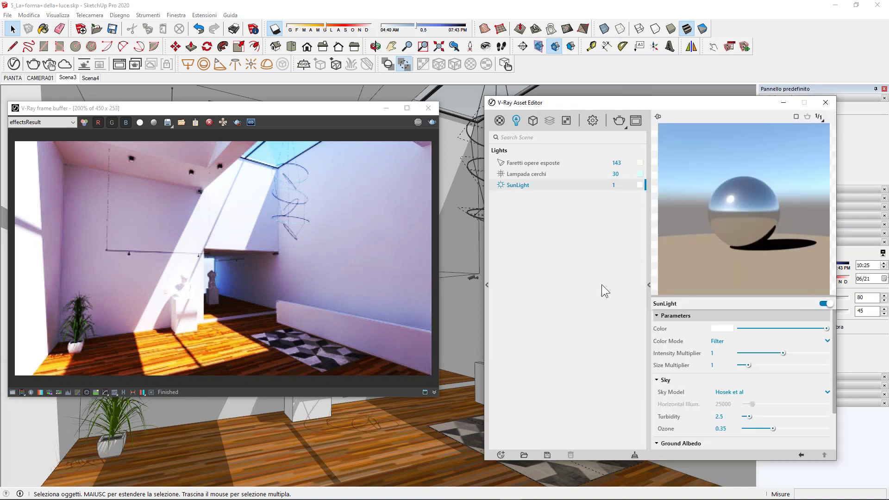
drag(545, 106, 519, 102)
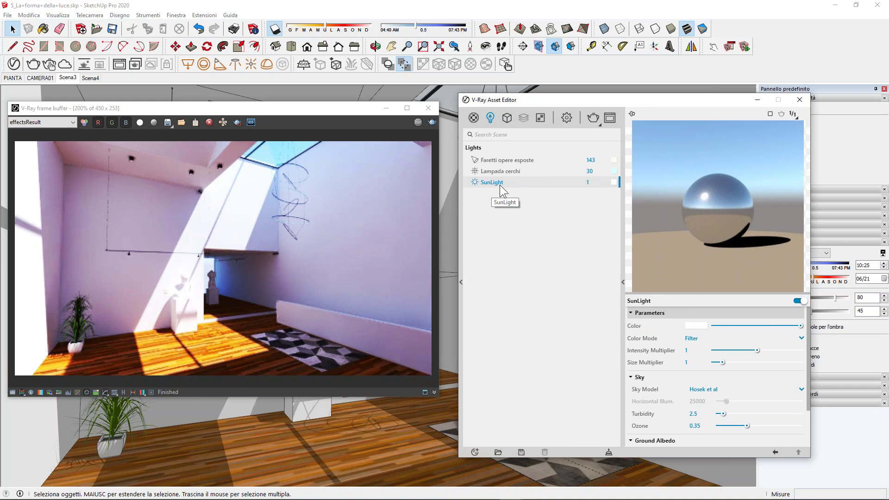
drag(678, 295, 678, 207)
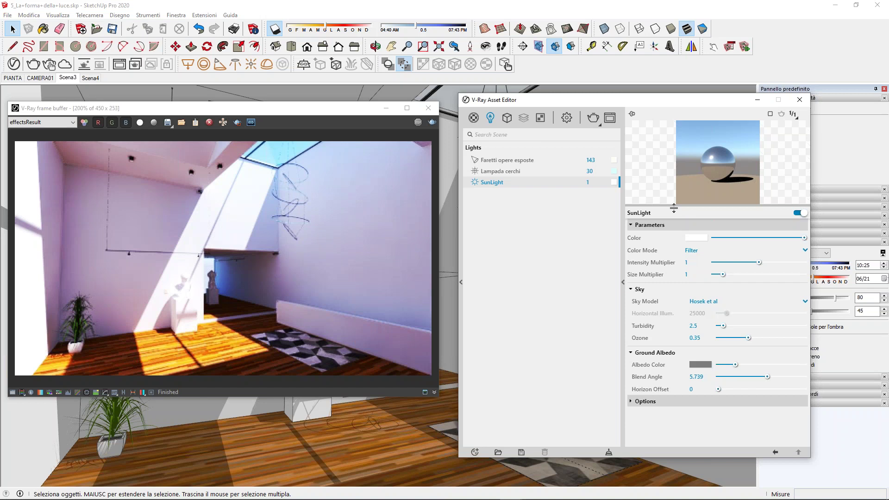
drag(673, 206, 765, 234)
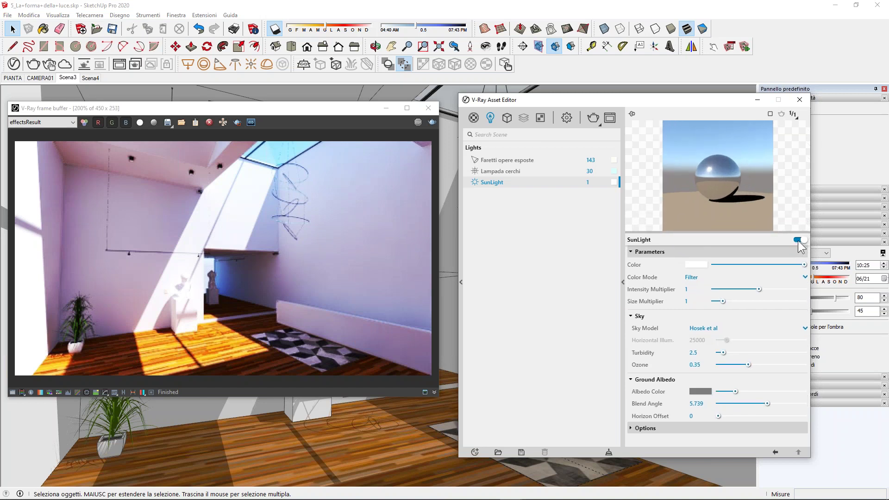
click(798, 240)
click(601, 125)
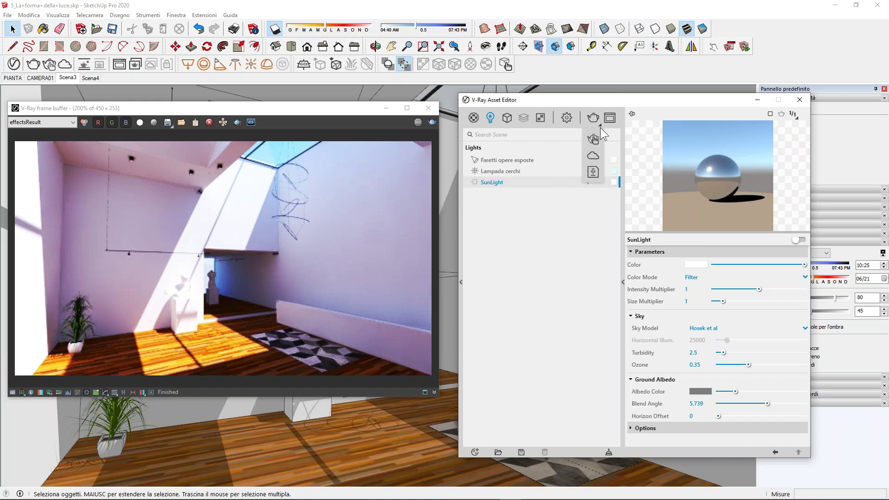
Switch the render settings to Interactive and start an interactive V-Ray render of the gallery.
click(567, 117)
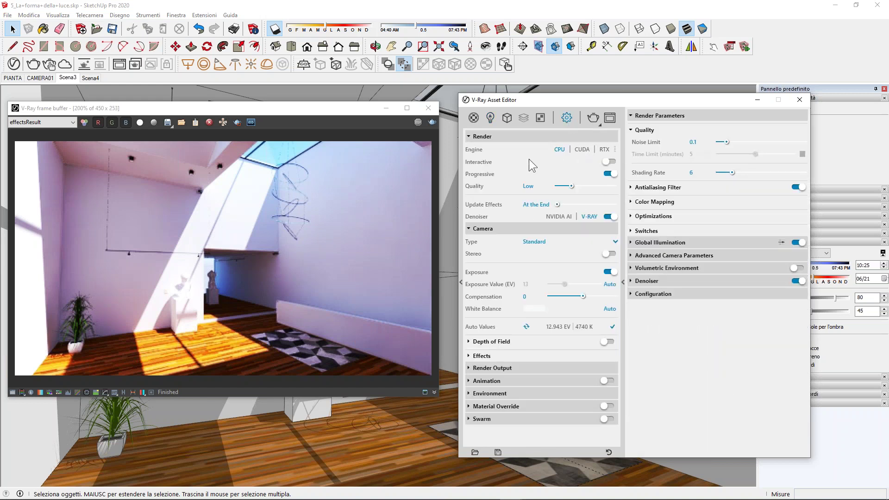
click(612, 162)
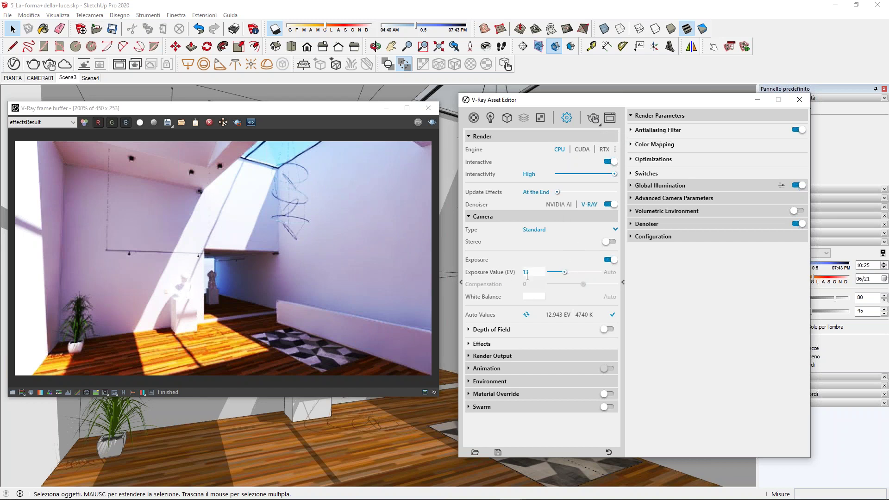
click(594, 121)
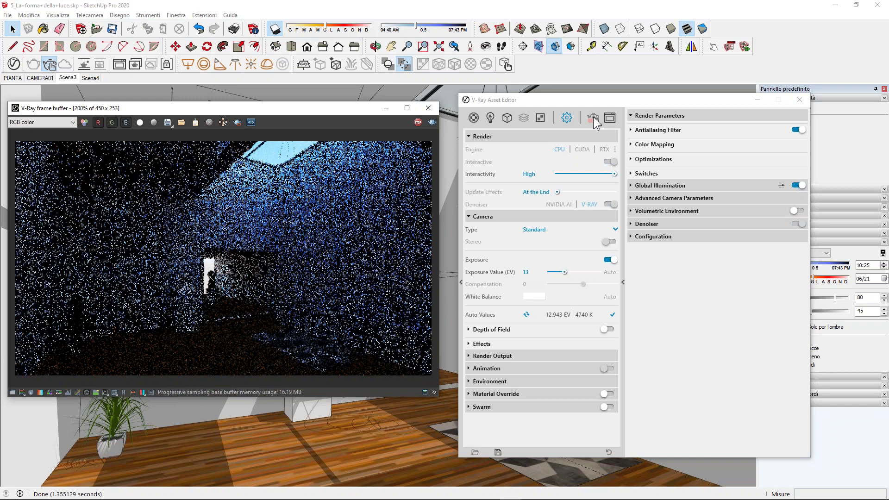
With SunLight briefly on, set shadow time to 09:34, then disable it and orbit outside.
click(490, 118)
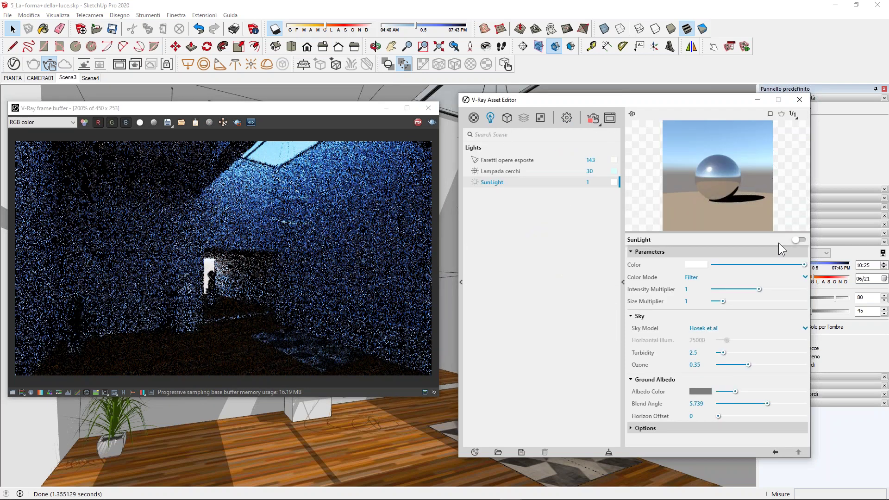
click(801, 240)
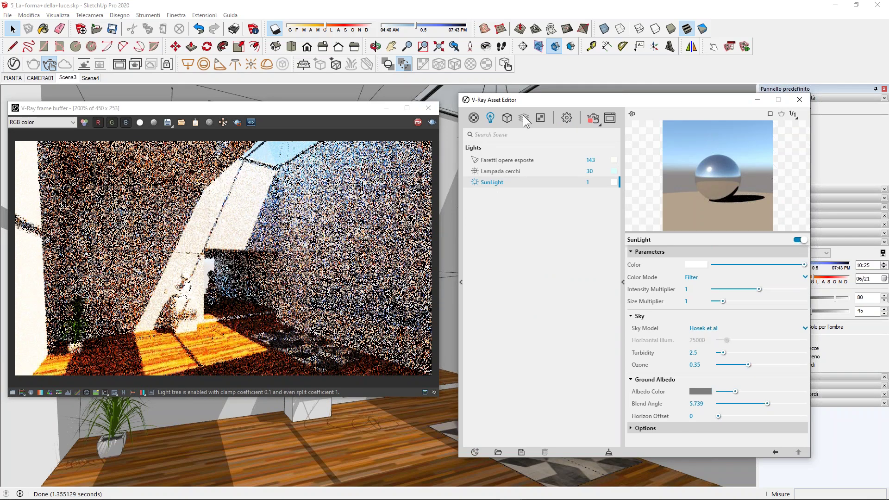
drag(416, 28, 432, 30)
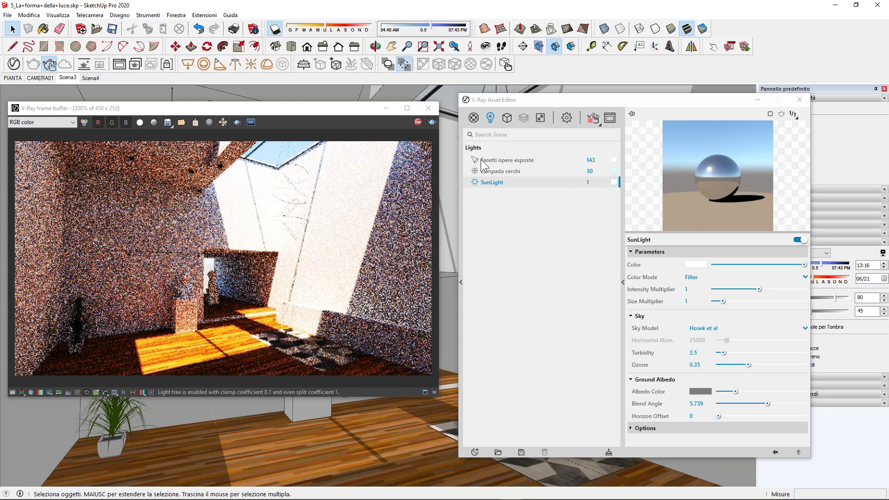
drag(421, 31, 411, 30)
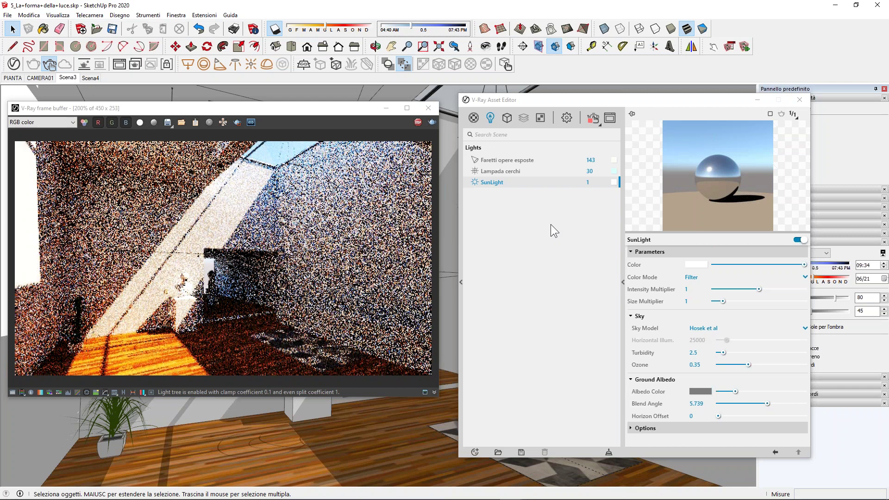
click(799, 239)
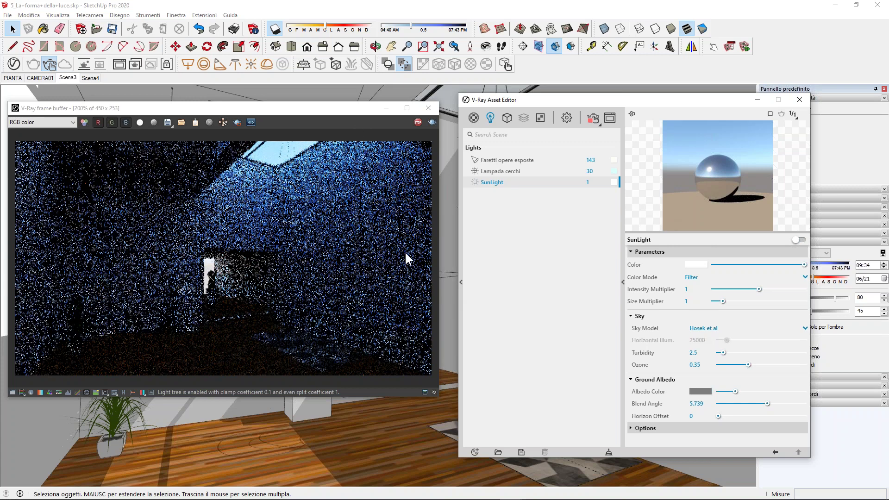
mouse_move(453, 207)
middle_down()
mouse_move(427, 386)
mouse_move(399, 454)
mouse_move(387, 256)
mouse_move(394, 446)
mouse_move(330, 470)
mouse_move(343, 417)
middle_up()
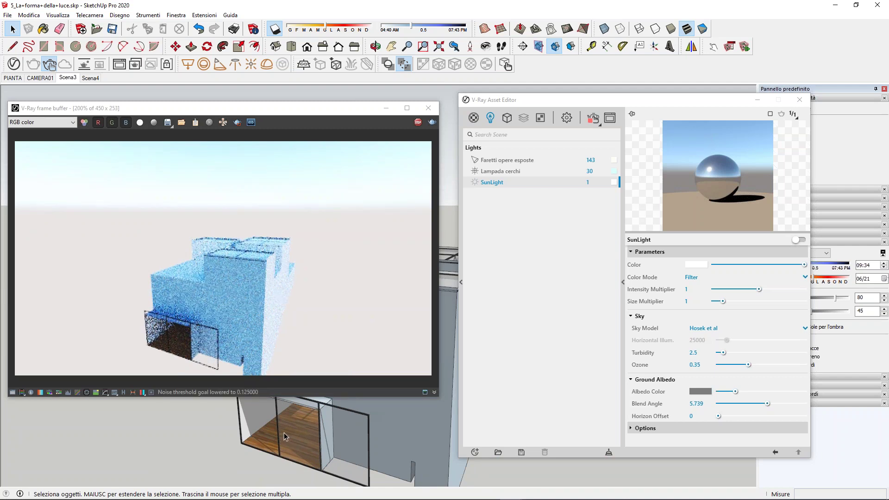
Orbit outside and zoom in on the rooftop skylights, leaving SunLight switched off.
mouse_move(346, 425)
middle_down()
mouse_move(324, 431)
mouse_move(352, 435)
middle_up()
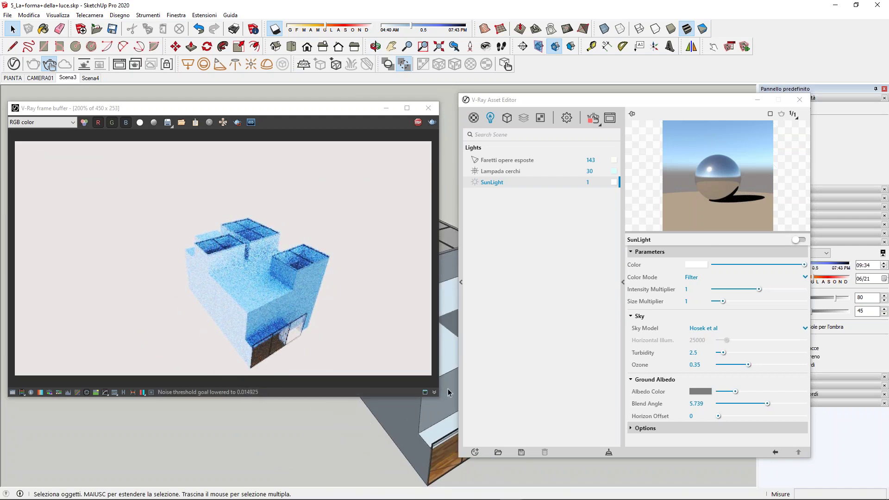
click(798, 240)
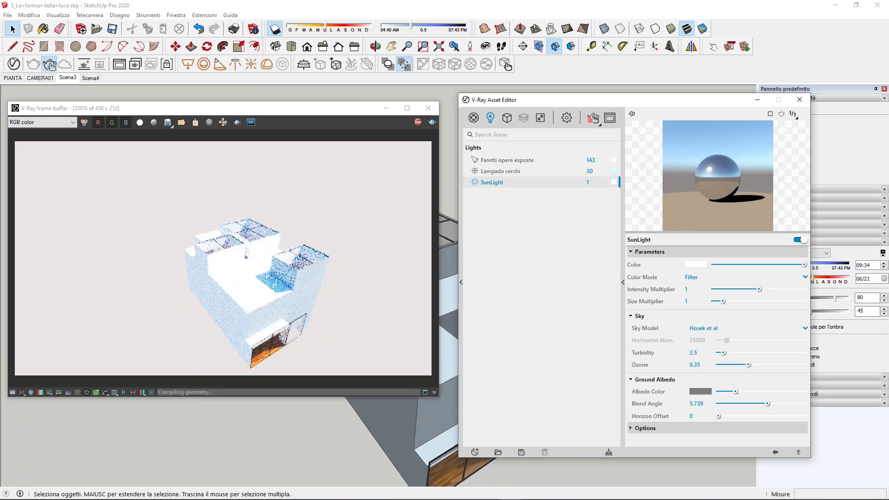
drag(526, 99, 597, 107)
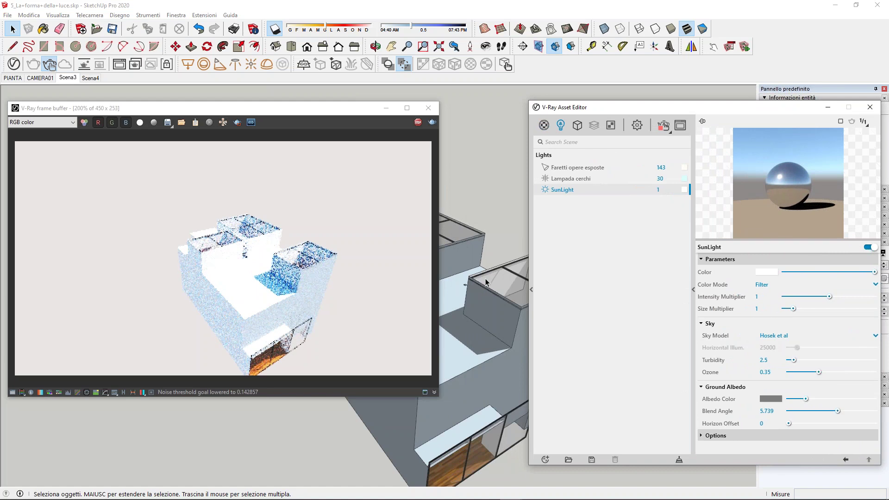
scroll(491, 292, up, 3)
scroll(513, 324, up, 2)
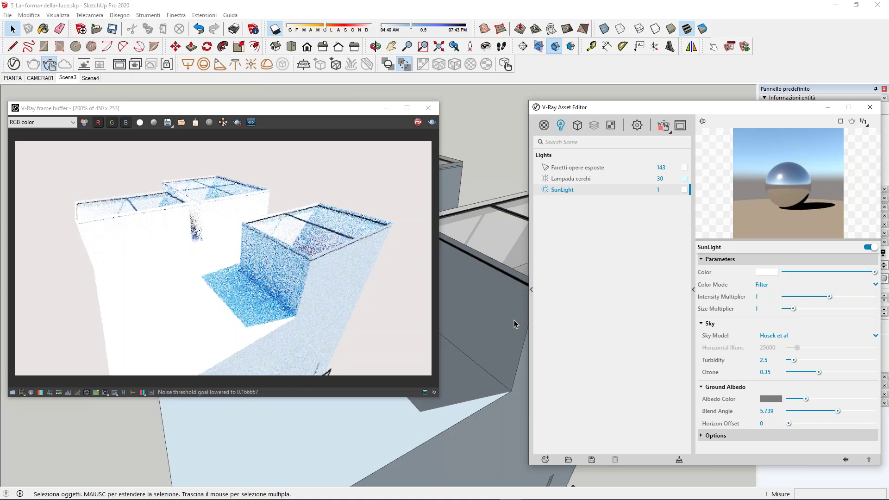
click(869, 247)
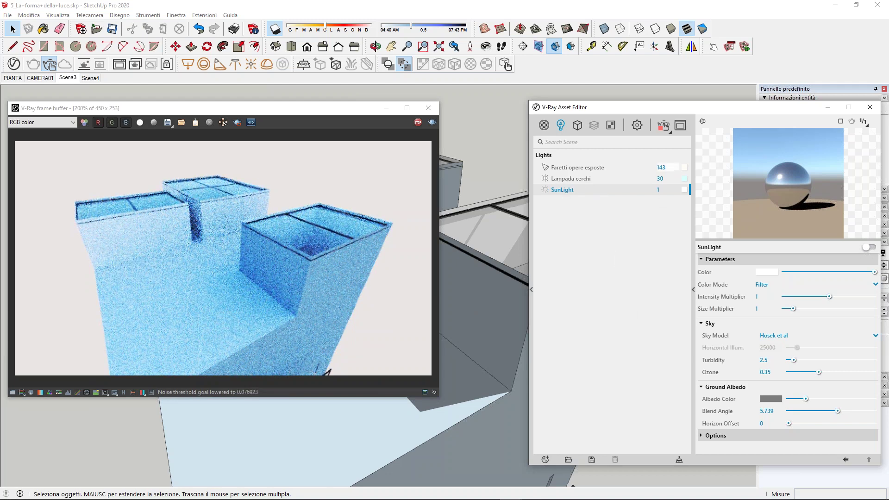
drag(587, 107, 523, 92)
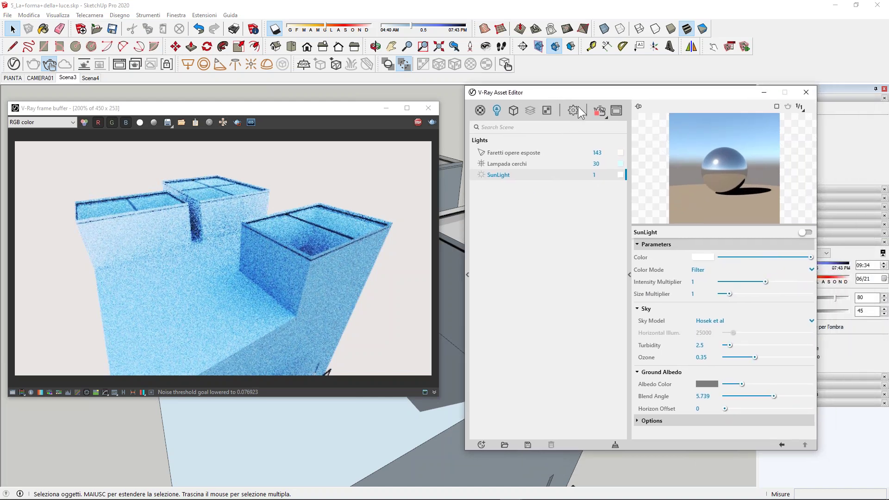
Expand the Environment settings and orbit lower to frame the skylight boxes against the sky.
click(573, 109)
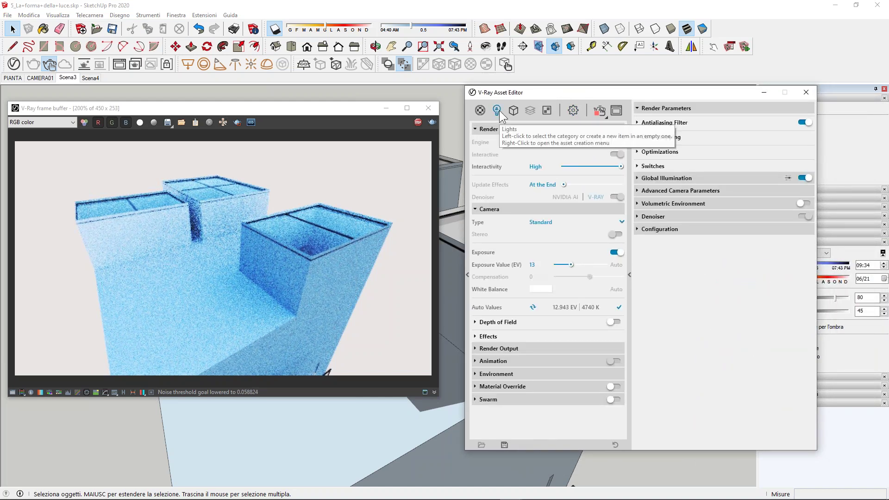
click(497, 110)
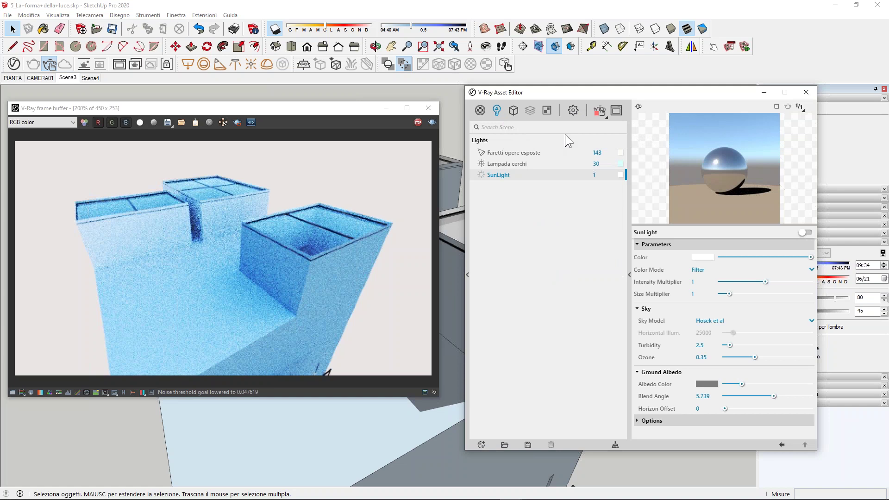
click(574, 111)
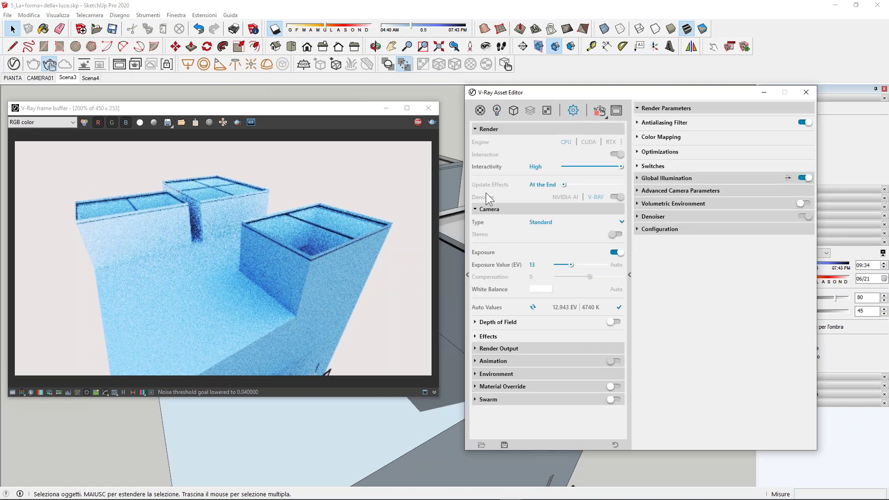
click(482, 210)
click(494, 249)
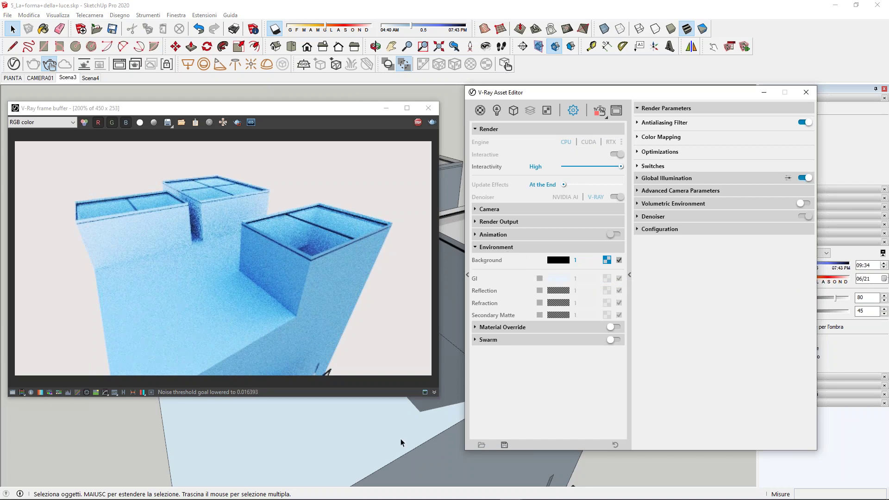
mouse_move(401, 439)
middle_down()
mouse_move(382, 395)
mouse_move(385, 419)
middle_up()
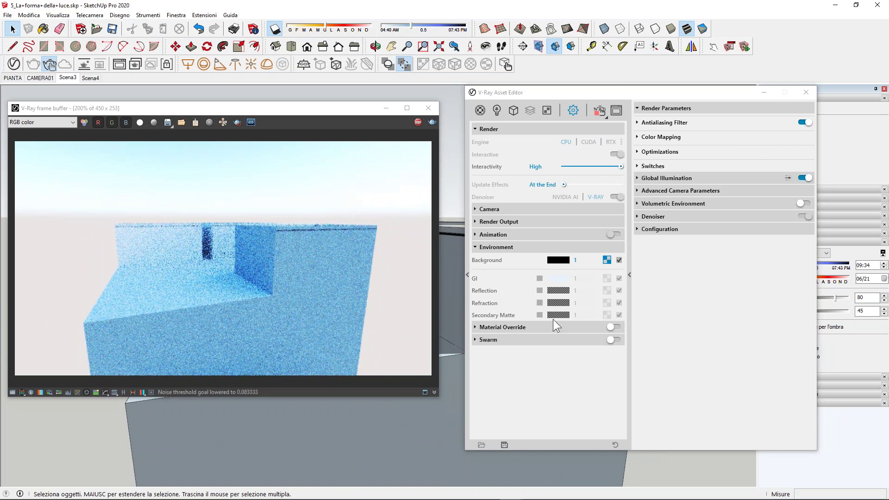
click(618, 260)
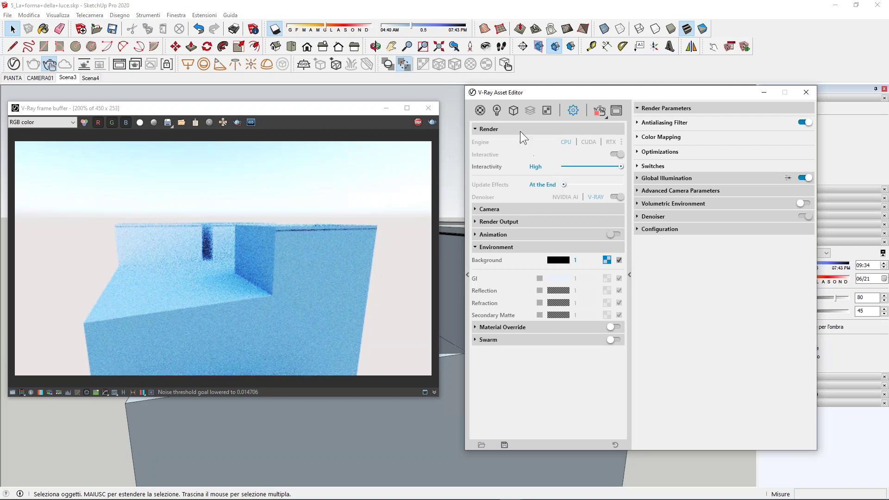
click(497, 111)
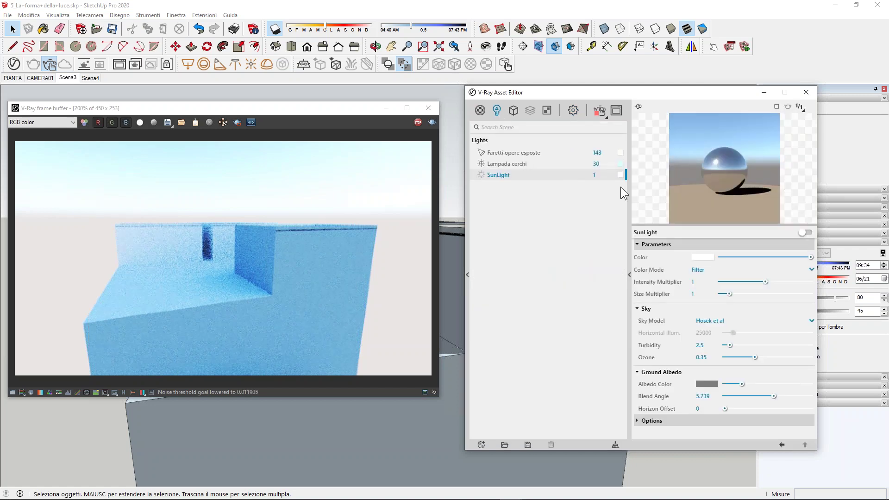
click(573, 111)
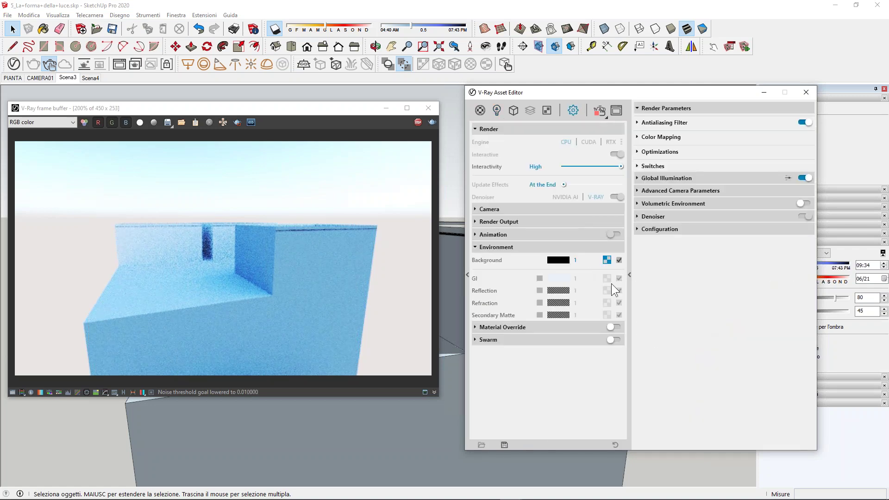
Turn off the environment background override and switch to the Scena3 gallery interior.
click(619, 260)
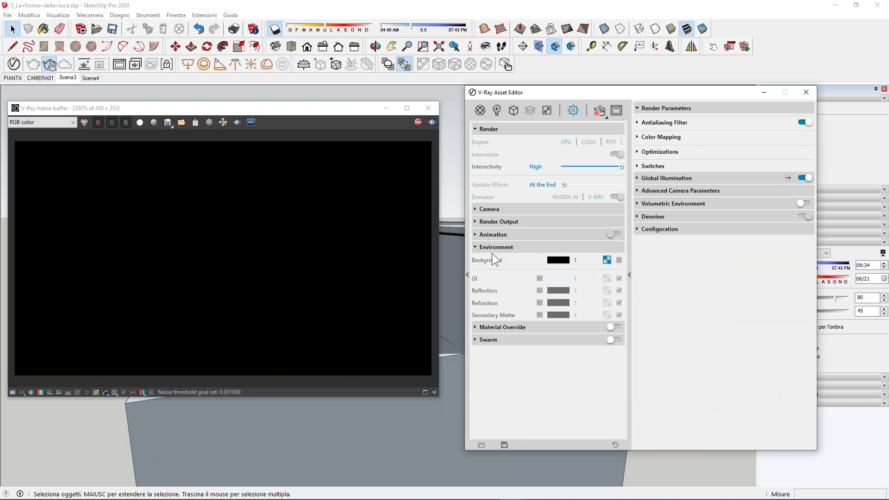
click(66, 79)
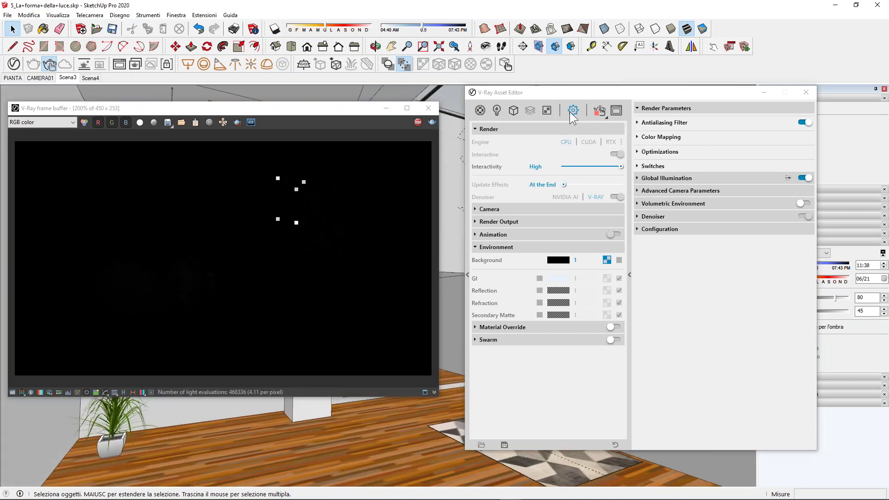
click(495, 248)
Lower the camera Exposure Value to 3.8 EV for a brighter render.
click(498, 208)
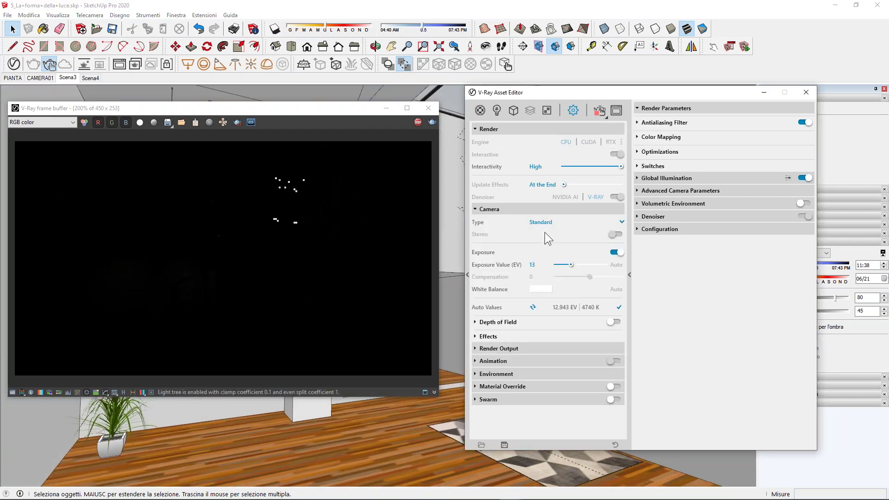
drag(572, 265, 575, 265)
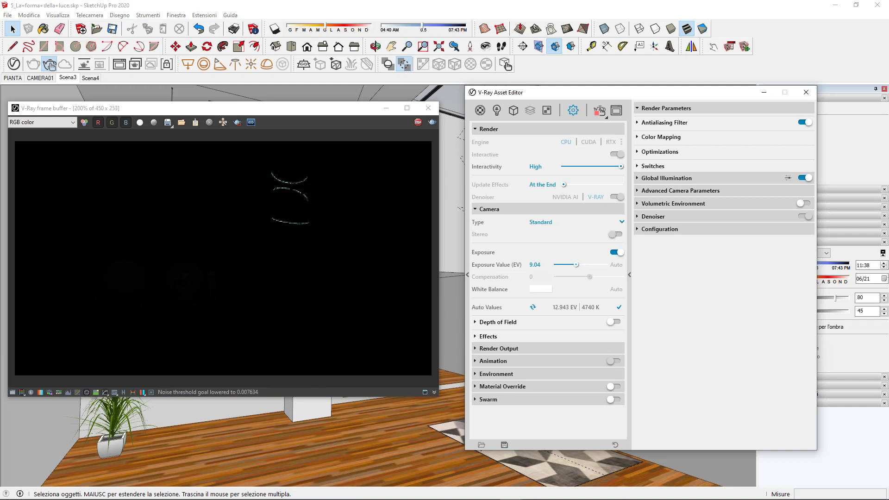
drag(577, 265, 581, 264)
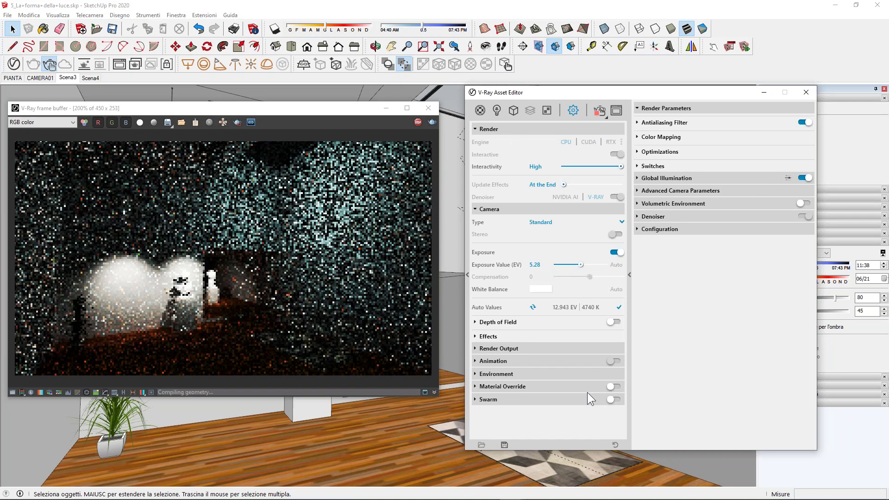
drag(581, 264, 583, 265)
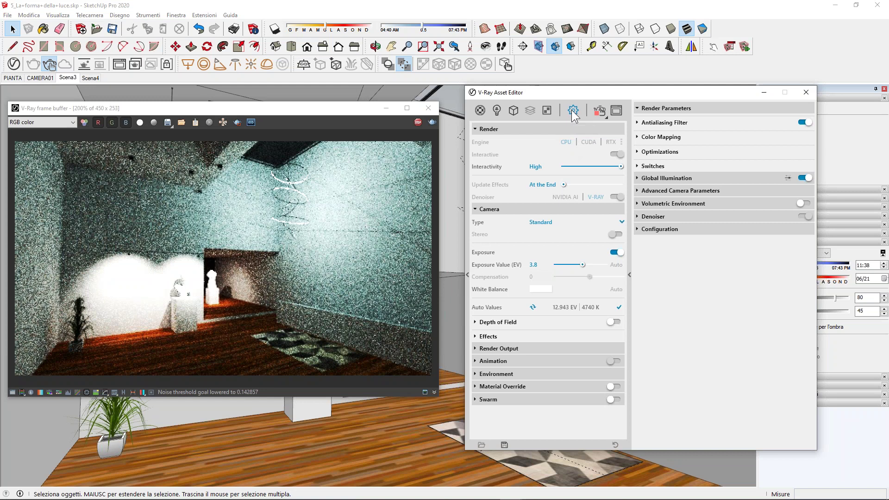
click(489, 209)
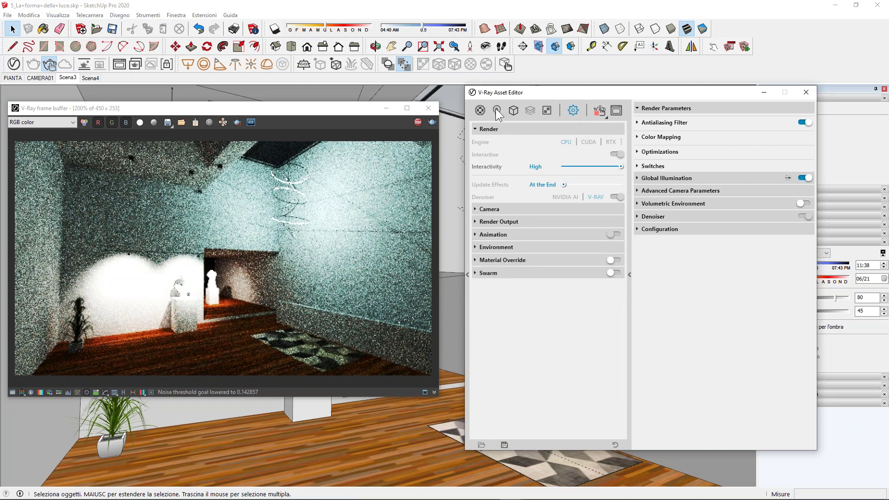
click(497, 112)
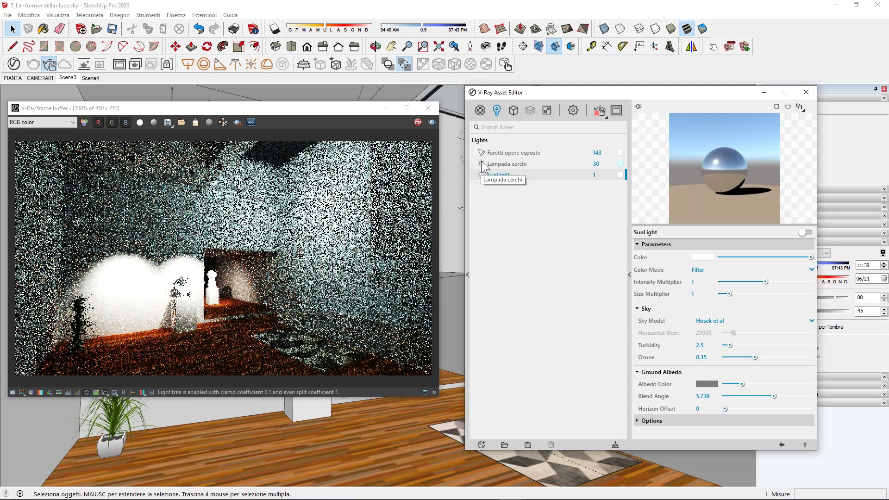
Select the Lampada cerchi light and toggle its Mesh Light off.
click(482, 166)
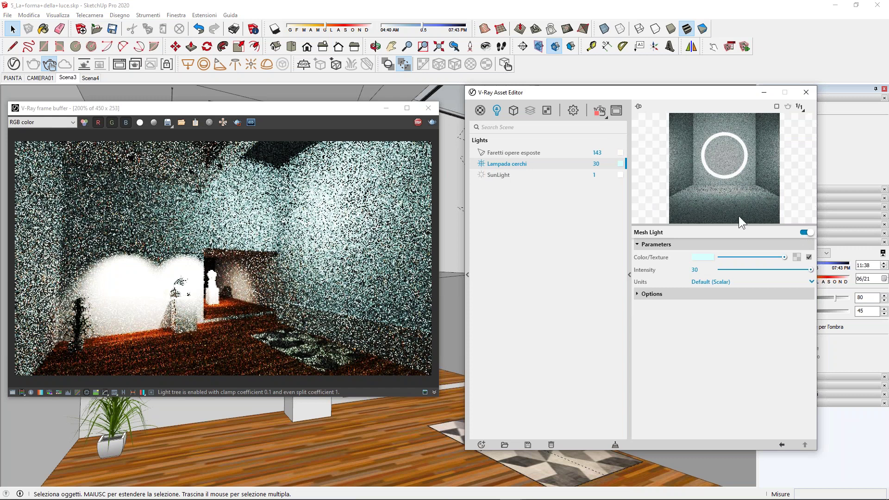
click(810, 233)
Re-enable the Lampada cerchi mesh light and expand the Environment rollout in render settings.
click(806, 233)
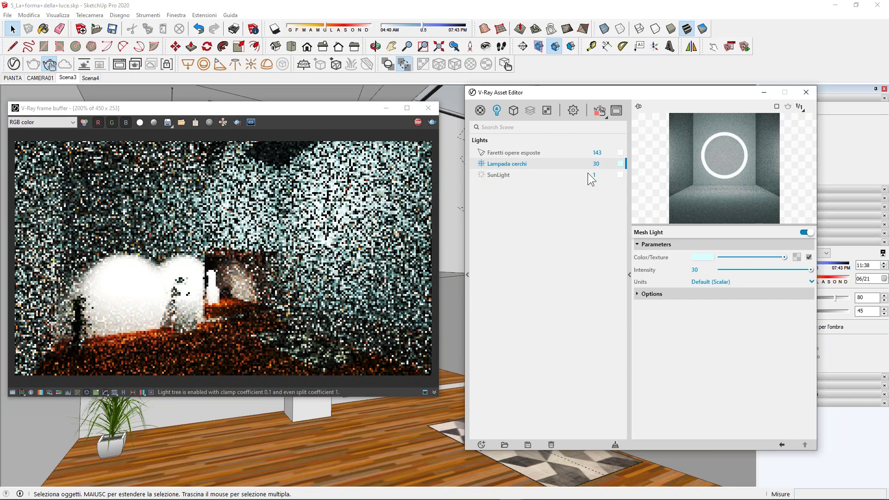
click(574, 110)
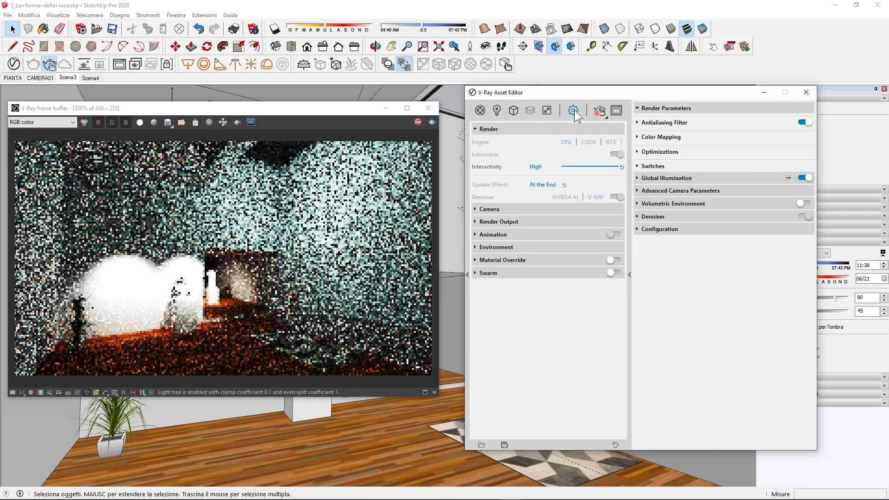
click(500, 248)
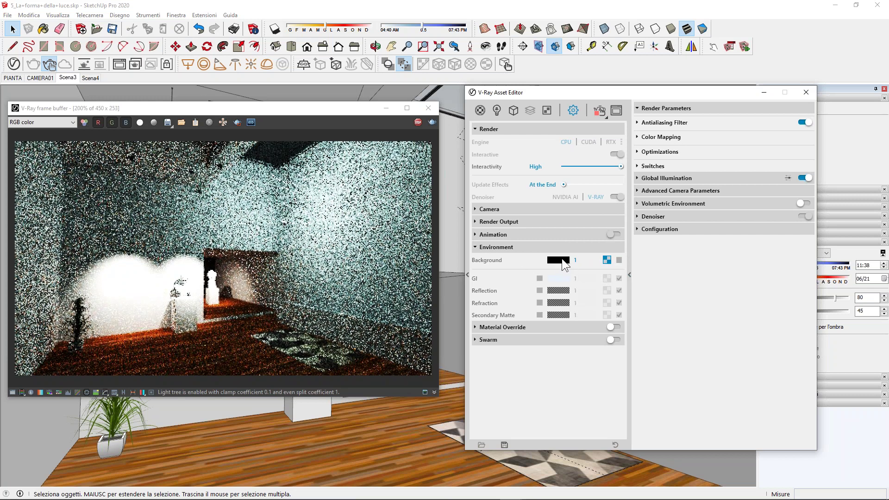
Make the background near-black grey (0.05 RGB) and region-render only the ceiling skylight.
click(562, 259)
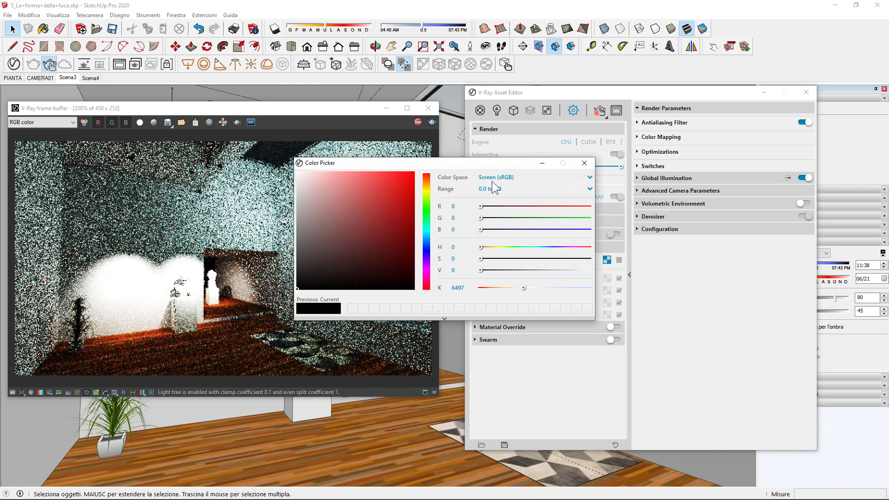
drag(497, 163, 510, 344)
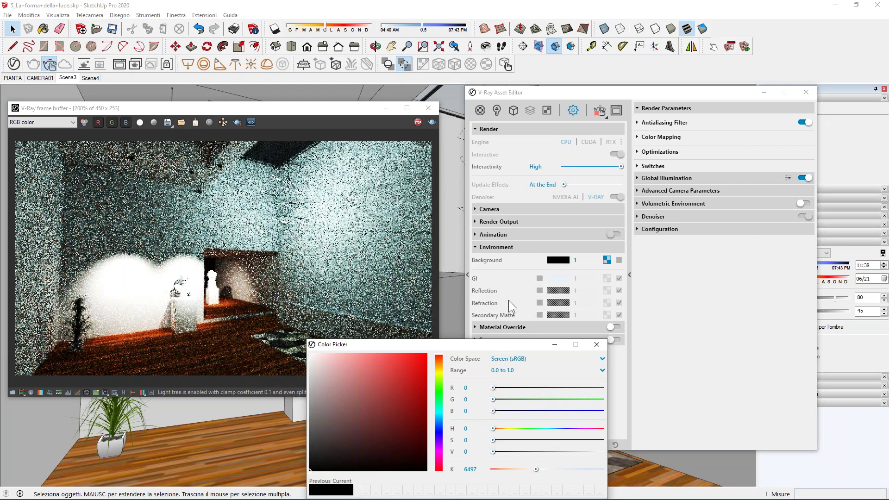
drag(497, 346, 583, 153)
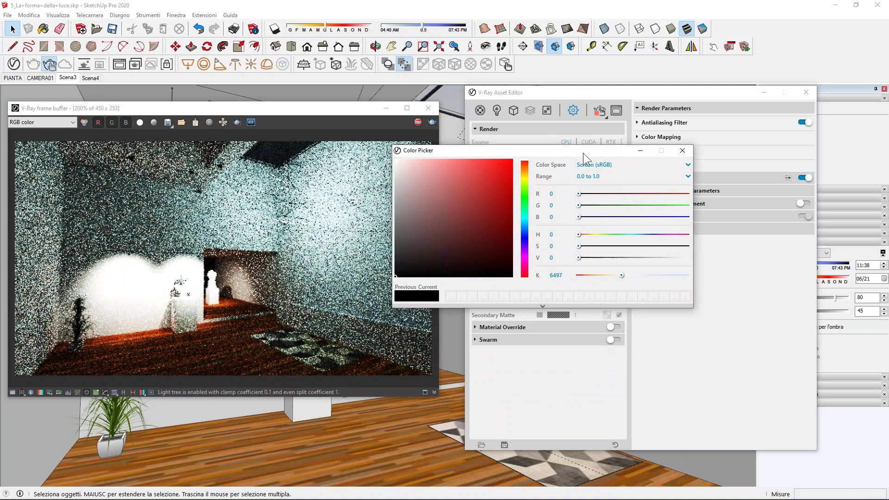
click(401, 241)
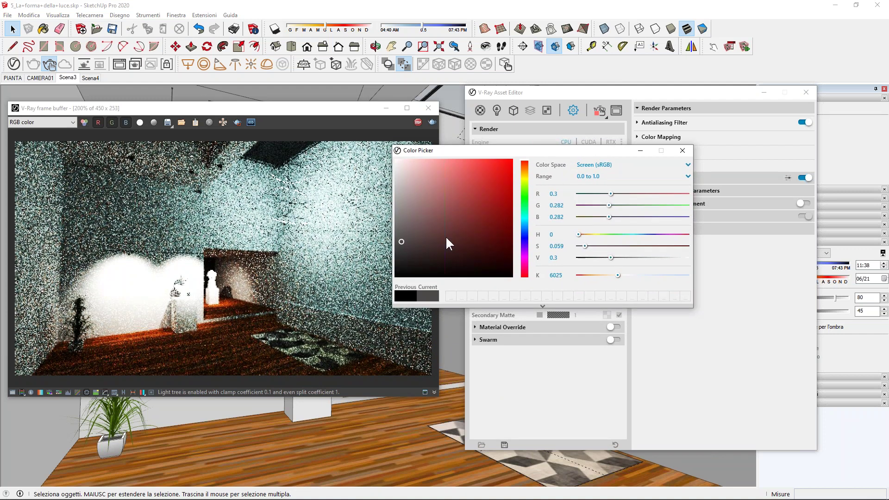
click(526, 231)
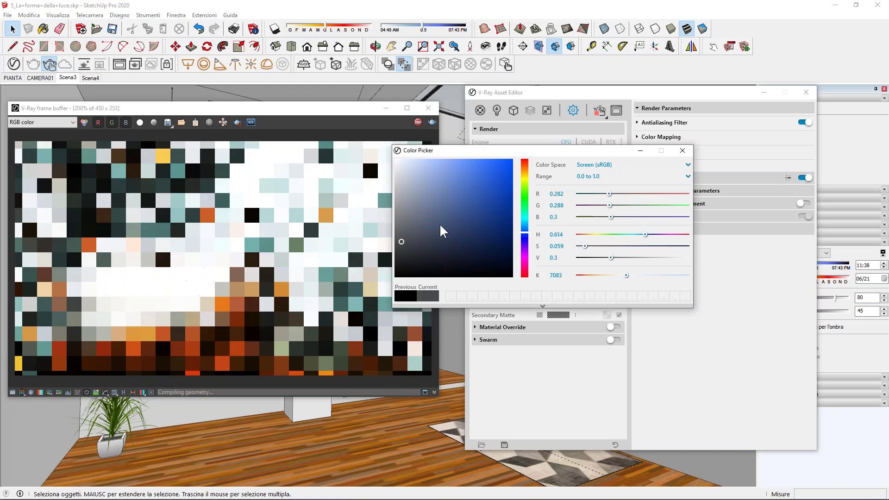
click(404, 244)
drag(402, 241, 394, 252)
mouse_move(484, 153)
mouse_down()
mouse_move(541, 76)
mouse_move(537, 51)
mouse_up()
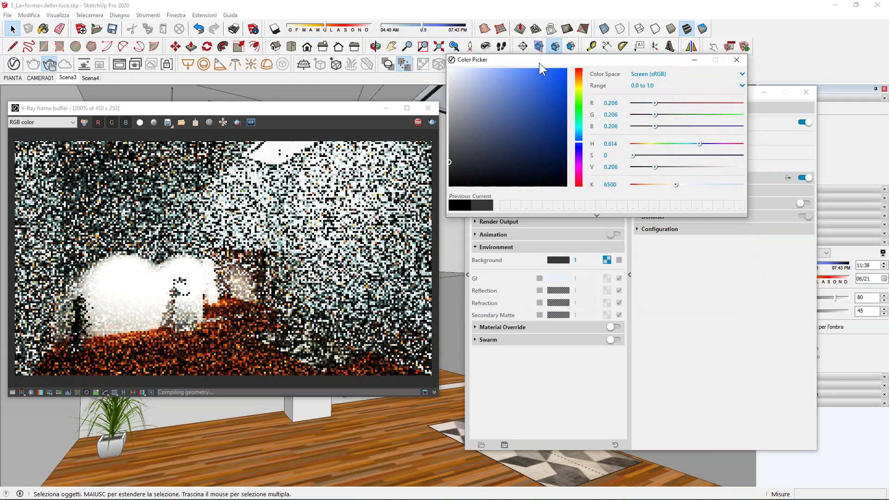
drag(448, 163, 449, 180)
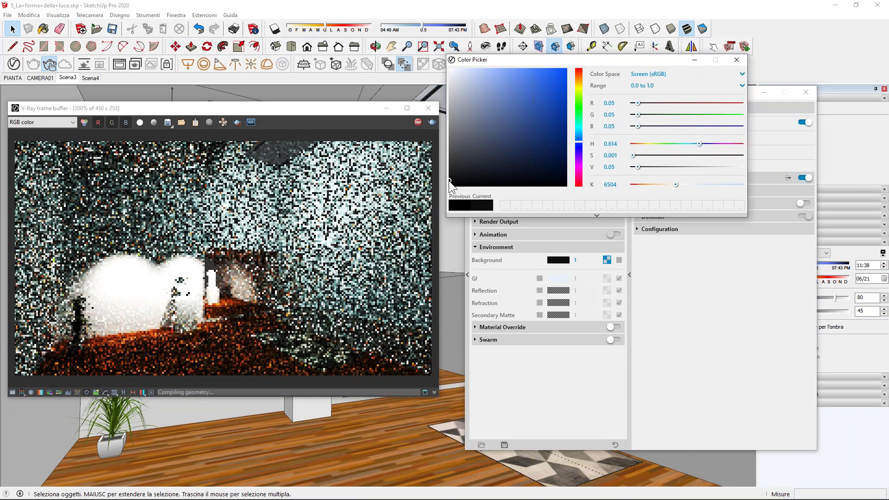
click(237, 123)
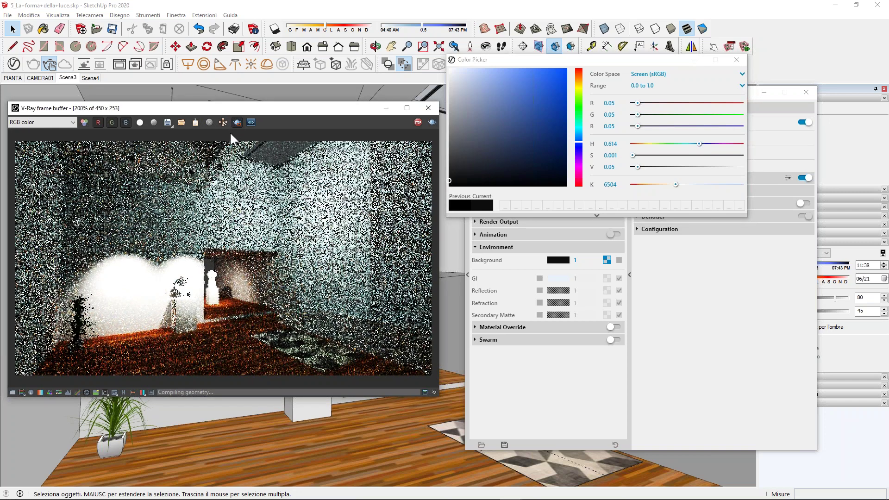
drag(230, 142, 345, 189)
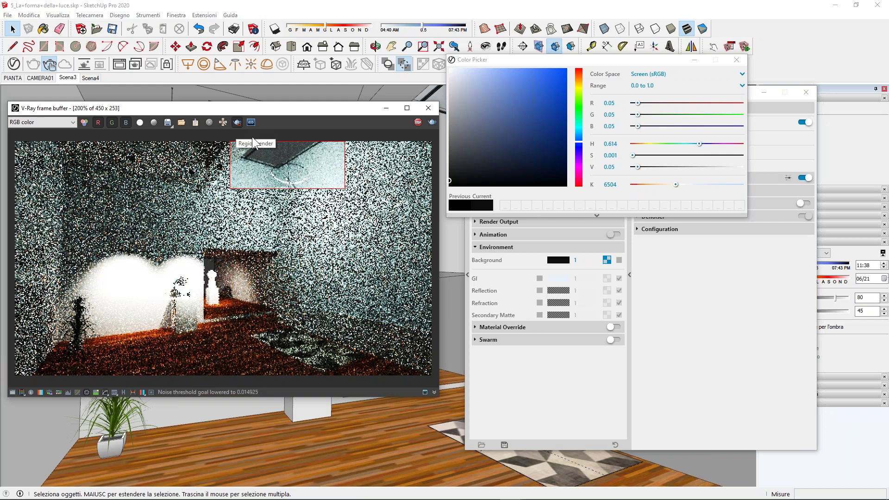
Enlarge the render region around the skylight and reposition the render preview window.
drag(209, 142, 369, 211)
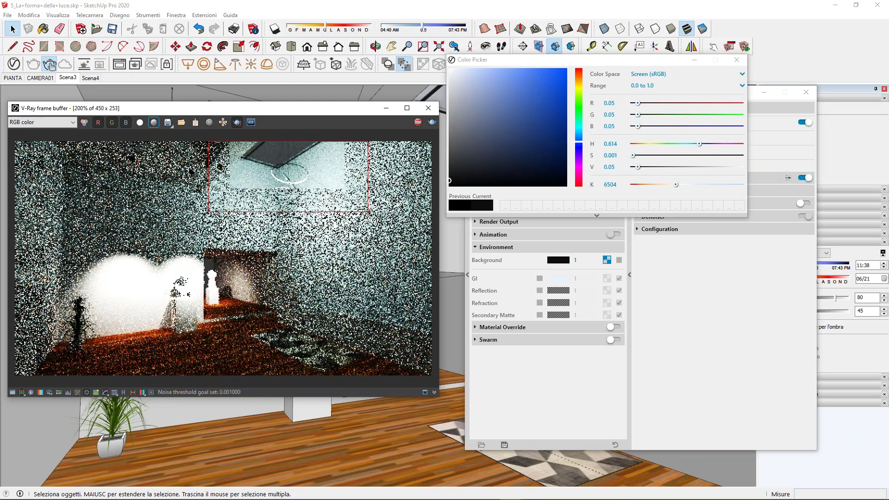
drag(254, 107, 253, 109)
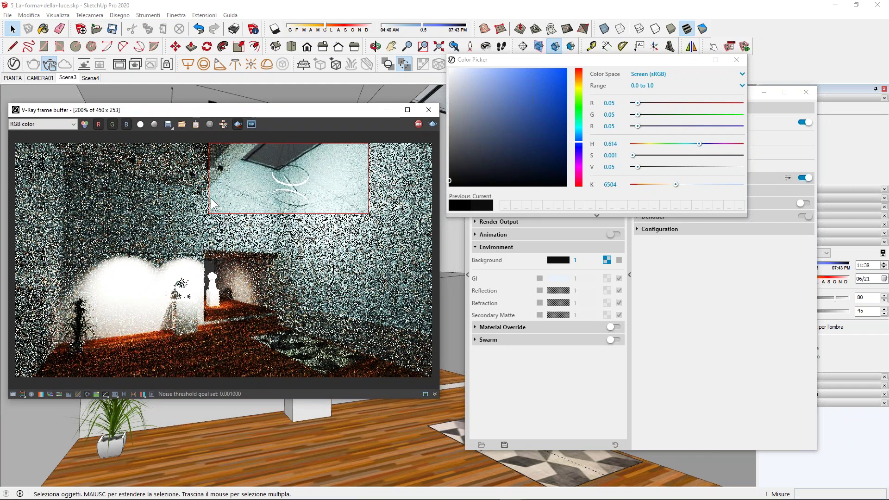
scroll(282, 150, up, 2)
scroll(278, 171, up, 1)
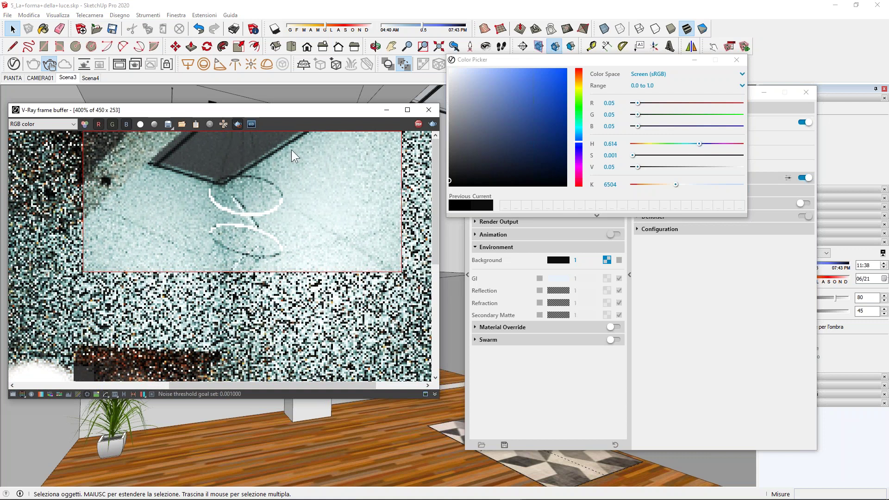
Set the background colour to a medium blue (R 0.279, G 0.421, B 0.73) in the Color Picker.
drag(497, 60, 622, 169)
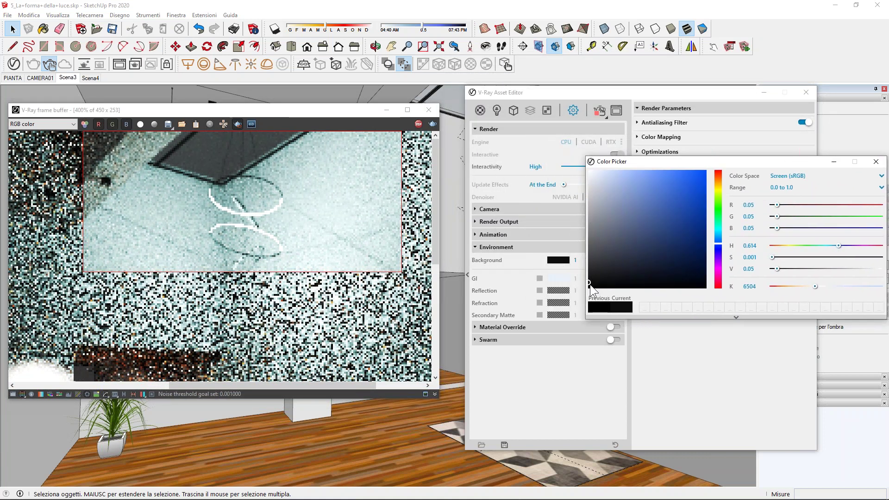
mouse_move(590, 284)
mouse_down()
mouse_move(596, 273)
mouse_move(589, 278)
mouse_up()
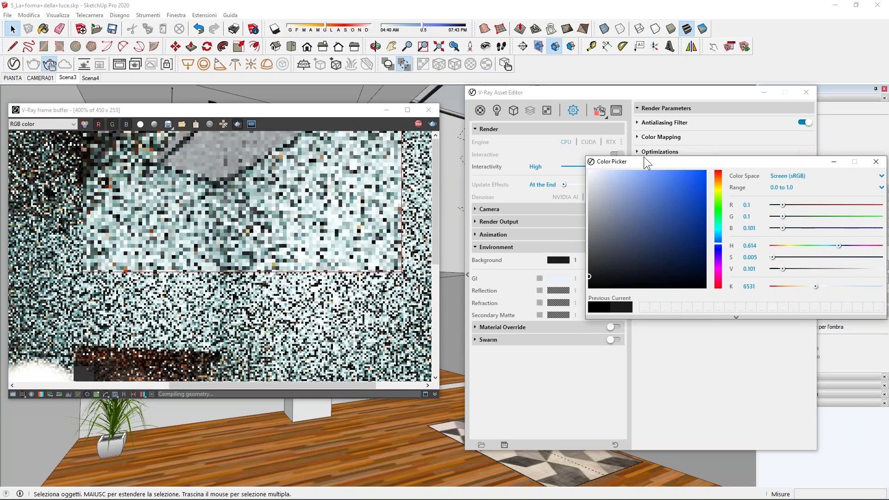
drag(643, 161, 516, 130)
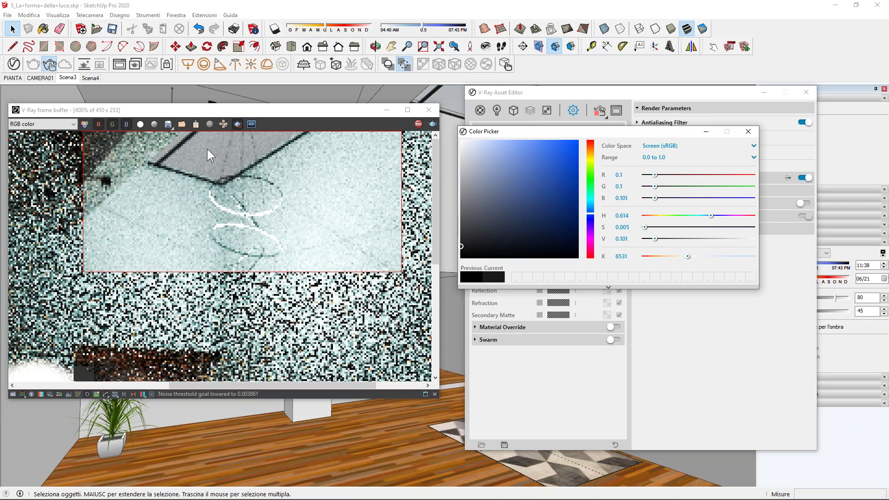
click(609, 288)
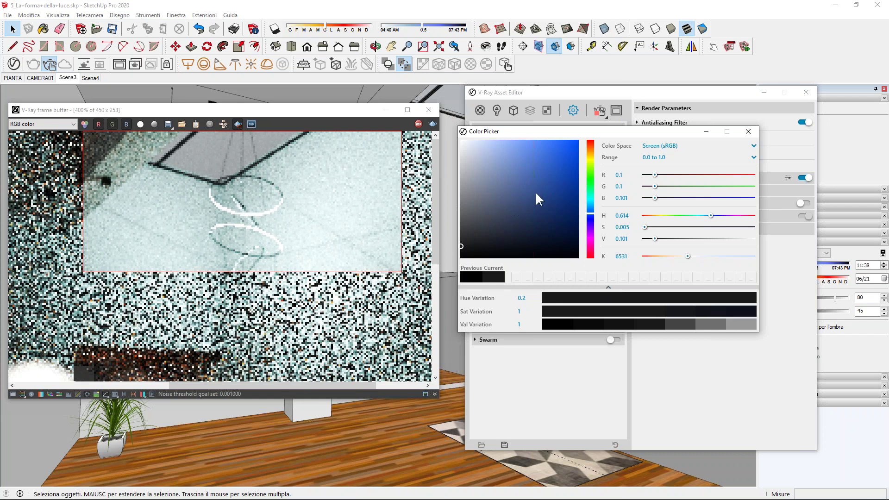
drag(533, 181, 534, 172)
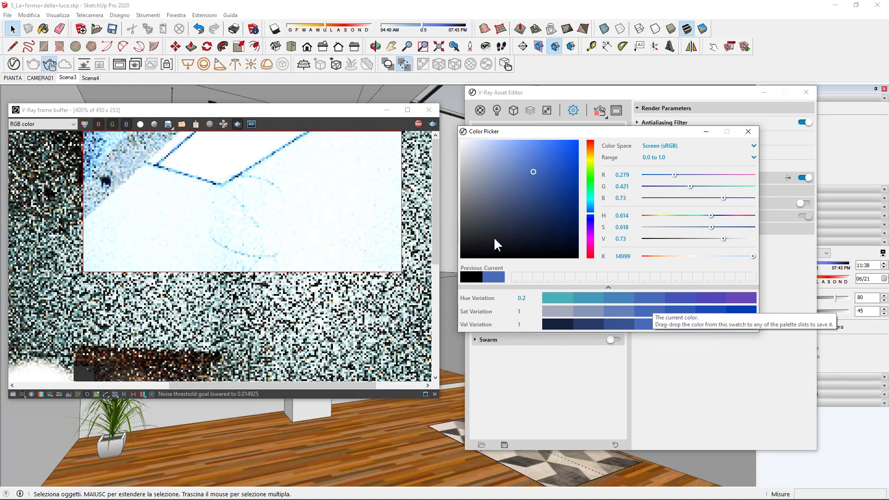
Move the frame buffer and Color Picker windows aside to reveal the model and settings.
click(397, 123)
drag(321, 110, 343, 478)
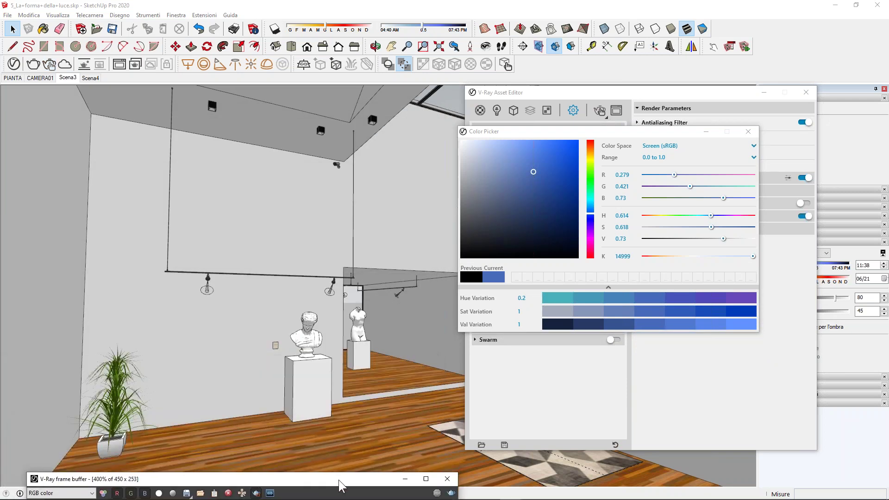
drag(551, 134, 330, 117)
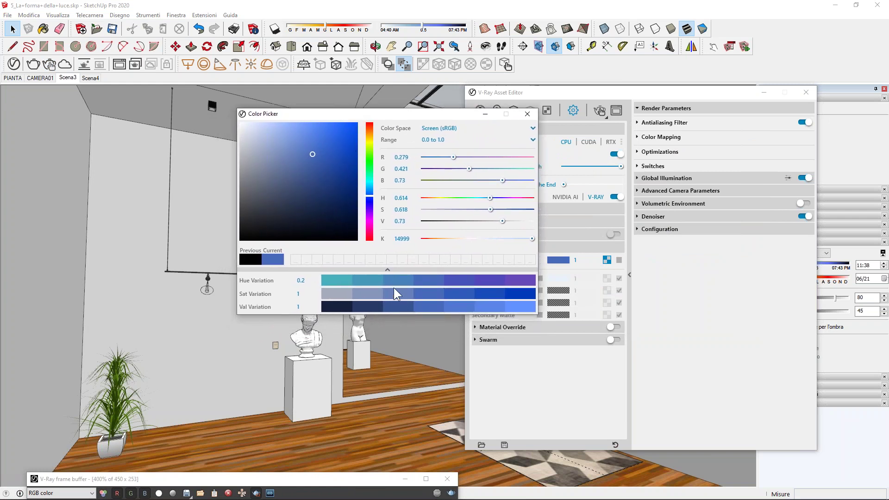
drag(389, 118, 377, 117)
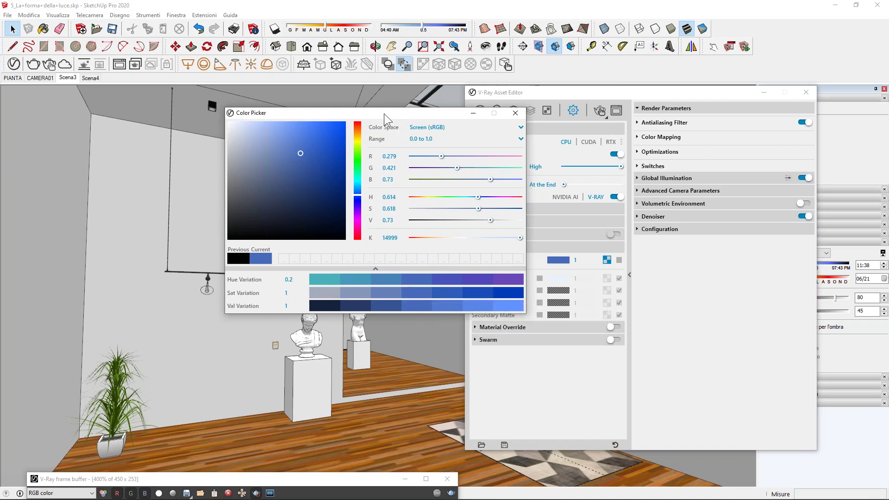
drag(358, 114, 347, 112)
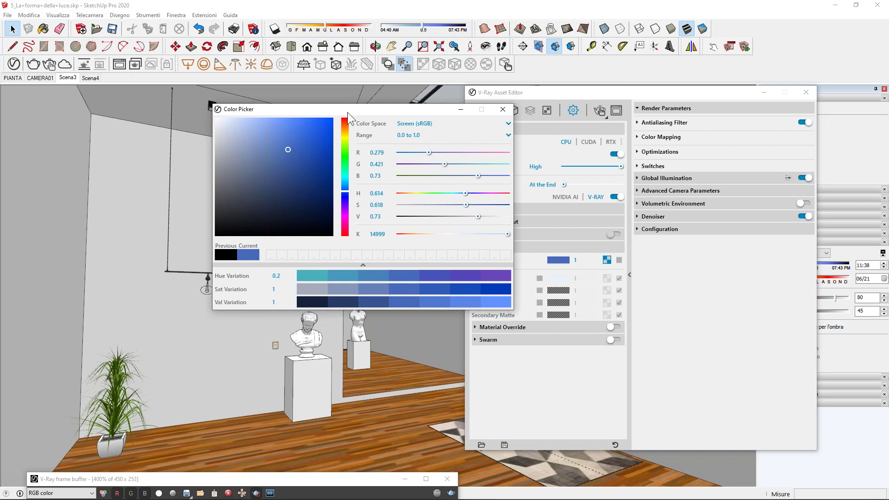
Try lighter, less saturated blue and teal-blue variations for the background colour.
click(362, 265)
click(372, 276)
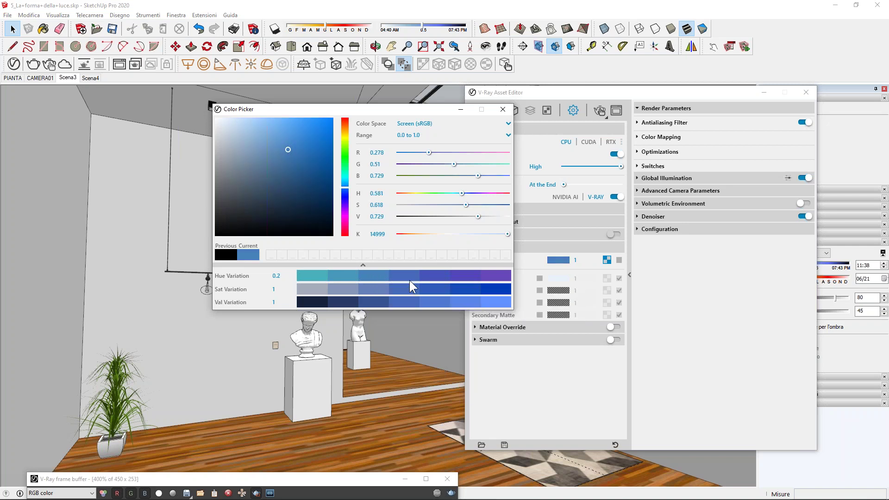
click(370, 287)
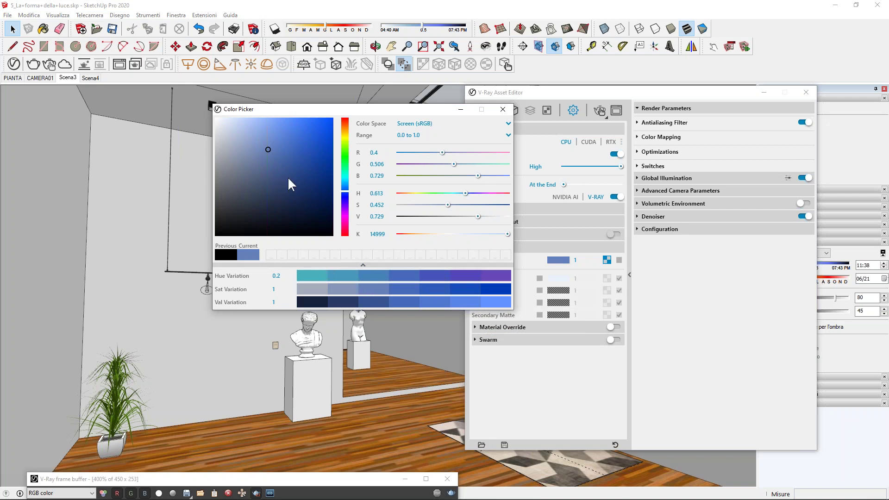
click(336, 275)
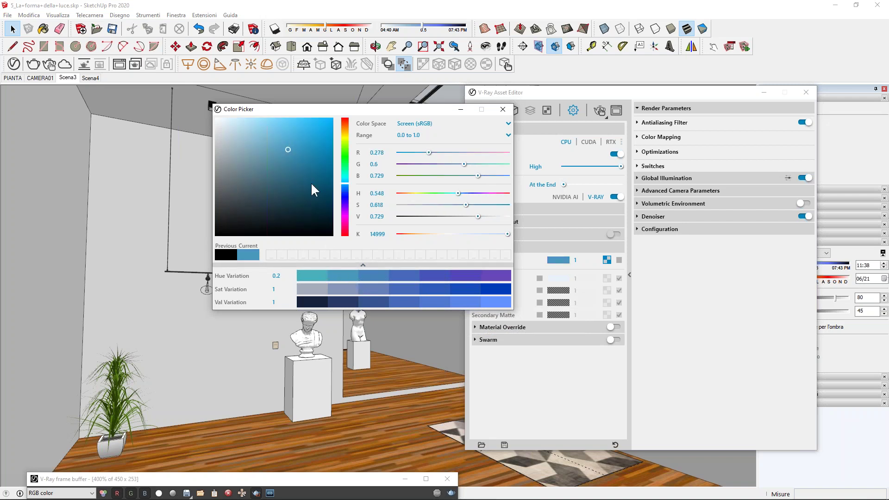
Test paler and darker teal shades, settling on dark grey (R 0.267, G 0.28, B 0.284).
click(302, 170)
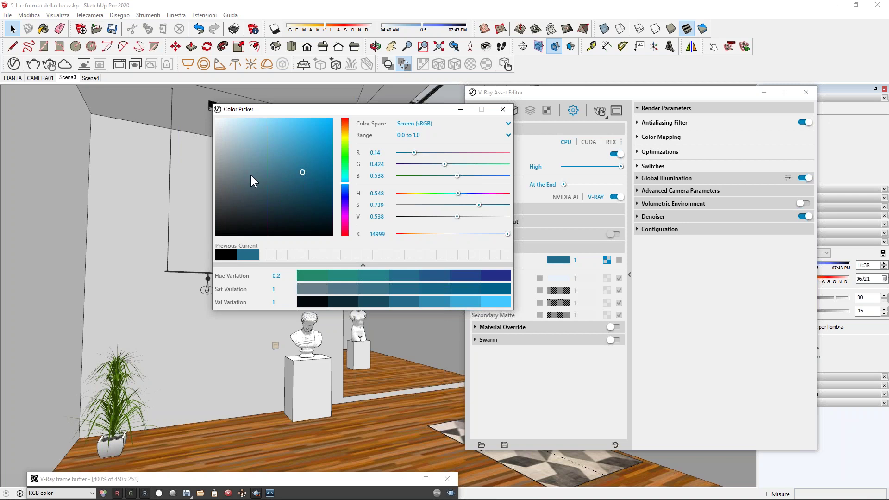
click(251, 173)
click(262, 129)
click(248, 168)
click(241, 149)
click(293, 143)
click(222, 202)
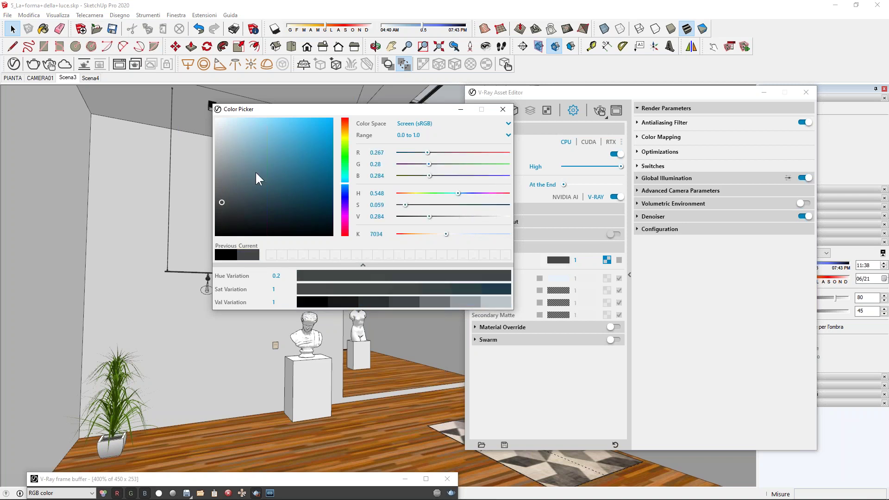
drag(371, 111, 708, 128)
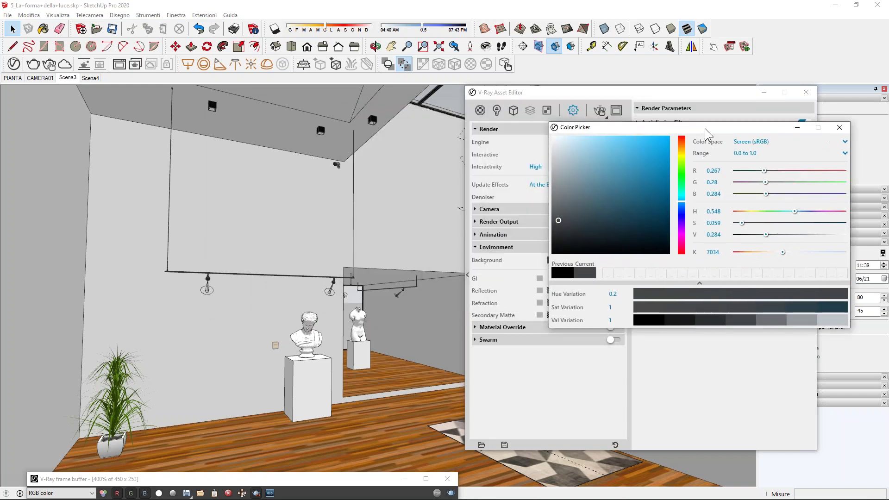
drag(259, 480, 247, 123)
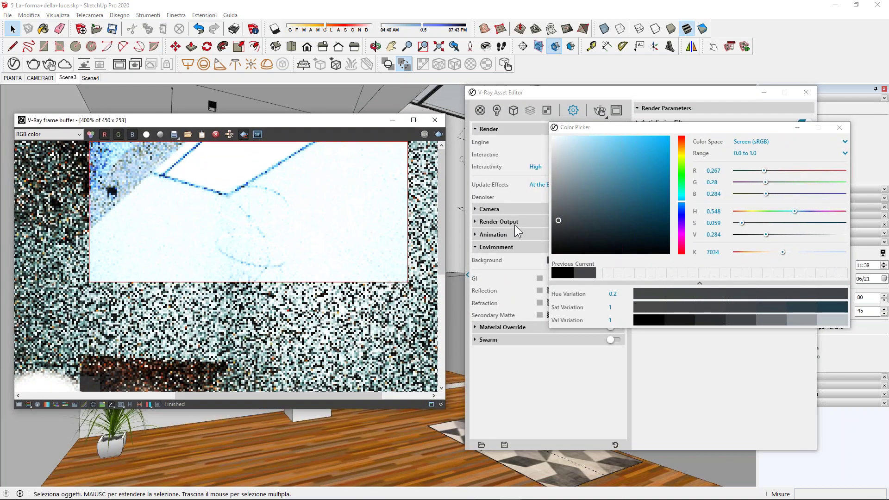
Darken the background to a neutral grey (RGB 0.144) and restart the full gallery render.
click(555, 226)
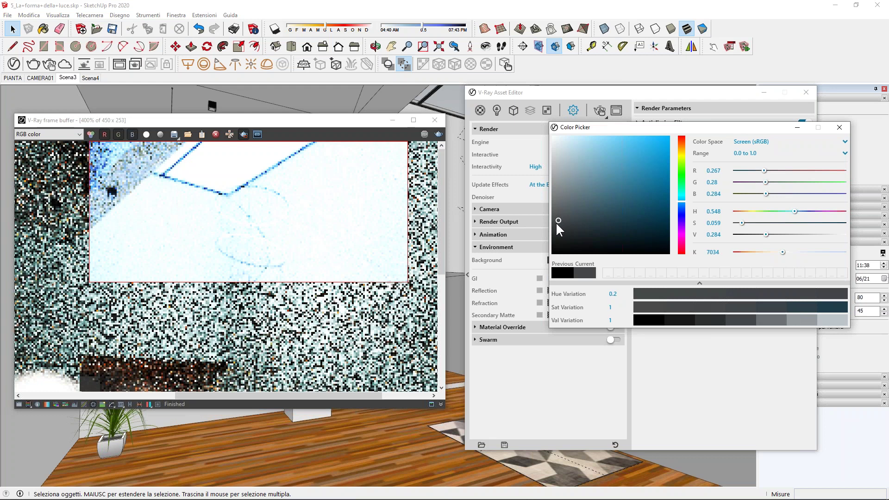
click(439, 133)
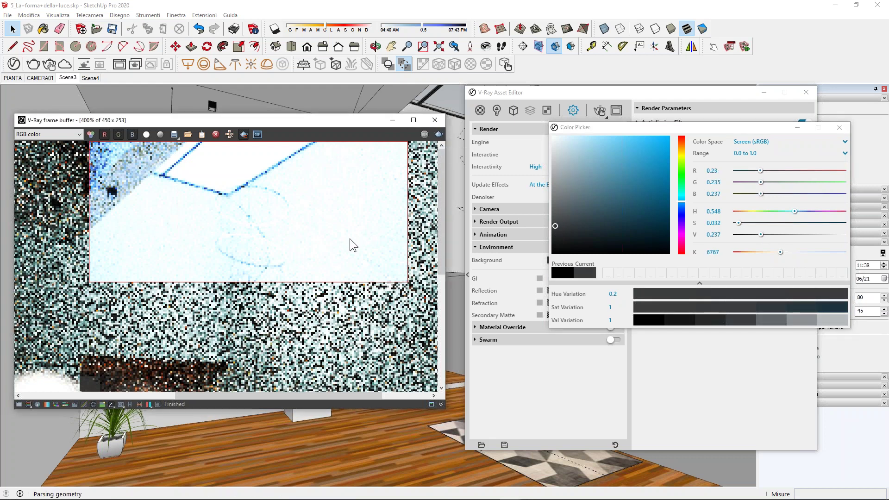
scroll(269, 269, down, 1)
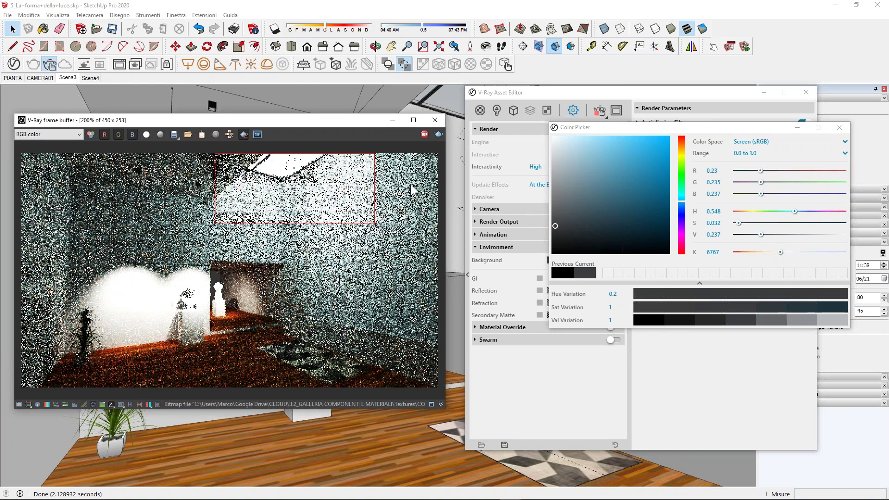
drag(555, 225, 554, 234)
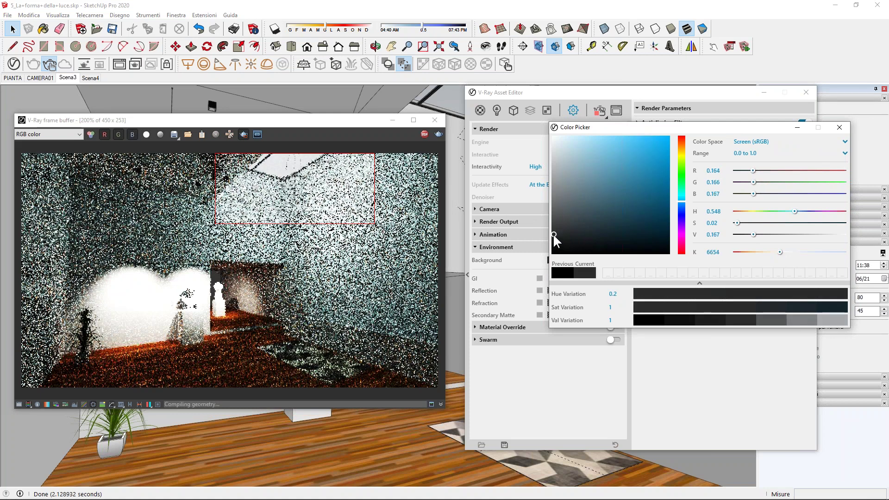
drag(553, 233, 552, 237)
drag(629, 129, 715, 143)
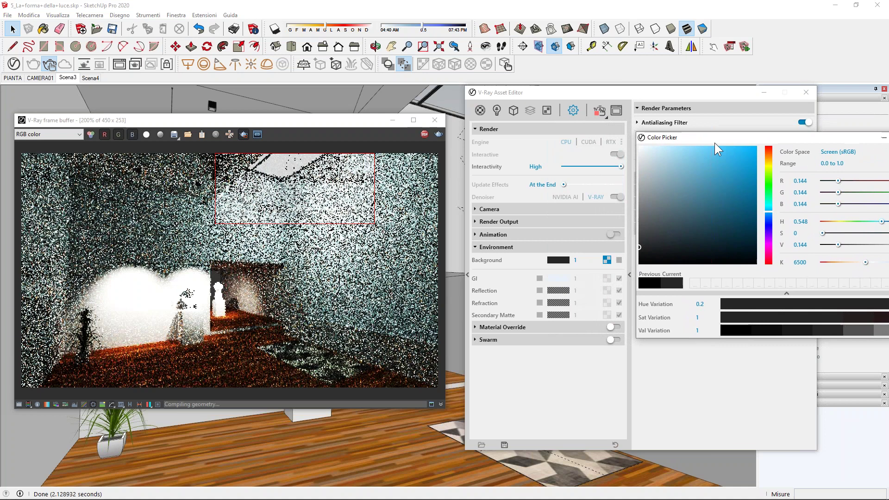
click(574, 261)
Set the environment background intensity multiplier to 0.1.
text(0.1)
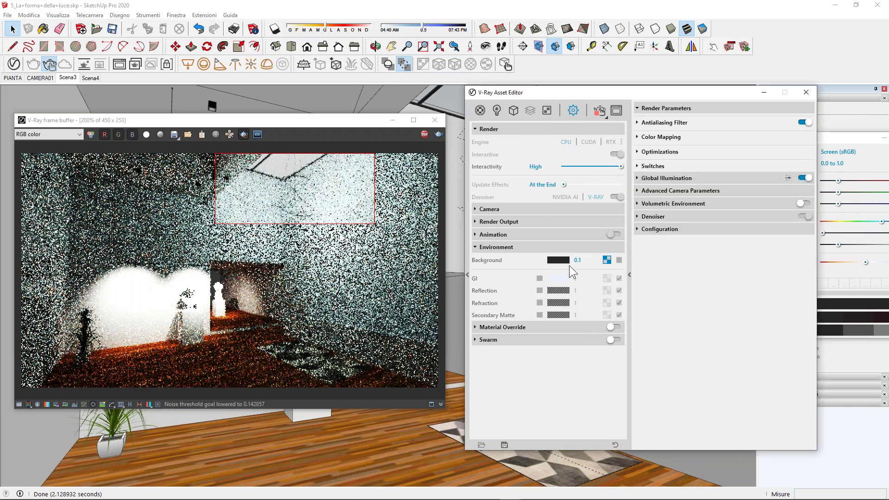
key(Return)
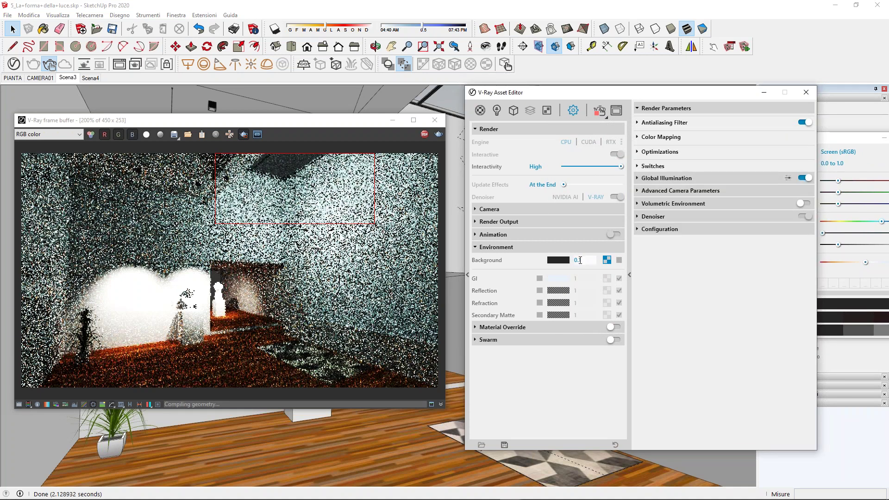
click(824, 137)
drag(824, 137, 742, 144)
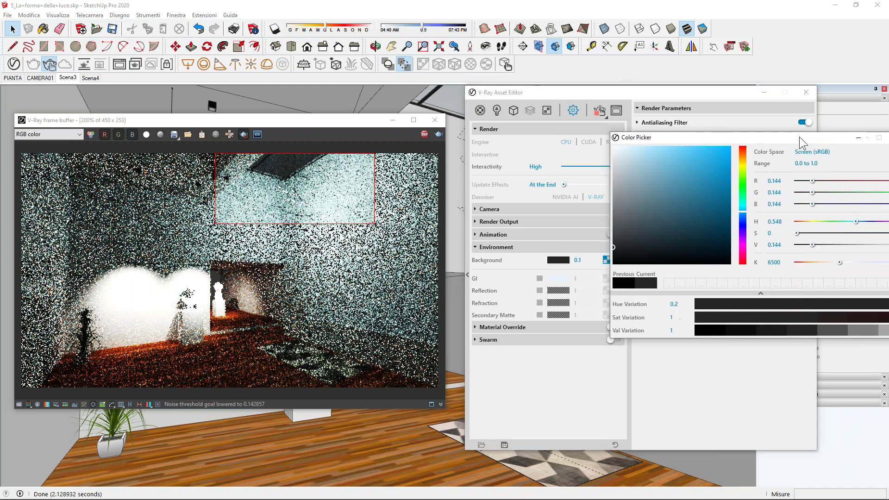
Tint the background a muted violet-grey (R 0.258, G 0.219, B 0.32) and re-render.
drag(560, 254, 616, 226)
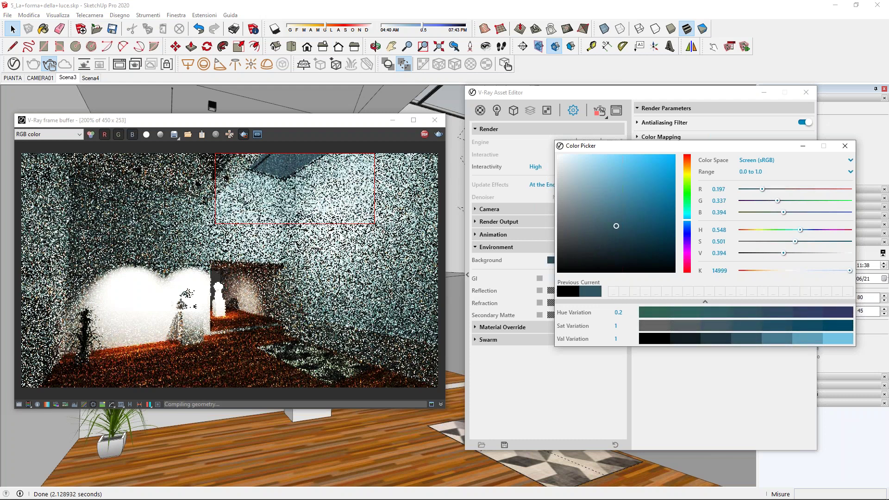
drag(616, 226, 631, 221)
drag(692, 222, 690, 241)
drag(631, 222, 635, 214)
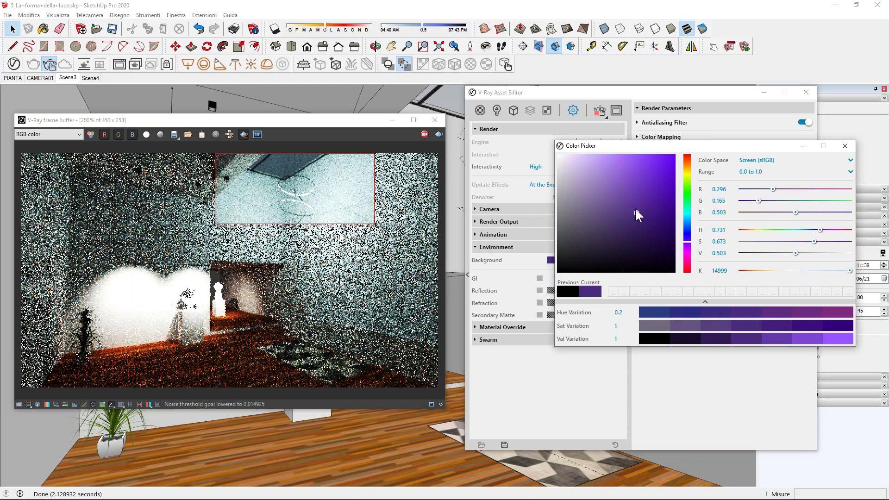
mouse_move(635, 211)
mouse_down()
mouse_move(588, 241)
mouse_move(594, 233)
mouse_up()
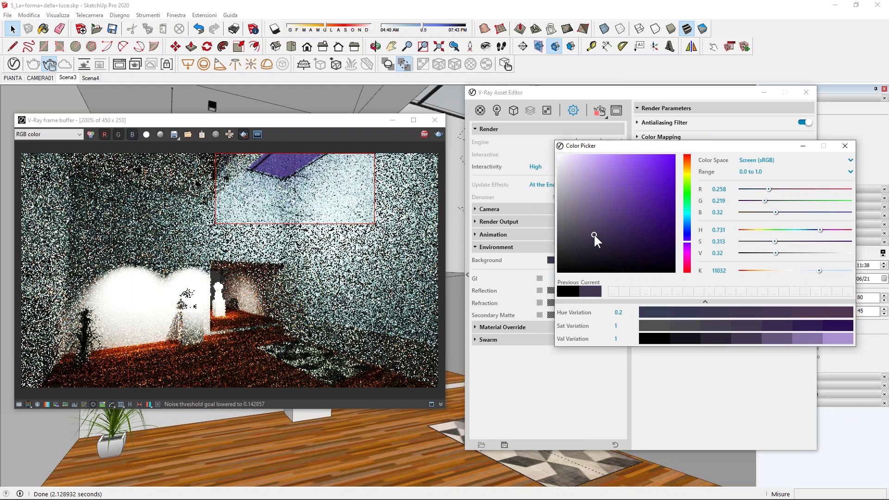
click(244, 135)
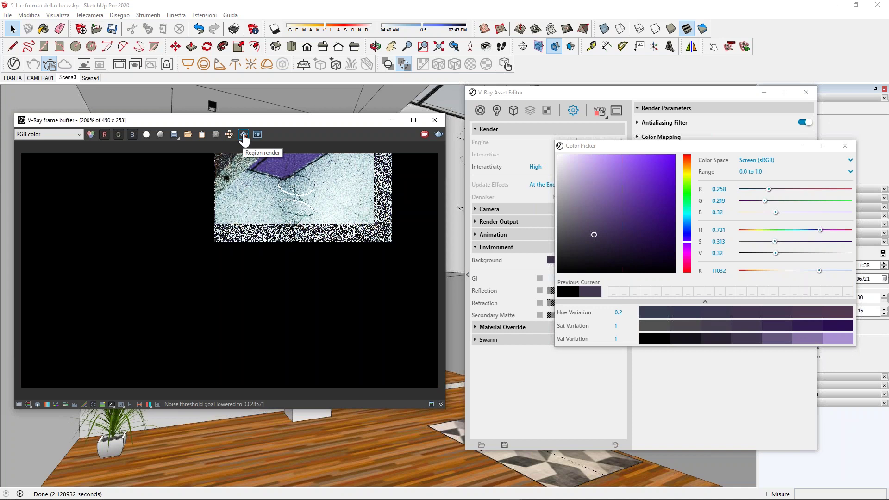
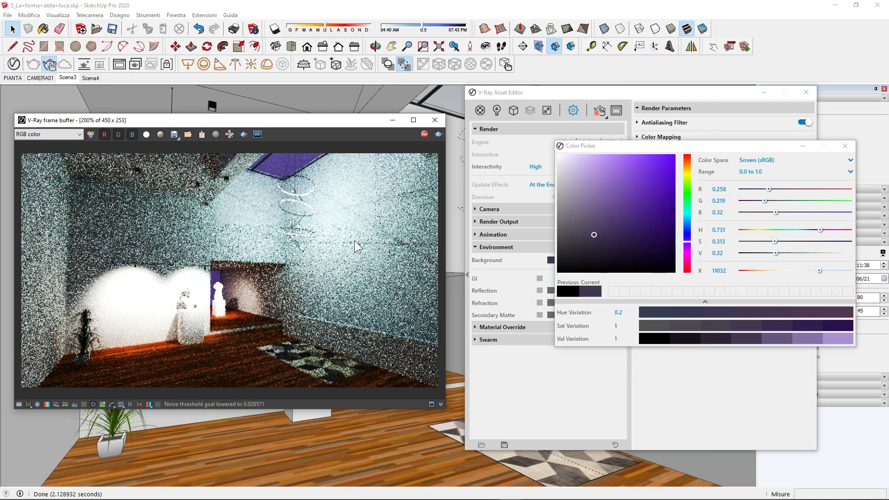
Close the Color Picker, show the lights list, stop the render and close the frame buffer.
click(845, 146)
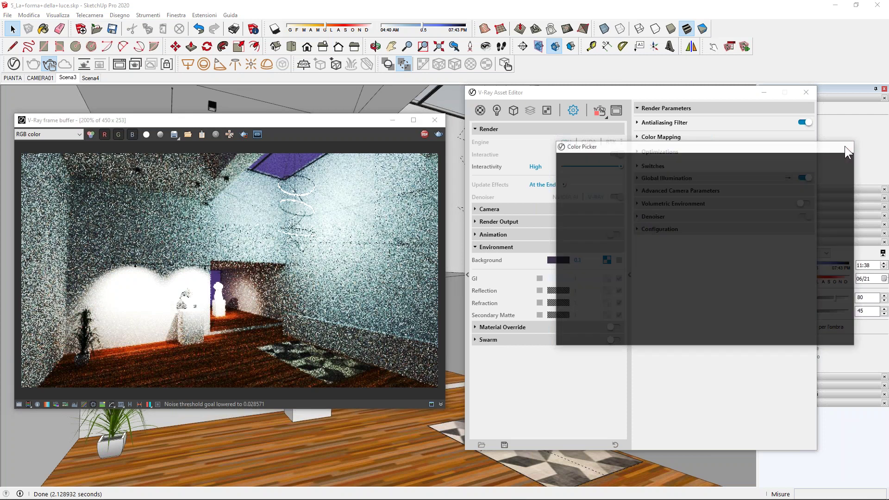
click(497, 110)
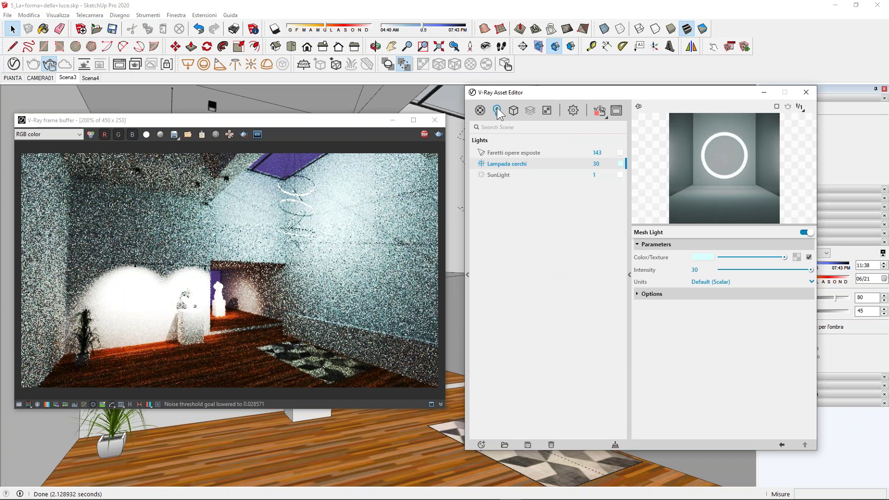
click(425, 134)
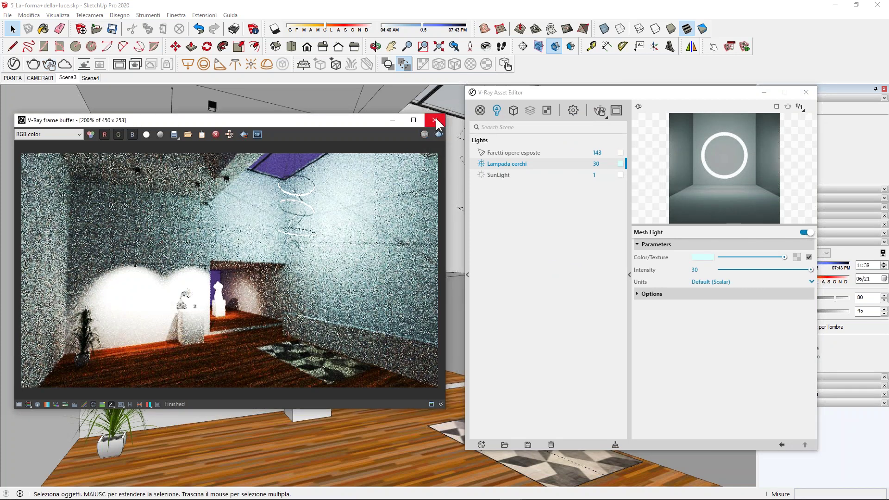
scroll(224, 229, down, 1)
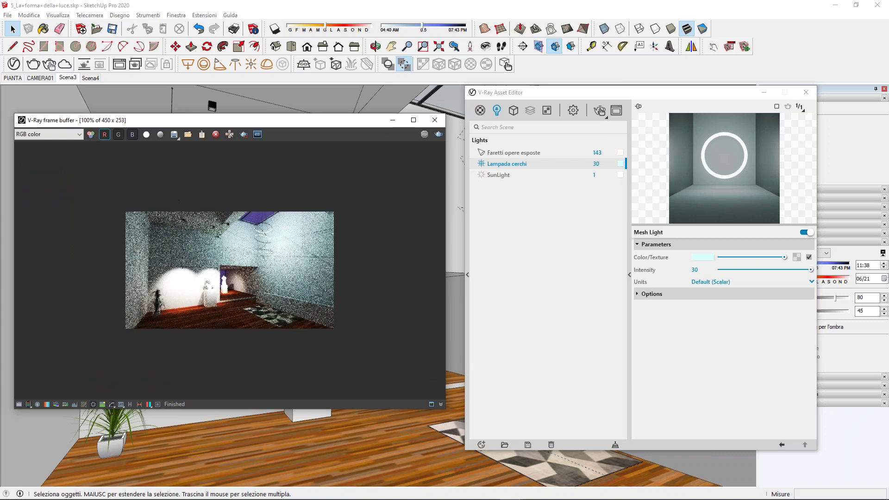
scroll(226, 294, up, 1)
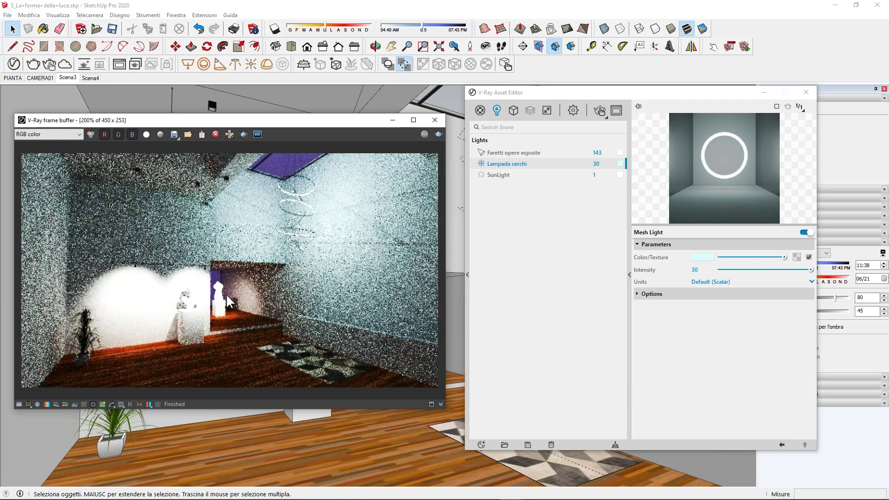
click(435, 120)
mouse_move(538, 93)
mouse_down()
mouse_move(554, 188)
mouse_move(561, 386)
mouse_up()
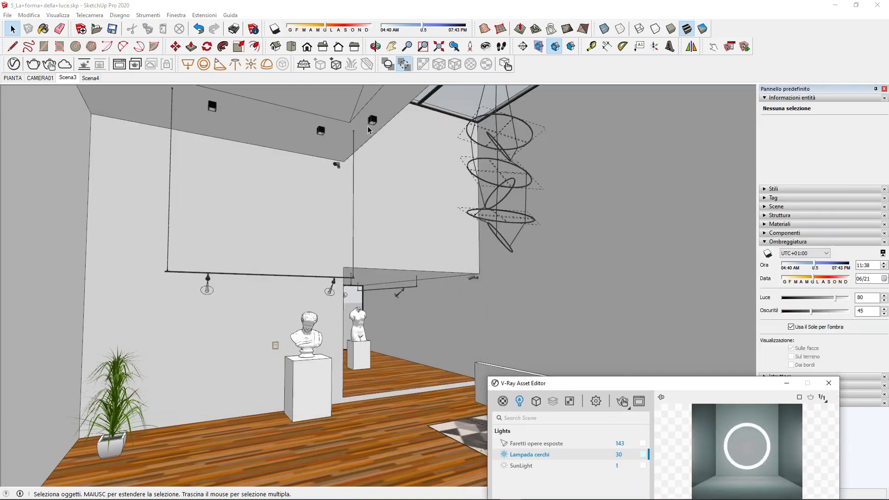
Zoom and orbit up to the ceiling light box and float the V-Ray Lights toolbar.
scroll(313, 346, up, 2)
scroll(310, 348, up, 2)
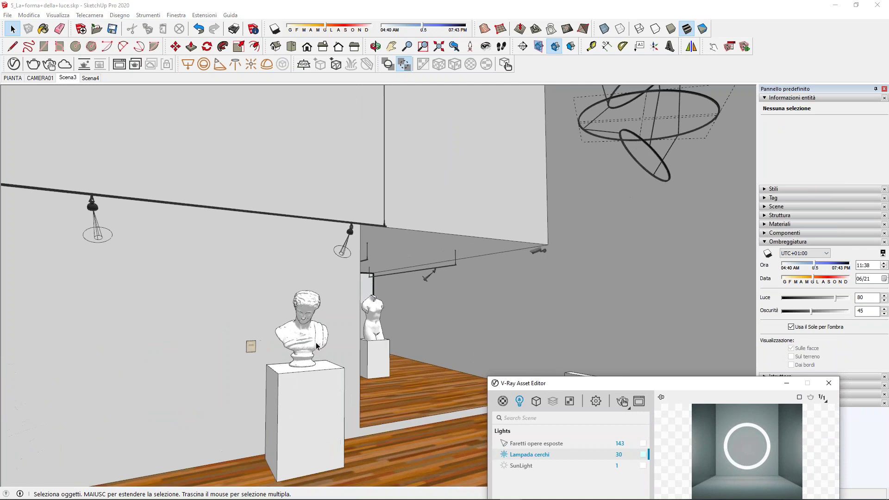
scroll(305, 349, up, 2)
scroll(299, 351, up, 1)
scroll(299, 351, up, 1)
scroll(300, 351, up, 1)
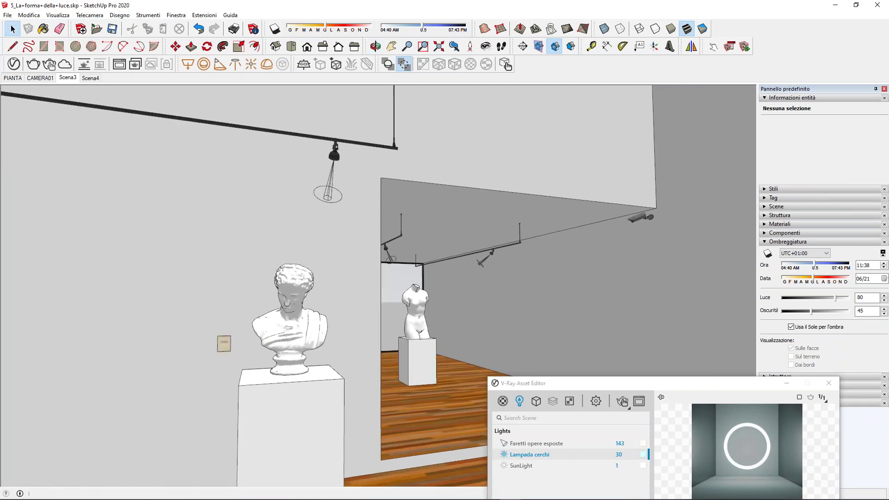
middle_drag(358, 184, 338, 384)
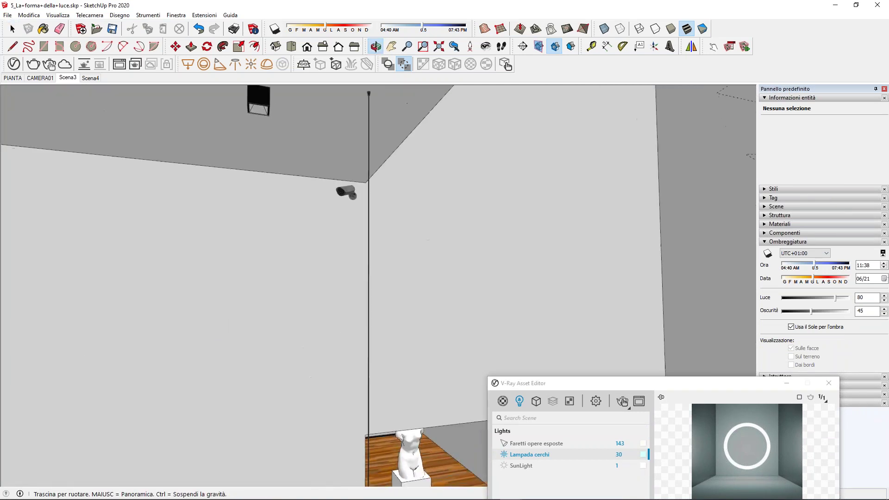
middle_drag(338, 241, 403, 193)
scroll(407, 185, up, 2)
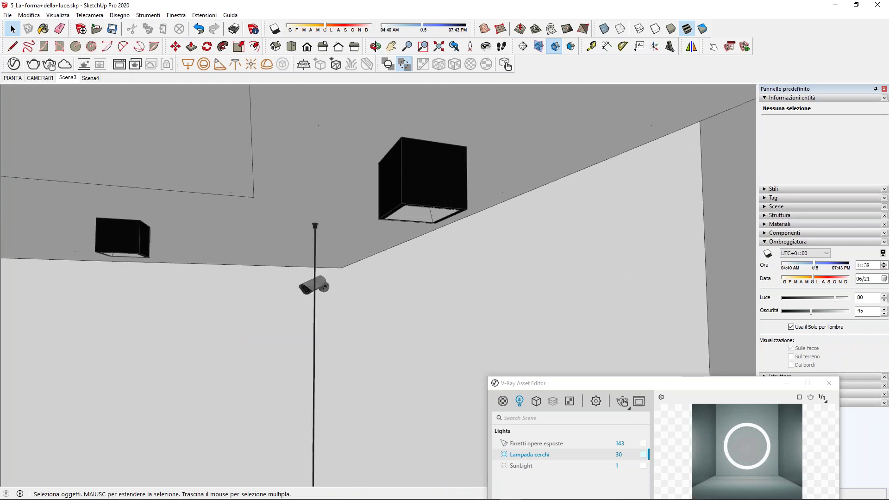
scroll(427, 168, up, 2)
scroll(426, 181, up, 2)
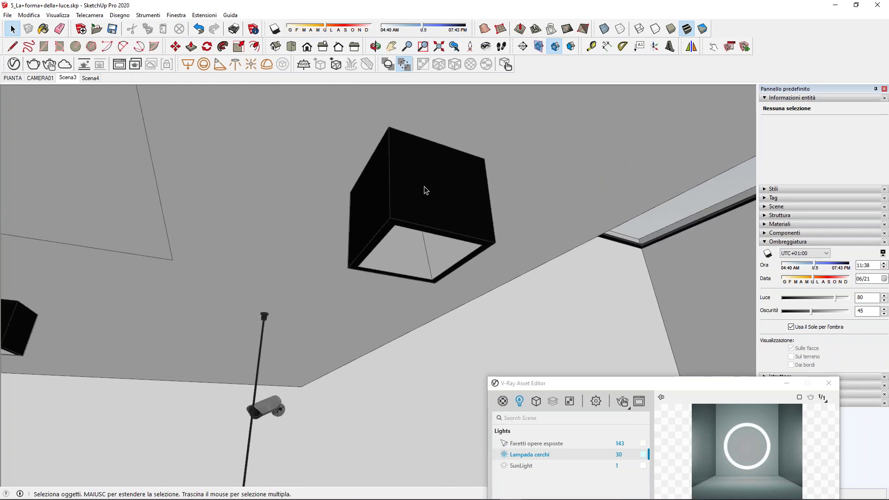
mouse_move(427, 244)
middle_down()
mouse_move(441, 174)
mouse_move(445, 186)
mouse_move(407, 235)
mouse_move(417, 217)
middle_up()
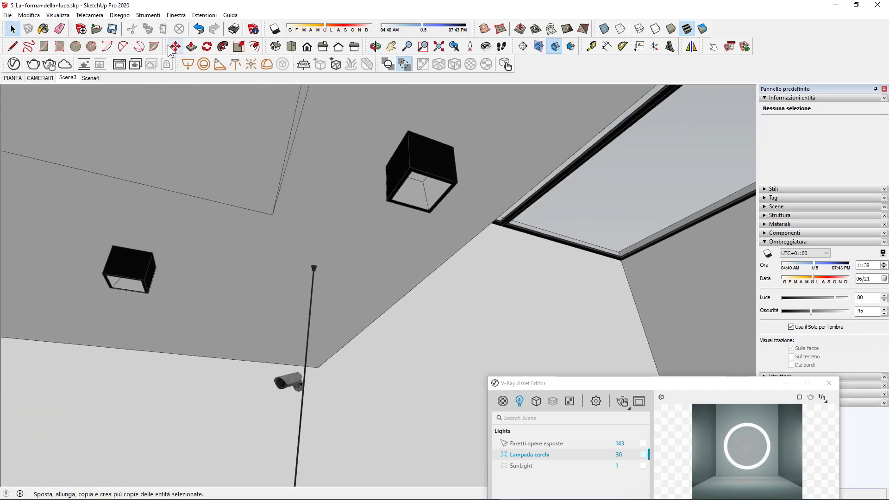
drag(179, 64, 187, 139)
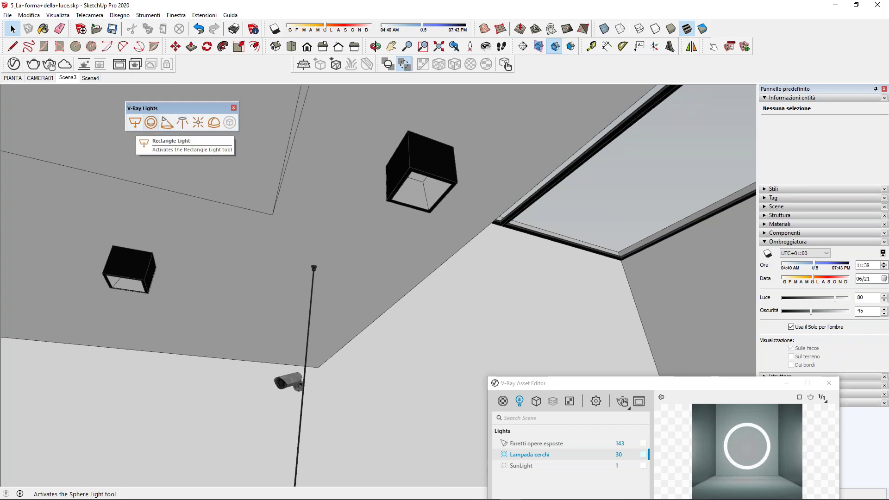
Select the ceiling light box and track spotlight, then open the light box for editing.
click(438, 173)
scroll(357, 184, down, 2)
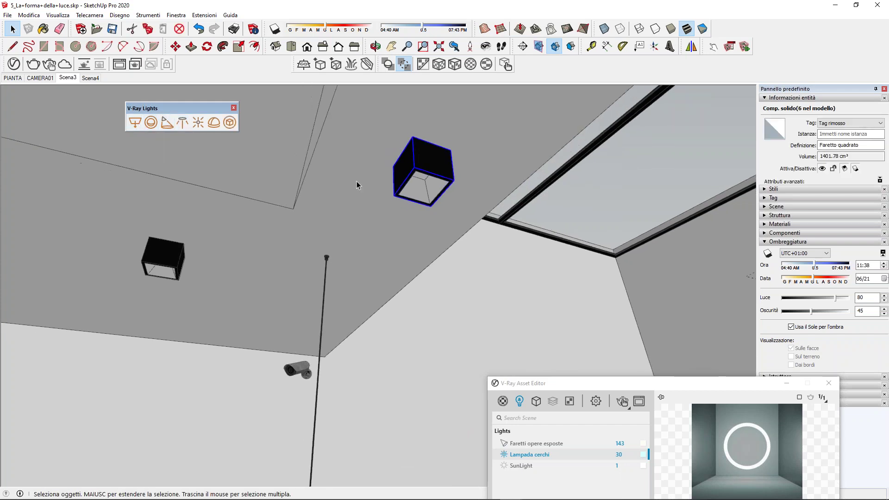
scroll(227, 213, up, 1)
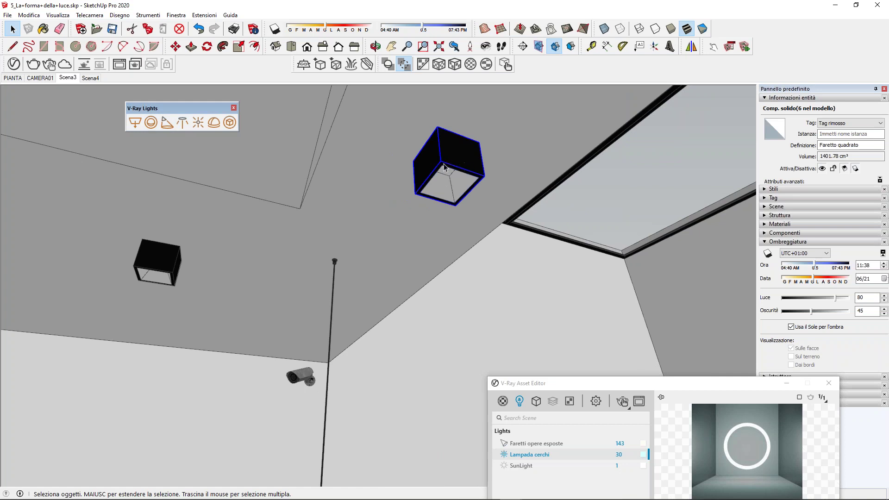
mouse_move(464, 163)
middle_down()
mouse_move(342, 358)
mouse_move(369, 325)
middle_up()
scroll(368, 324, up, 2)
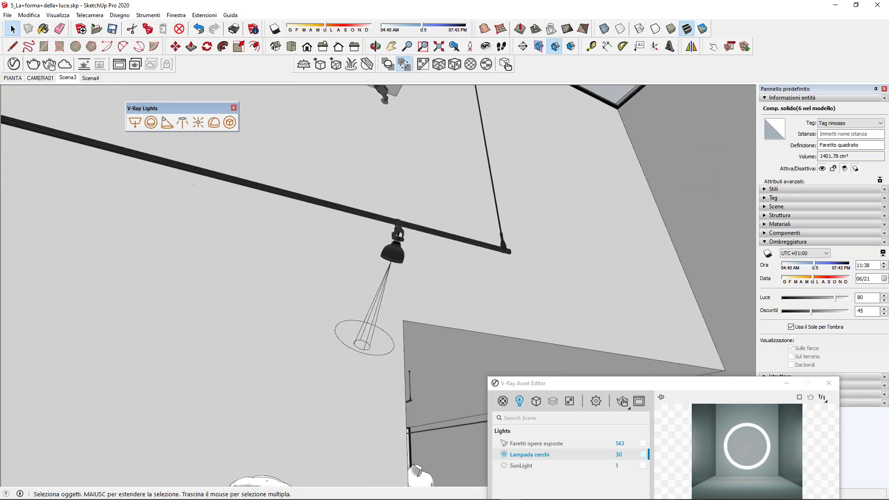
scroll(368, 324, up, 2)
scroll(370, 324, up, 1)
click(373, 312)
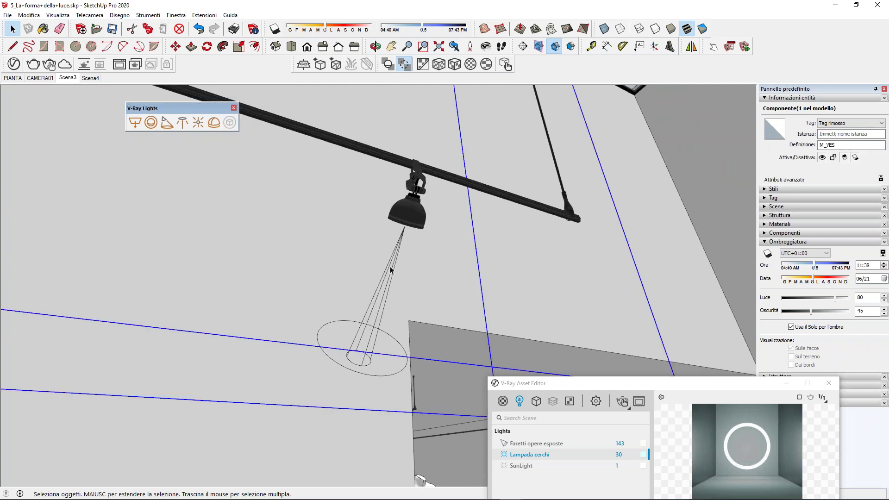
mouse_move(377, 308)
middle_down()
mouse_move(417, 274)
mouse_move(412, 287)
mouse_move(345, 333)
mouse_move(318, 377)
middle_up()
scroll(318, 377, down, 2)
mouse_move(320, 278)
shift+middle_down()
mouse_move(318, 389)
mouse_move(357, 222)
mouse_move(375, 195)
mouse_move(395, 251)
mouse_move(433, 199)
shift+middle_up()
scroll(433, 199, up, 5)
mouse_move(338, 384)
middle_down()
mouse_move(344, 216)
mouse_move(401, 147)
middle_up()
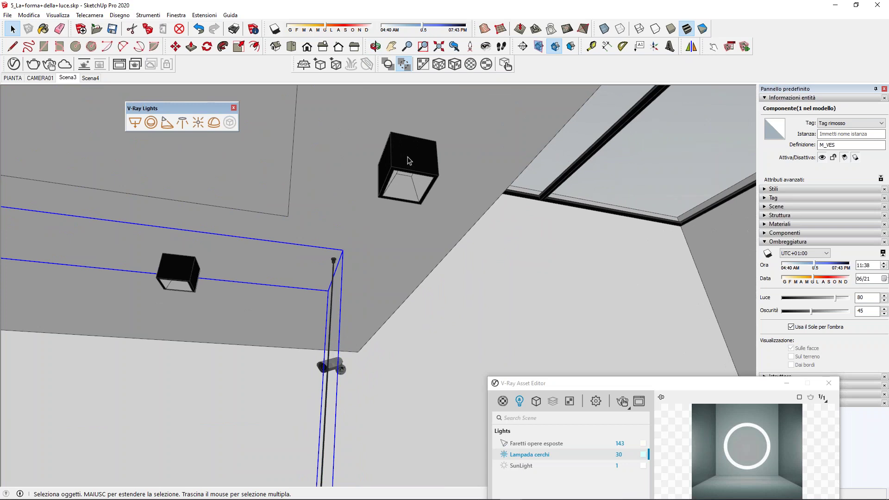
double_click(409, 161)
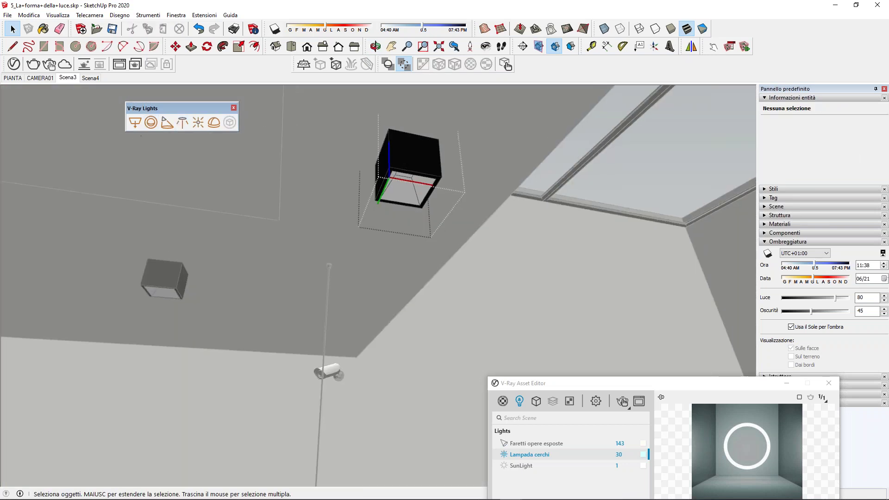
Draw a Rectangle Light inside the cube, select it, and toggle Hide V-Ray Widgets off and on.
mouse_move(380, 199)
middle_down()
mouse_move(419, 132)
mouse_move(372, 203)
middle_up()
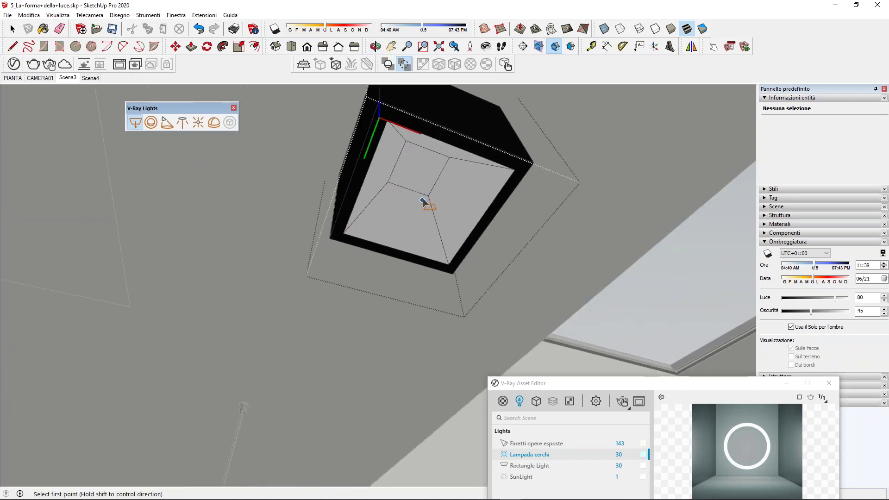
middle_drag(423, 201, 403, 200)
key(space)
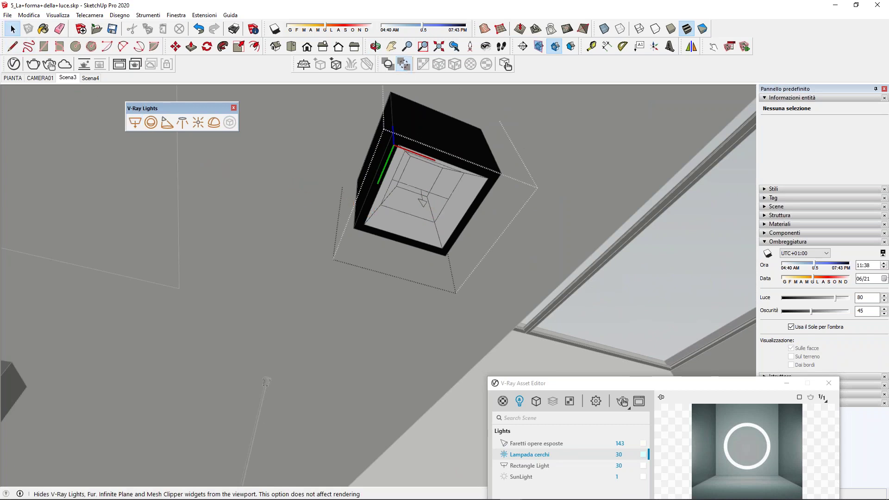
mouse_move(427, 176)
middle_down()
mouse_move(441, 181)
mouse_move(402, 204)
middle_up()
click(423, 199)
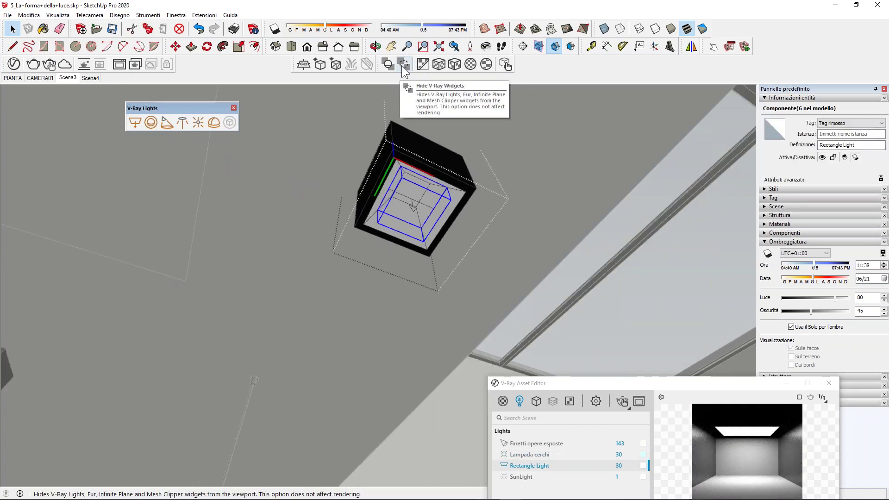
click(402, 66)
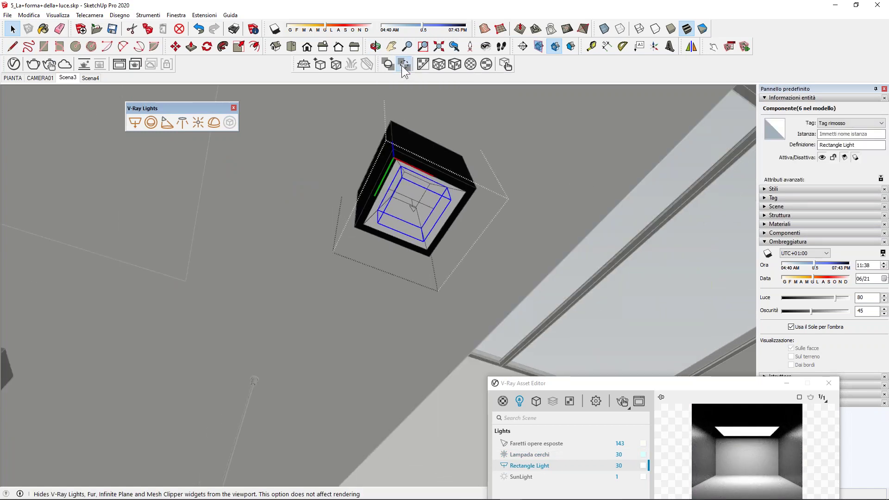
click(496, 145)
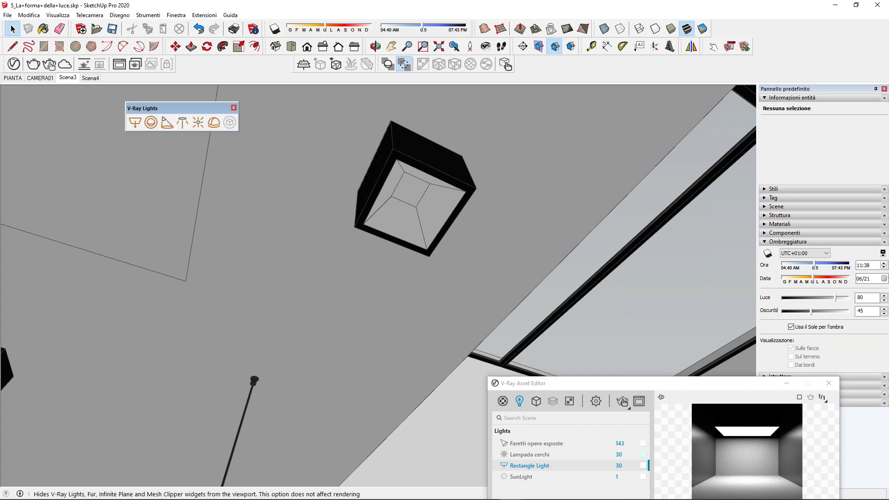
click(404, 65)
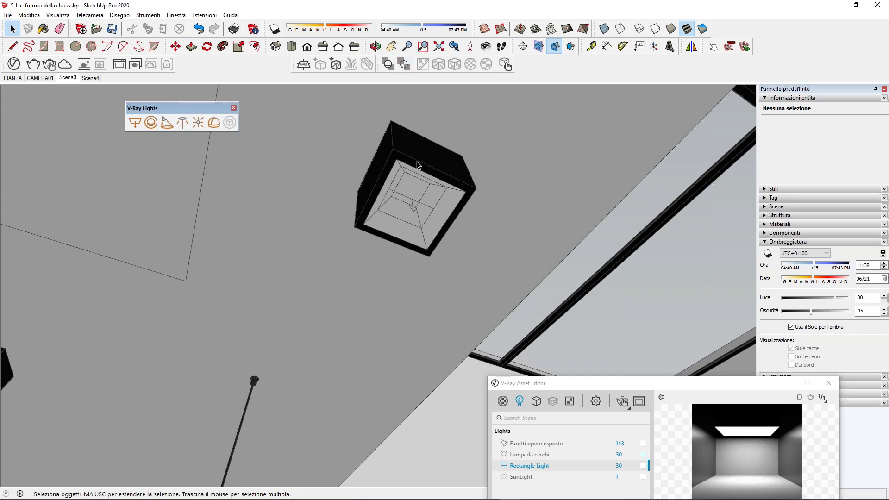
drag(384, 67, 441, 72)
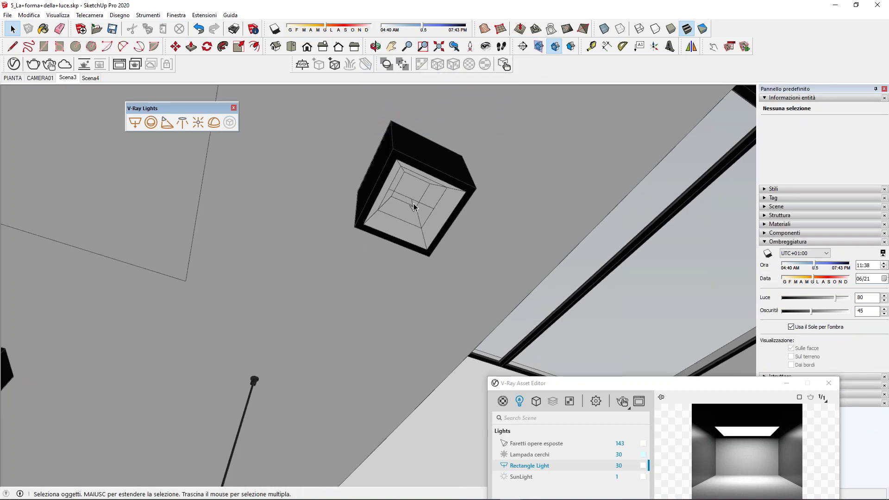
Return to Scena3 and arrange the frame buffer beside the Asset Editor.
click(69, 79)
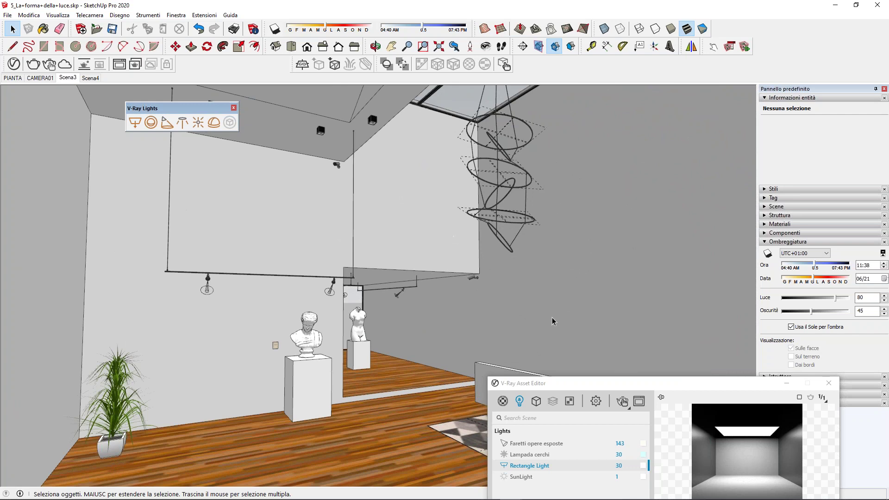
drag(607, 384, 535, 113)
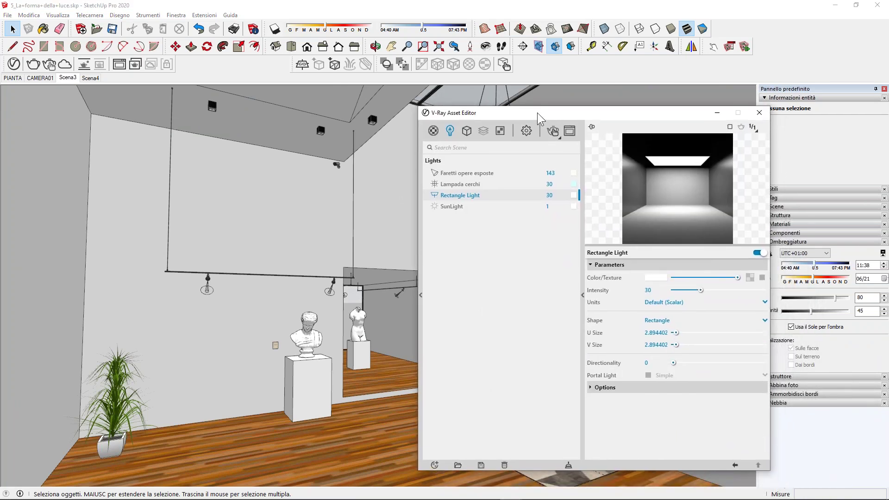
click(570, 130)
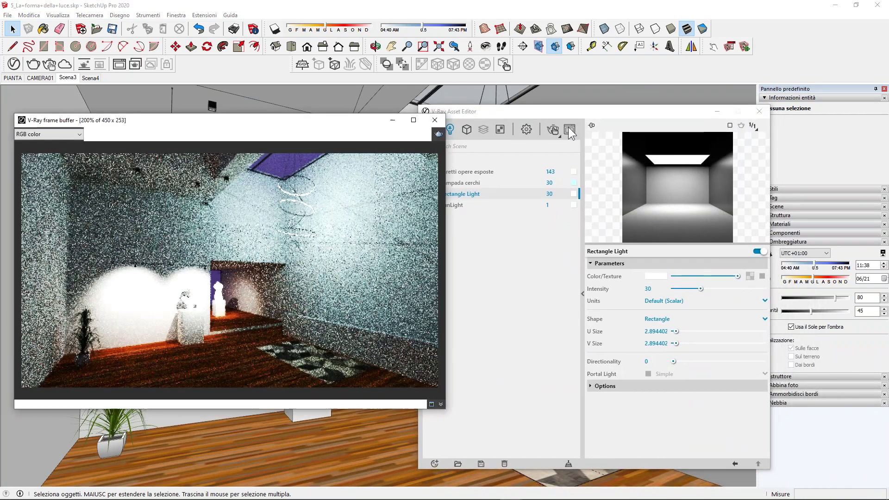
drag(364, 121, 350, 116)
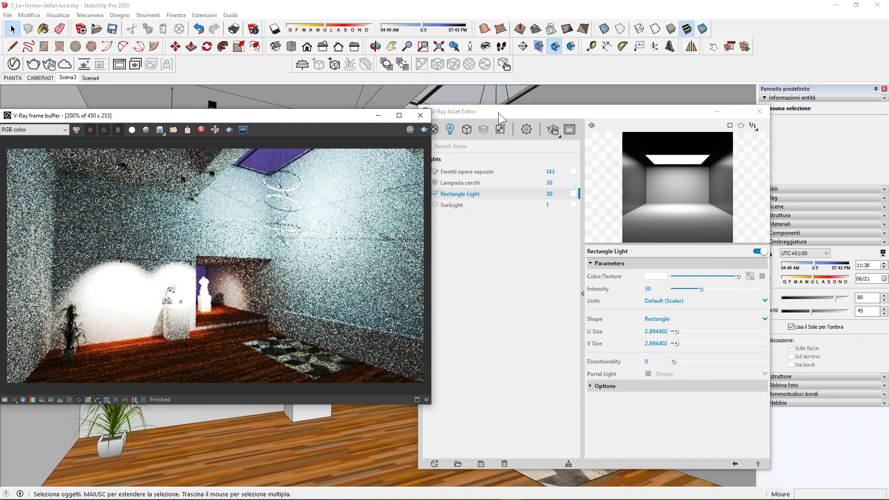
drag(504, 113, 521, 99)
Expand the Camera rollout in Settings (exposure 3.8 EV) and start an interactive render.
click(543, 116)
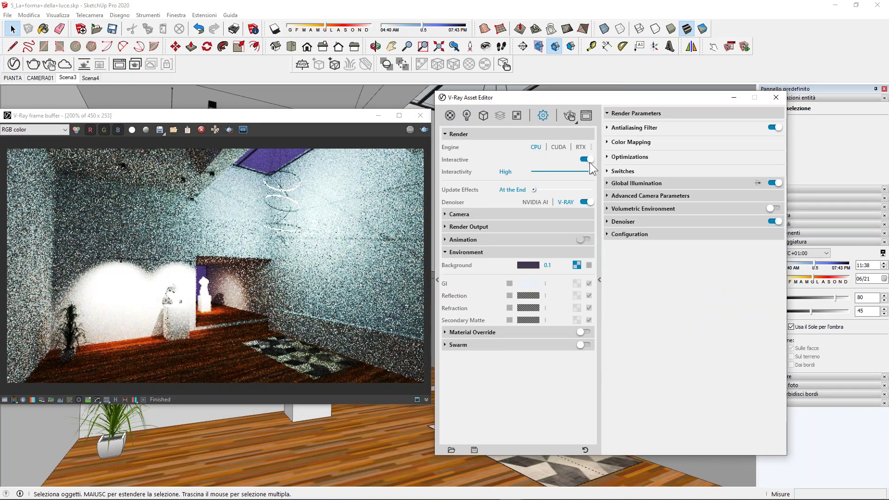
click(470, 255)
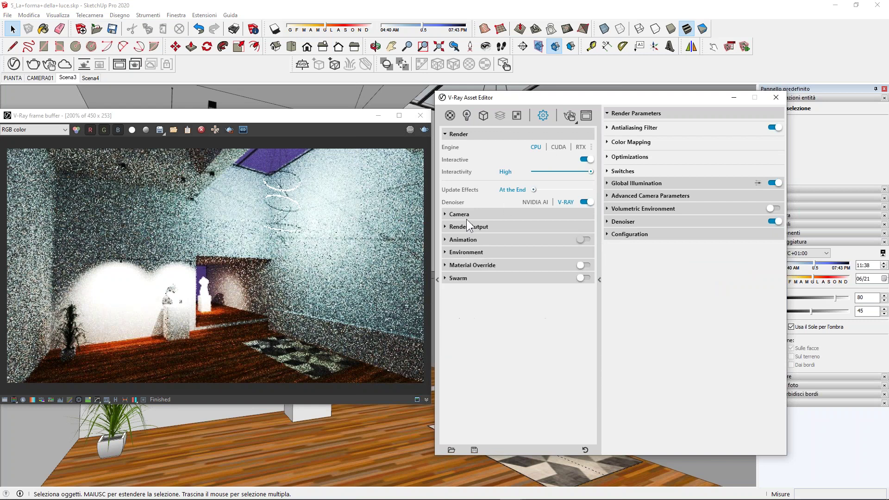
click(467, 216)
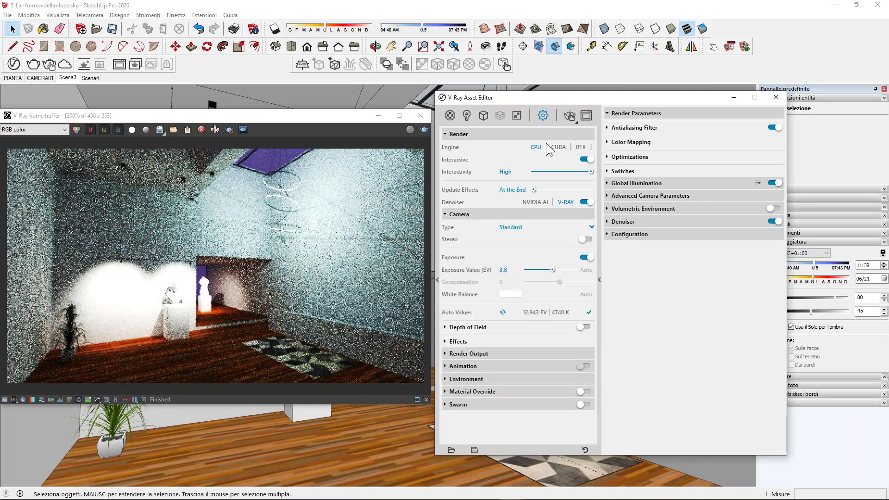
click(571, 116)
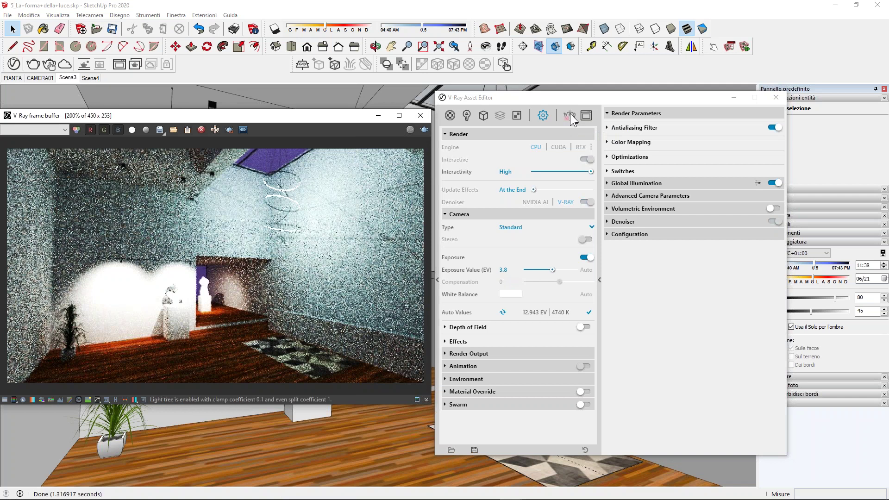
Set the Rectangle Light's intensity to 100 in the Lights tab.
click(467, 115)
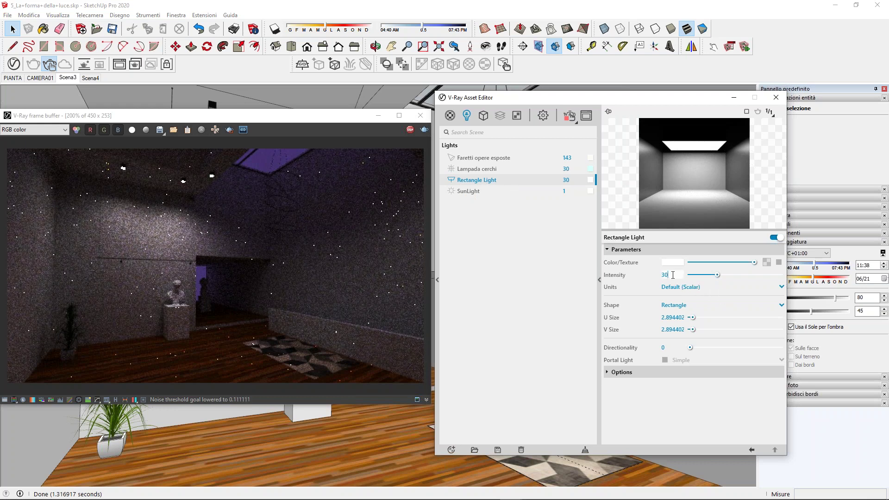
text(100)
key(Return)
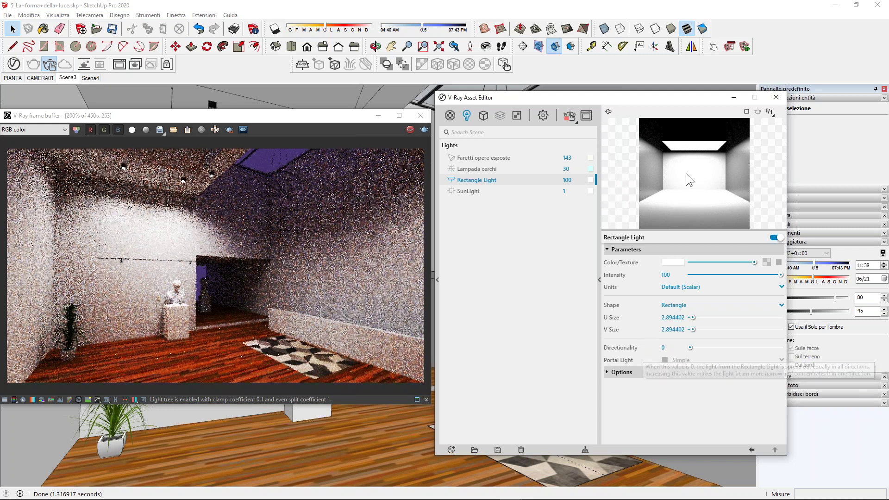
Try several Rectangle Light directionality values, enlarging the preview, reaching about 0.38.
drag(690, 348, 766, 351)
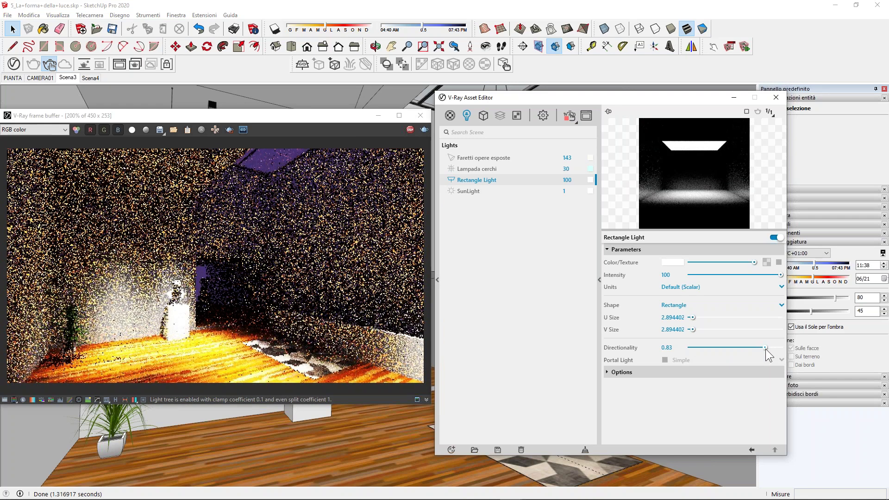
drag(766, 350, 775, 347)
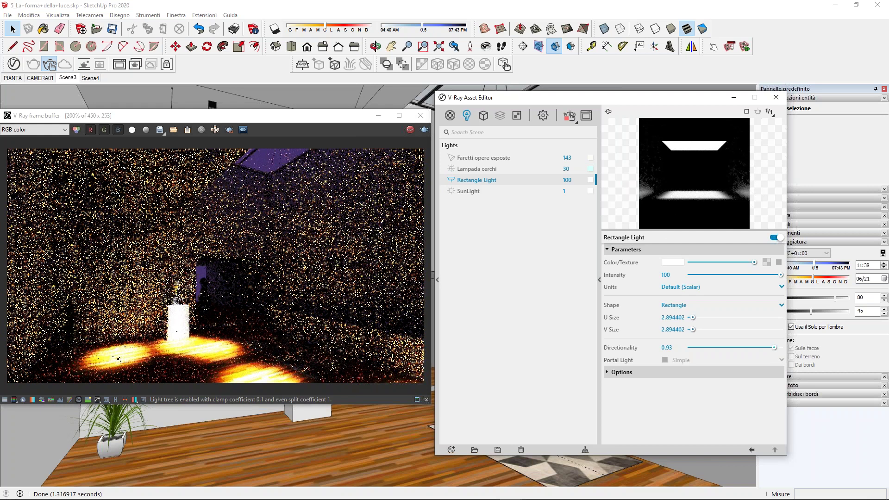
mouse_move(694, 231)
mouse_down()
mouse_move(694, 265)
mouse_move(670, 234)
mouse_up()
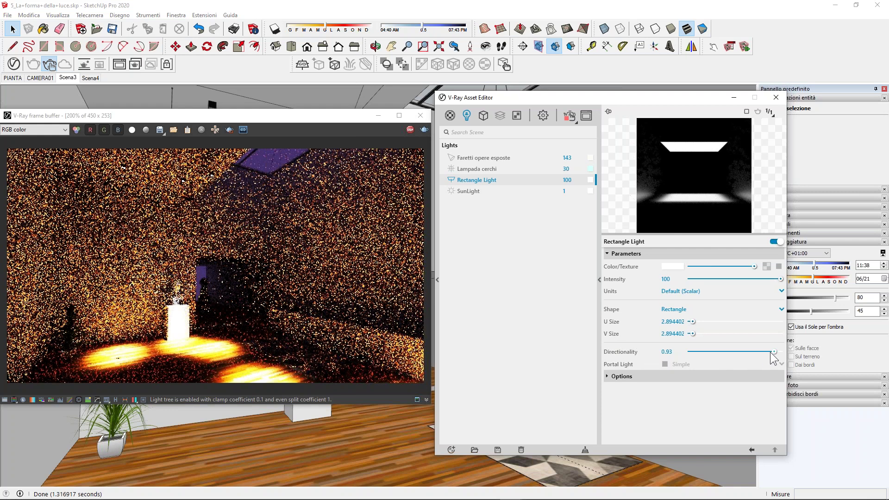
drag(752, 360, 704, 360)
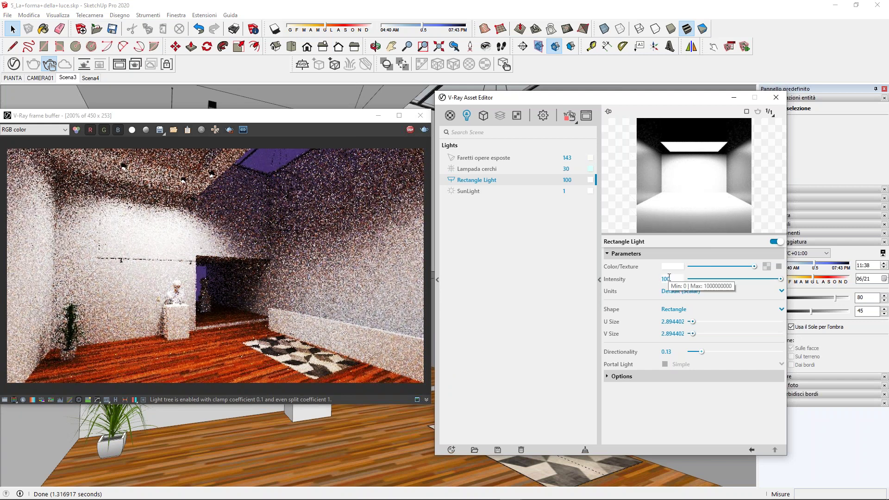
drag(703, 352, 718, 352)
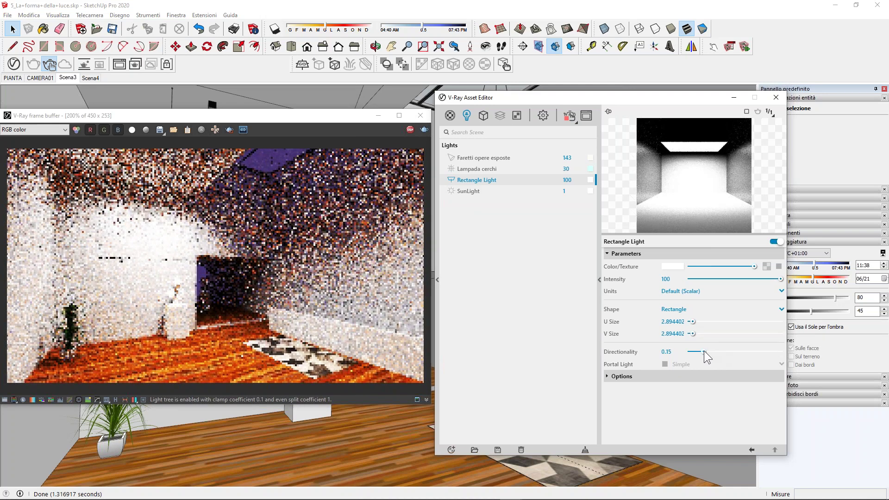
drag(718, 352, 725, 352)
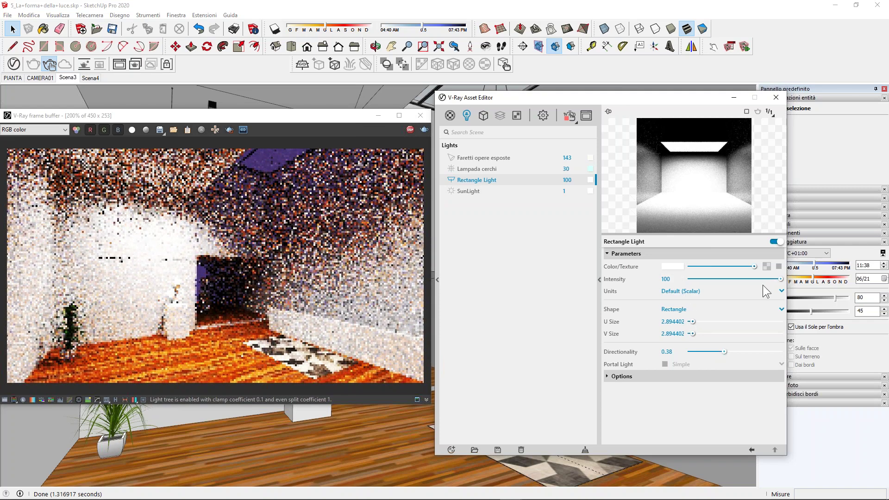
Lower the Rectangle Light intensity toward 29.6 and settle directionality at 0.28.
drag(779, 279, 754, 279)
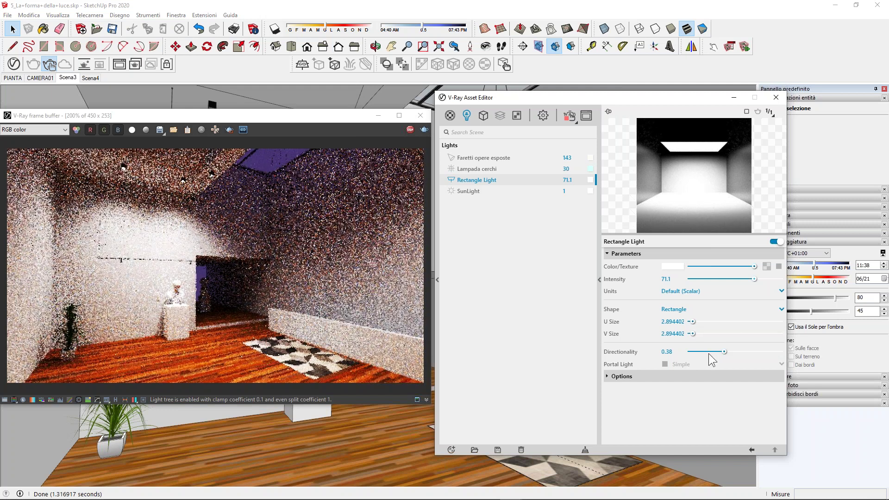
drag(724, 352, 714, 352)
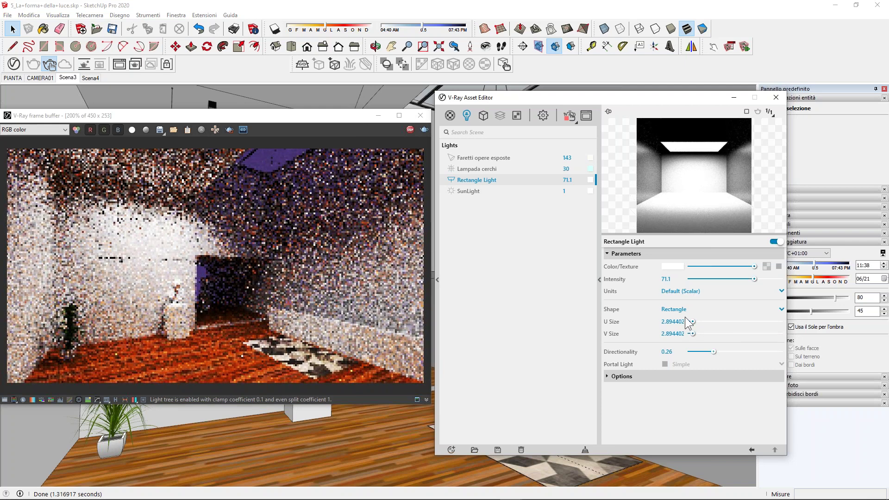
drag(714, 352, 707, 353)
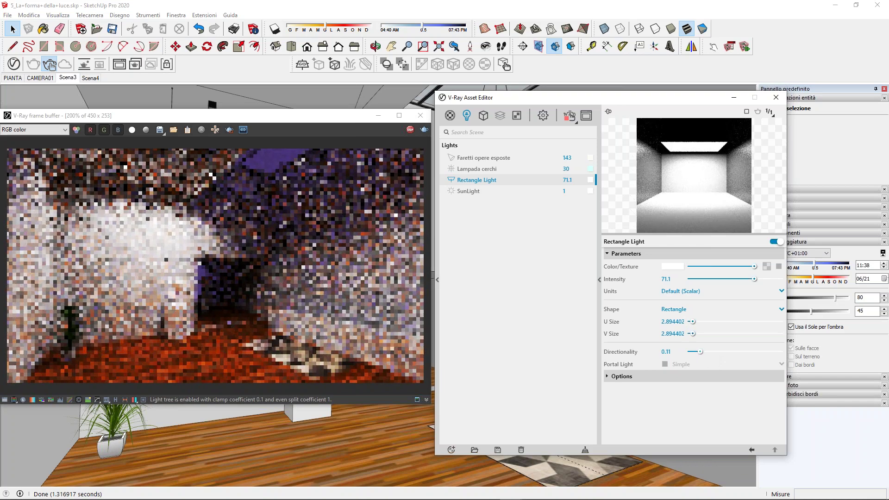
drag(701, 352, 761, 353)
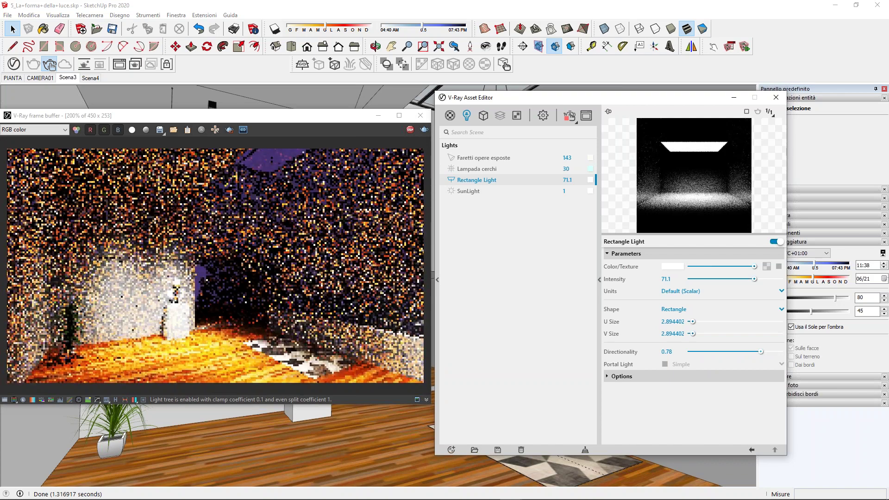
drag(762, 352, 763, 352)
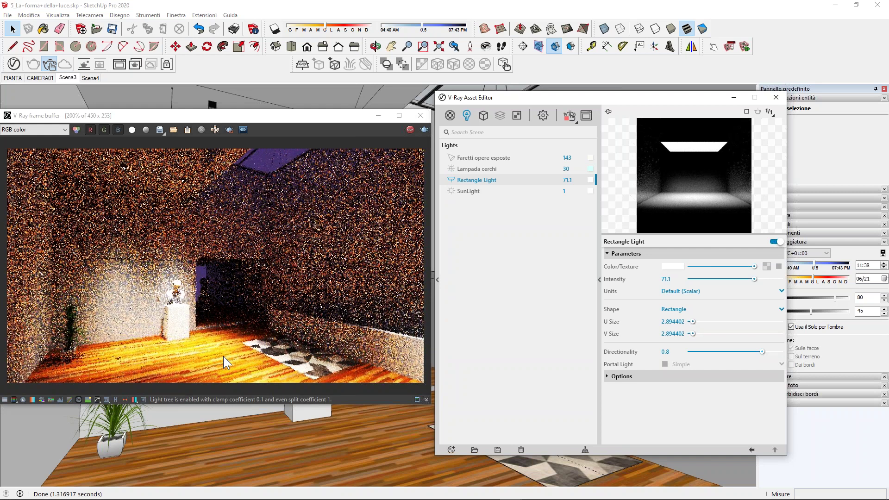
drag(763, 352, 716, 352)
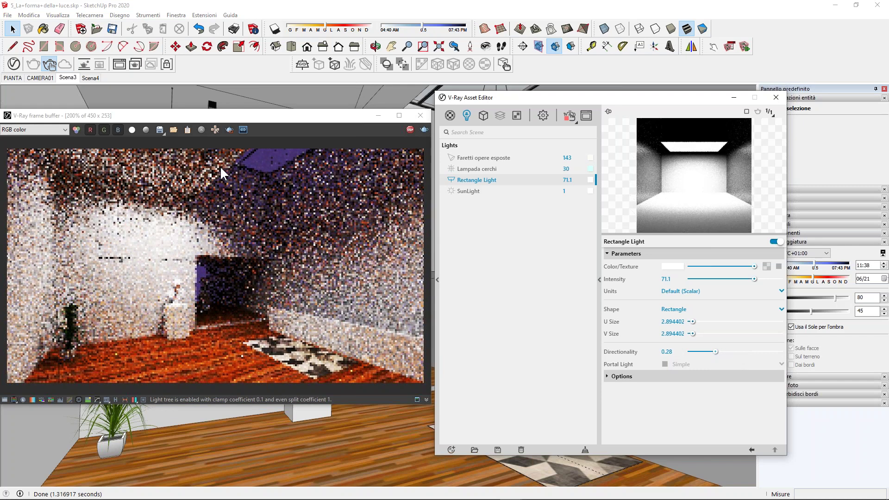
drag(755, 279, 718, 280)
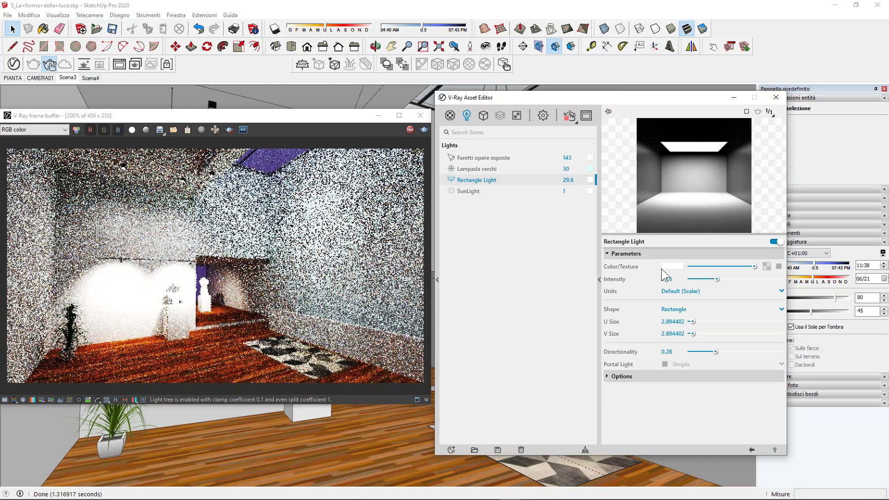
Dim the Rectangle Light to 24.5 and the Faretti opere esposte spotlights to 71.4.
drag(717, 279, 713, 280)
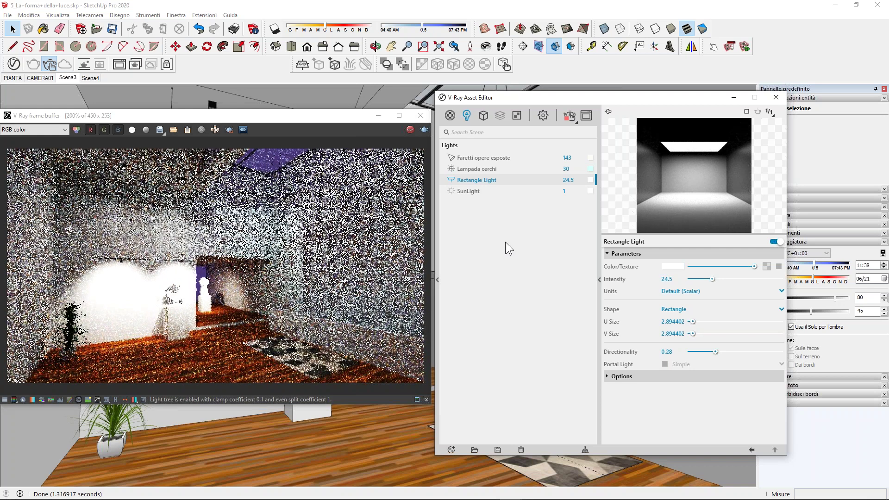
click(485, 158)
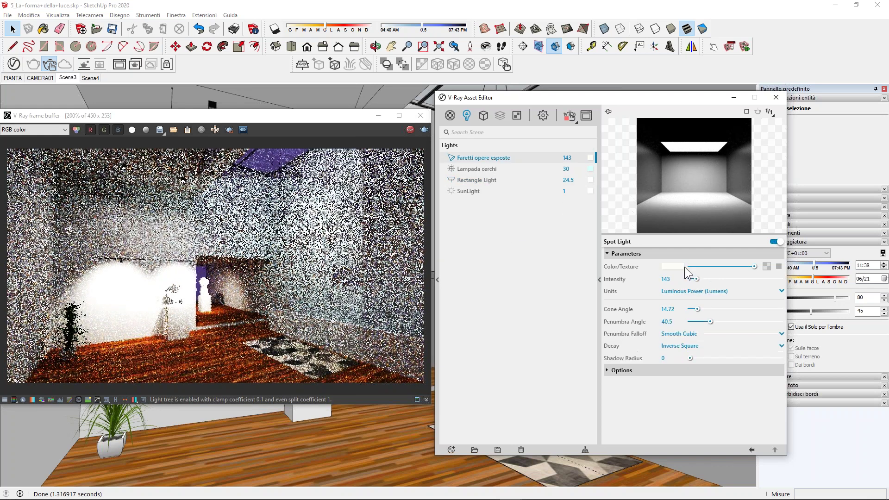
drag(696, 279, 693, 279)
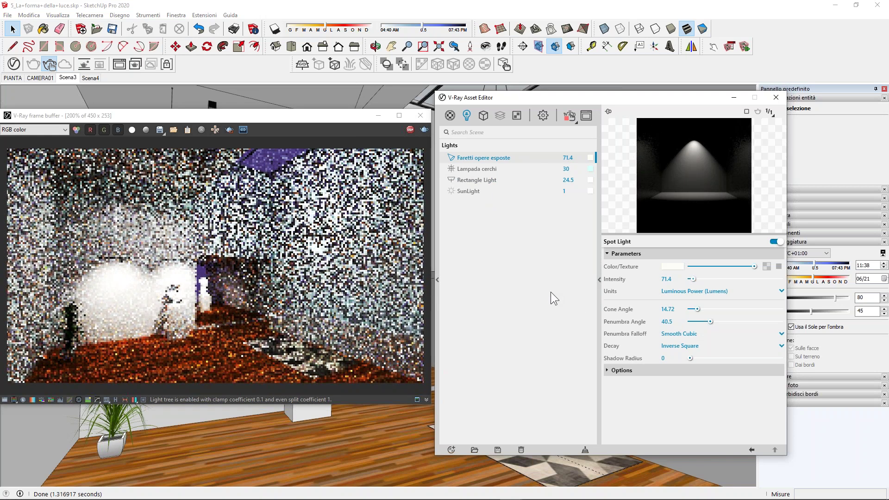
Enable Region Render over the left room and bring up the reference render 1.png.
click(229, 130)
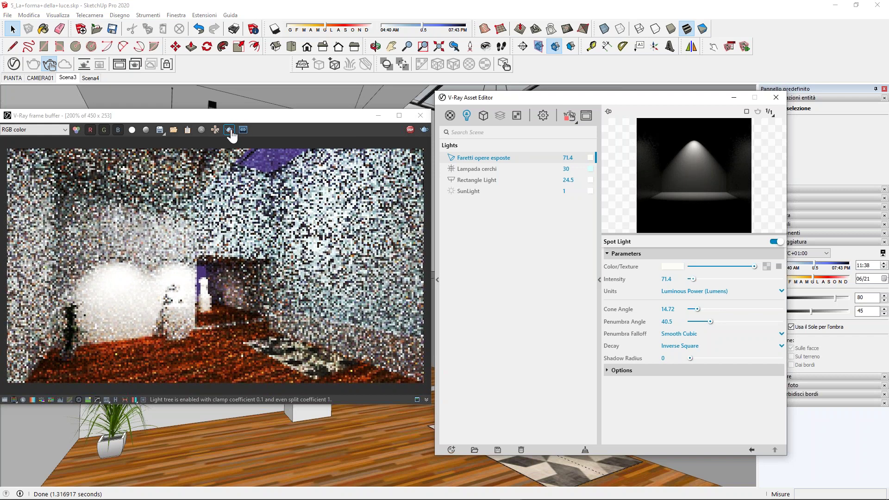
drag(171, 327, 231, 368)
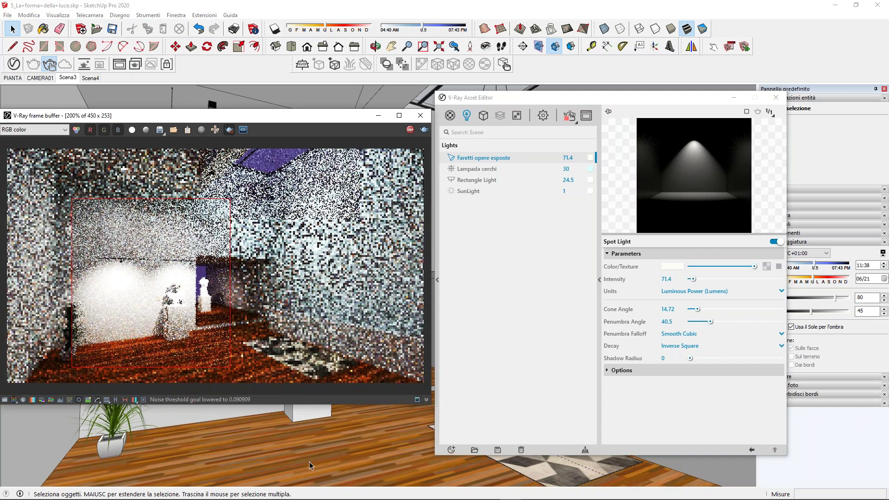
click(352, 491)
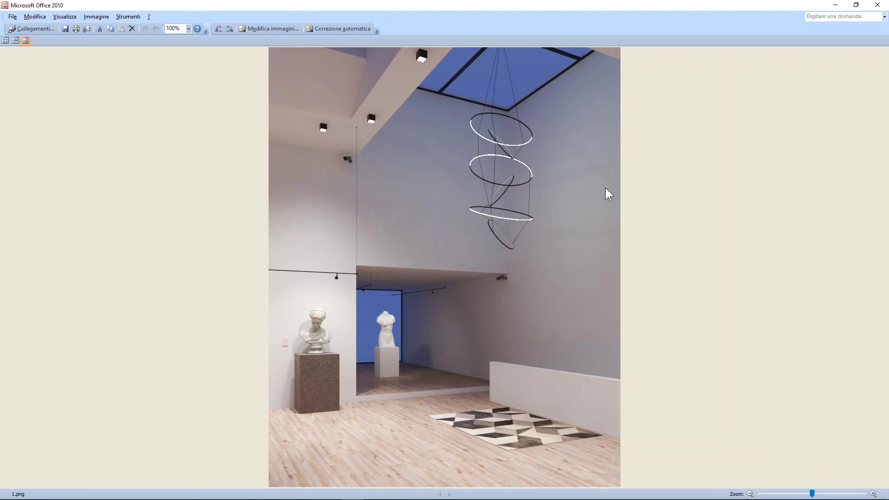
Turn off Region Render and move the frame buffer and Asset Editor lower.
click(836, 4)
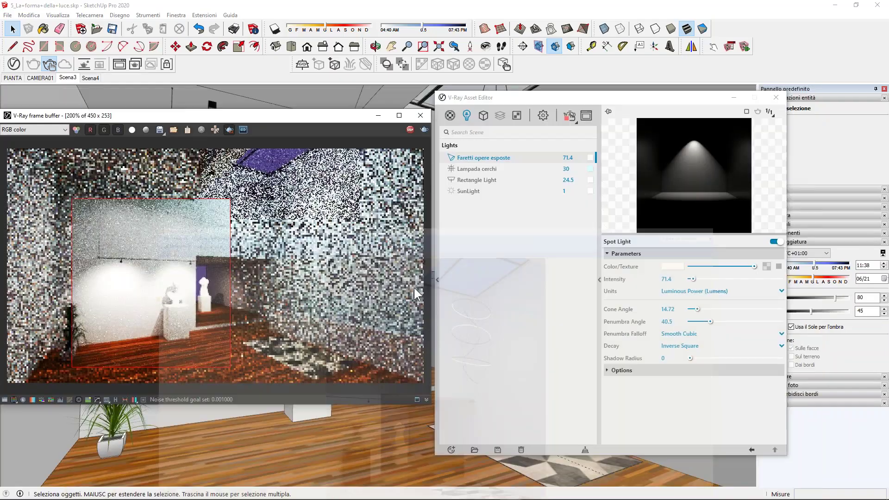
click(230, 130)
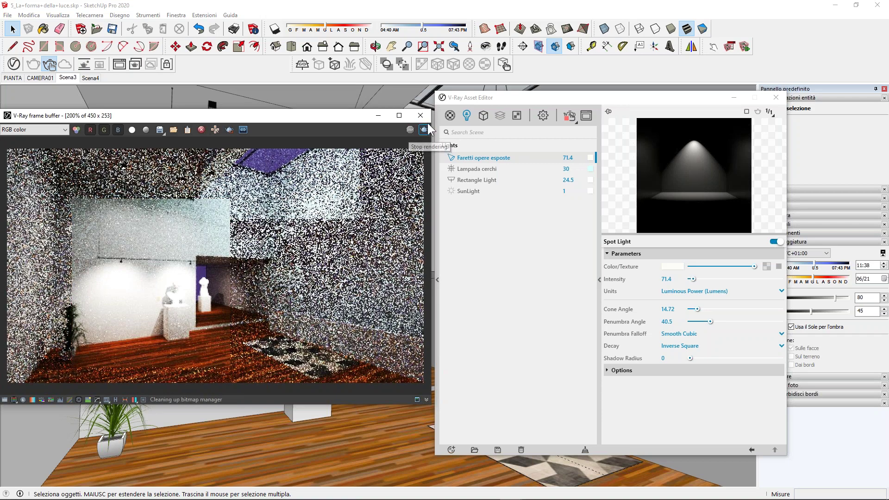
drag(336, 125, 333, 409)
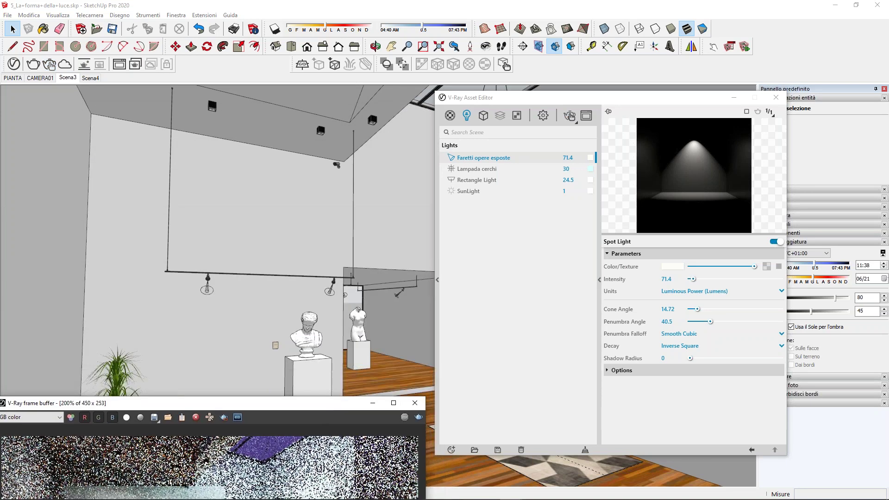
drag(533, 100, 561, 408)
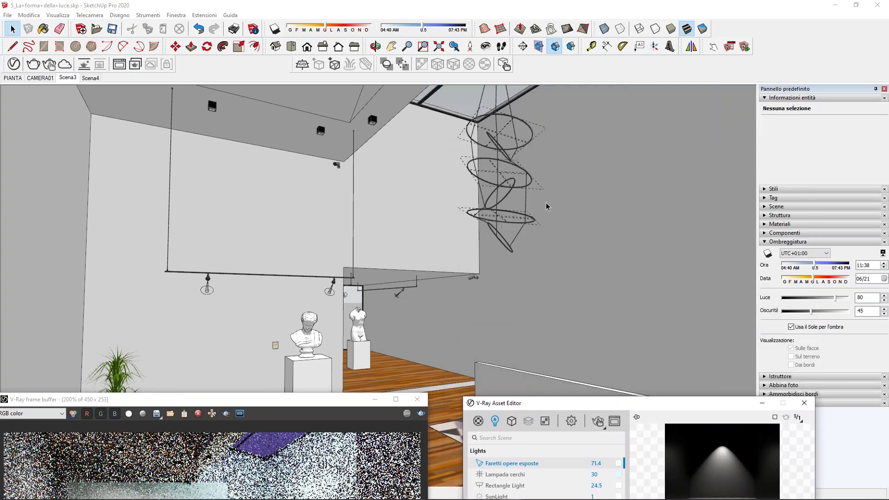
Zoom, orbit and pan to centre the chandelier's lowest ring in close view.
scroll(542, 208, up, 3)
scroll(533, 212, up, 2)
scroll(519, 224, up, 2)
mouse_move(546, 228)
middle_down()
mouse_move(394, 321)
mouse_move(366, 291)
middle_up()
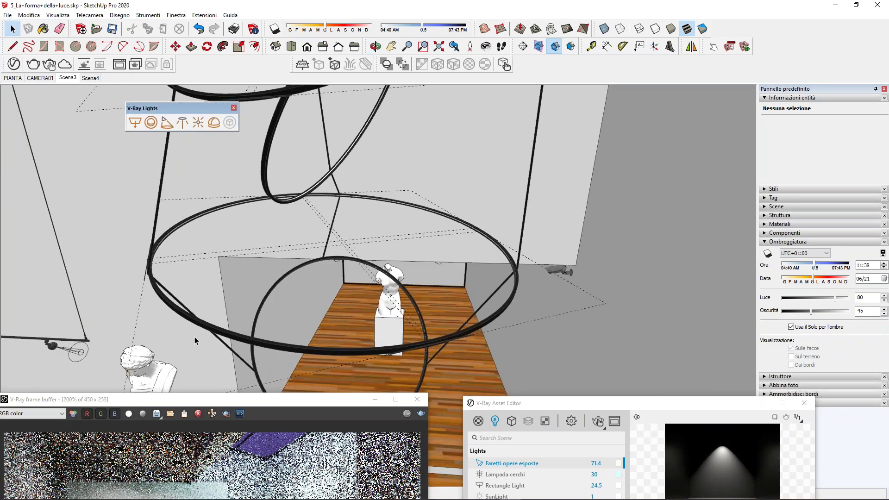
mouse_move(254, 338)
middle_down()
mouse_move(258, 327)
mouse_move(476, 271)
mouse_move(501, 241)
mouse_move(508, 202)
mouse_move(506, 221)
mouse_move(455, 290)
mouse_move(232, 141)
middle_up()
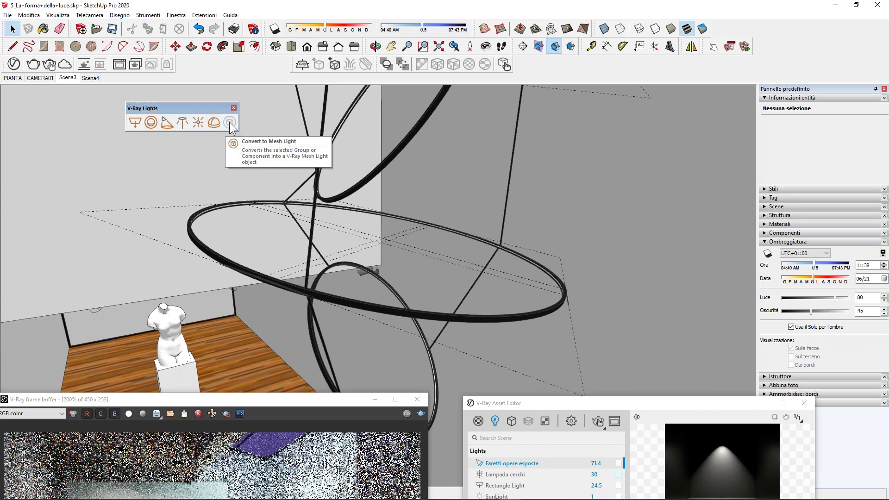
middle_drag(423, 282, 422, 244)
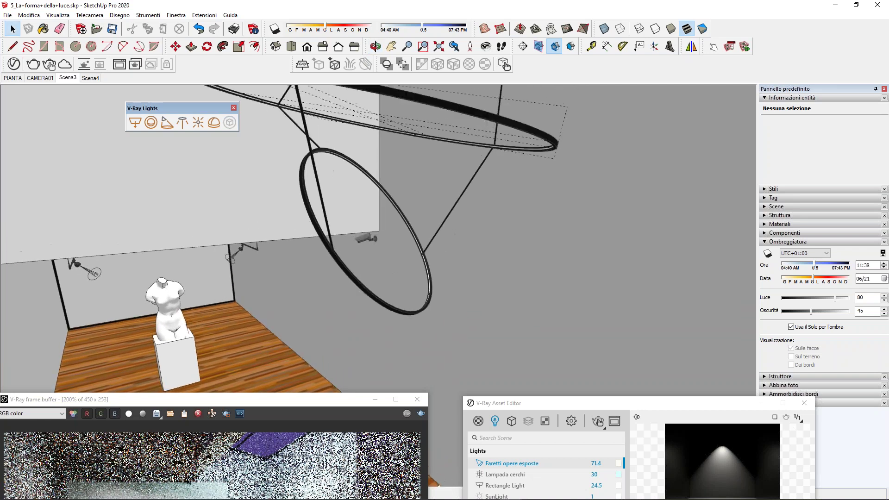
scroll(422, 227, up, 2)
scroll(423, 224, up, 2)
scroll(424, 221, up, 1)
shift+middle_drag(425, 221, 472, 222)
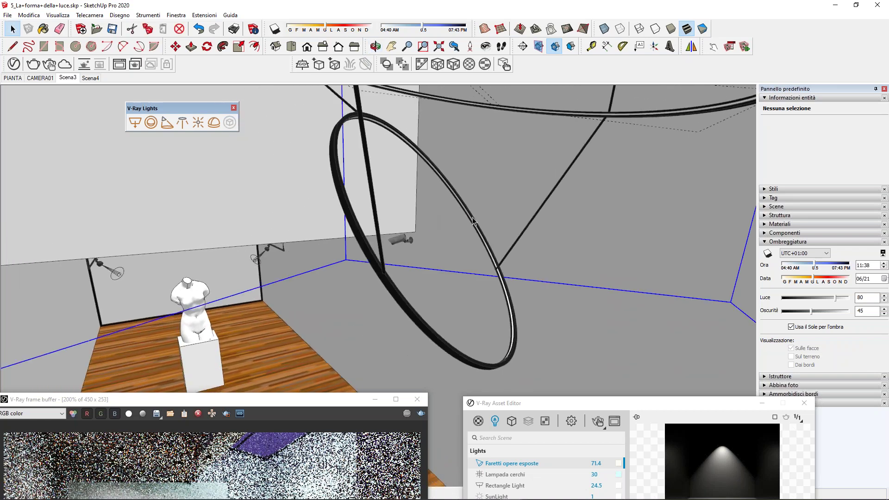
Enter the ring group for editing and orbit to face the ring.
click(473, 221)
double_click(473, 221)
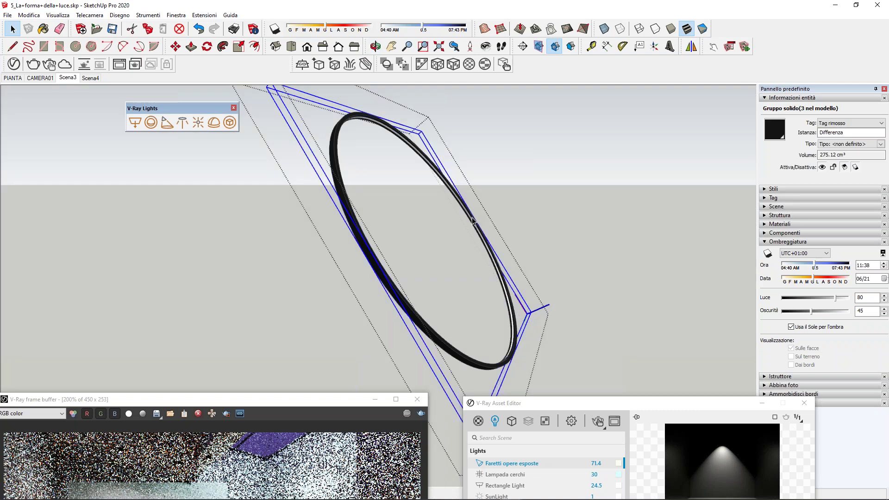
click(473, 221)
scroll(480, 234, up, 3)
scroll(480, 234, up, 2)
scroll(479, 229, up, 1)
scroll(479, 230, up, 1)
scroll(480, 228, up, 2)
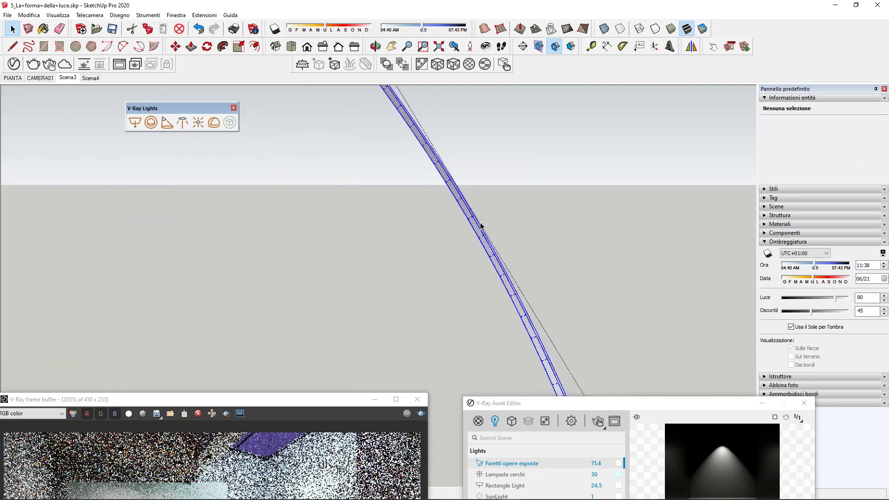
scroll(482, 226, down, 1)
scroll(489, 224, down, 2)
scroll(489, 226, down, 1)
scroll(489, 226, down, 1)
mouse_move(488, 221)
middle_down()
mouse_move(446, 230)
mouse_move(225, 228)
mouse_move(480, 240)
mouse_move(554, 260)
mouse_move(284, 258)
mouse_move(389, 250)
mouse_move(521, 210)
middle_up()
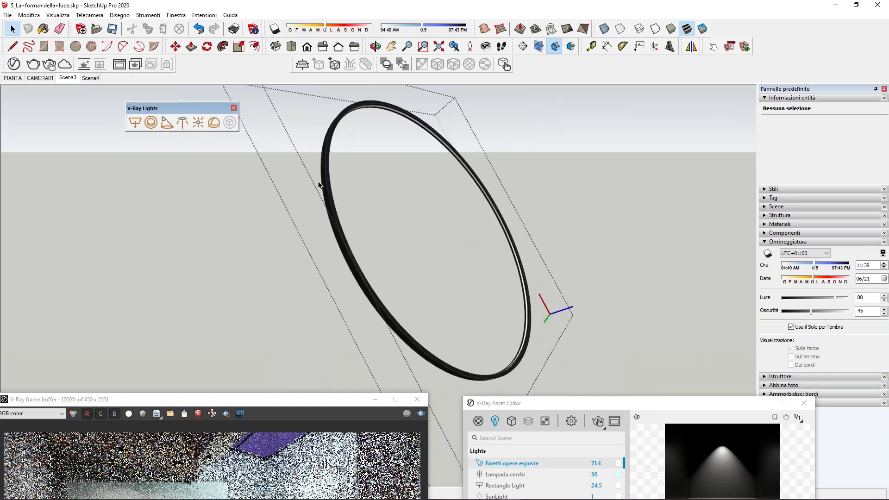
scroll(506, 231, up, 2)
scroll(501, 231, up, 2)
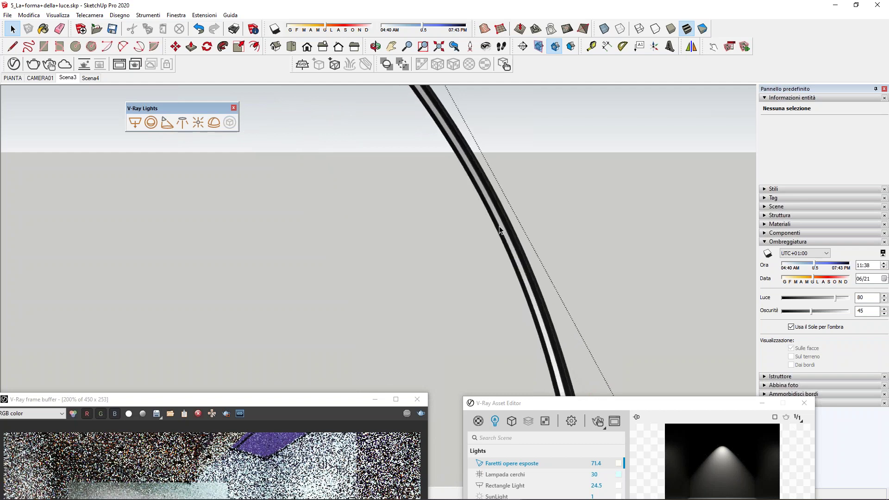
Select the ring's inner solid group and convert it to a V-Ray Mesh Light.
click(500, 228)
scroll(501, 227, up, 2)
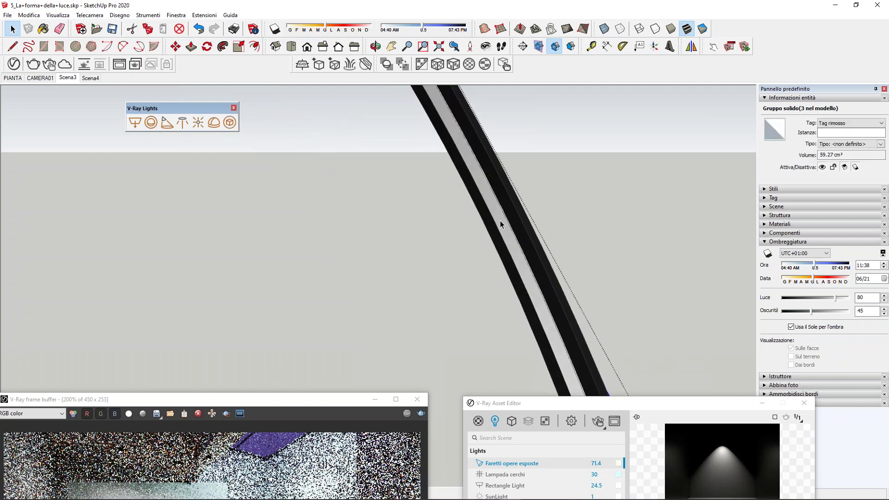
scroll(500, 224, down, 1)
scroll(500, 224, down, 1)
scroll(500, 225, down, 1)
scroll(501, 225, down, 2)
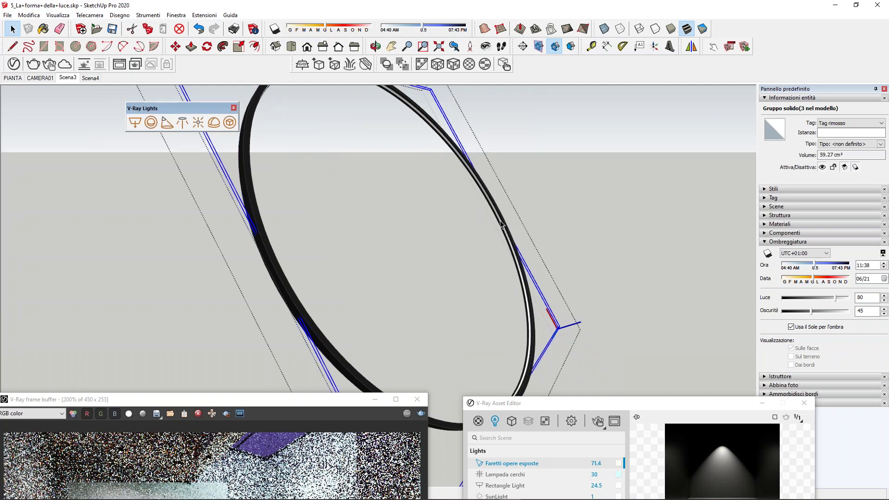
click(230, 123)
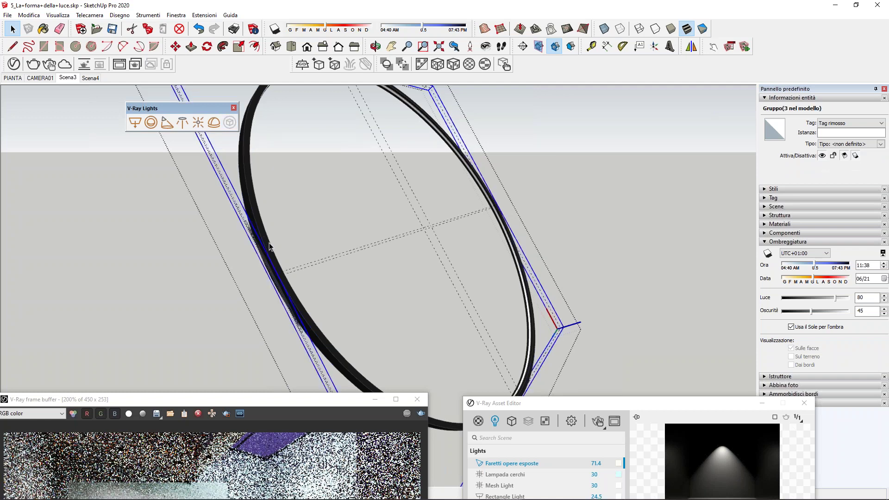
scroll(269, 246, down, 2)
scroll(269, 246, down, 2)
scroll(479, 241, down, 2)
scroll(441, 241, down, 2)
scroll(440, 241, down, 2)
scroll(440, 196, down, 2)
scroll(440, 196, down, 2)
scroll(440, 195, down, 1)
scroll(440, 192, up, 2)
scroll(436, 197, up, 2)
scroll(430, 199, up, 2)
scroll(428, 202, up, 2)
mouse_move(428, 202)
middle_down()
mouse_move(338, 203)
mouse_move(433, 189)
mouse_move(337, 177)
mouse_move(382, 165)
mouse_move(417, 179)
mouse_move(360, 189)
middle_up()
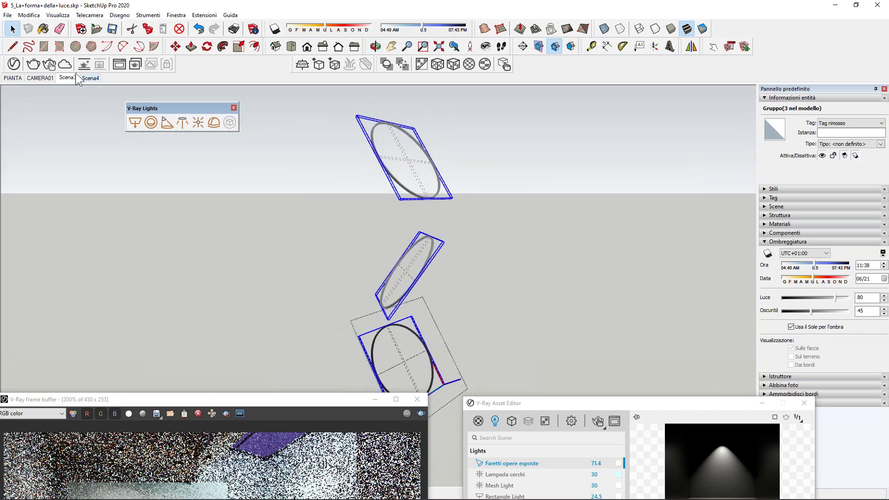
Show the rest of the model via Visualizza > Modifica componente and switch to a saved scene.
click(29, 15)
mouse_move(58, 14)
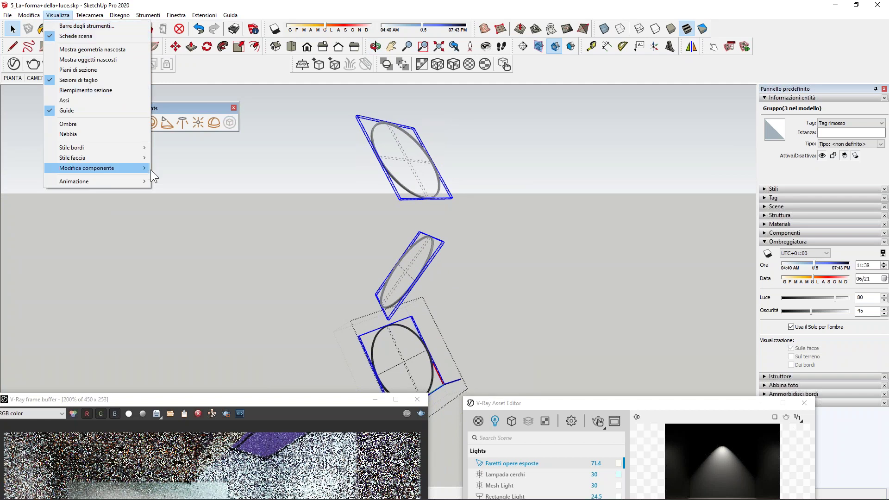
mouse_move(88, 168)
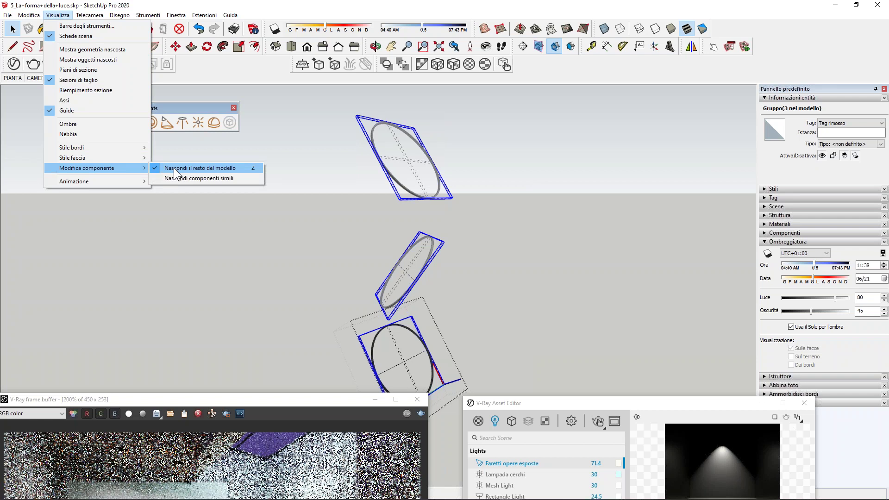
click(371, 270)
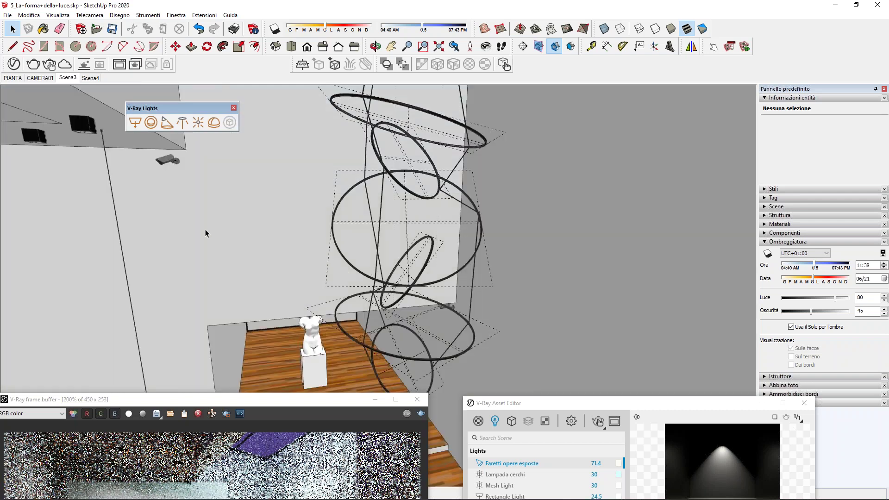
click(72, 81)
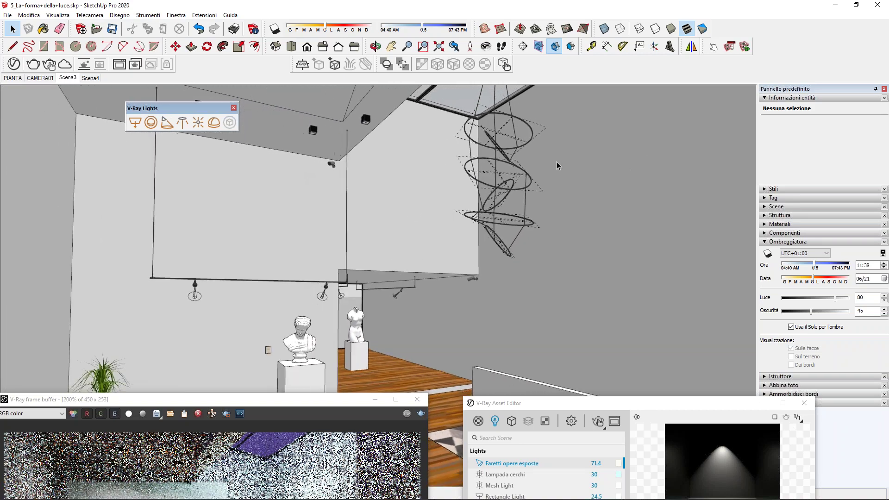
Move the render window aside and dock the V-Ray Lights toolbar among the main toolbars.
drag(257, 407, 279, 159)
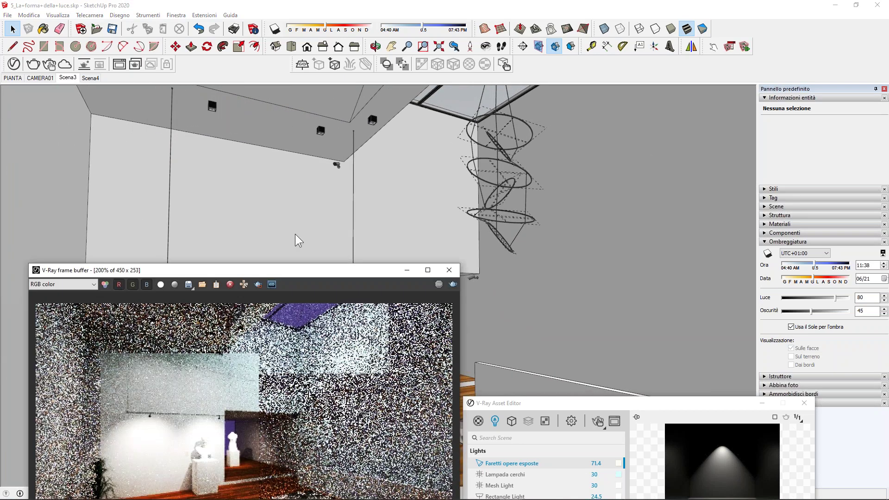
click(253, 74)
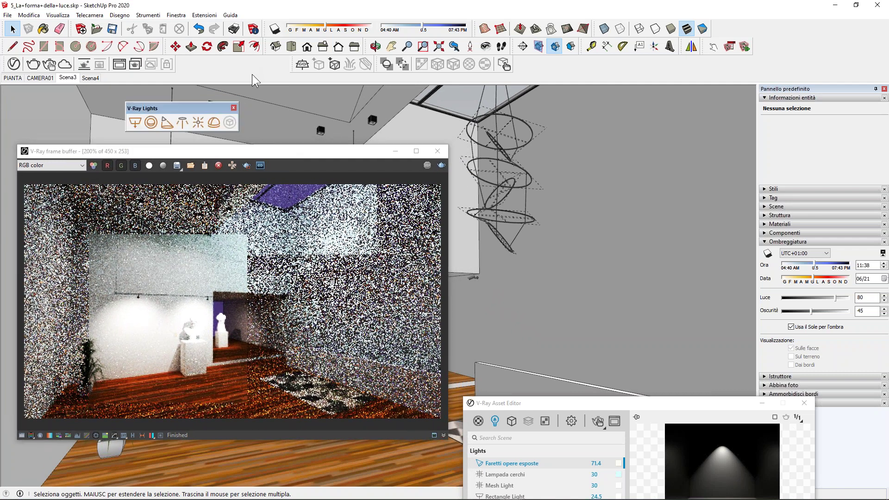
drag(189, 109, 240, 65)
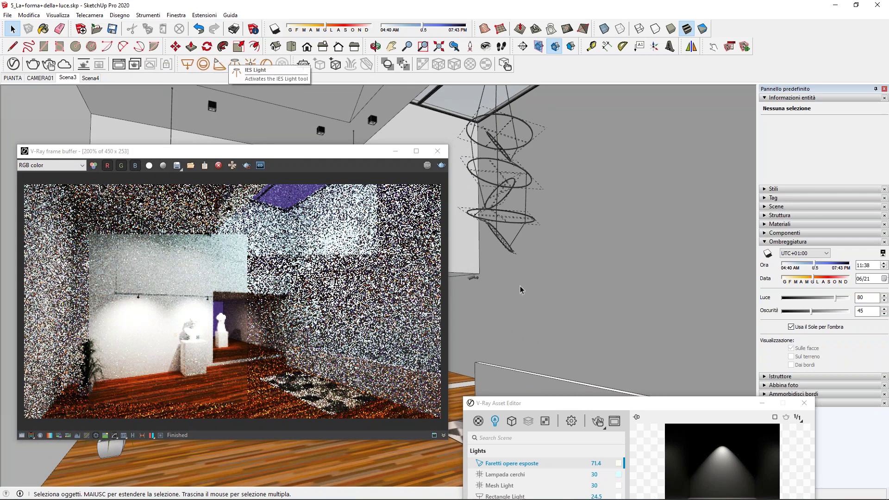
Raise the Asset Editor and show its V-Ray render Settings.
click(555, 401)
mouse_move(556, 406)
mouse_down()
mouse_move(565, 116)
mouse_move(591, 120)
mouse_up()
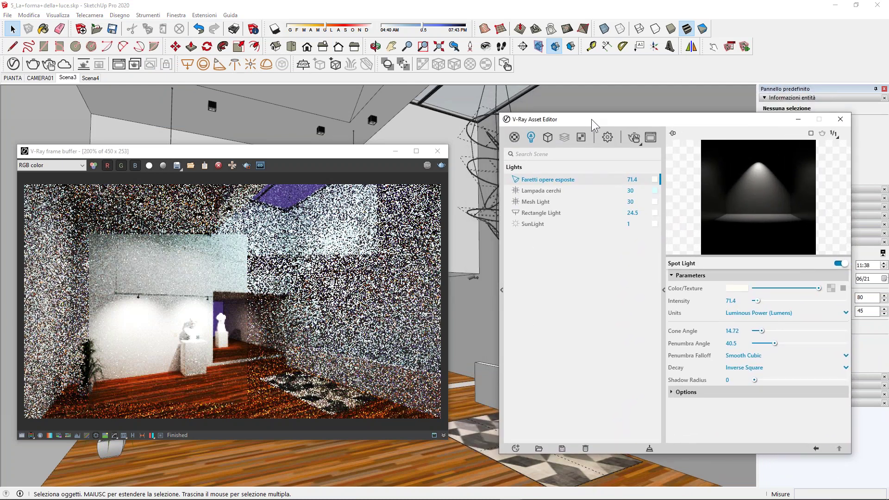
click(608, 137)
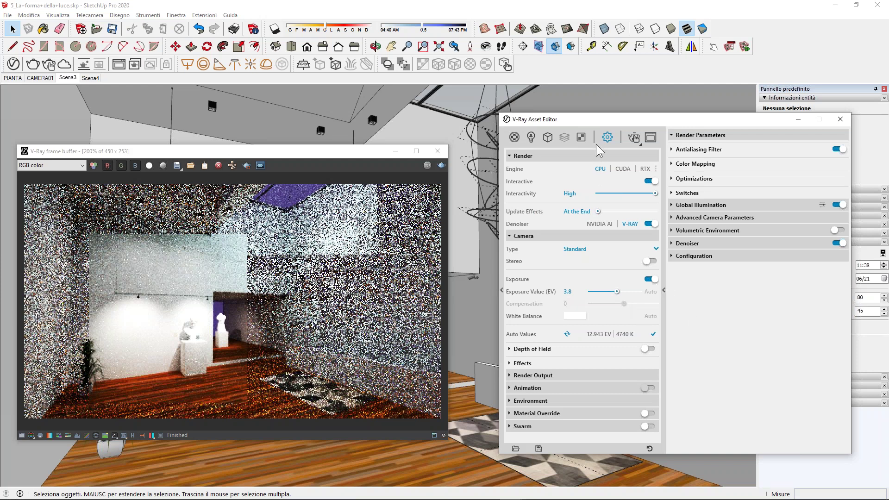
Start the interactive render and switch off the Faretti opere esposte spotlights in the Lights list.
click(441, 167)
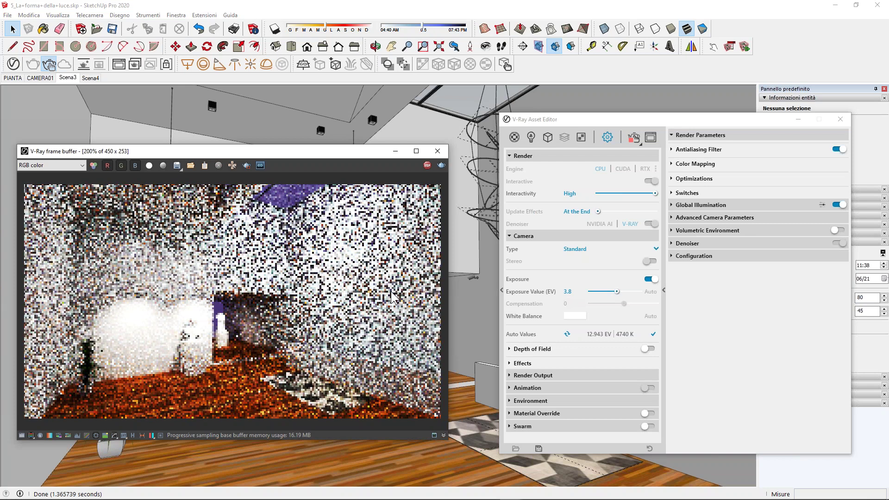
click(532, 137)
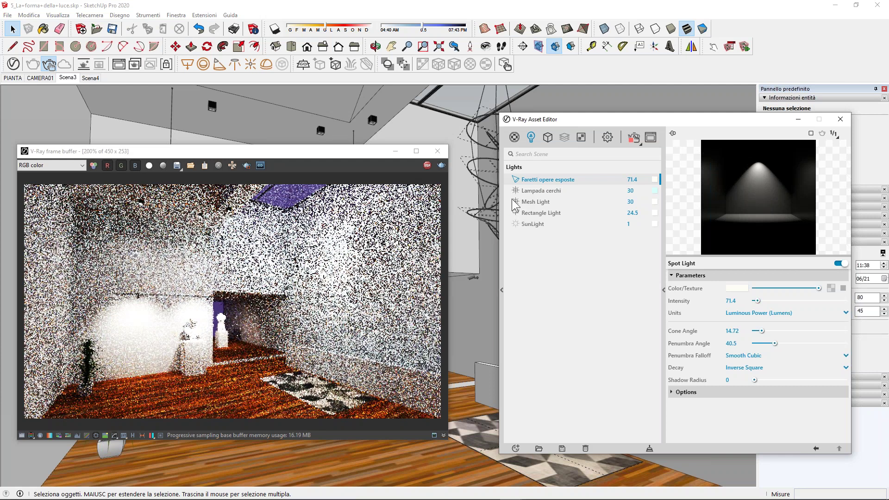
click(839, 263)
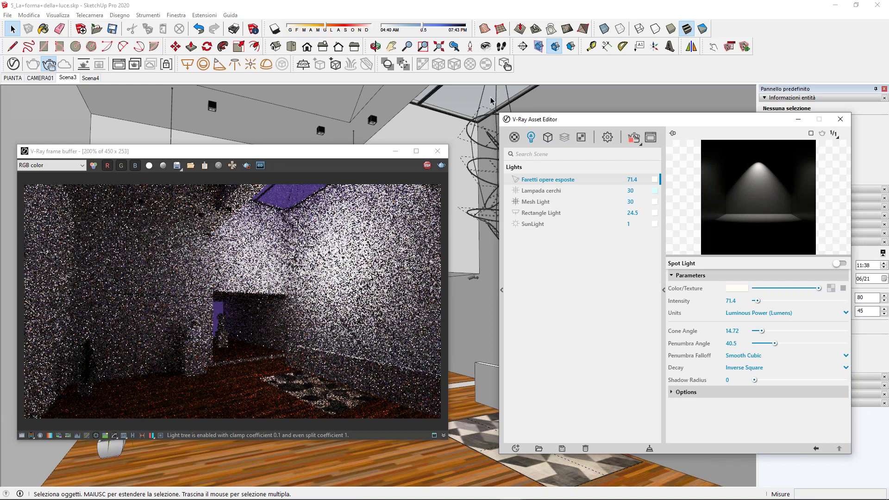
Region-render only the ring wall, then enlarge and zoom the frame buffer onto it.
click(247, 166)
drag(220, 185, 363, 337)
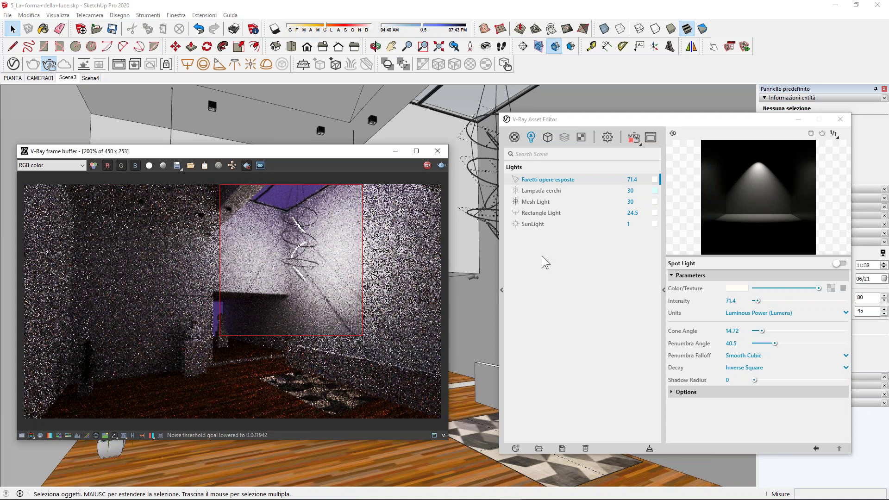
scroll(287, 284, up, 1)
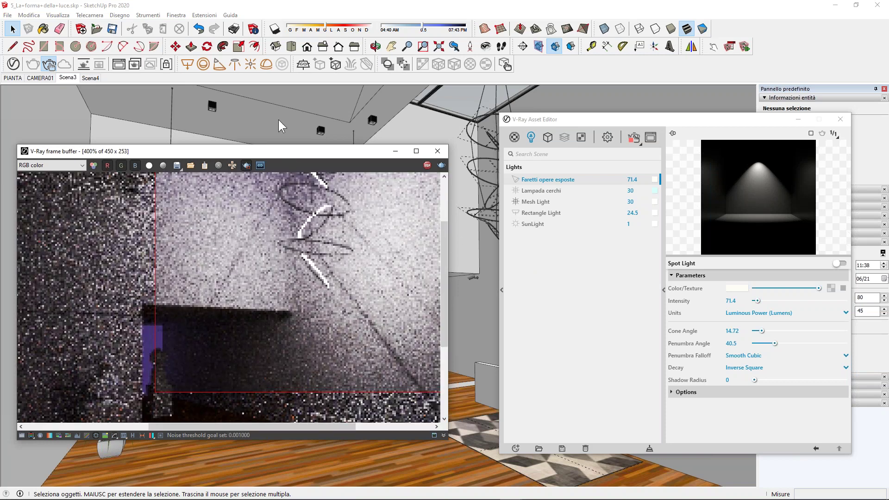
drag(287, 152, 277, 40)
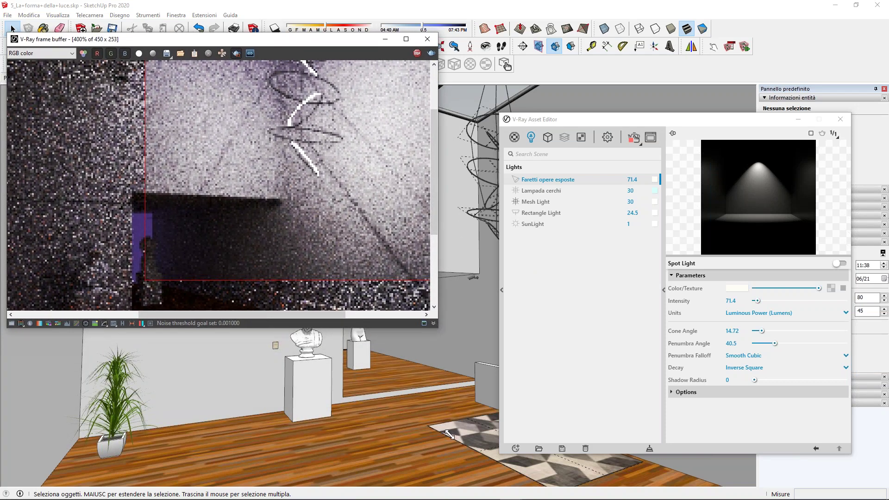
drag(449, 434, 465, 498)
middle_drag(361, 224, 340, 306)
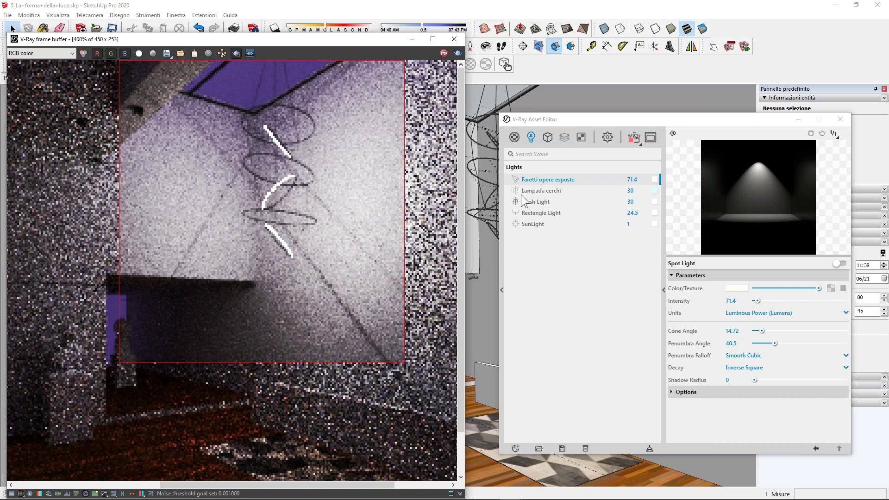
Set the camera Exposure Value to 5.28 EV and open reference render 1.png for comparison.
drag(552, 116, 562, 283)
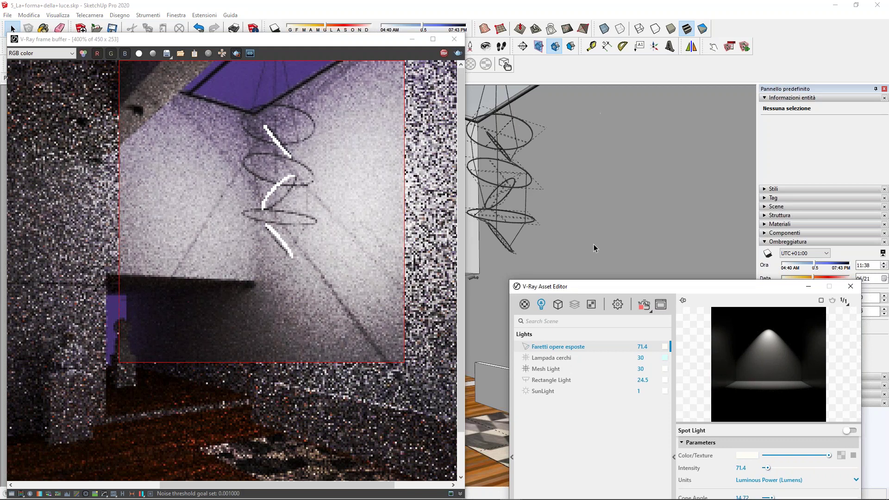
drag(584, 288, 595, 75)
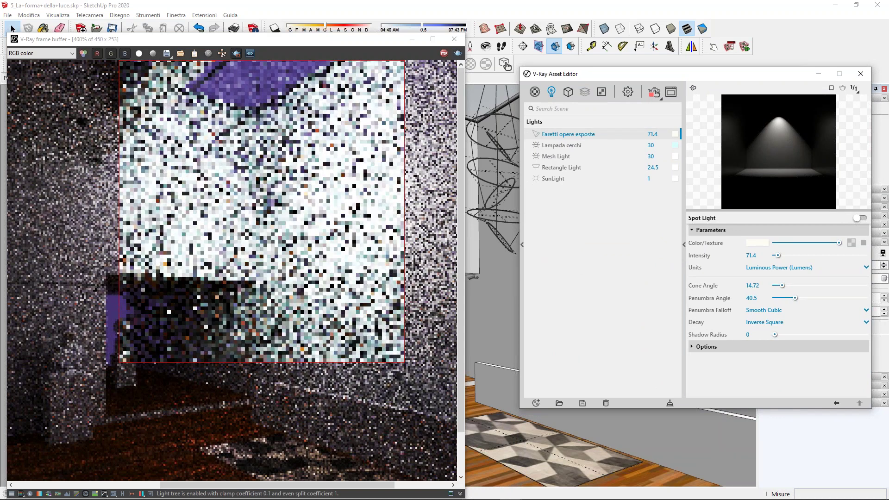
click(627, 92)
drag(637, 247, 636, 247)
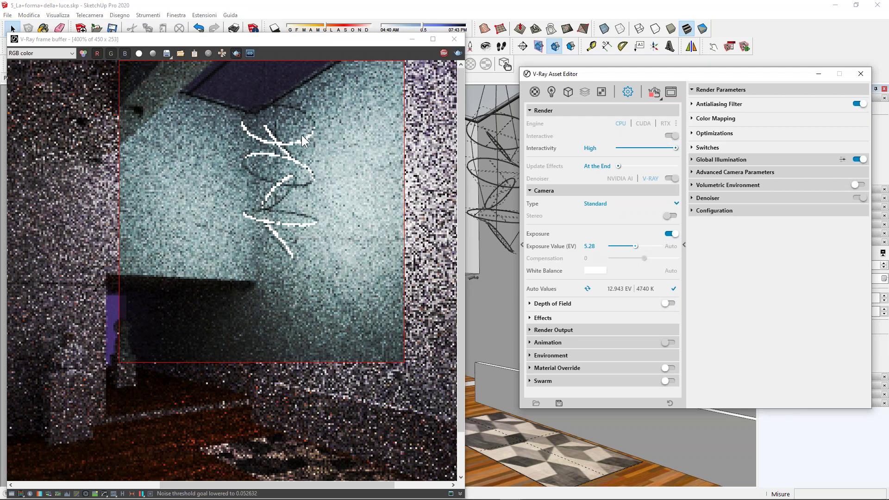
click(352, 491)
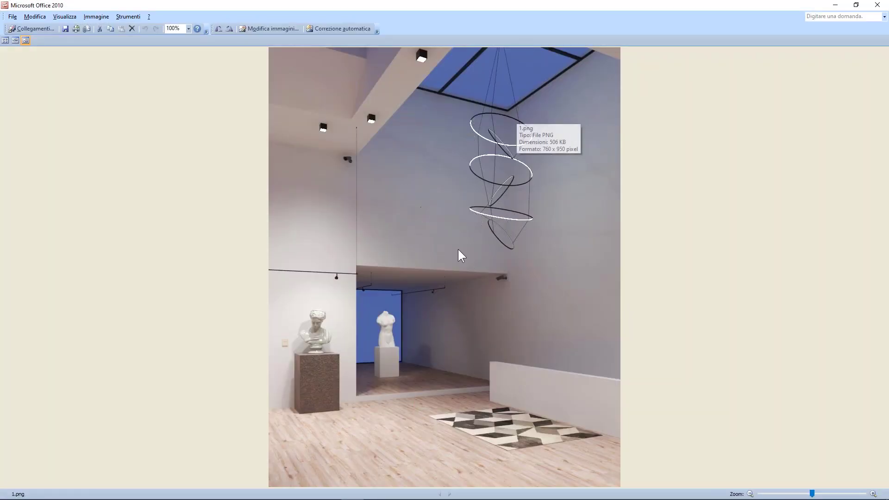
Zoom the frame buffer back out, stop rendering, and reposition the frame buffer and Asset Editor.
click(836, 5)
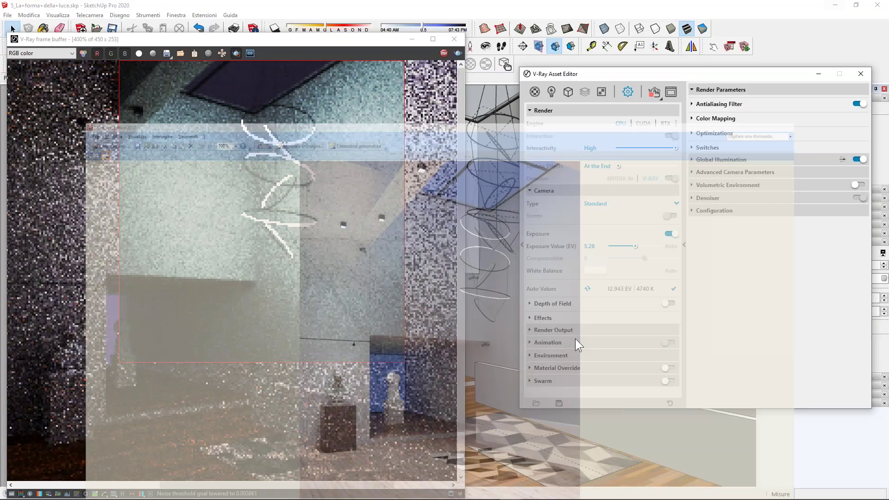
scroll(285, 216, down, 1)
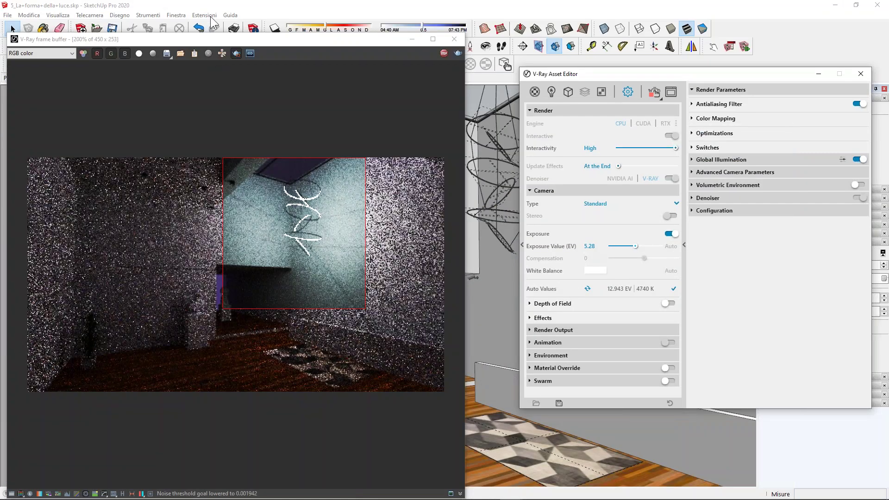
click(444, 53)
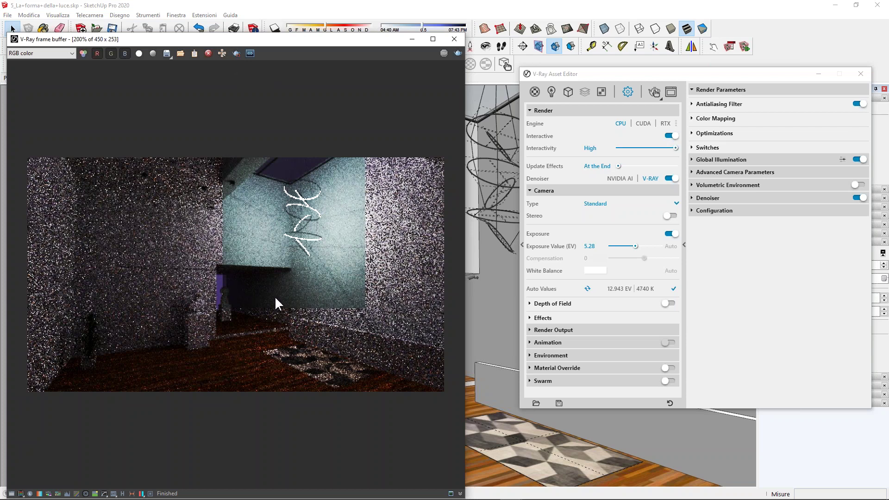
drag(265, 36, 259, 22)
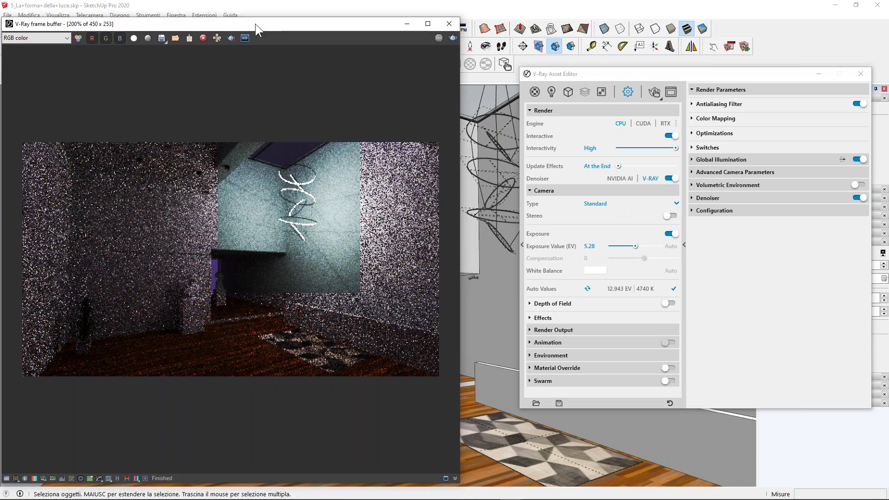
drag(227, 60, 223, 88)
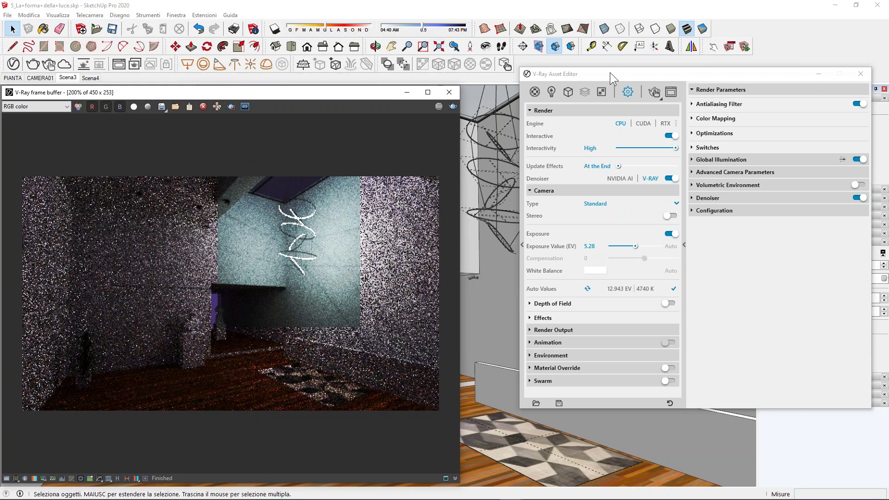
drag(612, 74, 579, 126)
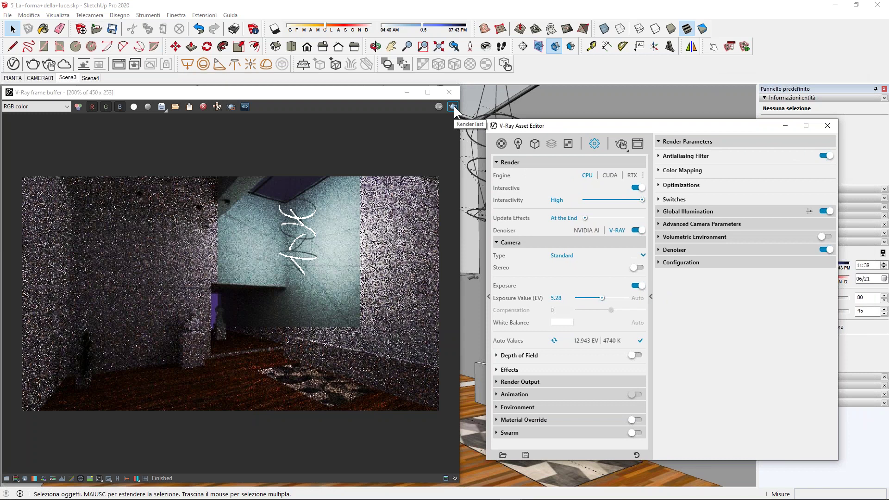
Close the V-Ray Frame Buffer, orbit toward the bust, and expand the material library.
click(449, 93)
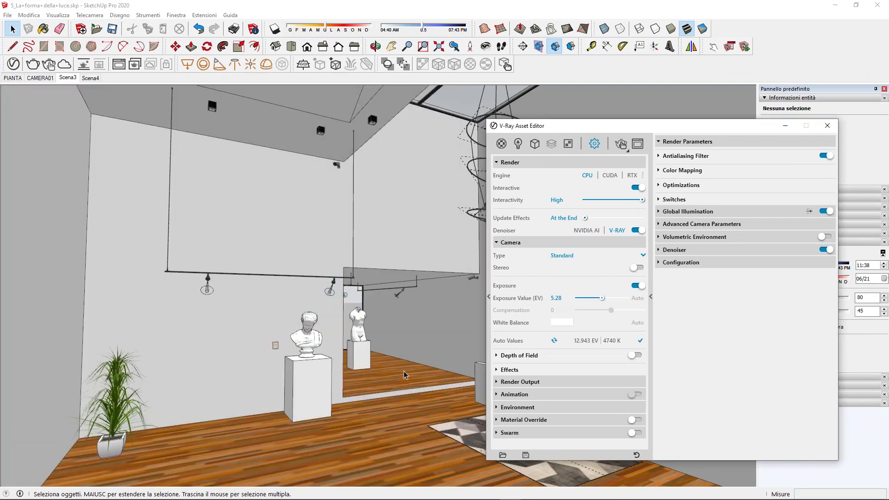
middle_drag(274, 420, 225, 431)
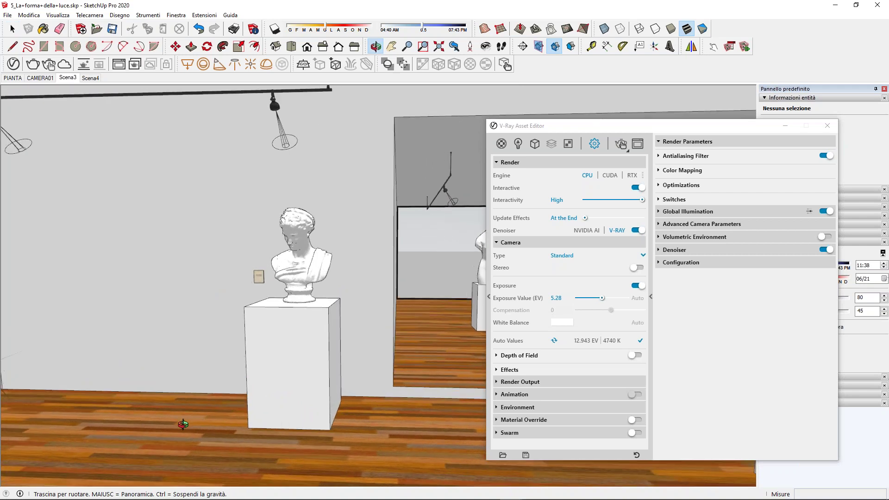
middle_drag(225, 431, 199, 426)
drag(563, 131, 423, 110)
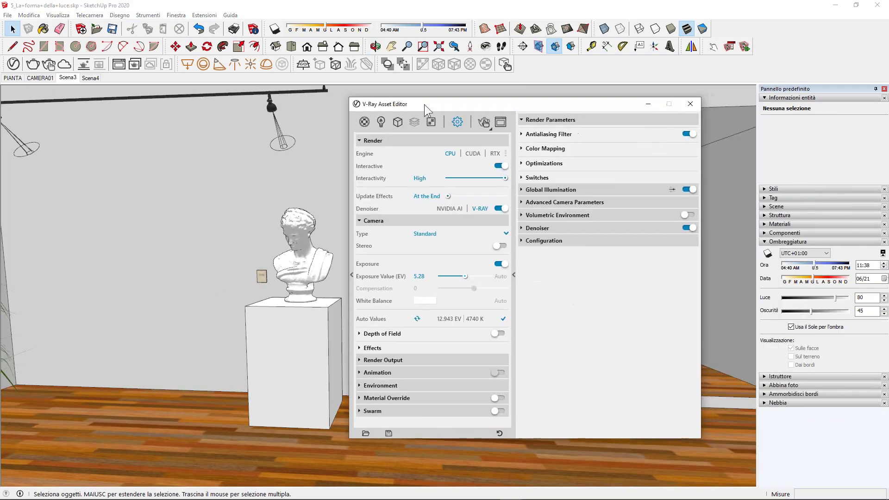
click(348, 276)
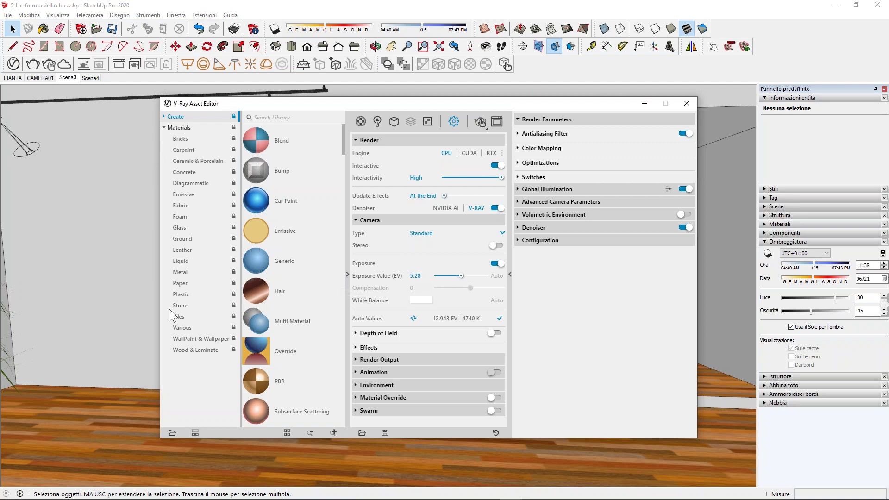
Browse the library to Ceramic & Porcelain and pick Porcelain A01 White 10cm.
drag(296, 104, 485, 102)
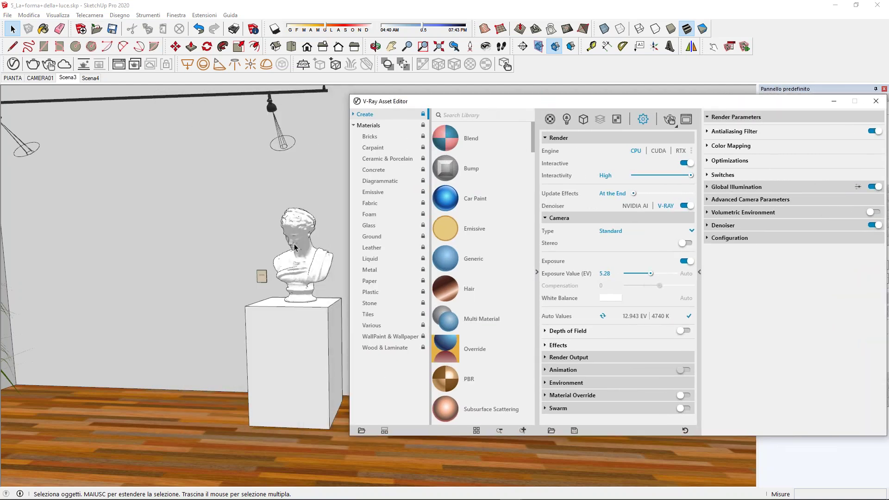
scroll(295, 247, up, 2)
scroll(295, 247, up, 2)
scroll(295, 247, up, 2)
scroll(294, 247, up, 2)
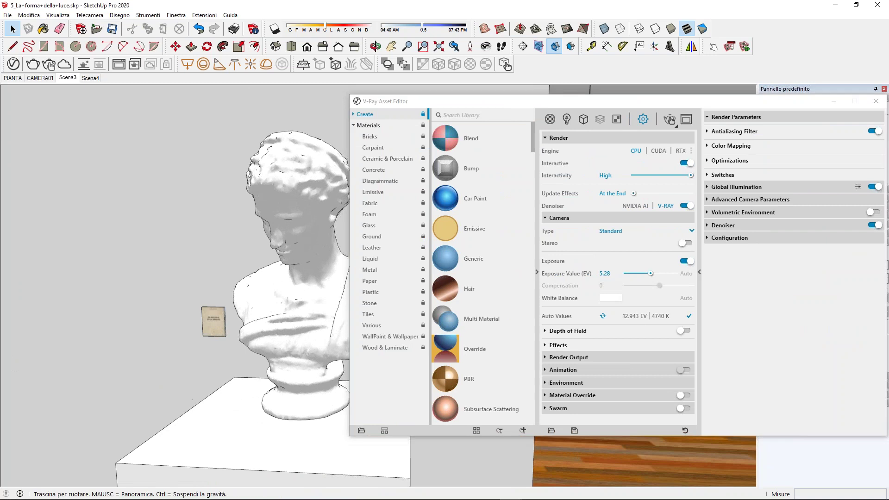
scroll(295, 236, up, 1)
scroll(294, 236, up, 2)
scroll(295, 236, down, 1)
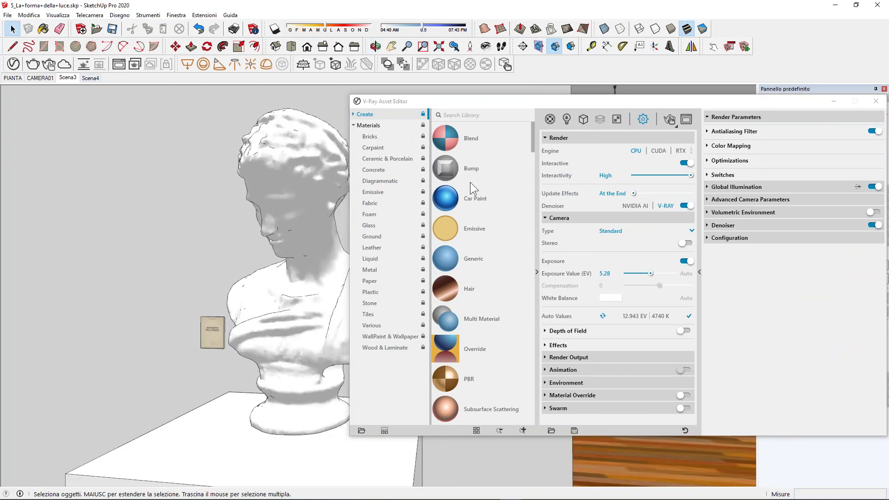
click(374, 157)
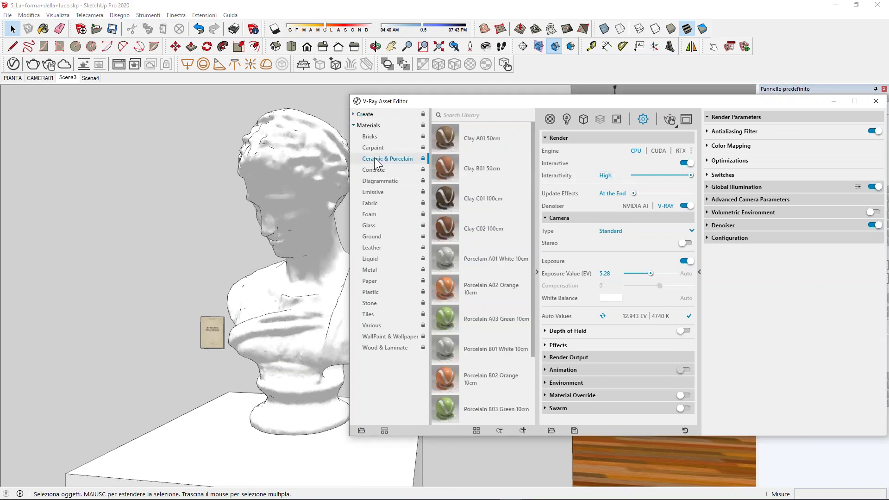
click(493, 256)
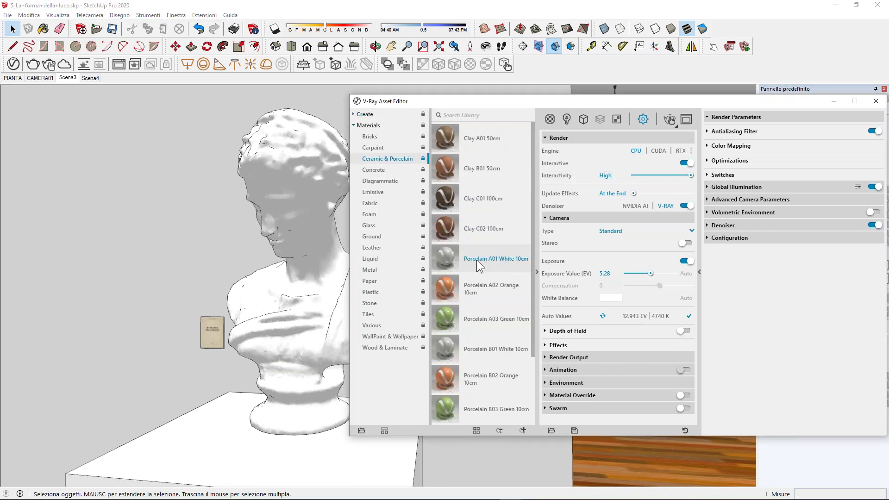
Select the bust sculpture and orbit around it for a close view.
click(282, 163)
key(o)
drag(260, 183, 312, 215)
key(space)
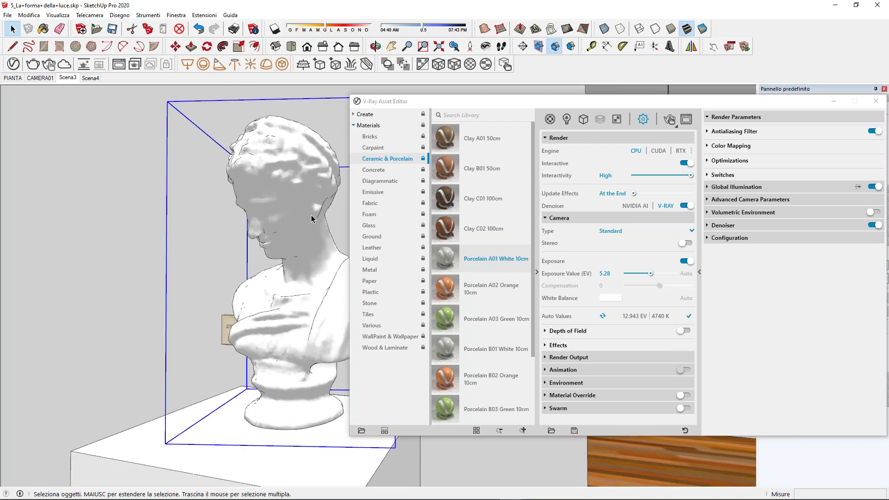
middle_drag(311, 215, 389, 115)
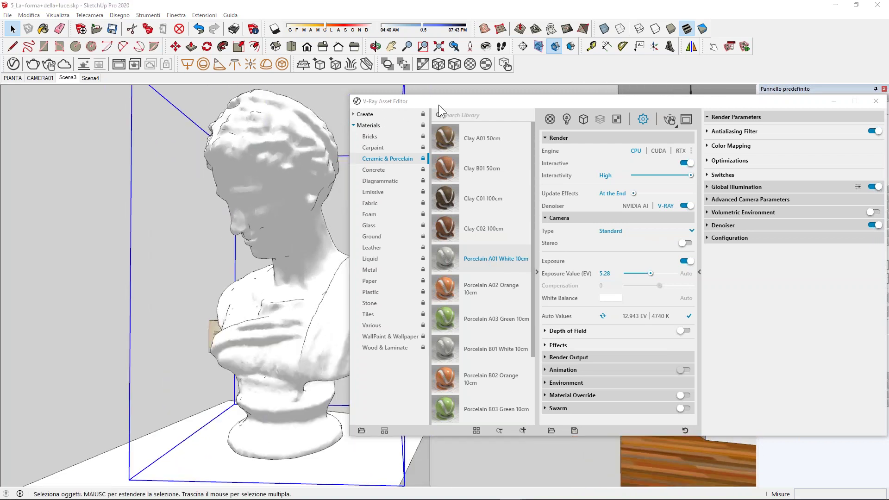
drag(439, 105, 467, 131)
Apply Porcelain A01 White 10cm to the selected bust and add it to the scene materials.
right_click(516, 277)
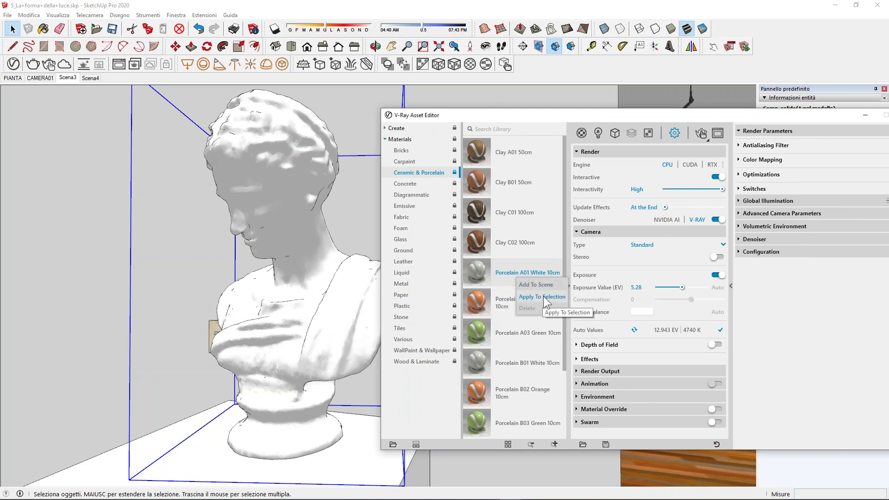
click(545, 296)
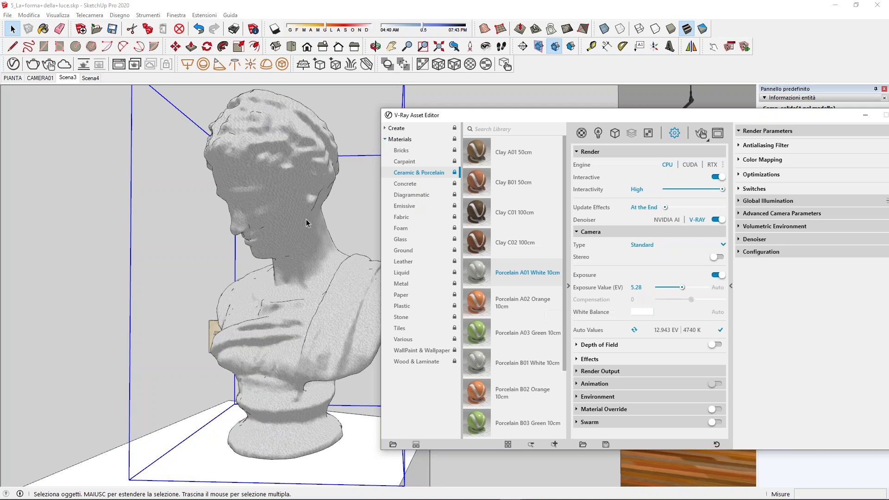
click(581, 133)
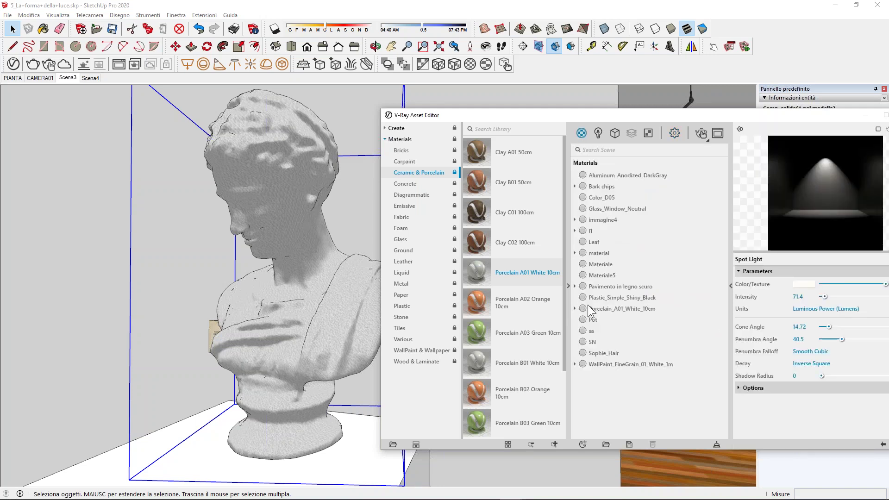
drag(542, 277, 630, 310)
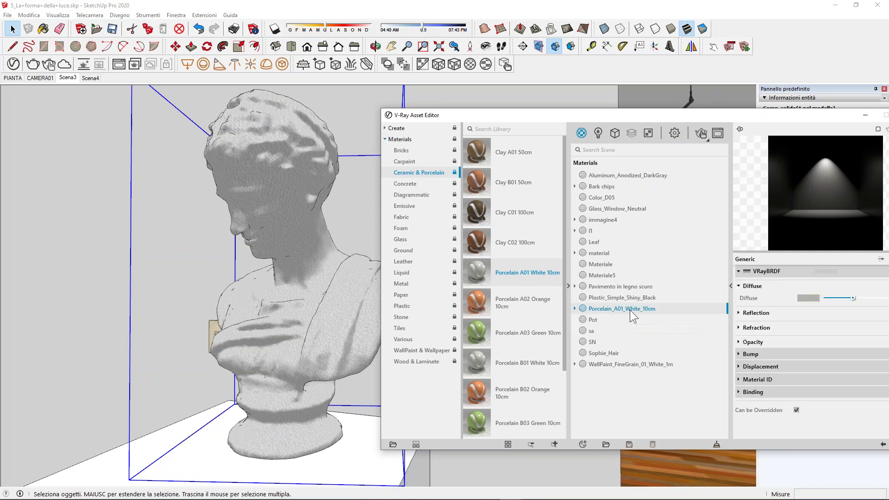
Collapse the material library and expand the Materiali tray.
drag(613, 115, 469, 107)
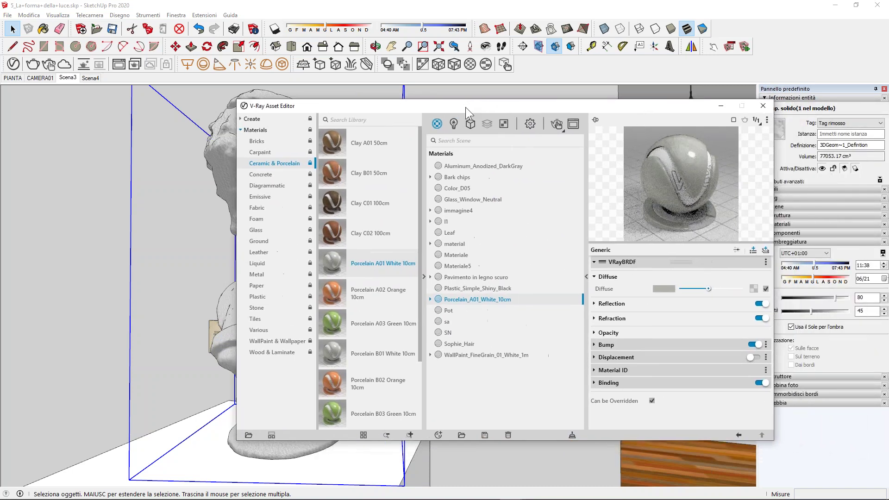
click(424, 277)
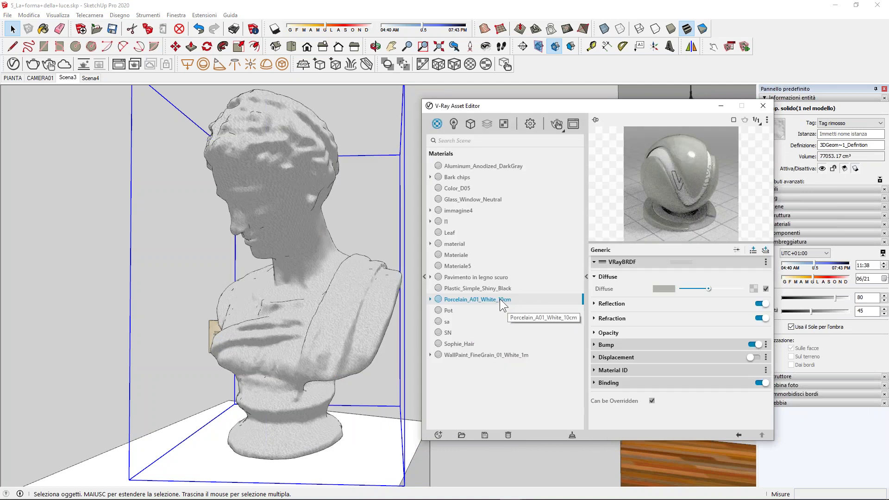
drag(635, 109, 603, 108)
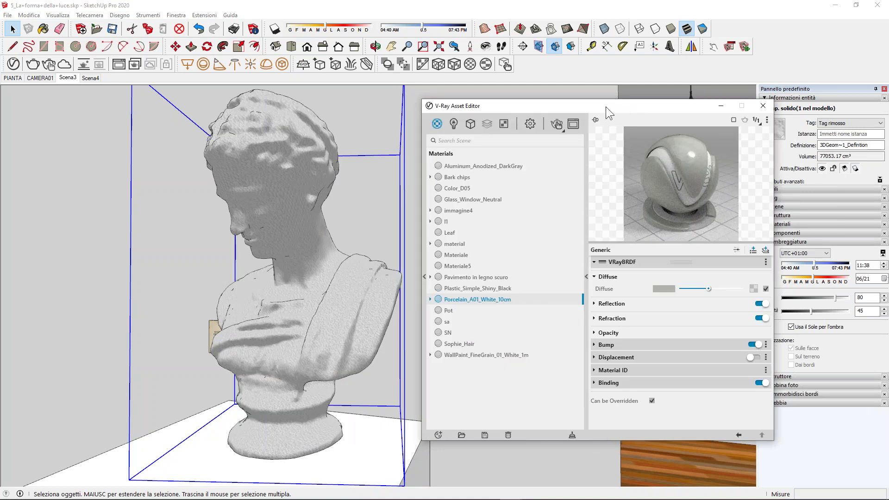
click(770, 242)
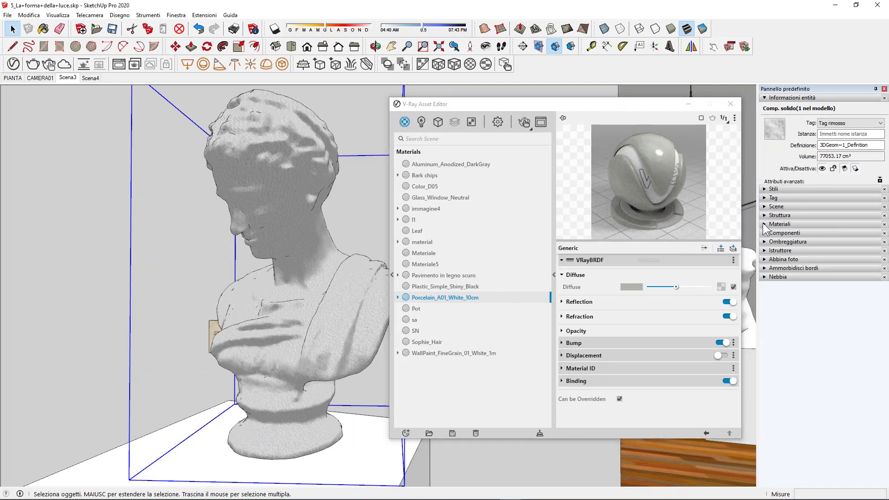
click(769, 224)
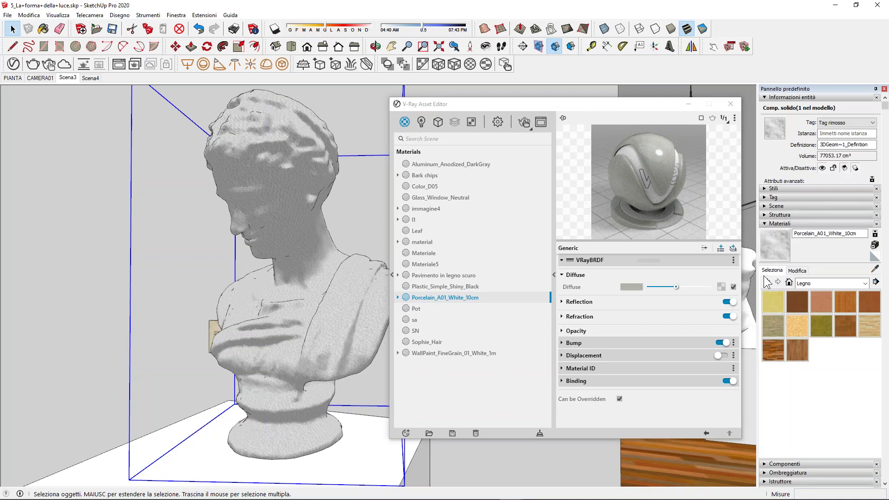
In Materiali's Edit tab, set the Porcelain_B_Bump_01.jpg texture width to 10 cm, making it 10 × 10 cm.
click(799, 272)
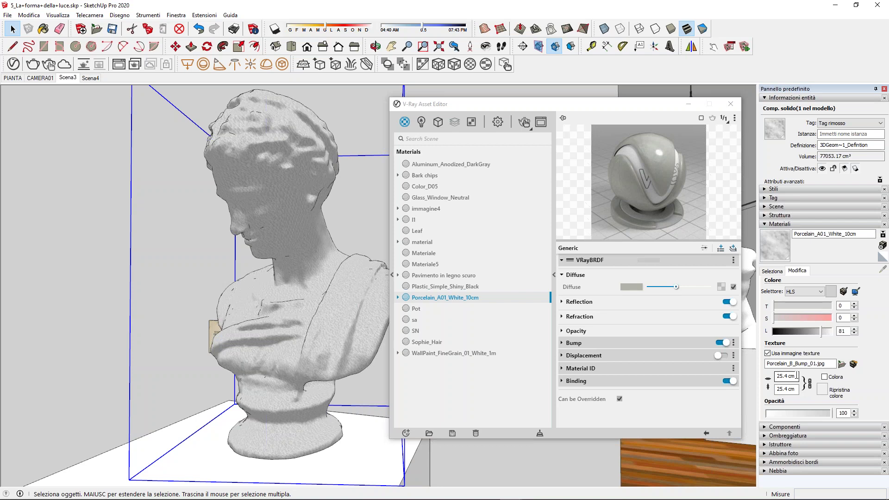
click(796, 376)
text(10)
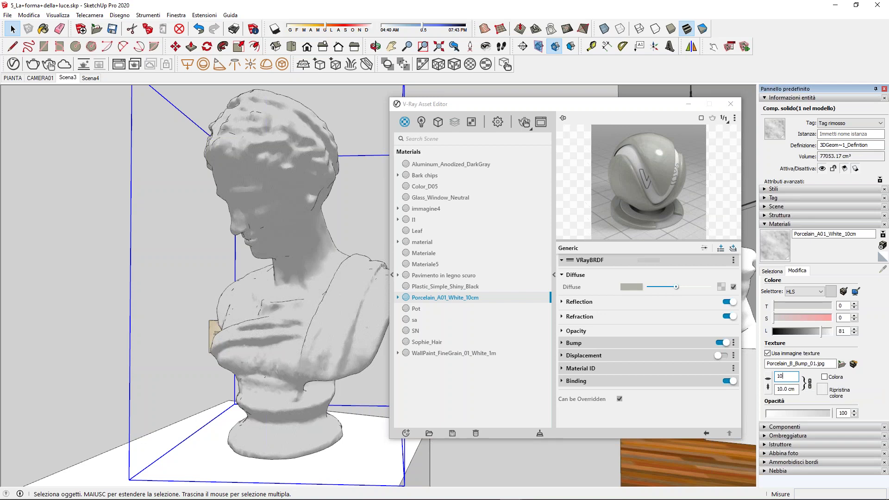
click(790, 389)
scroll(365, 277, down, 1)
scroll(365, 277, down, 1)
scroll(365, 278, down, 1)
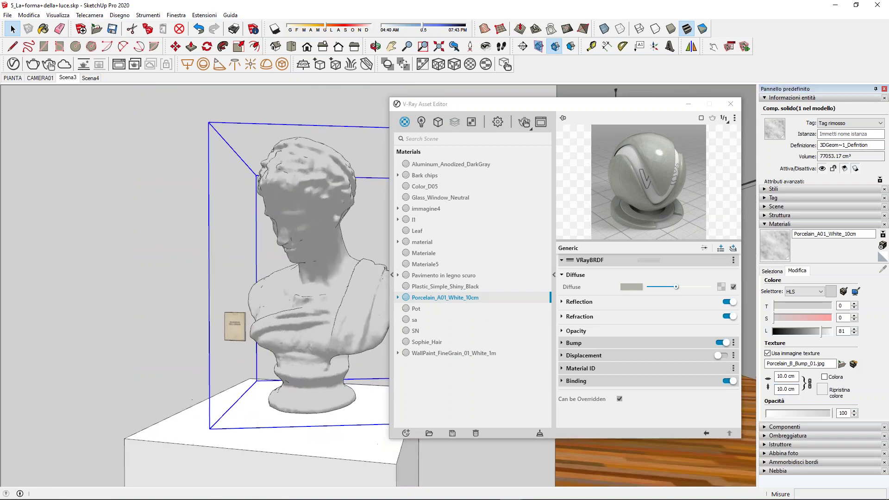
scroll(365, 278, down, 1)
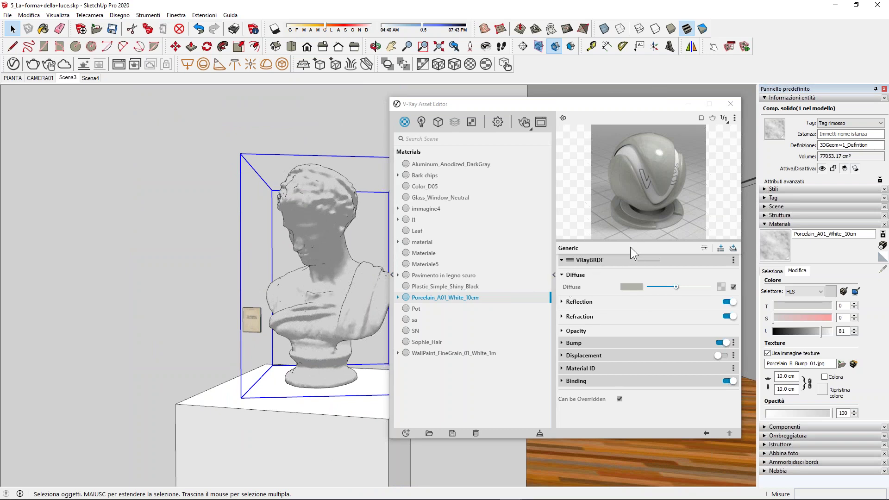
drag(630, 245, 630, 231)
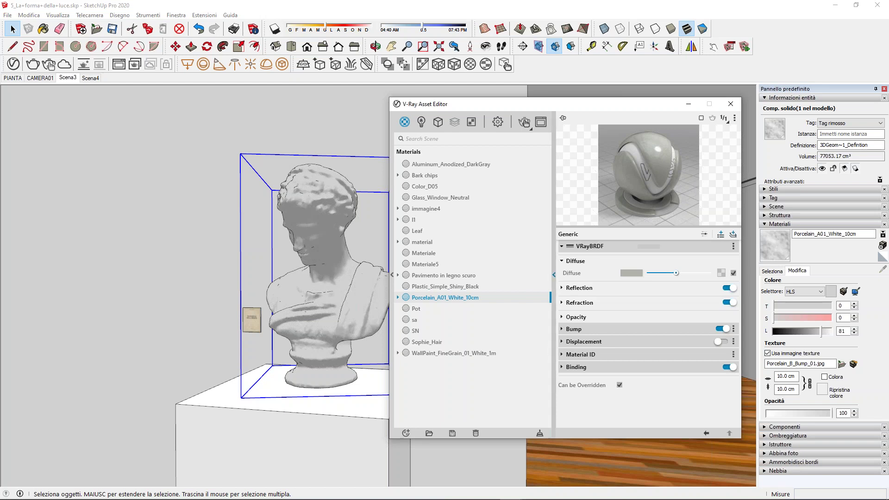
click(564, 292)
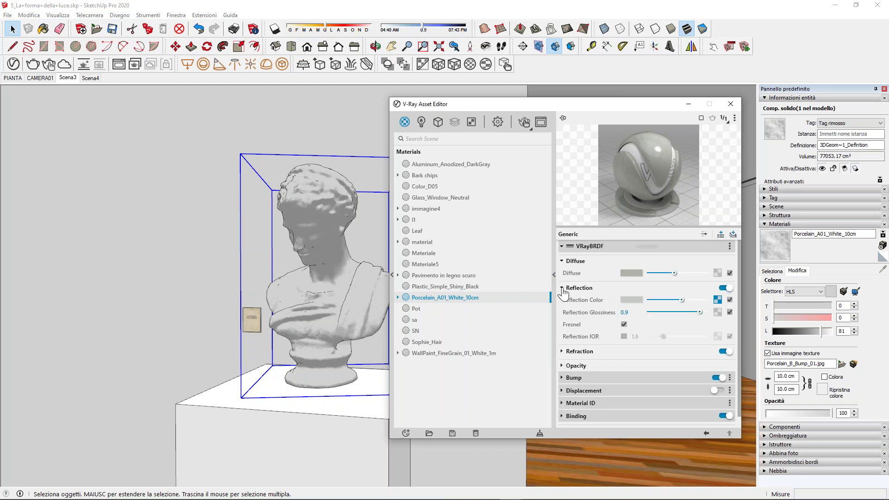
click(564, 292)
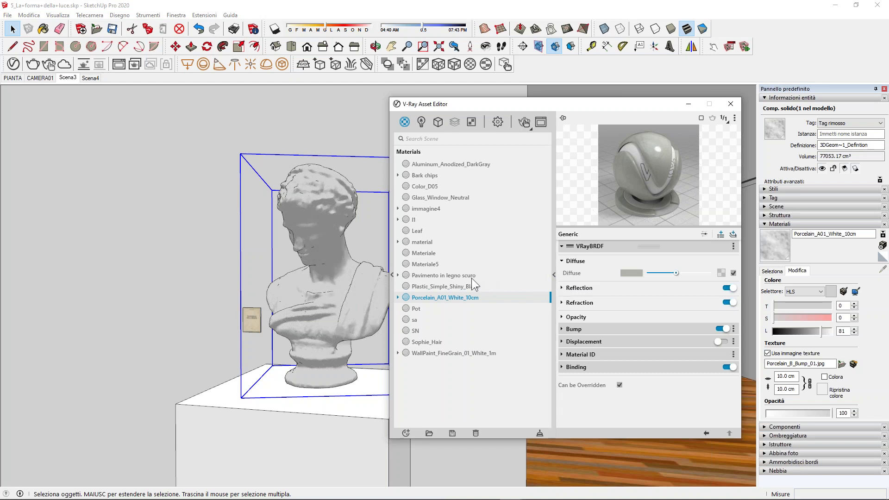
scroll(343, 229, down, 2)
scroll(343, 229, down, 1)
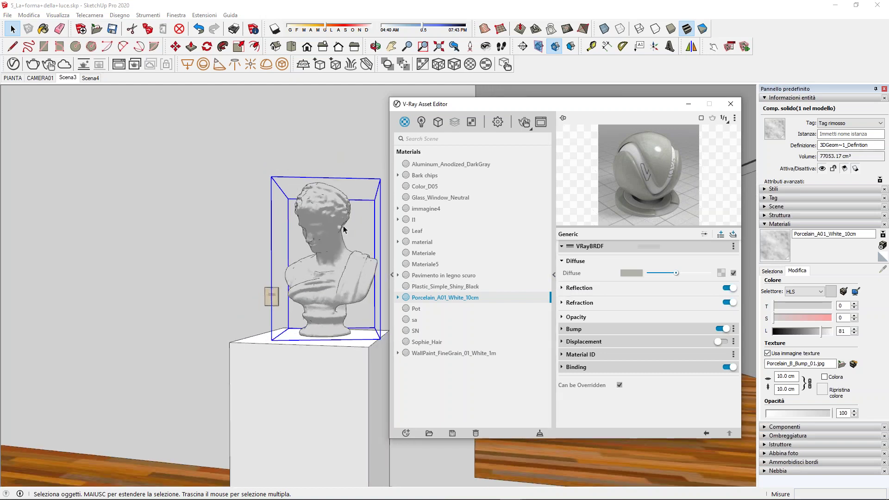
scroll(341, 253, down, 1)
scroll(310, 313, down, 2)
middle_drag(297, 312, 338, 272)
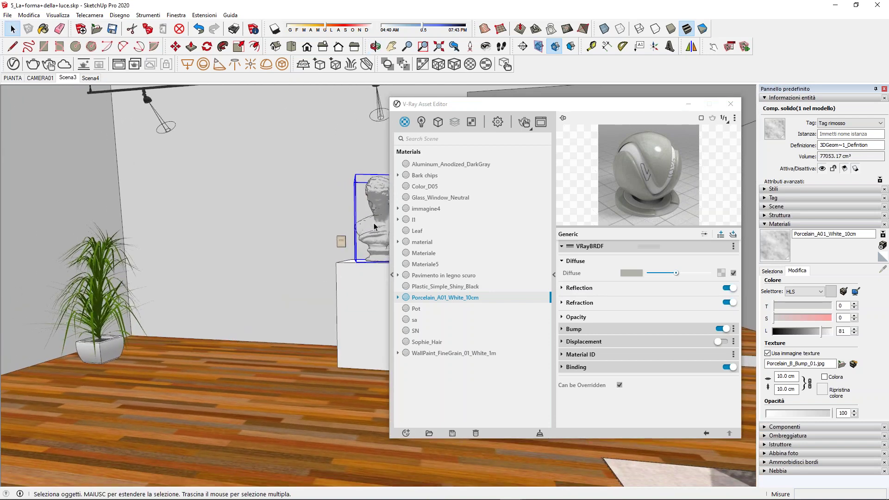
mouse_move(294, 319)
middle_down()
mouse_move(334, 262)
mouse_move(252, 338)
mouse_move(214, 427)
mouse_move(313, 289)
middle_up()
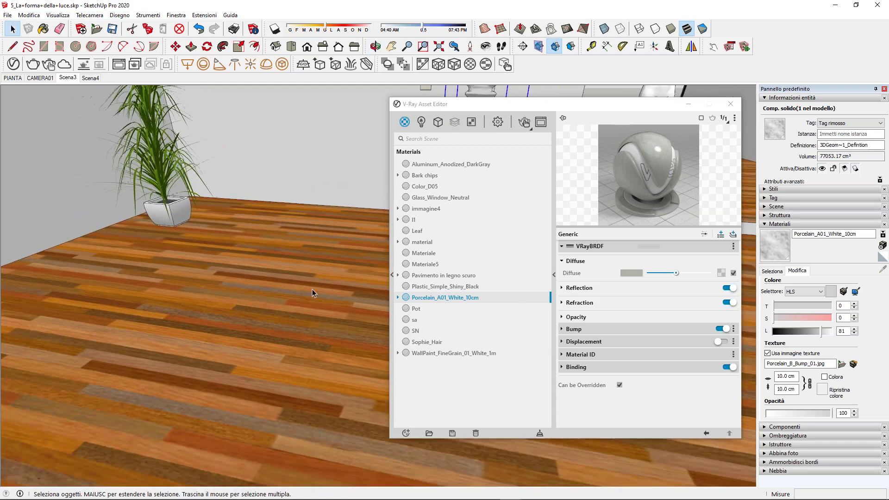
Open the library's Wood & Laminate category with larger material previews.
click(394, 275)
click(393, 274)
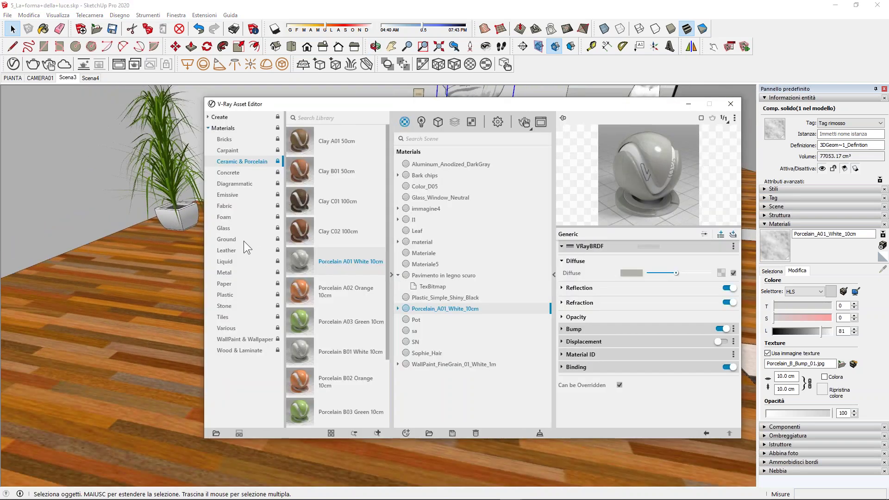
click(225, 353)
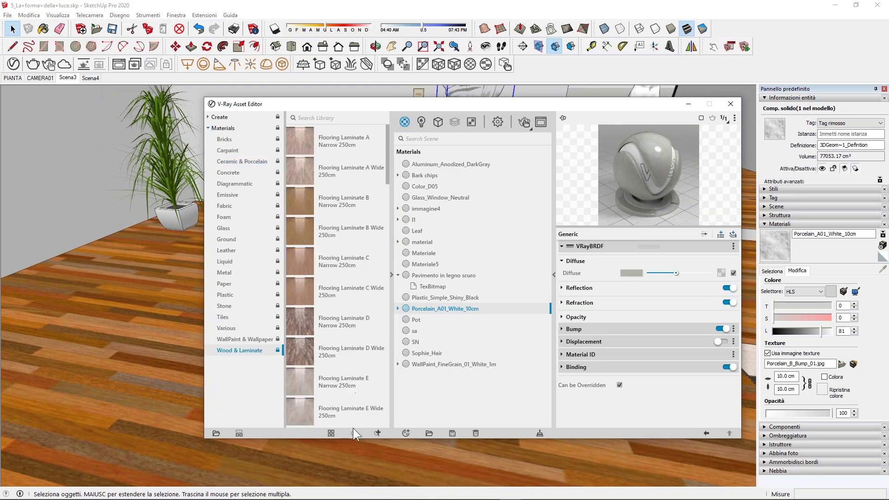
click(376, 433)
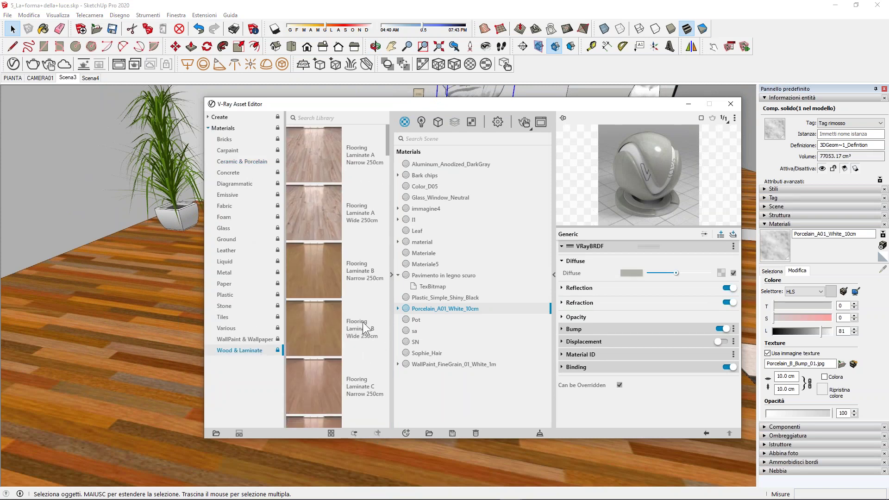
Add Flooring Laminate D Narrow 250cm to the scene materials and collapse the library.
scroll(363, 322, down, 4)
click(325, 268)
scroll(331, 246, down, 2)
mouse_move(323, 179)
mouse_down()
mouse_move(460, 218)
mouse_move(480, 255)
mouse_up()
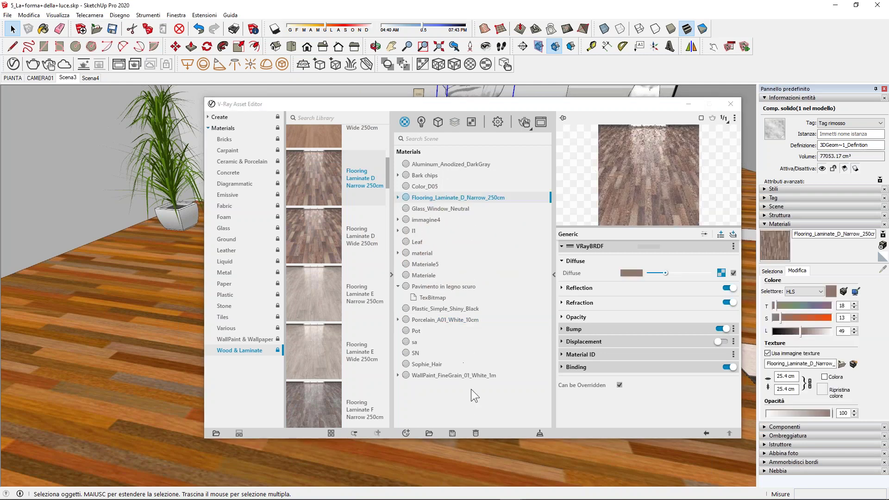
click(392, 274)
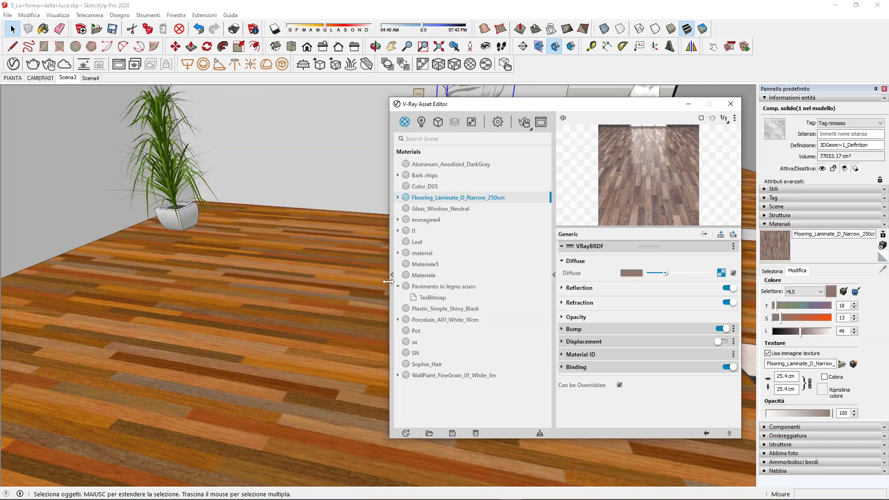
Mark the laminate as the replacement material and sample the floor's current material.
right_click(454, 198)
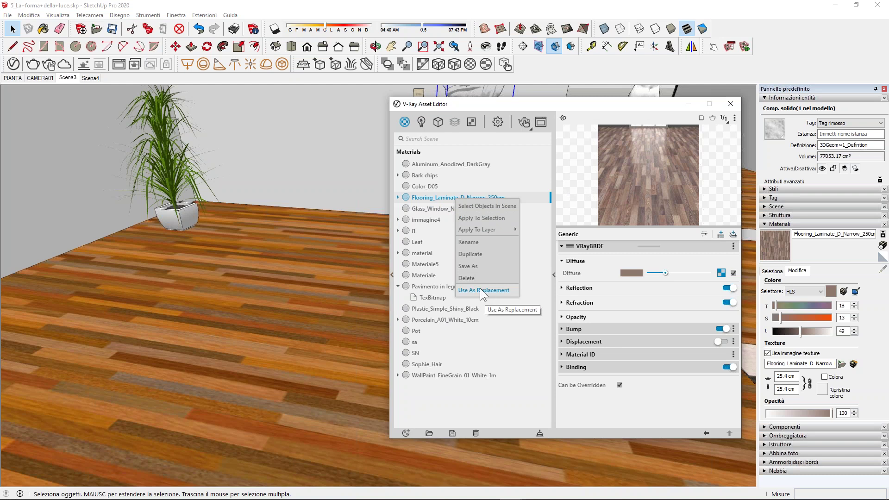
click(494, 292)
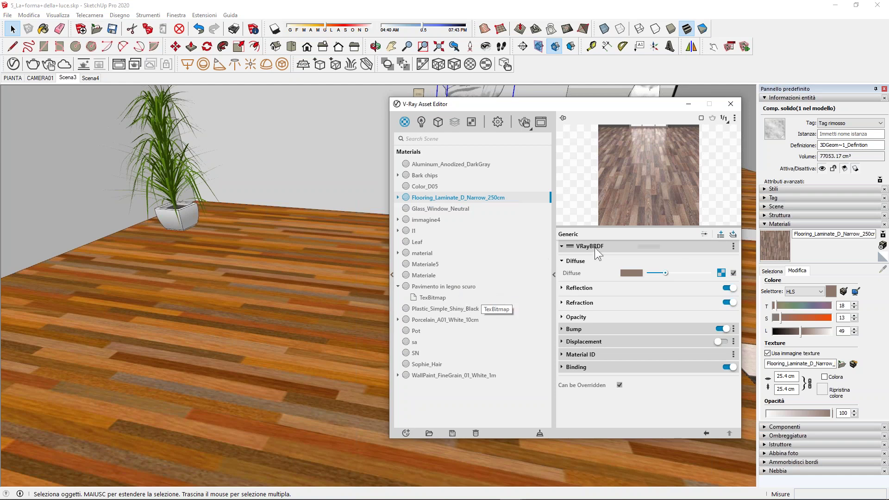
click(772, 270)
click(875, 269)
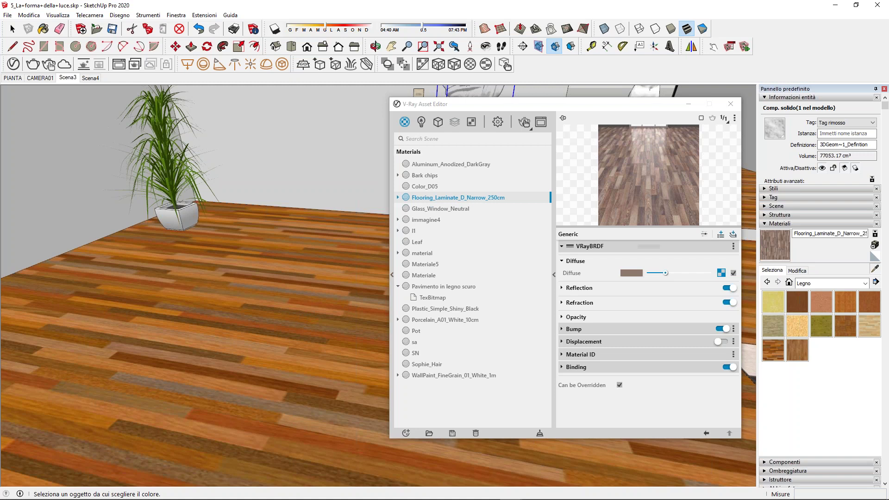
click(195, 325)
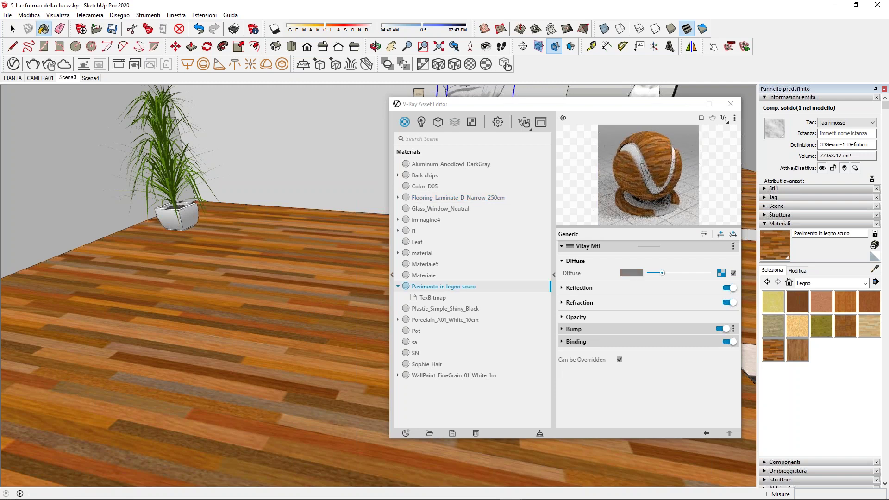
Replace Pavimento in legno scuro in the scene with the laminate.
click(398, 287)
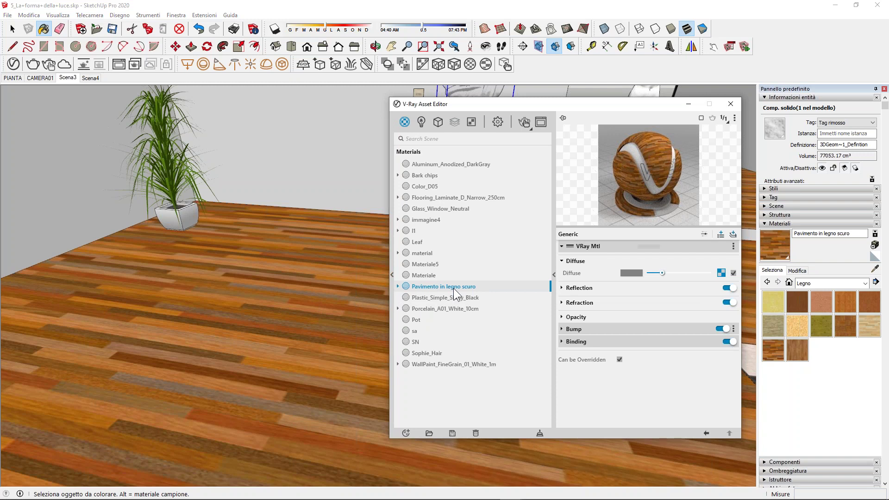
right_click(454, 288)
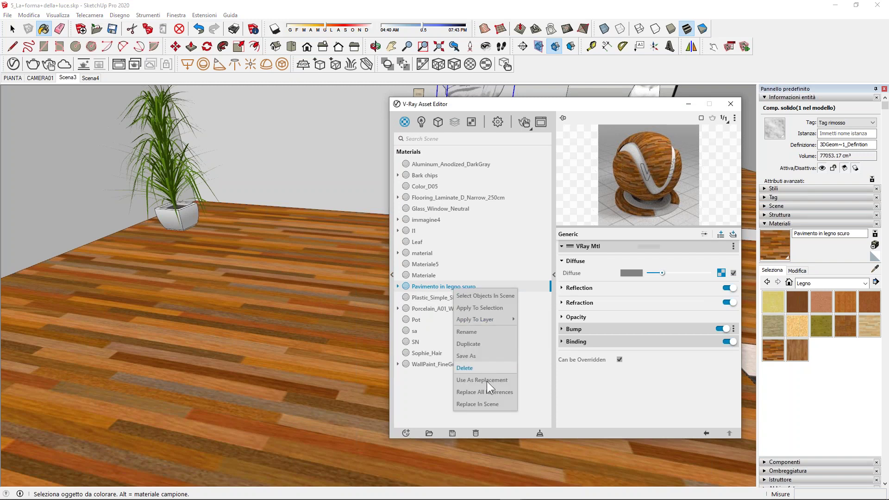
click(494, 404)
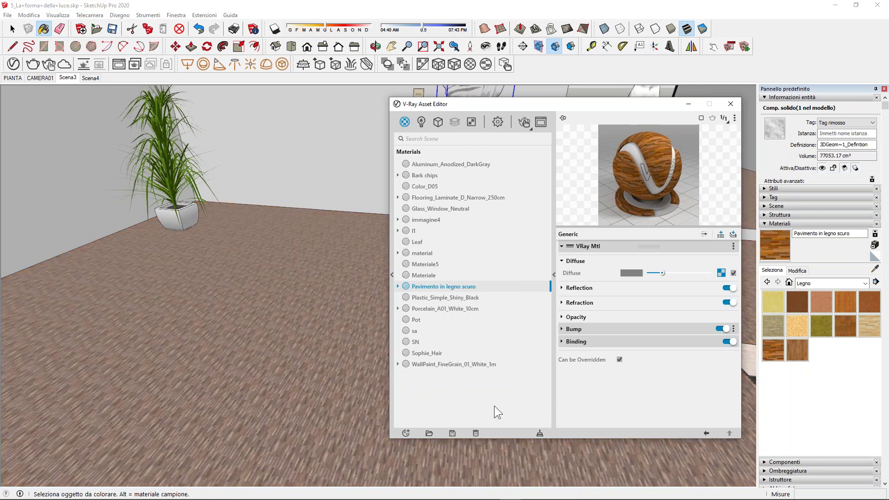
Set the Flooring_Laminate_D_Narrow_250cm texture width to 250 cm.
click(483, 199)
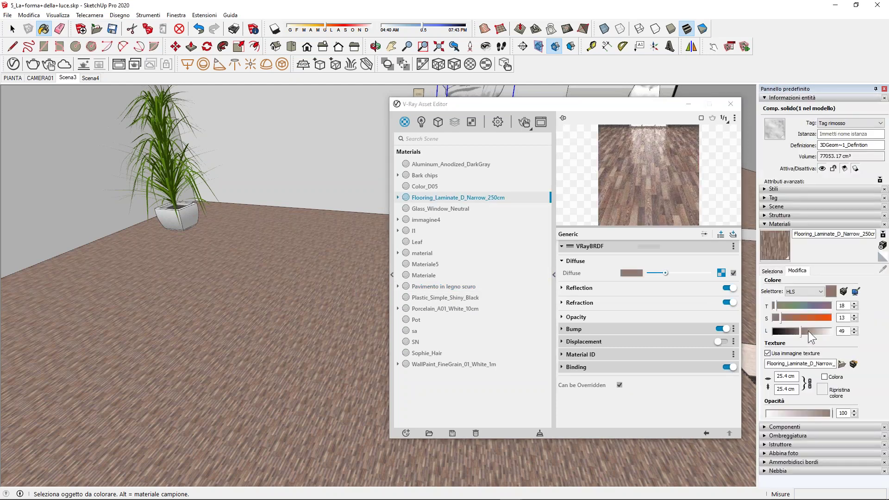
text(2)
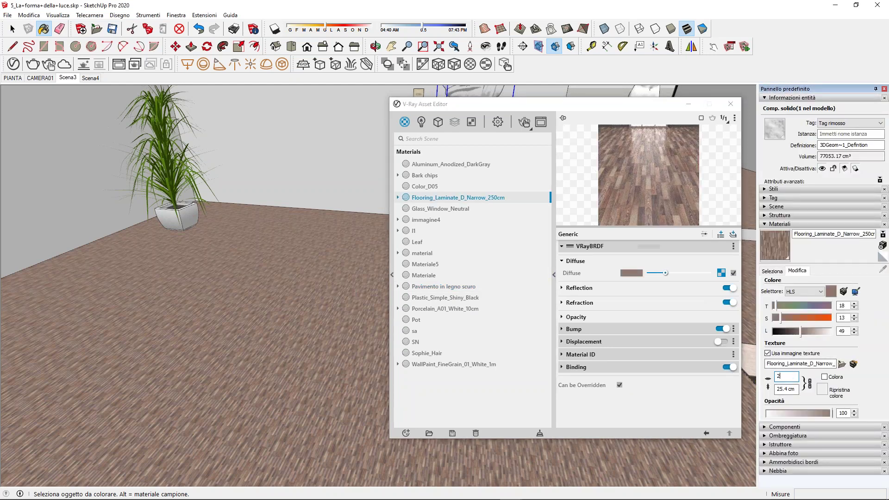
text(5)
text(0)
key(Return)
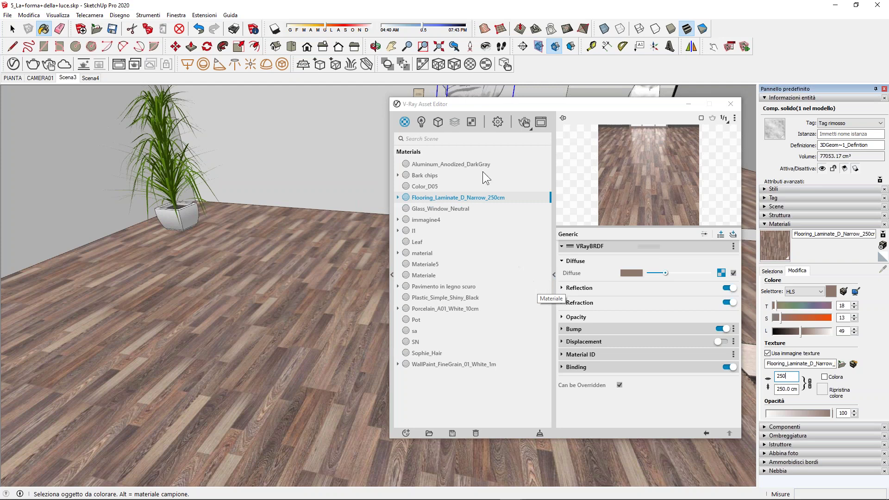
click(422, 123)
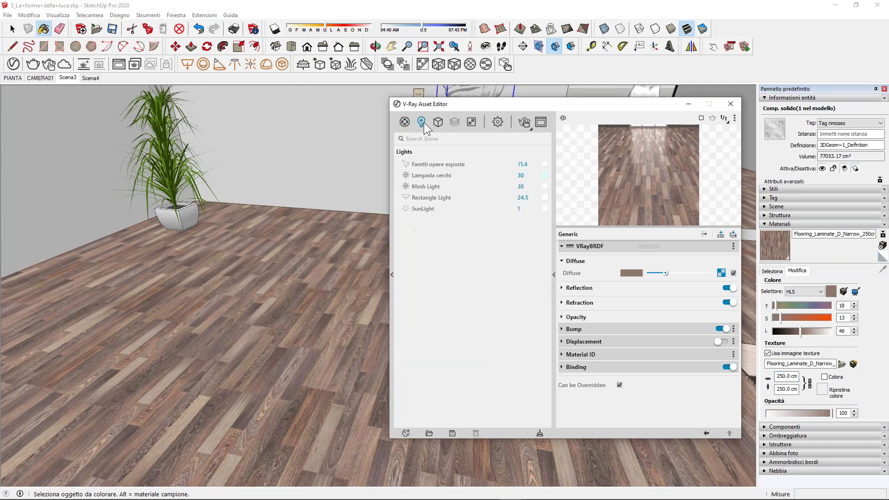
right_click(427, 187)
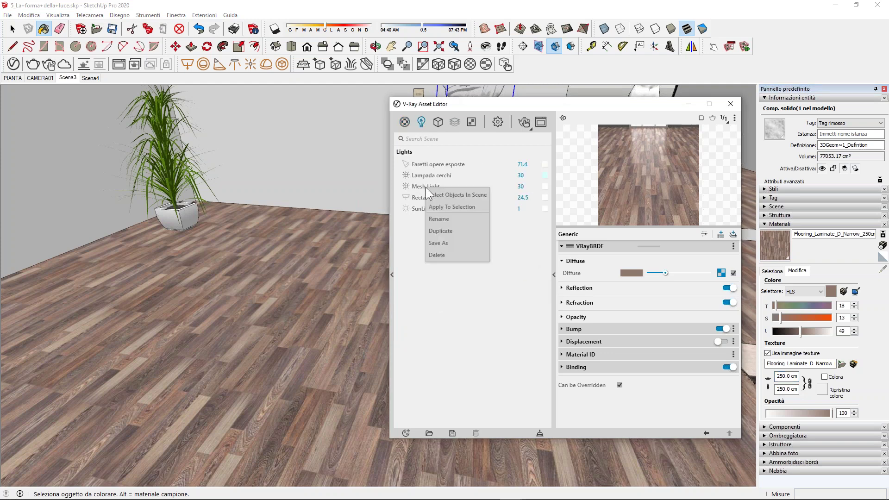
click(423, 187)
right_click(424, 190)
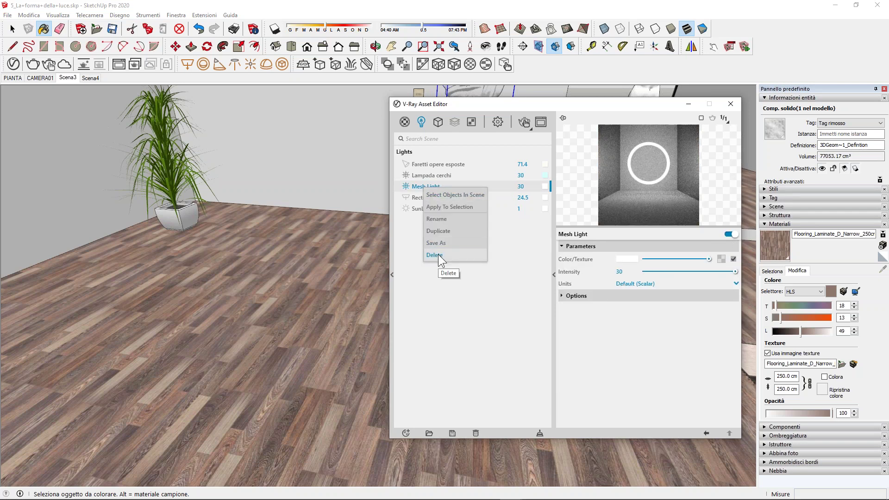
click(458, 287)
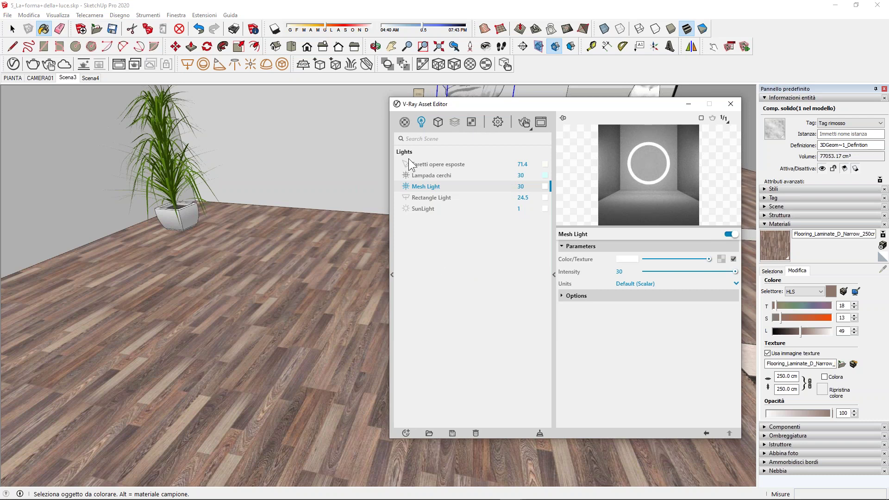
click(404, 121)
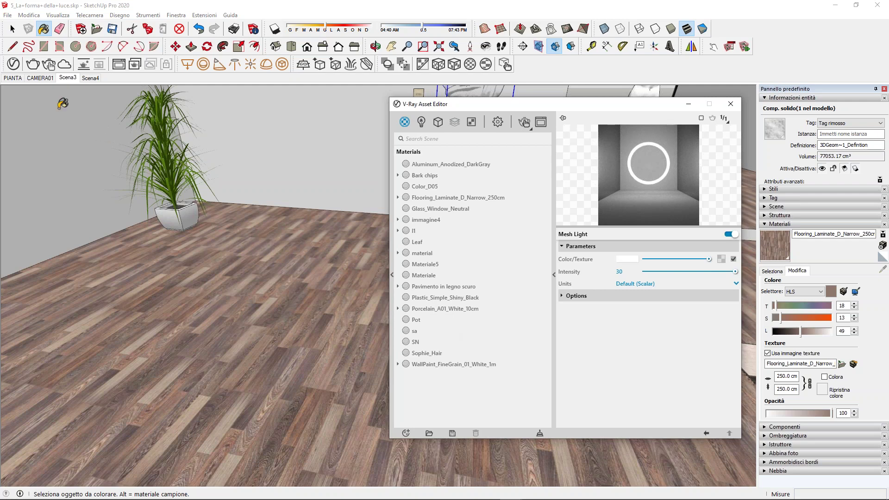
Orbit and zoom toward the bust's pedestal, collapsing the Asset Editor settings to clear the view.
mouse_move(268, 357)
middle_down()
mouse_move(262, 326)
mouse_move(298, 273)
middle_up()
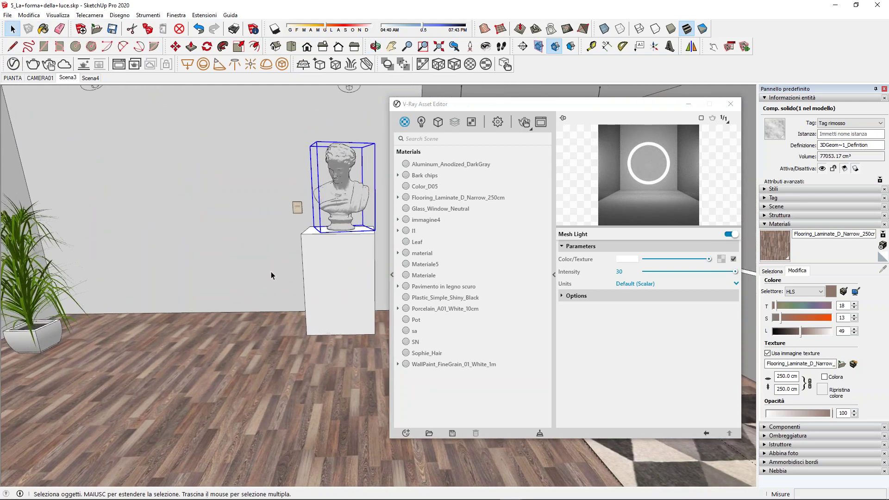
middle_drag(315, 214, 294, 320)
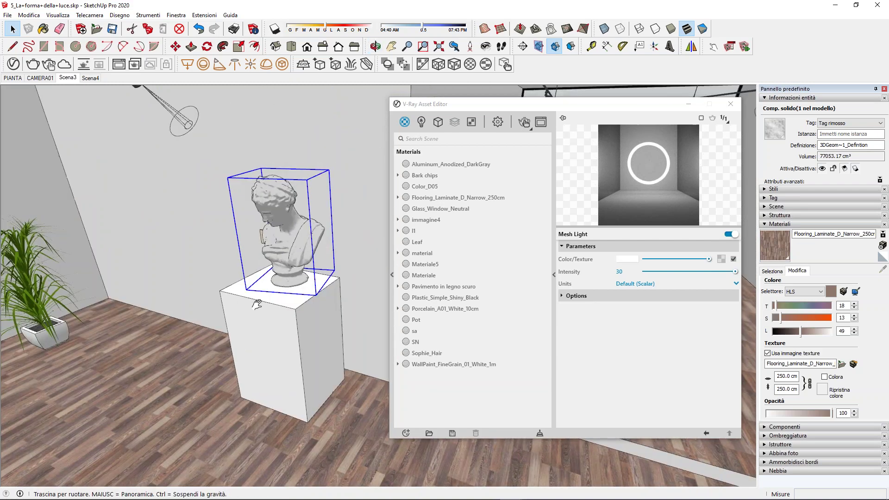
scroll(294, 320, up, 2)
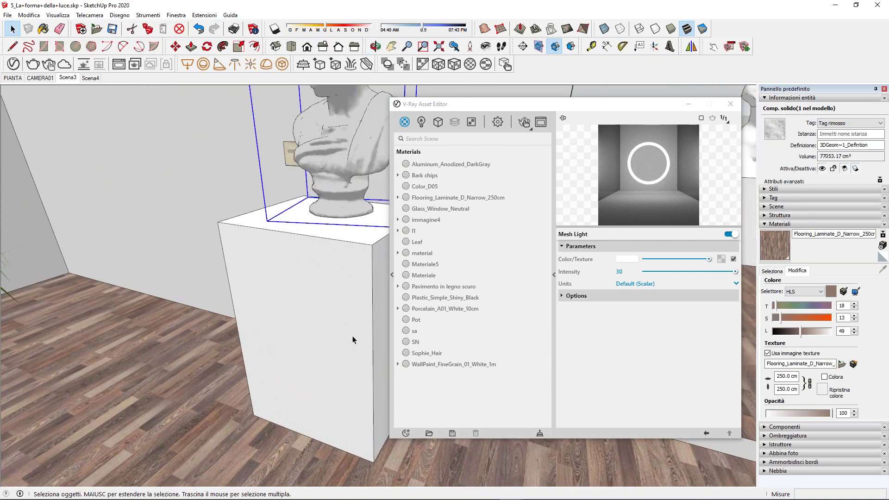
click(555, 275)
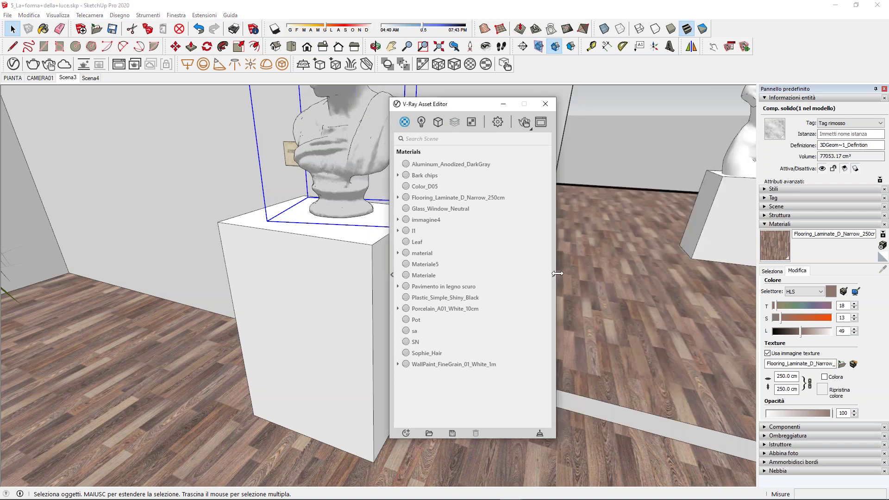
drag(485, 108, 638, 113)
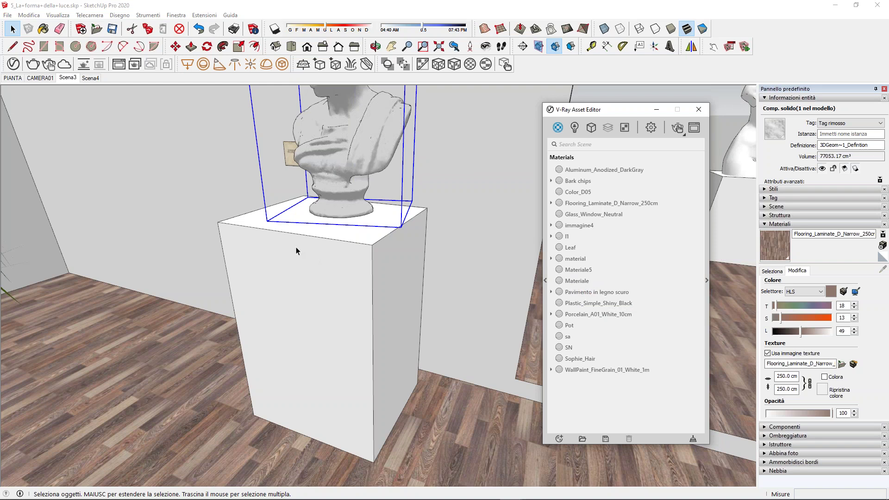
drag(605, 114, 476, 112)
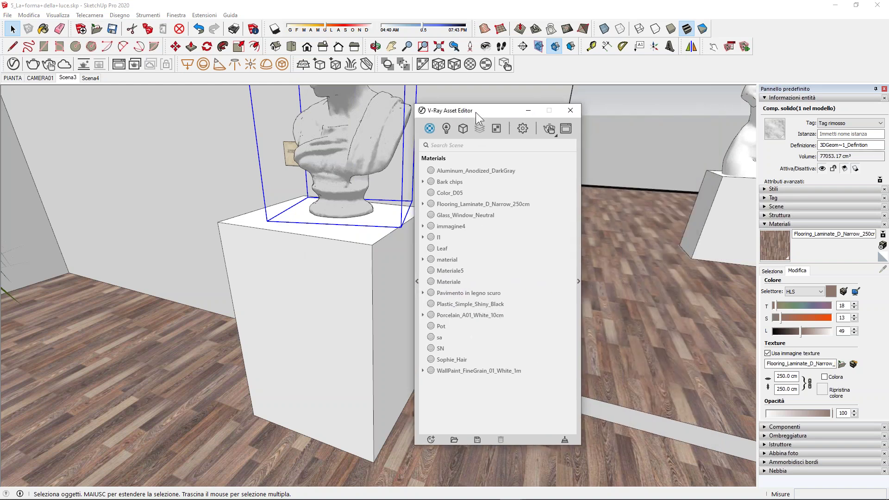
Select the white pedestal group beneath the bust and view it from another angle.
click(378, 272)
mouse_move(377, 271)
middle_down()
mouse_move(331, 260)
mouse_move(367, 323)
mouse_move(300, 334)
mouse_move(278, 324)
mouse_move(282, 295)
middle_up()
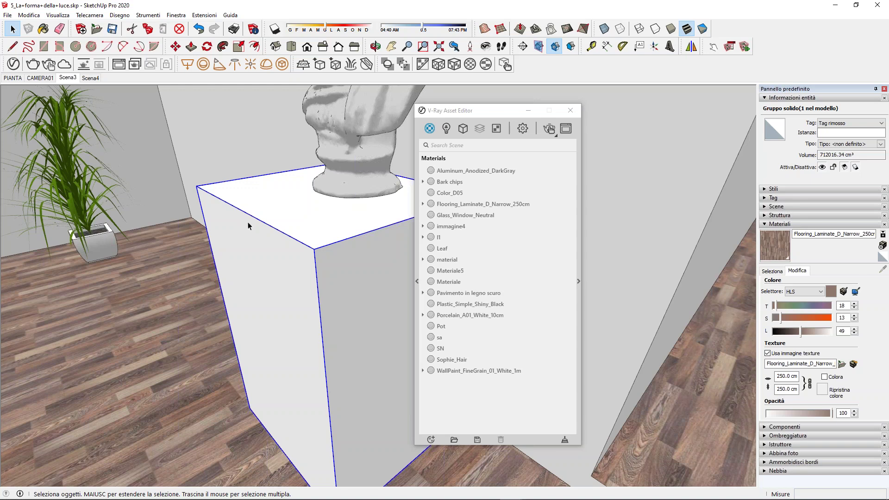
middle_drag(285, 243, 352, 232)
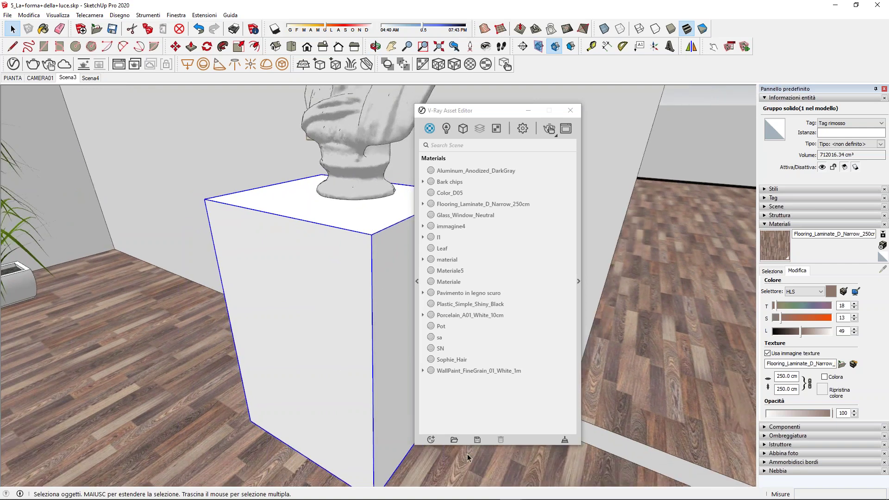
drag(467, 114, 385, 100)
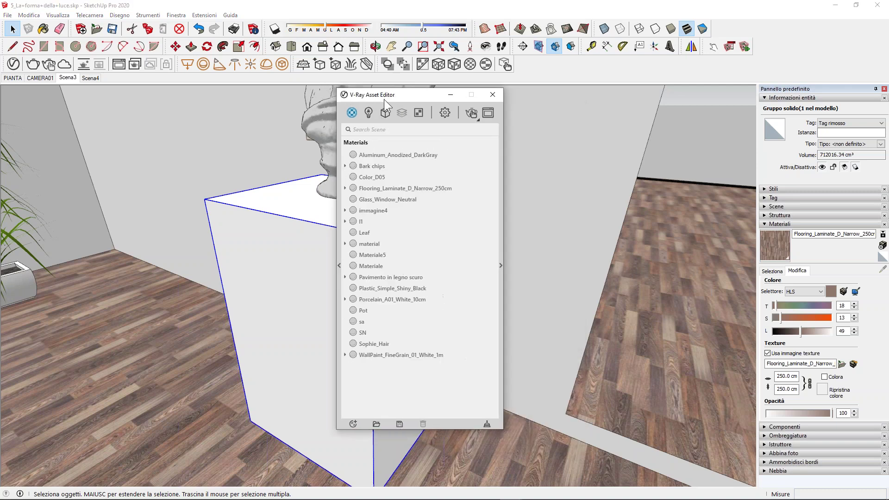
Create a new Generic V-Ray material and bring up its diffuse colour texture types.
click(355, 422)
mouse_move(368, 412)
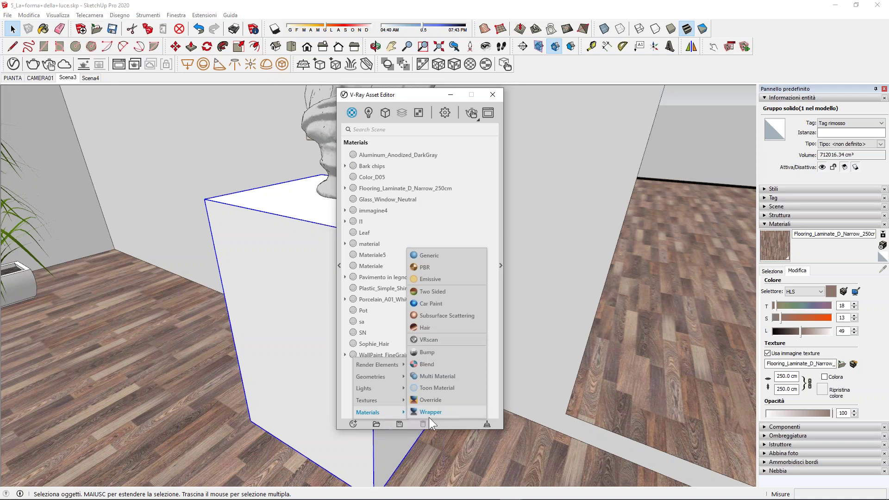
click(440, 256)
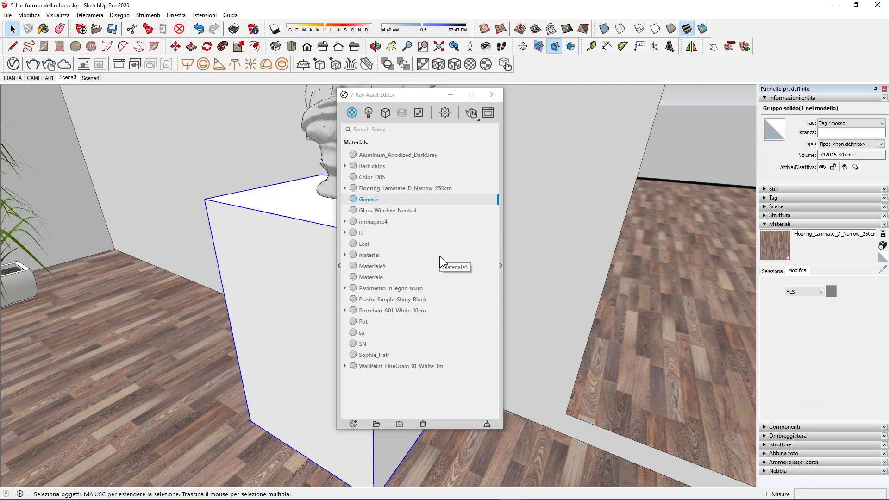
click(502, 266)
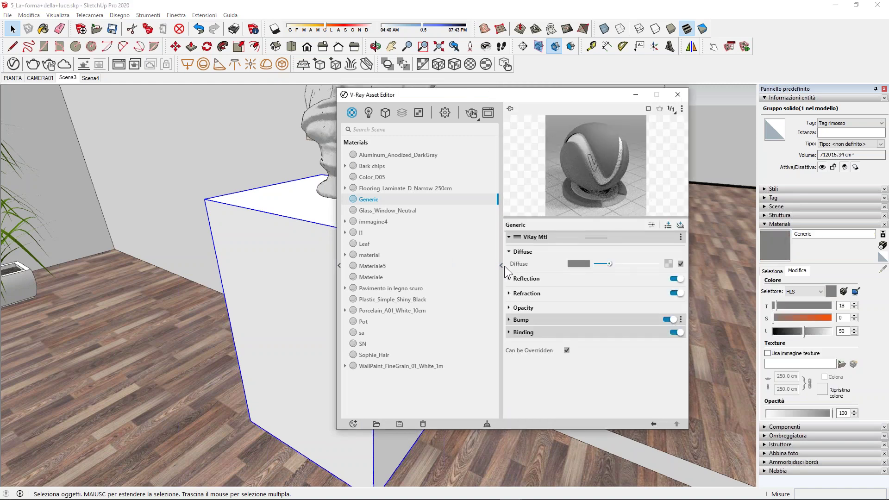
mouse_move(579, 222)
mouse_down()
mouse_move(573, 251)
mouse_move(587, 218)
mouse_up()
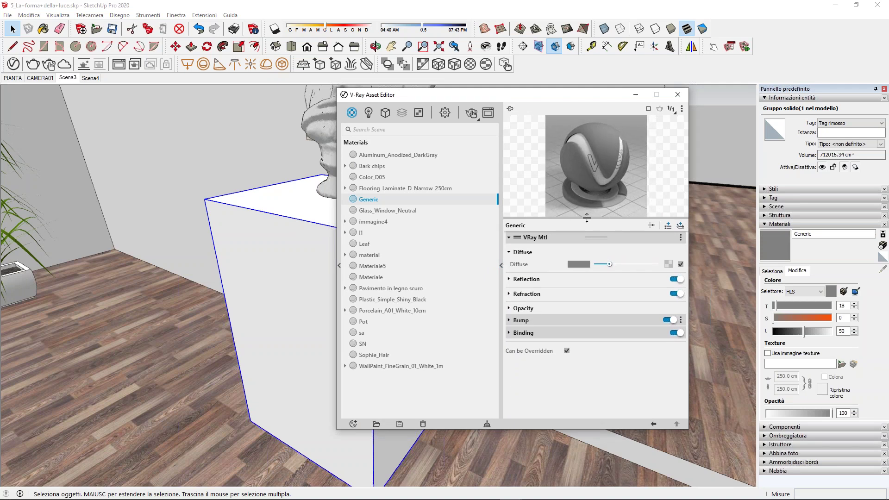
click(669, 264)
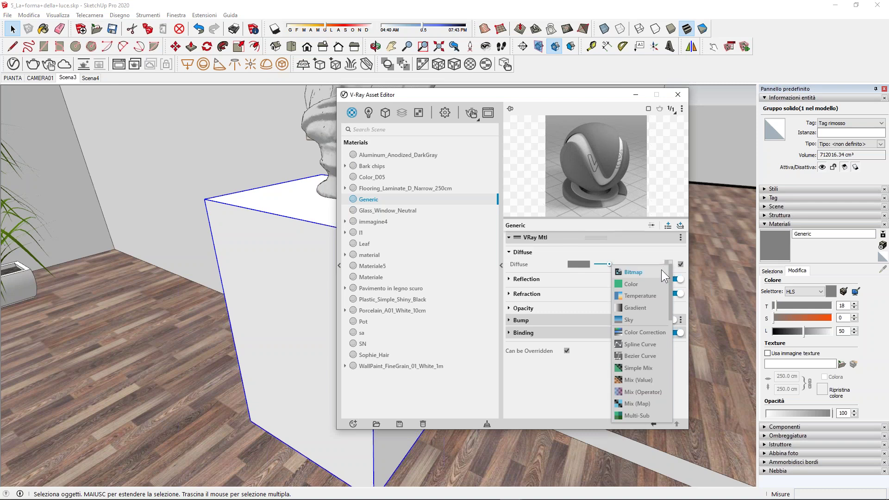
Use a Marble texture, white base with dark red veins, as the Generic material's diffuse.
click(661, 270)
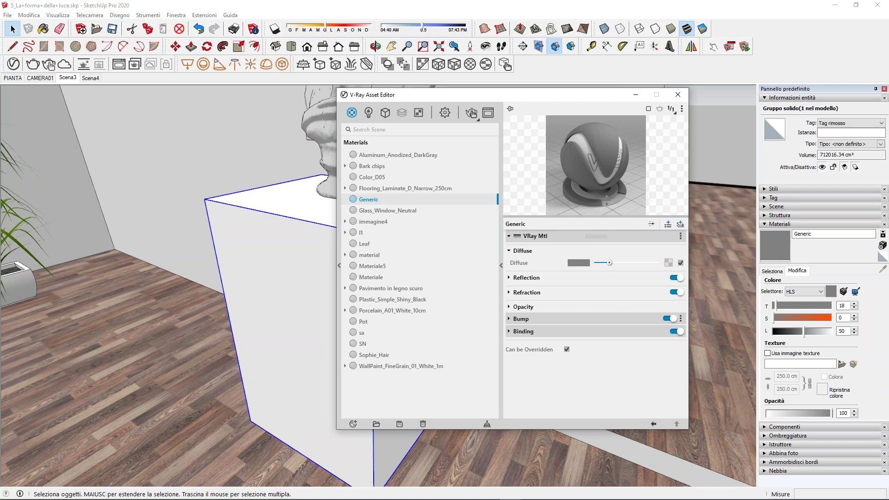
drag(549, 85, 576, 27)
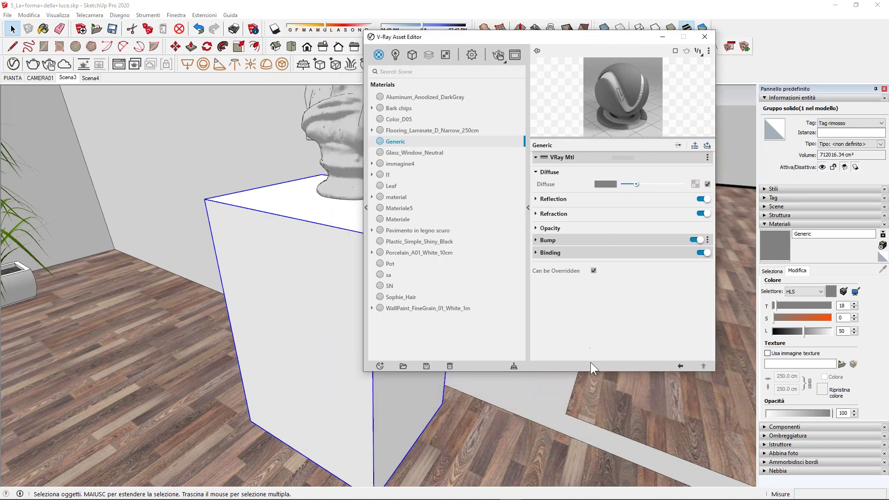
drag(537, 371, 537, 446)
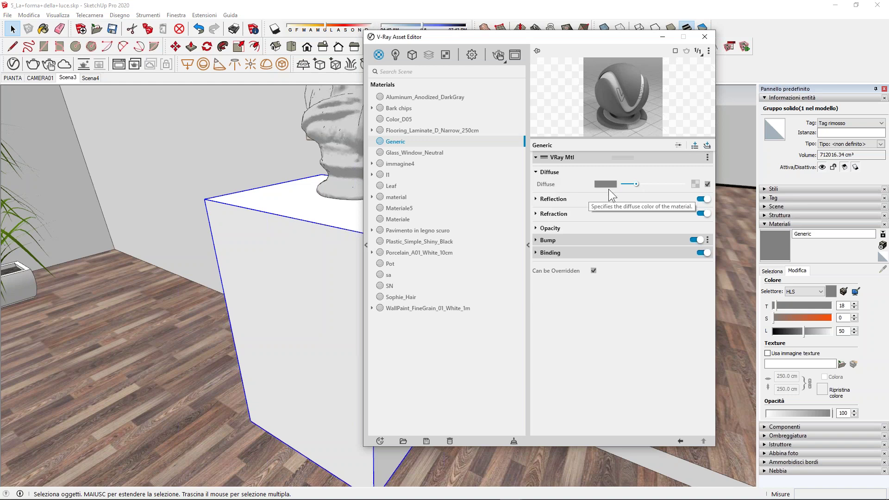
click(696, 184)
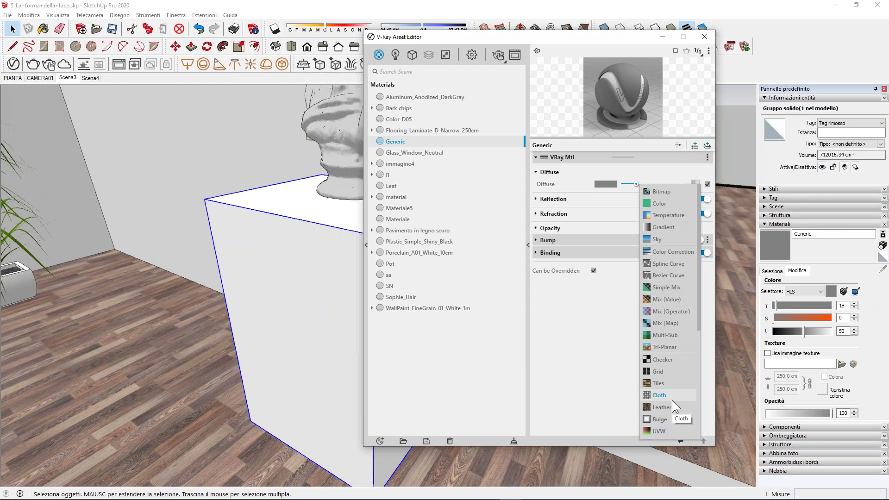
scroll(672, 400, down, 5)
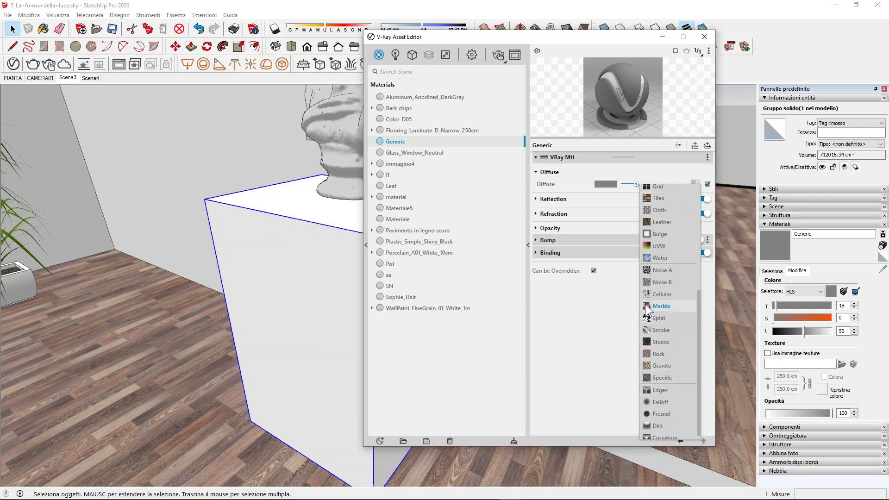
click(669, 306)
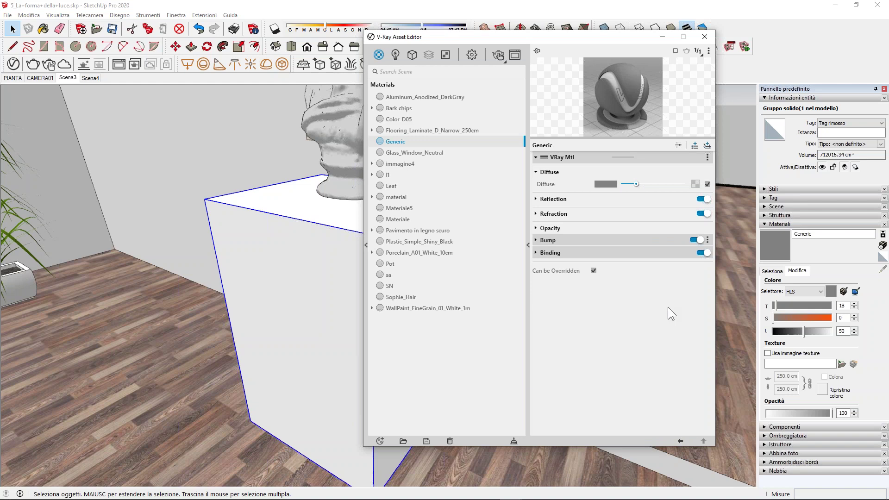
drag(630, 138, 623, 200)
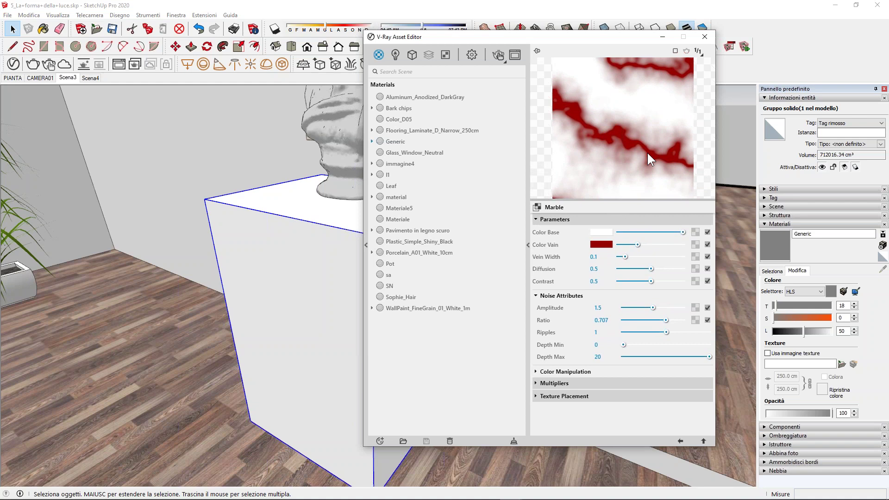
drag(481, 36, 587, 43)
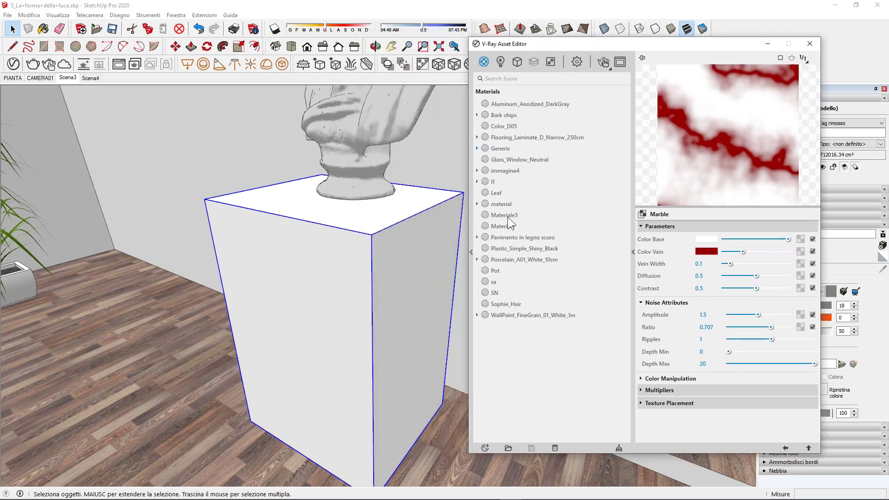
Apply the Generic marble material to the selected pedestal.
click(504, 150)
right_click(505, 150)
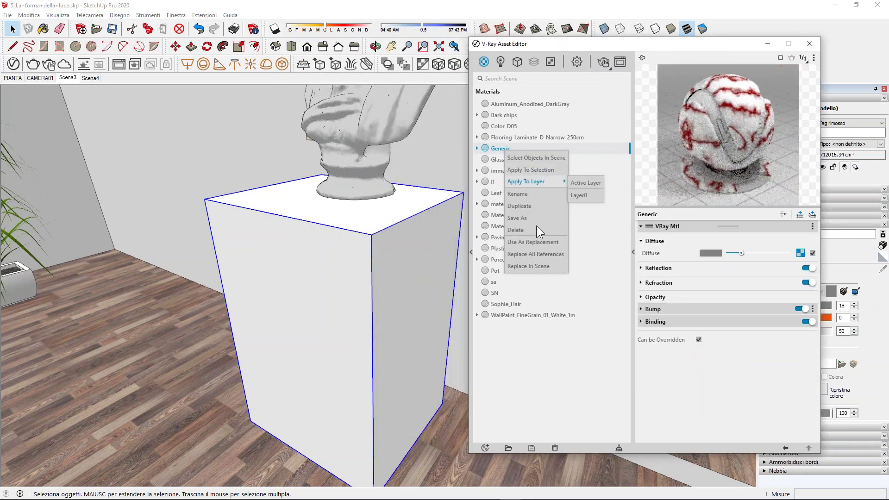
click(529, 171)
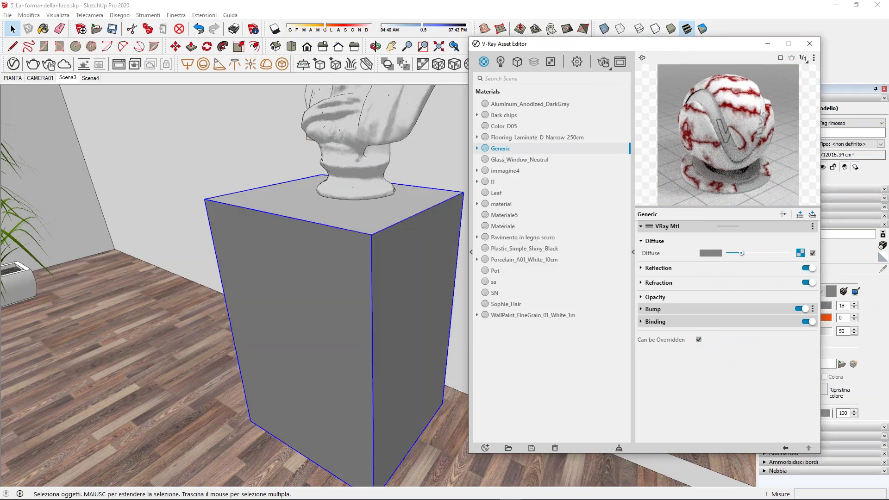
Start a V-Ray interactive render and check the scene lights and render settings.
click(604, 61)
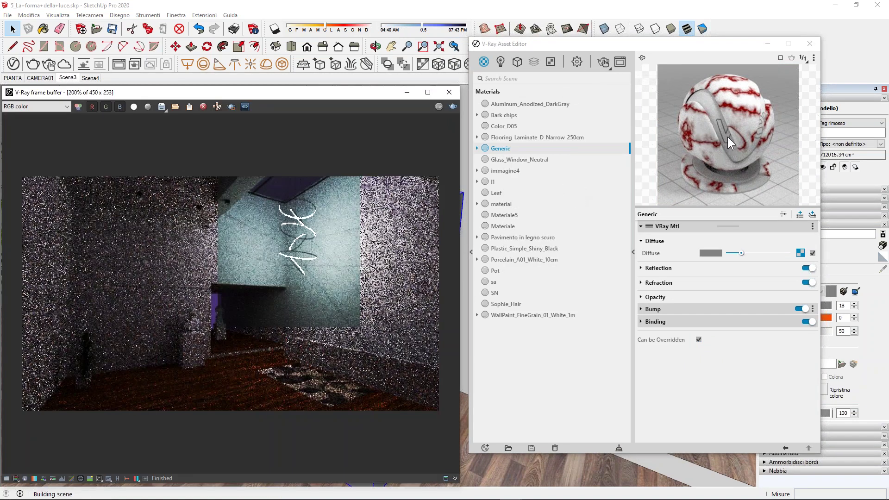
mouse_move(354, 92)
mouse_down()
mouse_move(369, 179)
mouse_move(367, 307)
mouse_move(355, 94)
mouse_up()
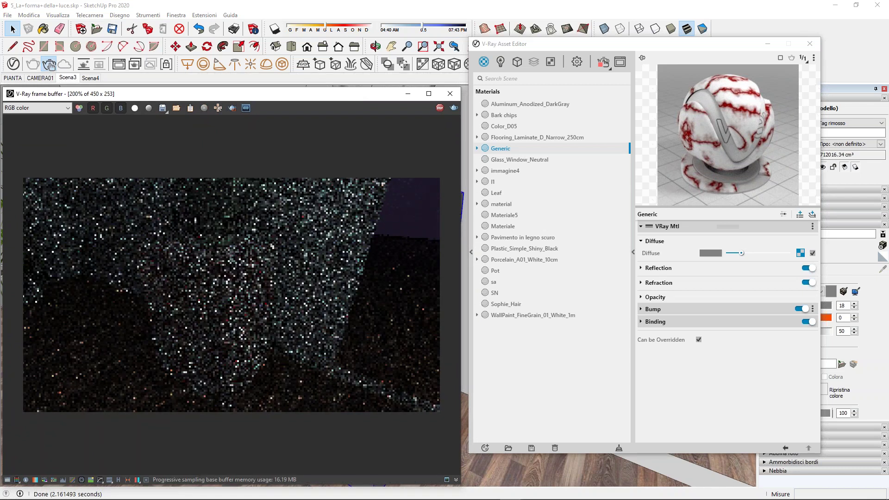
drag(461, 211, 445, 211)
click(502, 64)
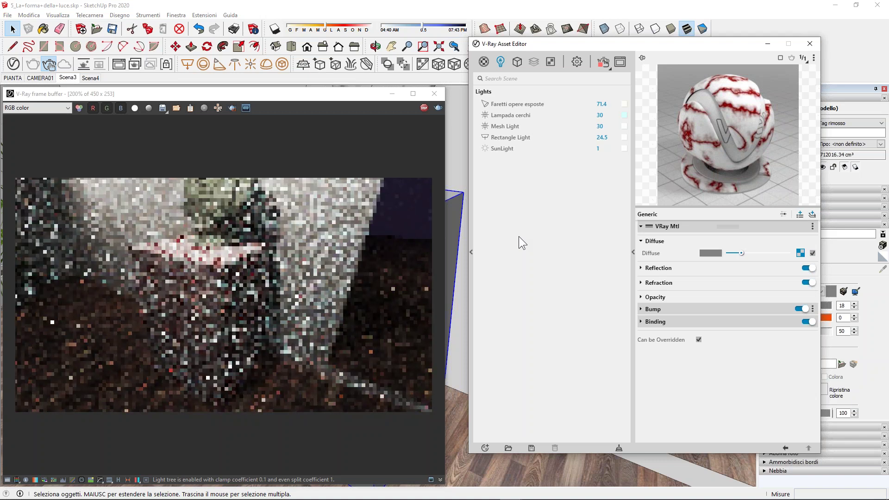
click(577, 62)
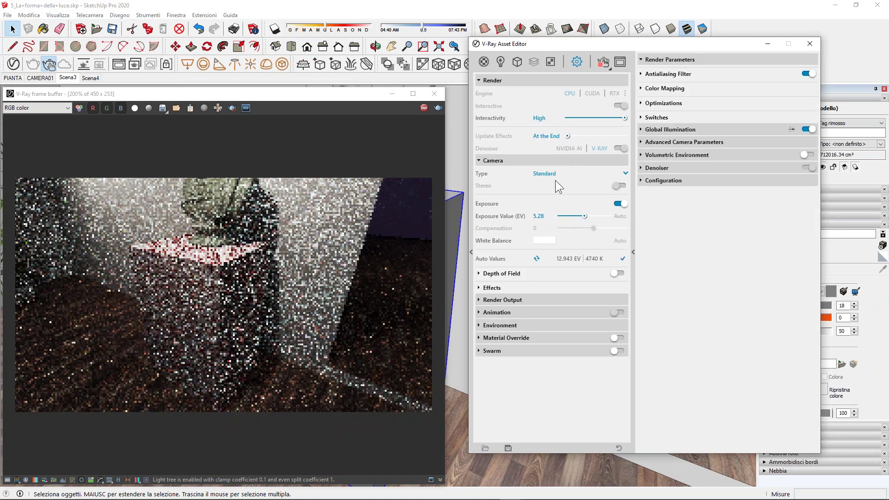
Lower the camera exposure to 3.8 EV and toggle Region render in the frame buffer.
drag(584, 216, 585, 216)
click(586, 215)
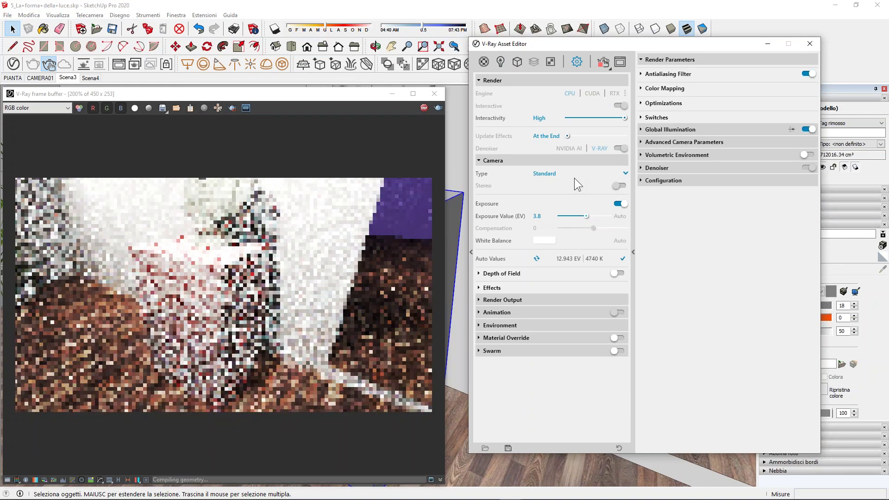
click(233, 108)
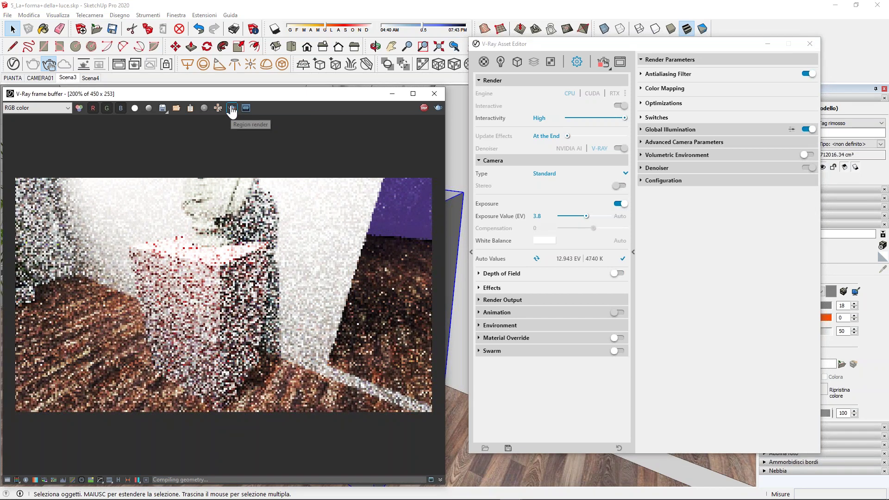
drag(246, 131, 251, 313)
scroll(328, 189, up, 4)
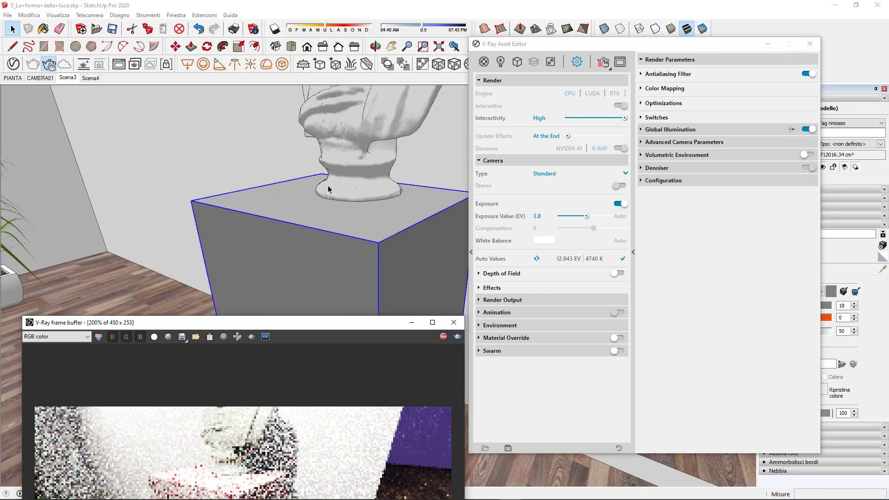
Region-render the pedestal's top corner and raise the exposure back to 5.28 EV.
mouse_move(287, 327)
mouse_down()
mouse_move(258, 152)
mouse_move(269, 125)
mouse_move(266, 95)
mouse_up()
click(230, 106)
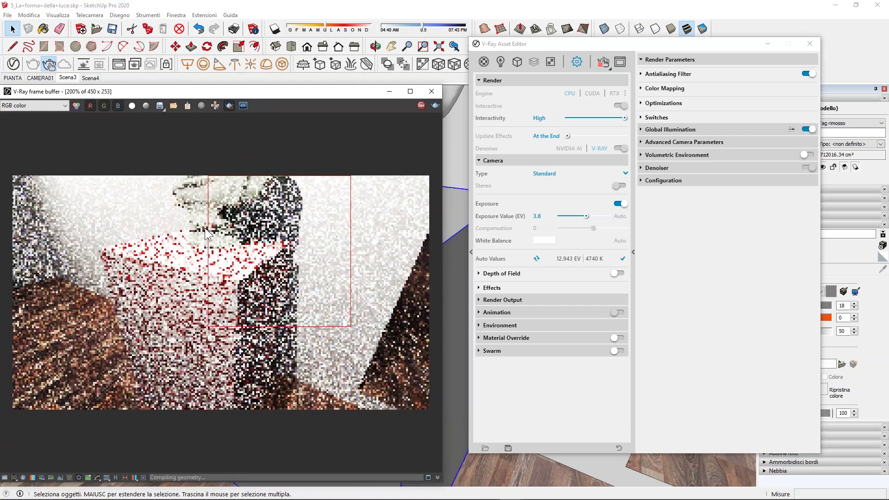
drag(173, 212, 262, 308)
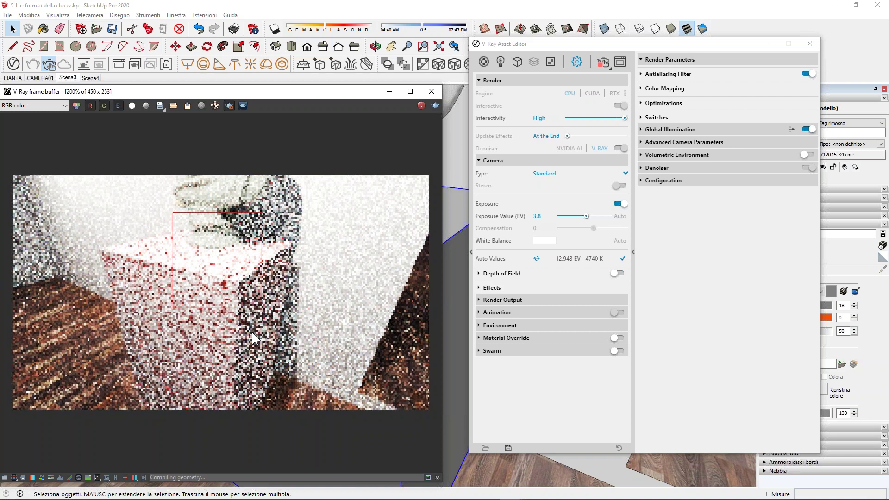
click(585, 214)
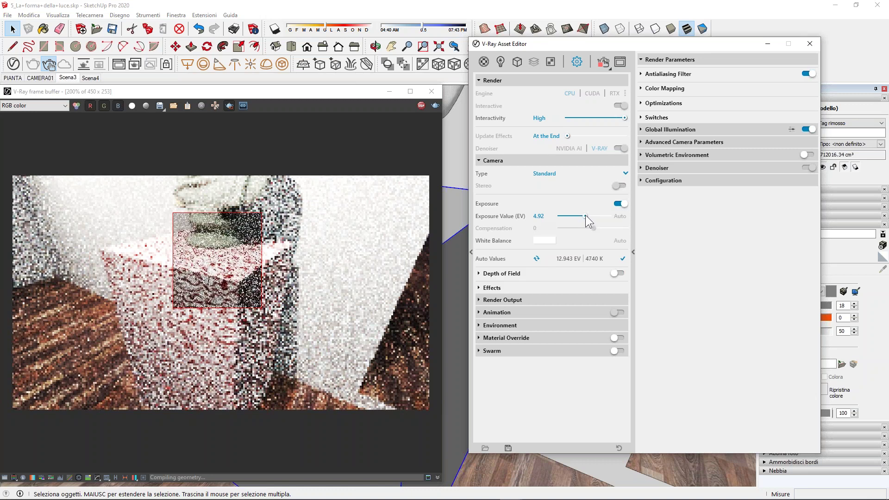
scroll(194, 252, up, 1)
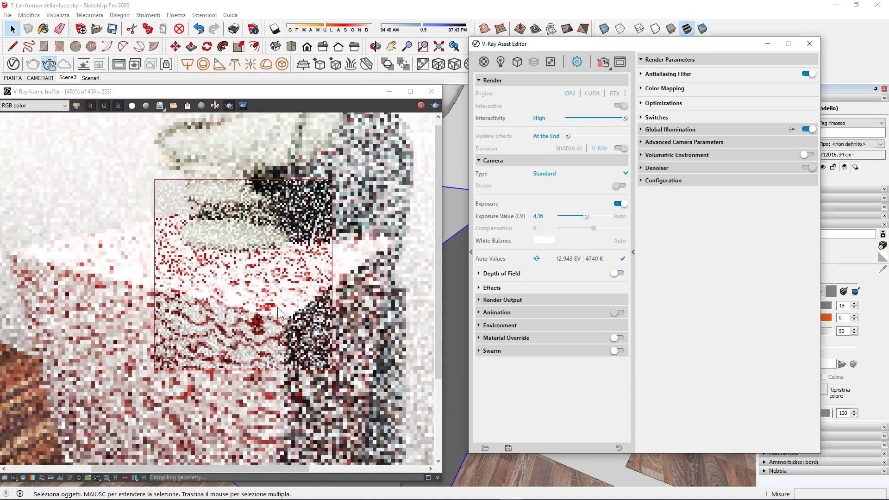
click(585, 215)
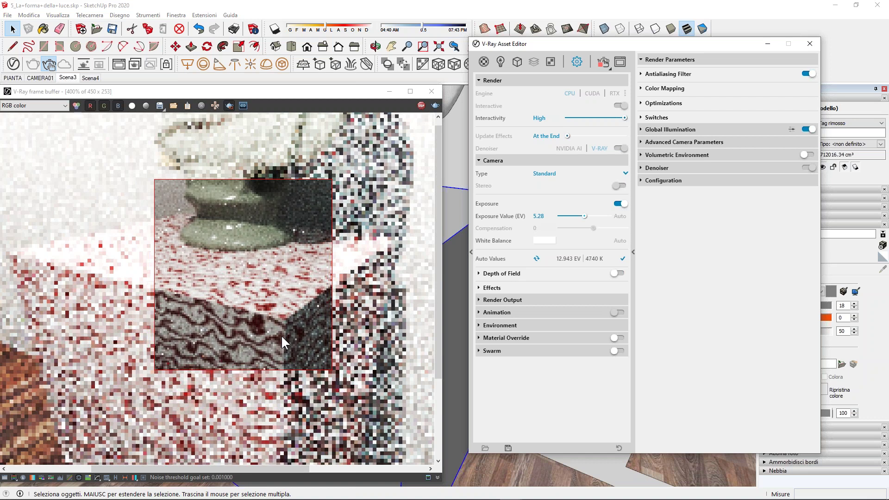
Open the Generic material's Marble texture base colour picker, currently white RGB 1, 1, 1.
click(484, 62)
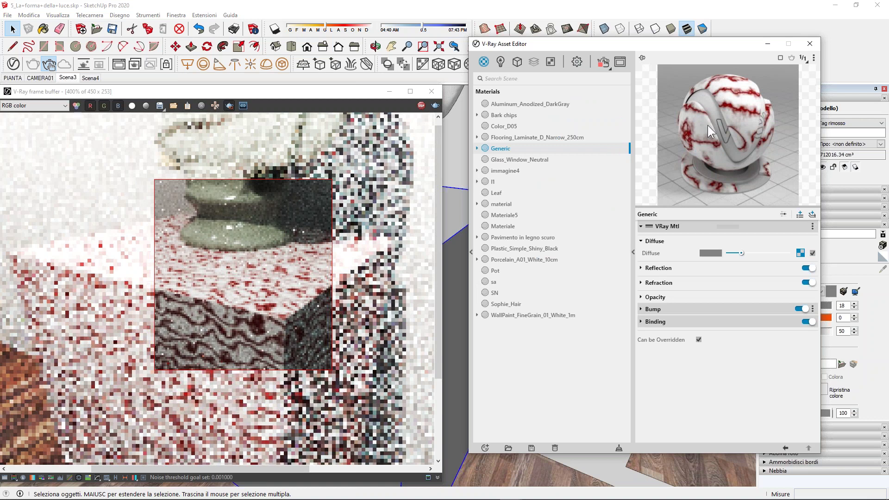
mouse_move(716, 209)
mouse_down()
mouse_move(716, 240)
mouse_move(700, 190)
mouse_up()
click(800, 235)
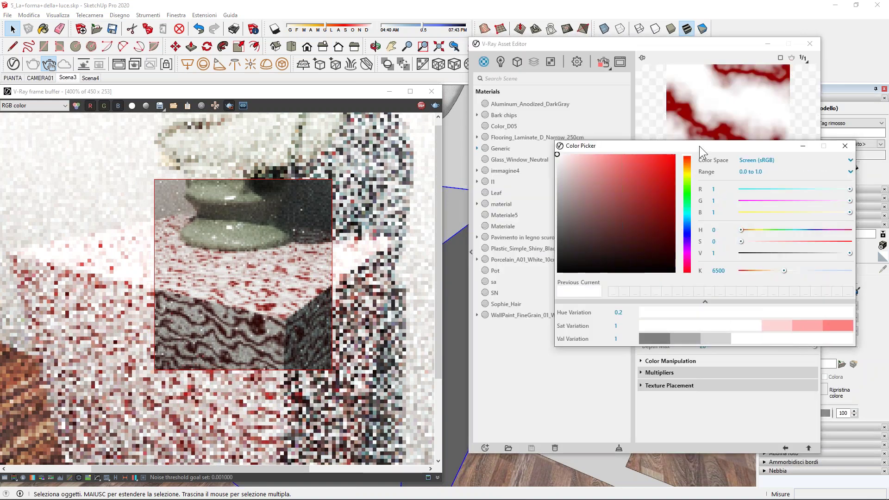
mouse_move(699, 146)
mouse_down()
mouse_move(643, 348)
mouse_move(639, 265)
mouse_up()
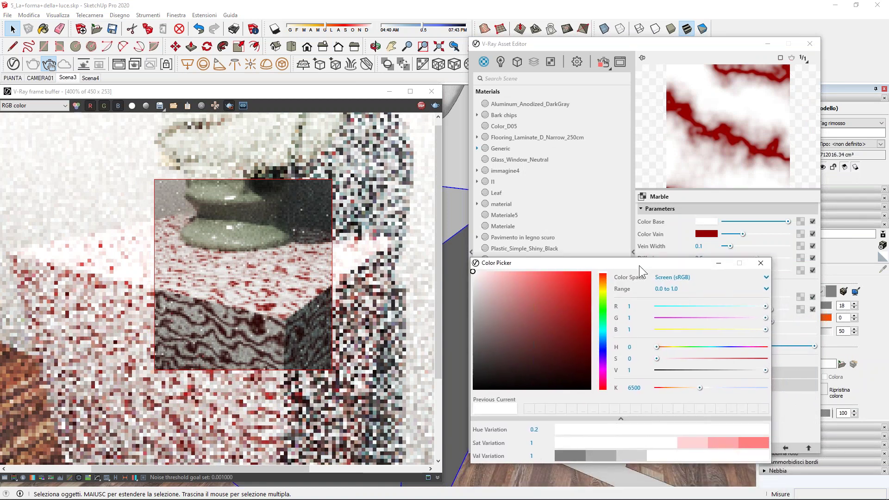
Make the marble base light grey and the veins greyish pink (RGB 0.499, 0.423, 0.423).
drag(476, 307, 476, 338)
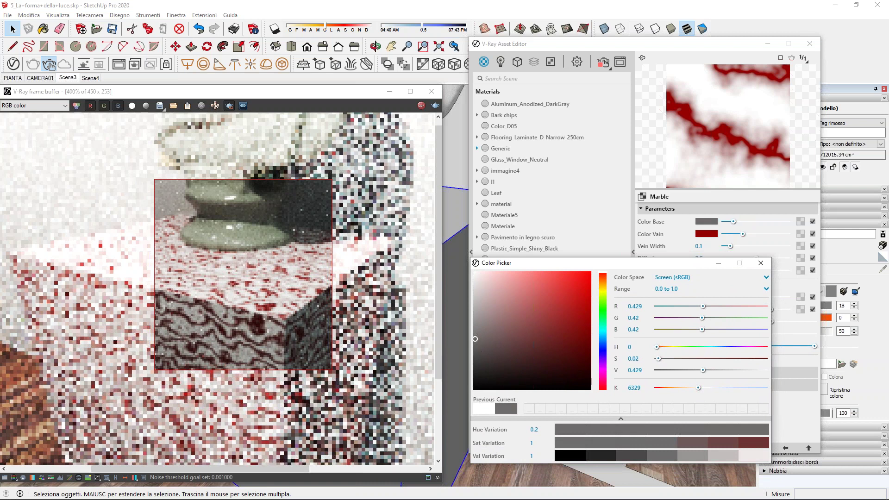
drag(476, 339, 476, 326)
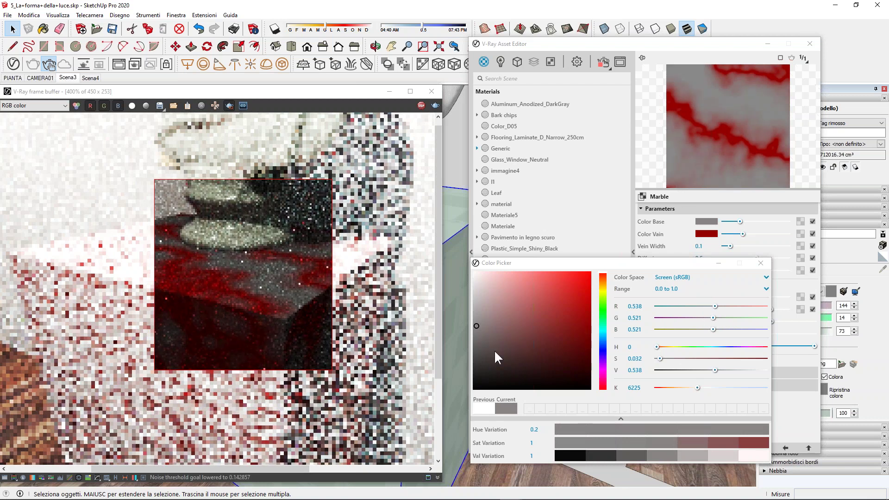
drag(477, 322, 475, 316)
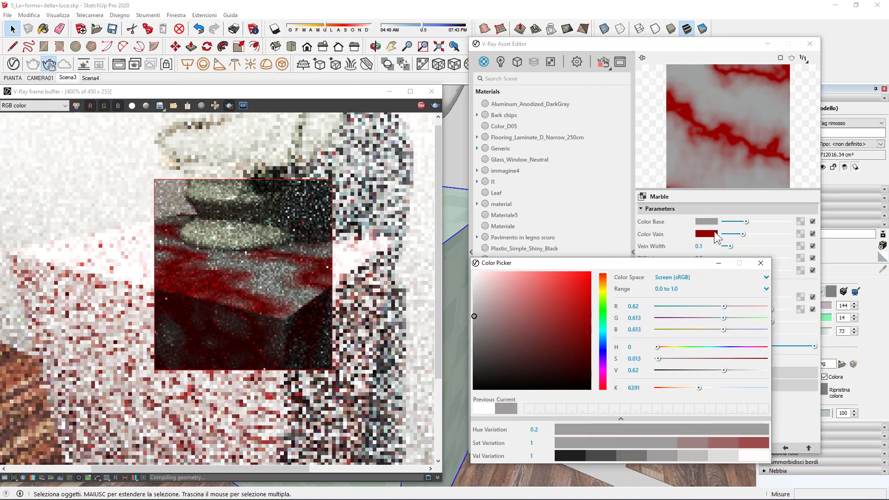
drag(632, 262, 509, 147)
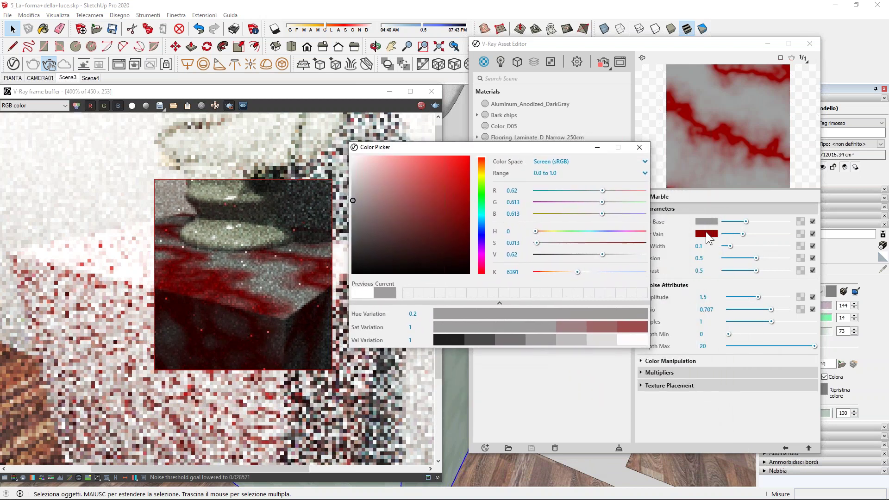
click(707, 234)
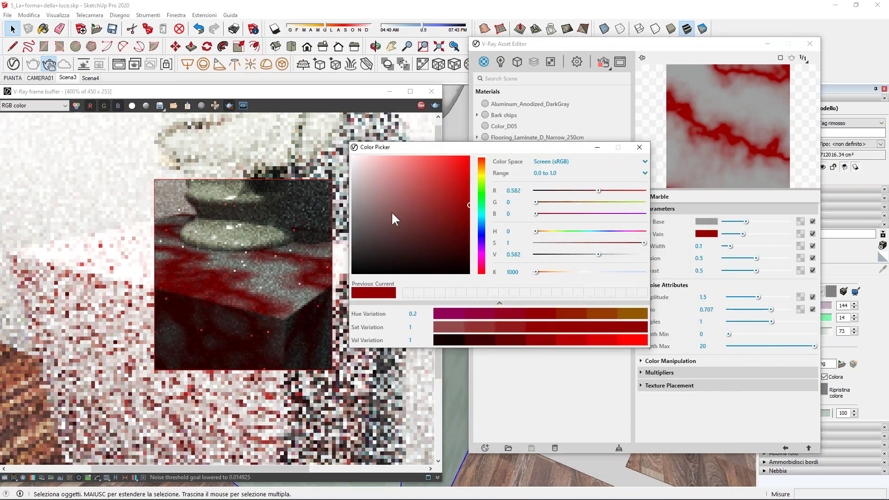
click(369, 215)
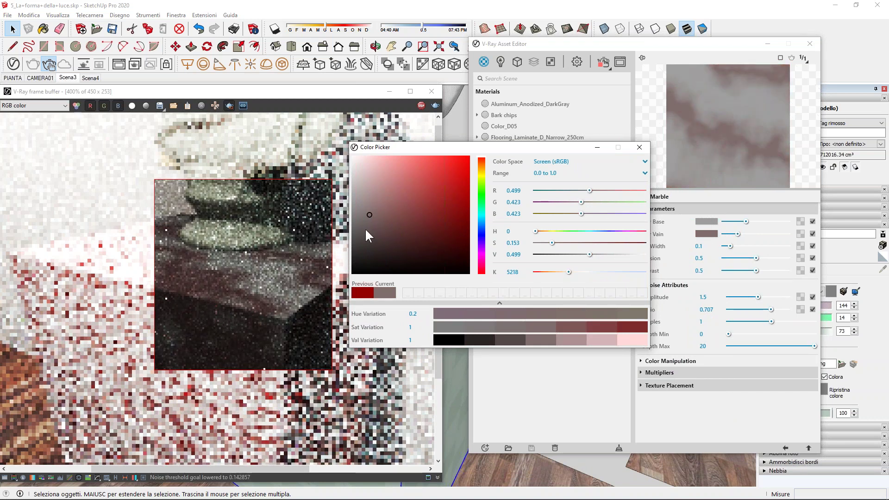
click(640, 148)
Set the Marble texture to repeat 6 times in locked U and V, then render a larger region.
click(646, 210)
click(644, 236)
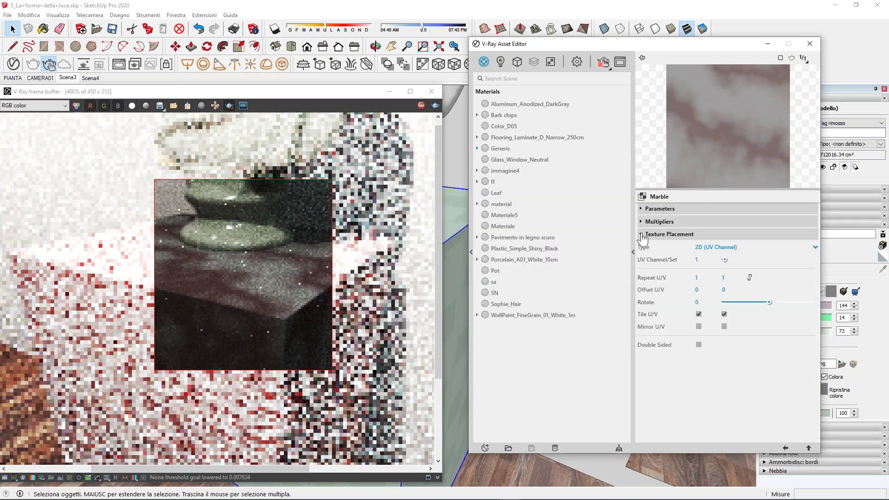
click(750, 276)
text(6)
key(Return)
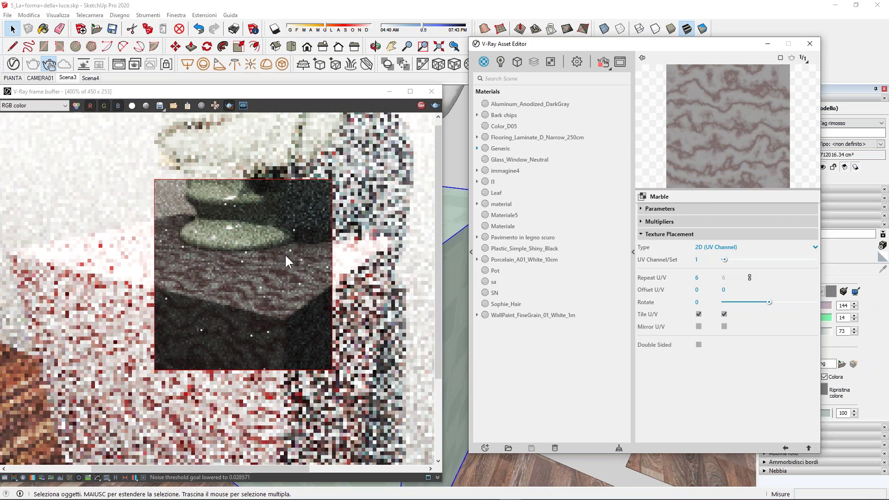
scroll(257, 221, down, 2)
drag(140, 195, 296, 328)
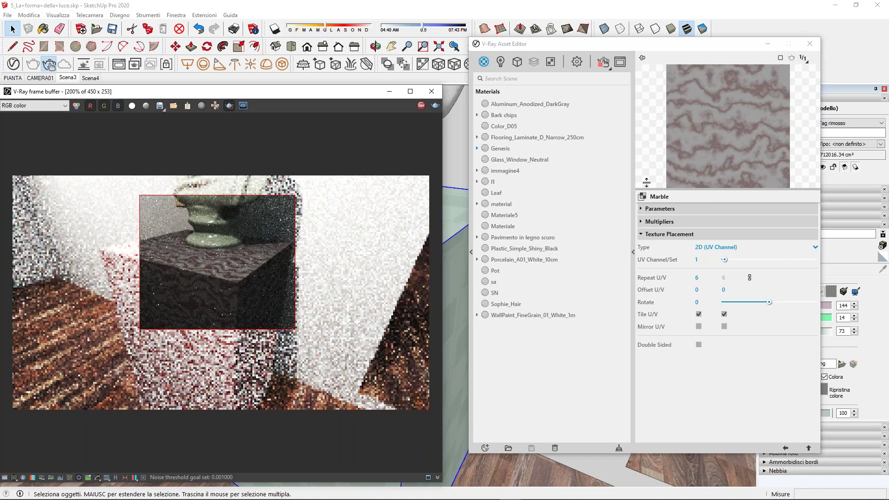
Lower the camera exposure to 4.16 EV and return to the Generic material.
click(577, 61)
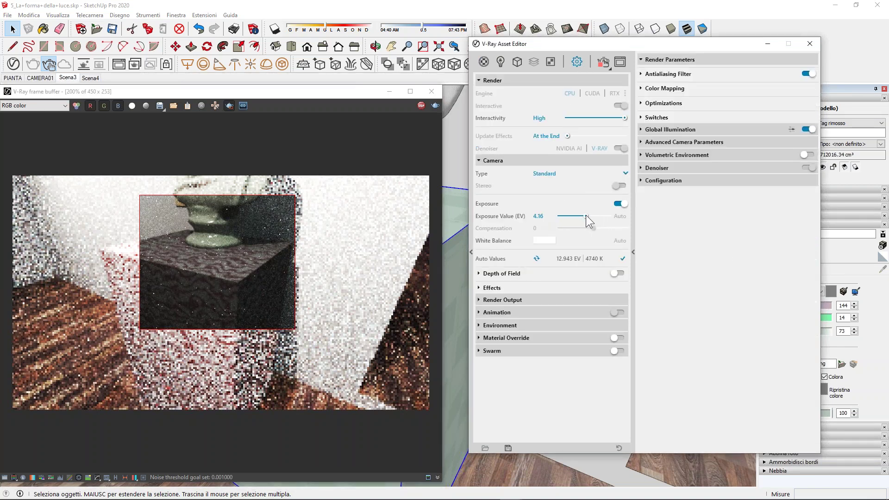
drag(586, 216, 584, 214)
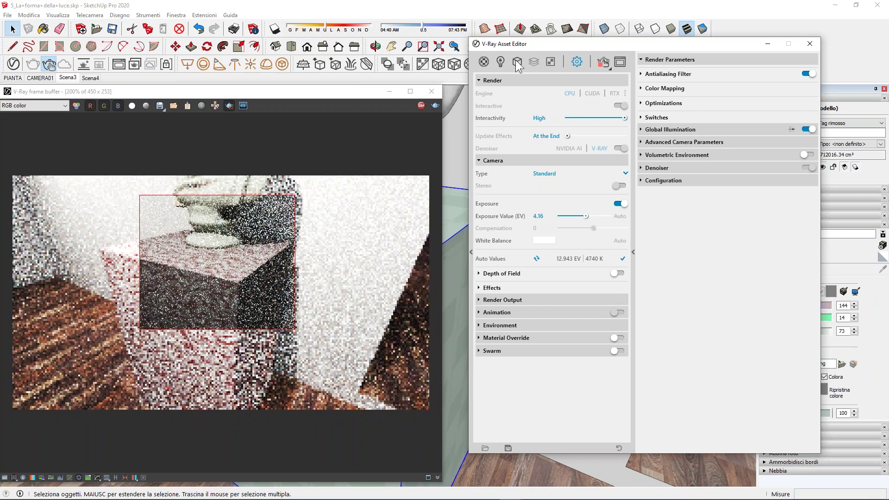
click(484, 63)
click(641, 234)
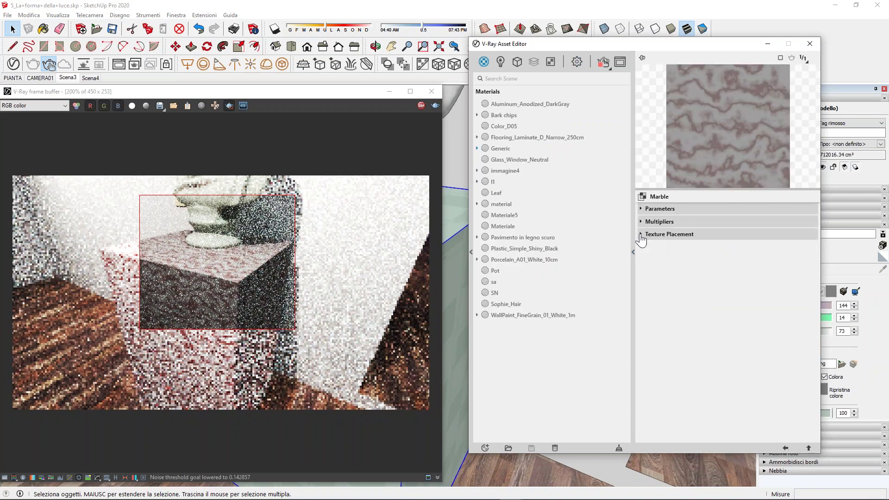
click(808, 449)
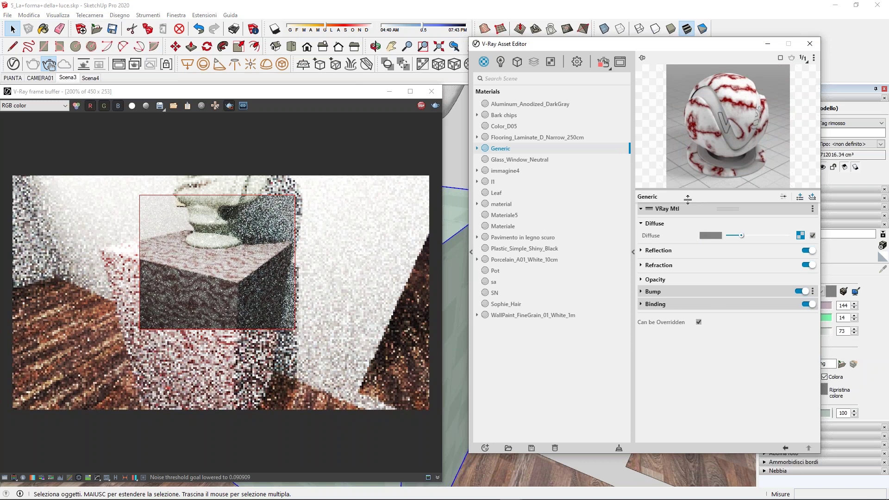
Give the Generic material a near-white reflection colour with glossiness 1.
drag(688, 199, 688, 248)
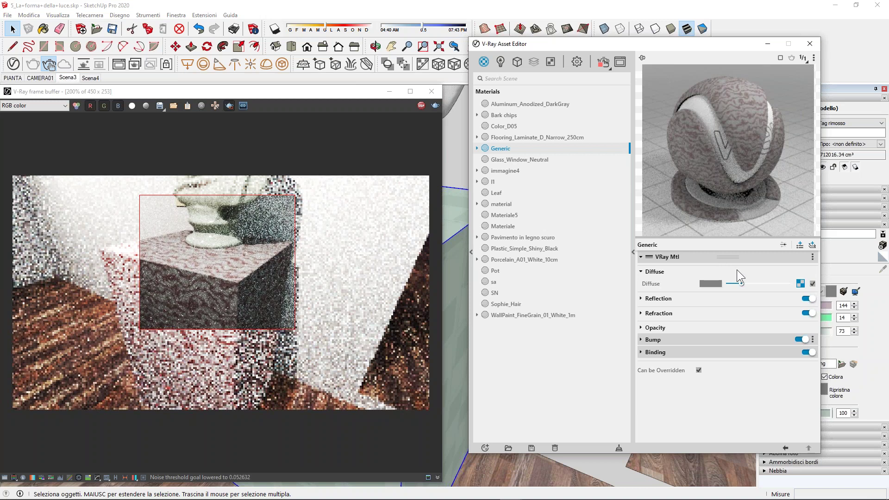
click(654, 301)
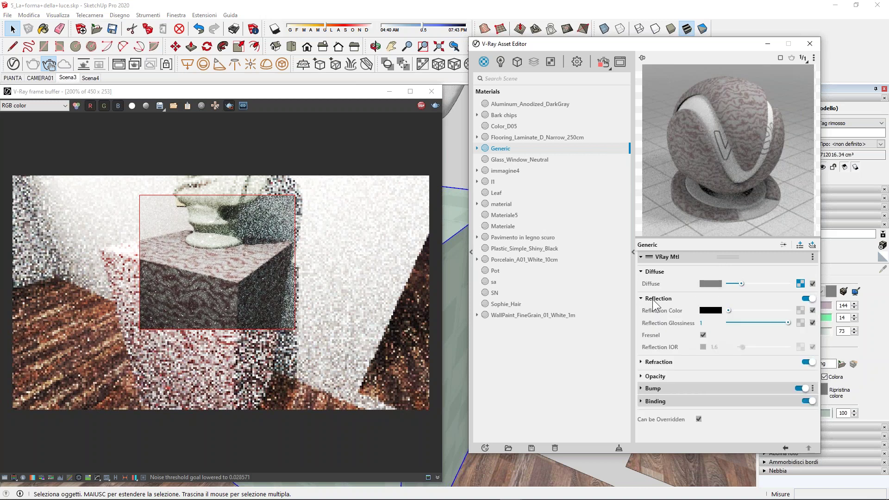
drag(729, 311, 774, 311)
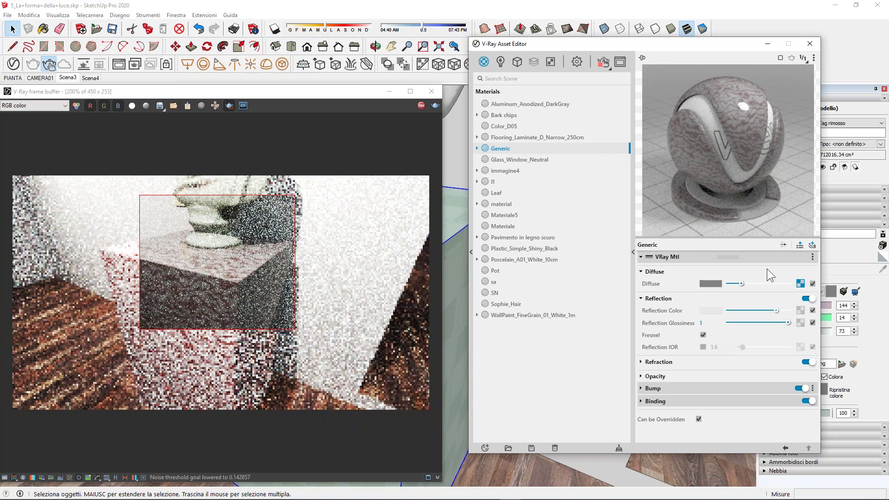
drag(746, 252, 732, 172)
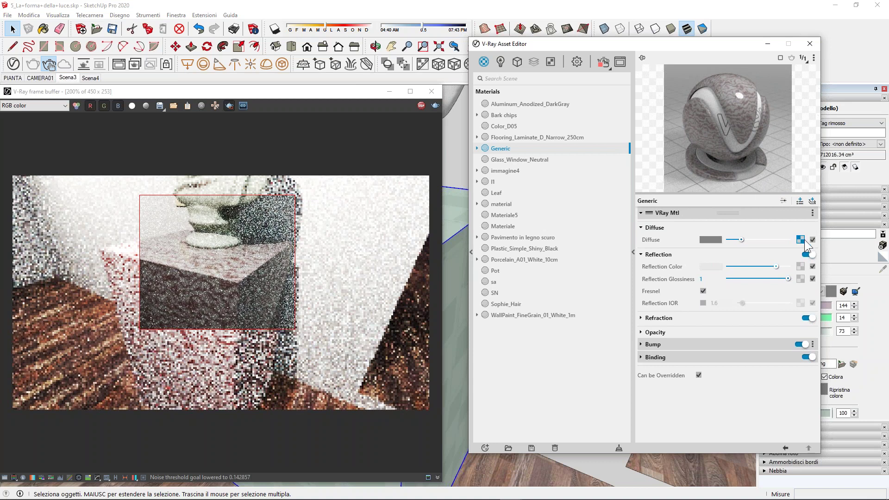
Copy the Diffuse marble texture and paste it as a copy into the Generic material's Reflection Color.
right_click(801, 240)
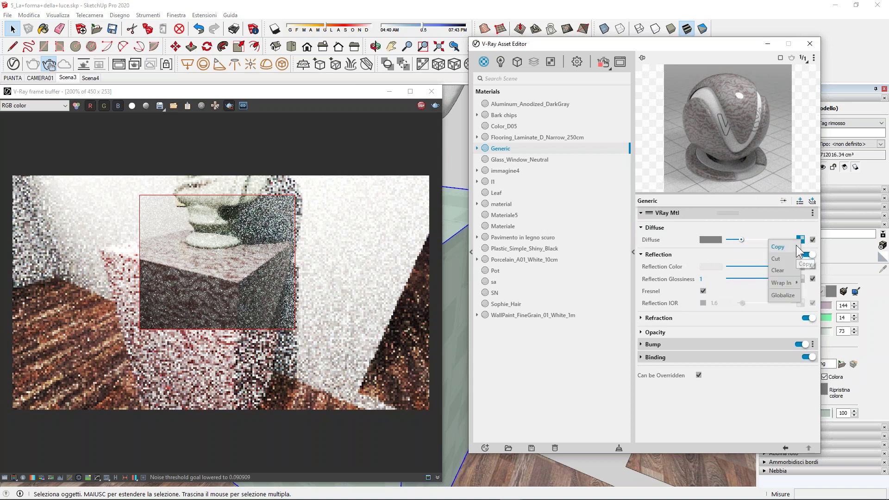
click(805, 264)
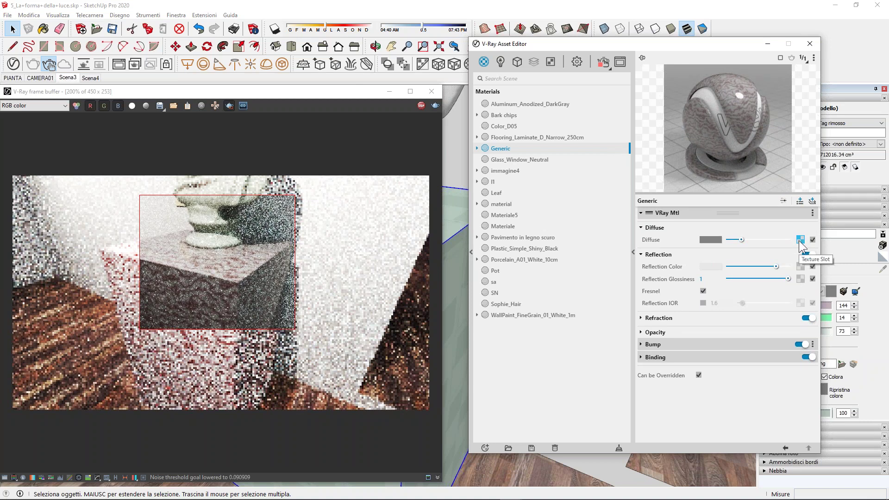
right_click(800, 267)
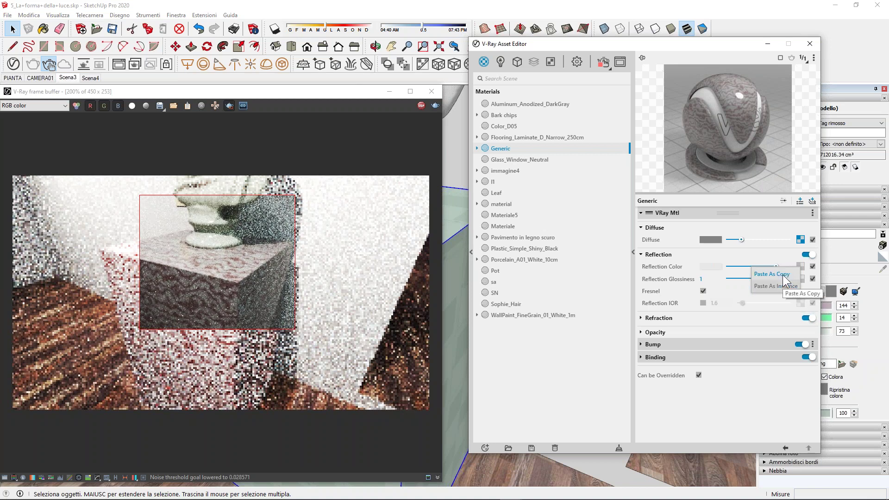
click(784, 276)
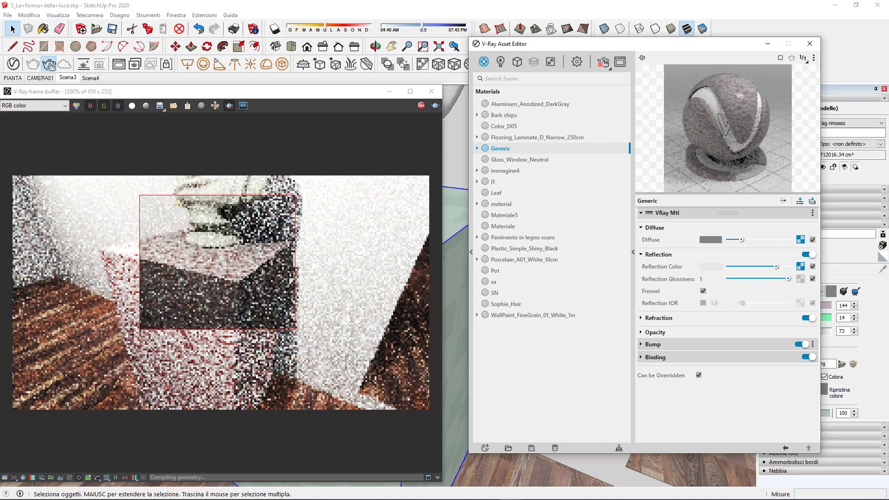
drag(719, 191, 718, 236)
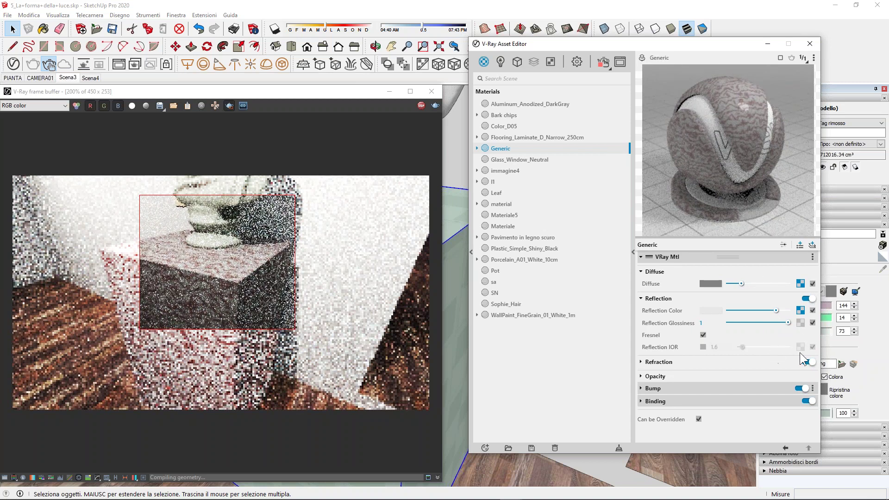
Lighten the reflection marble texture's Color Base and Color Vain, then tone the vein slightly darker.
click(801, 311)
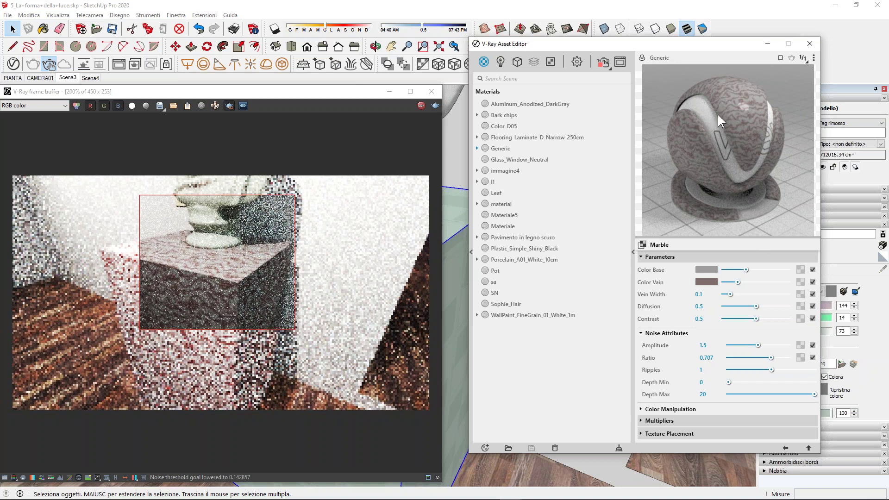
drag(750, 271, 775, 269)
click(751, 282)
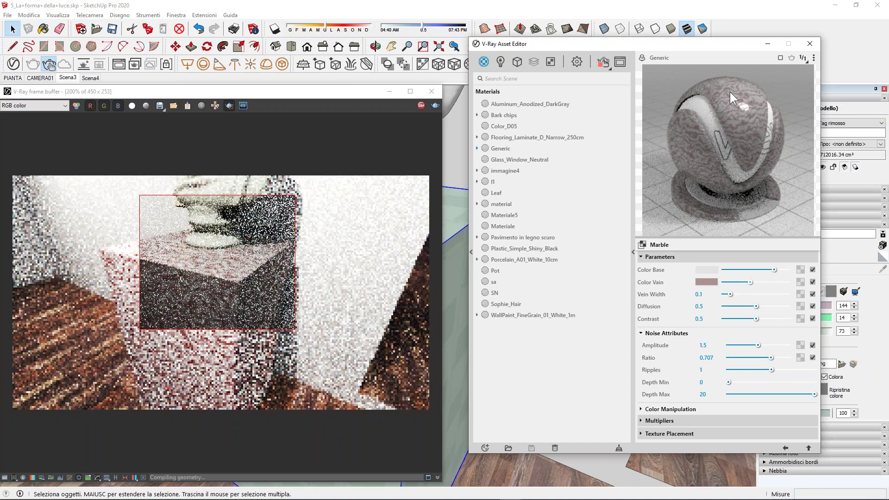
click(643, 57)
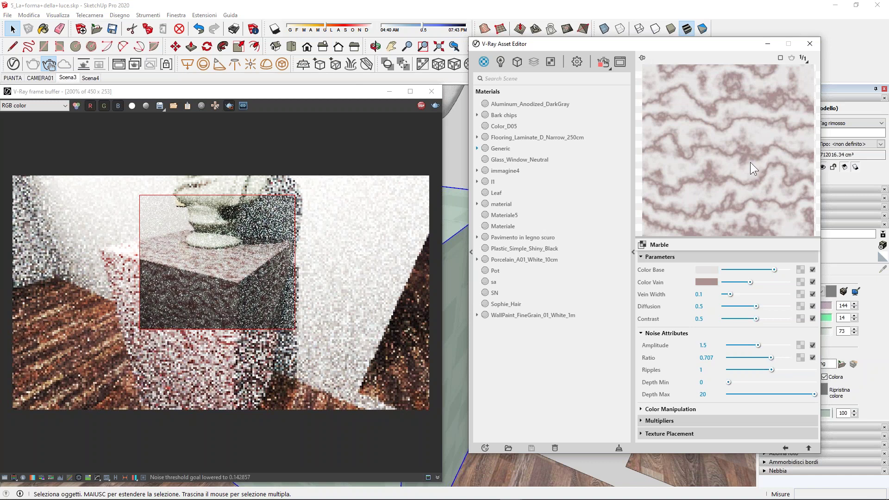
click(809, 448)
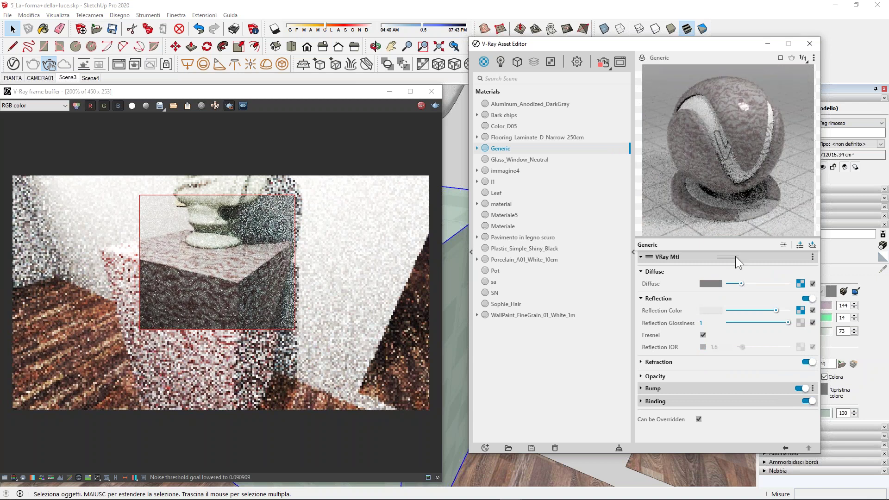
click(800, 310)
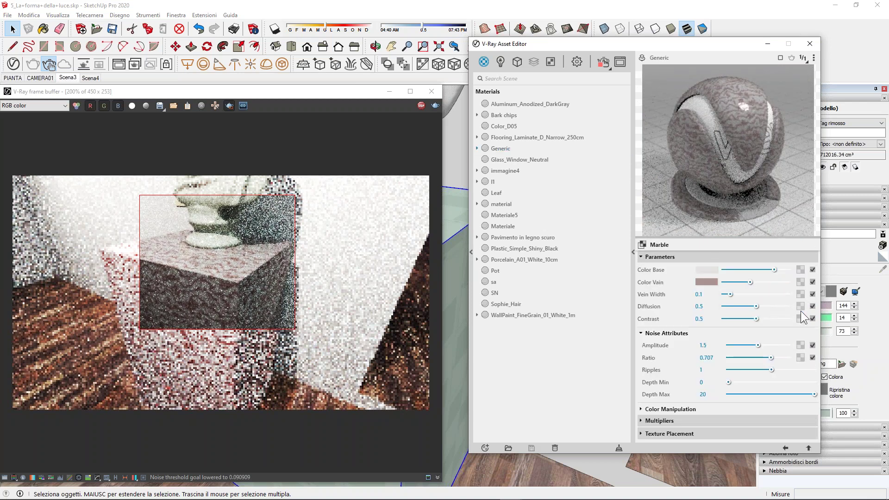
click(781, 269)
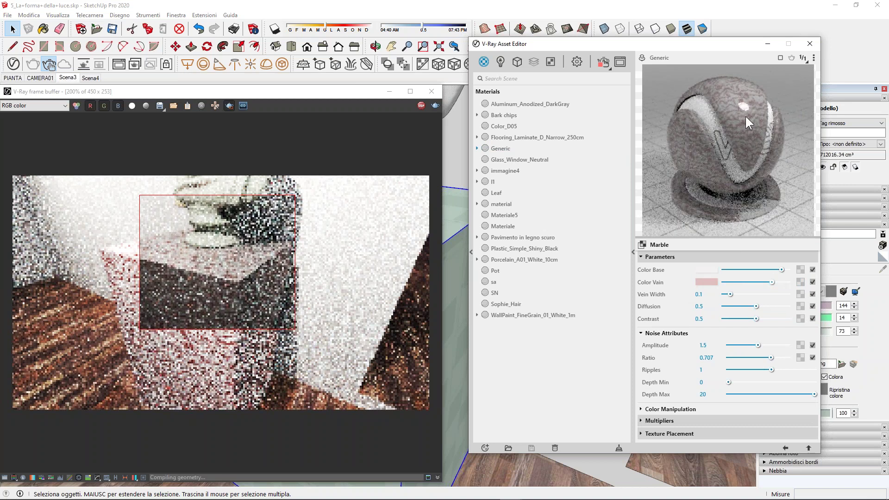
click(754, 282)
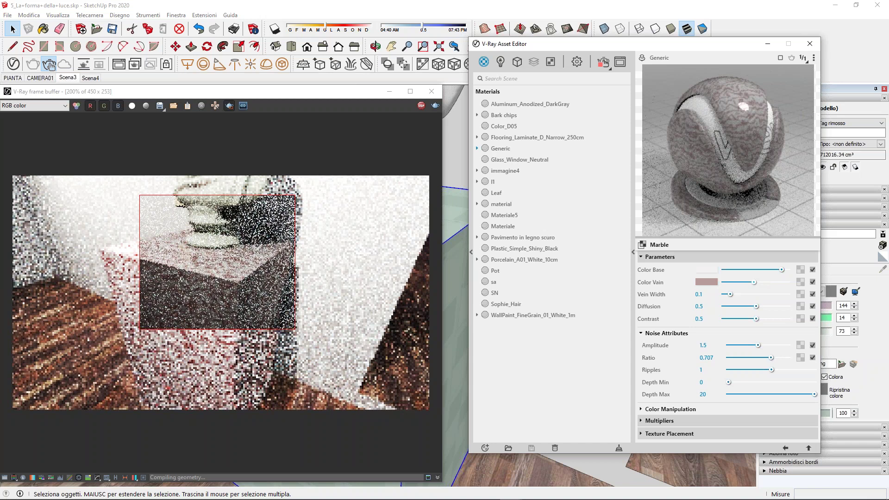
click(745, 282)
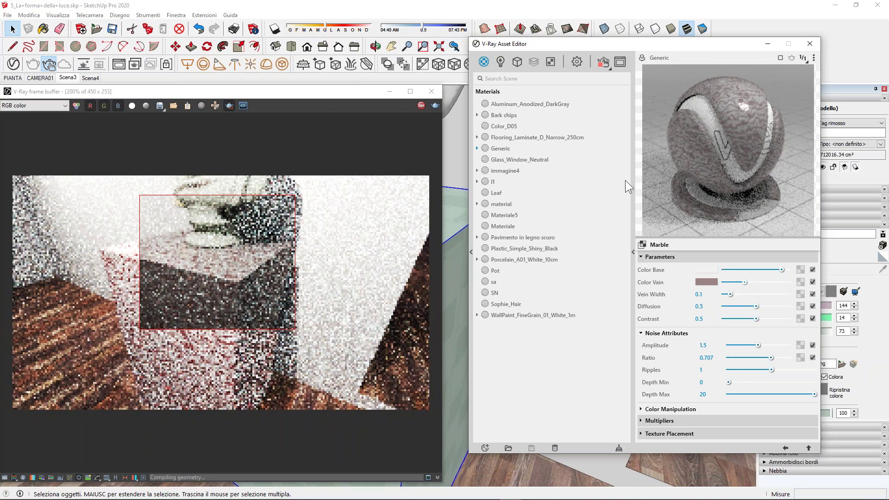
Stop the interactive render, clear its region, switch to Scena3 and move the V-Ray windows down.
click(421, 106)
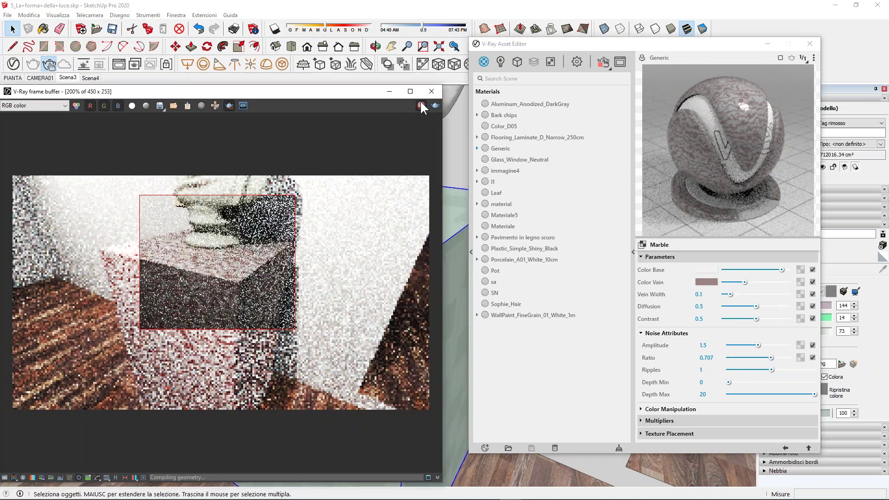
click(230, 106)
click(71, 79)
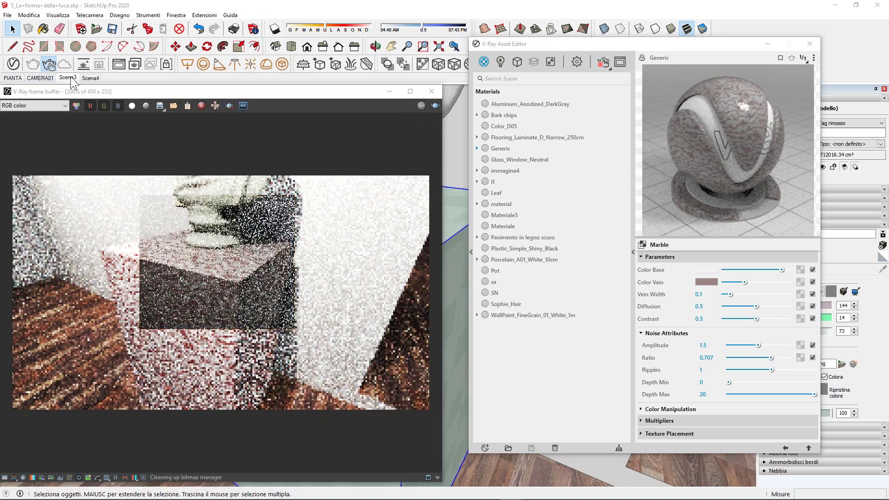
mouse_move(232, 91)
mouse_down()
mouse_move(250, 242)
mouse_move(237, 467)
mouse_up()
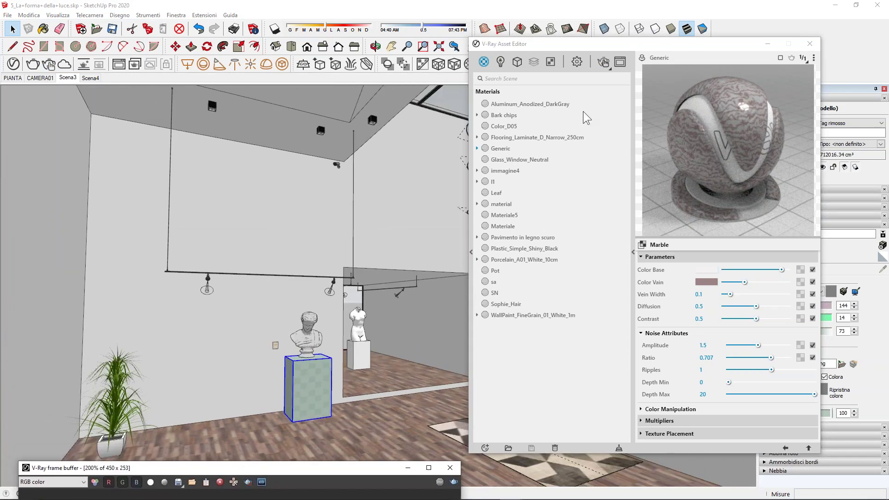
drag(587, 48, 622, 472)
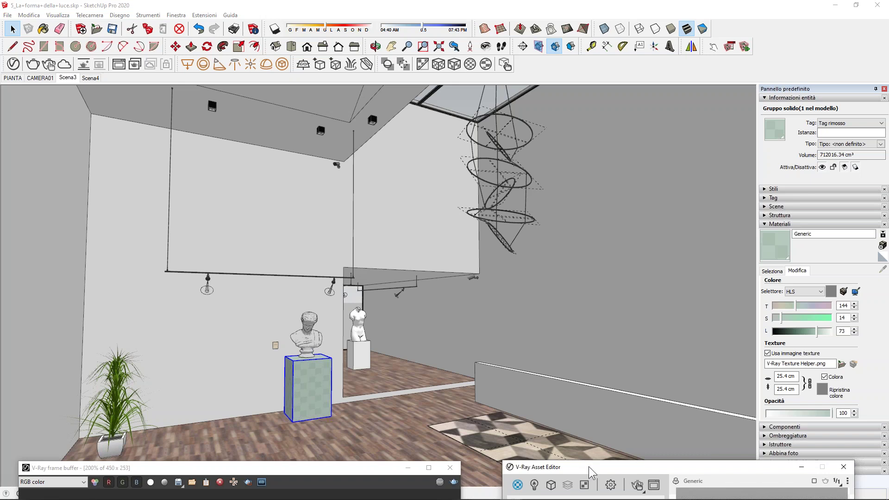
drag(589, 466, 589, 481)
drag(364, 474, 372, 489)
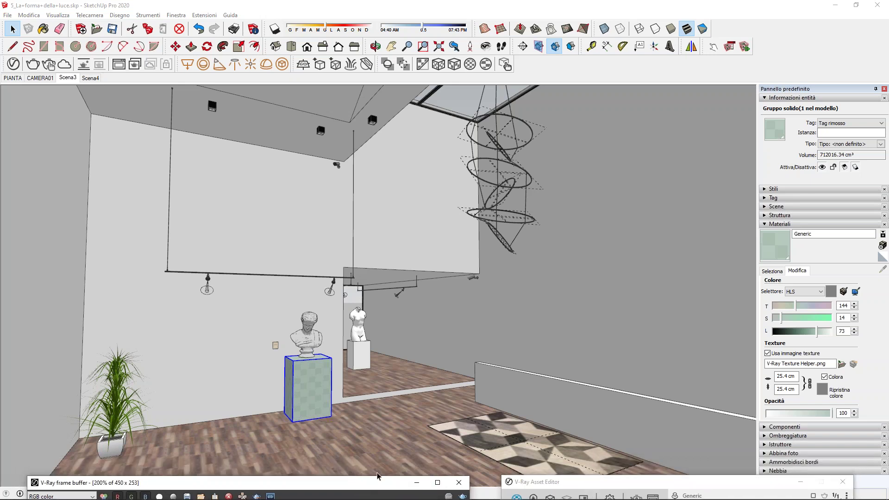
Zoom toward the rug, then import DE-BANDD-AD-LTE-GRA.skp through File > Importa.
click(114, 27)
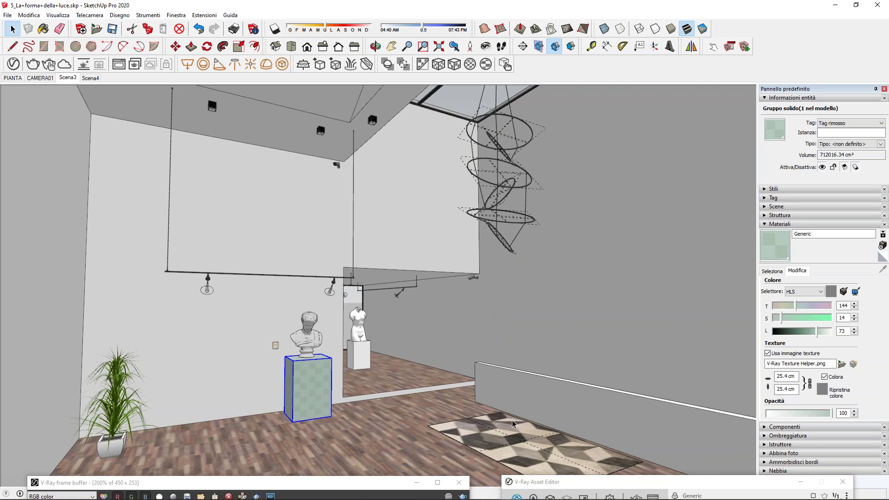
scroll(571, 411, up, 3)
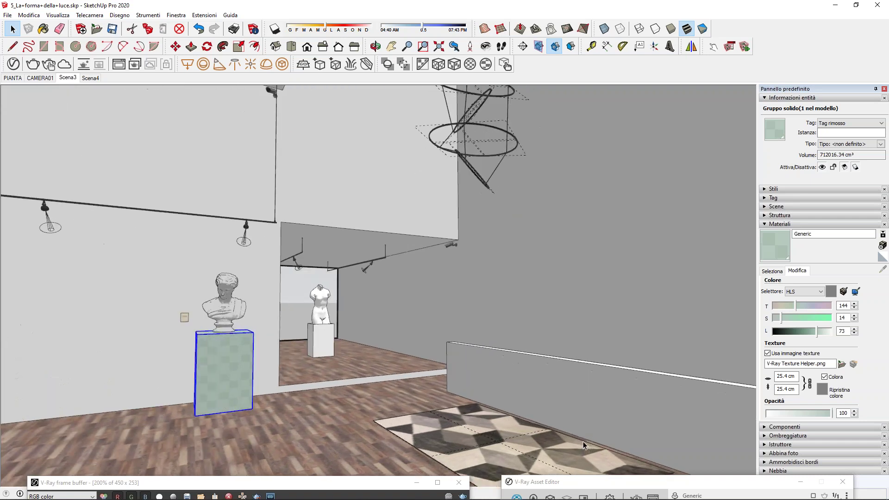
scroll(571, 411, up, 3)
shift+middle_drag(571, 411, 352, 293)
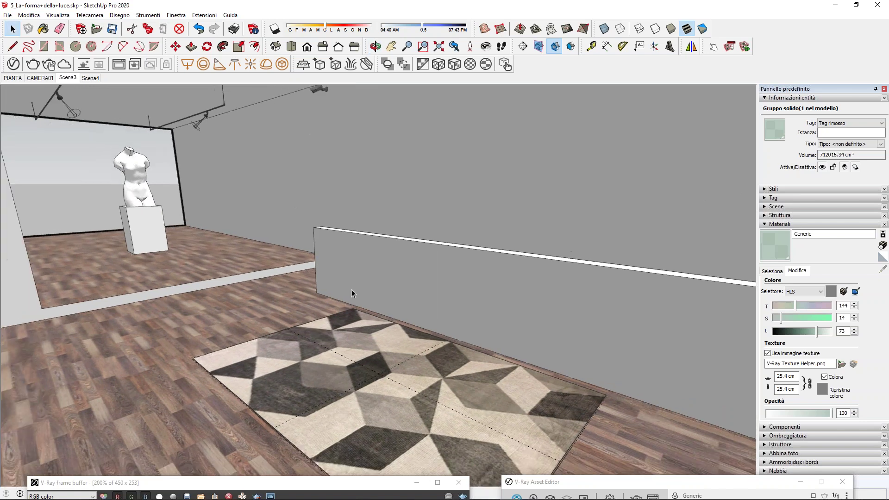
click(8, 15)
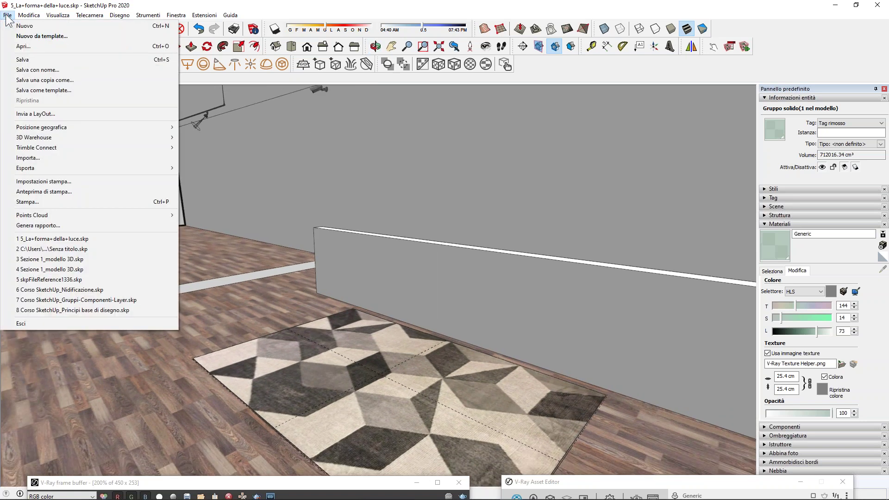
click(39, 158)
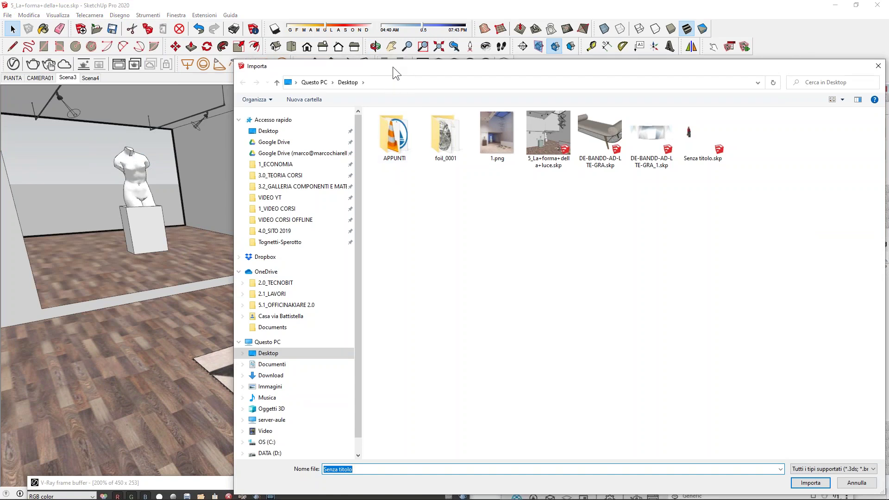
drag(393, 66, 225, 25)
double_click(436, 87)
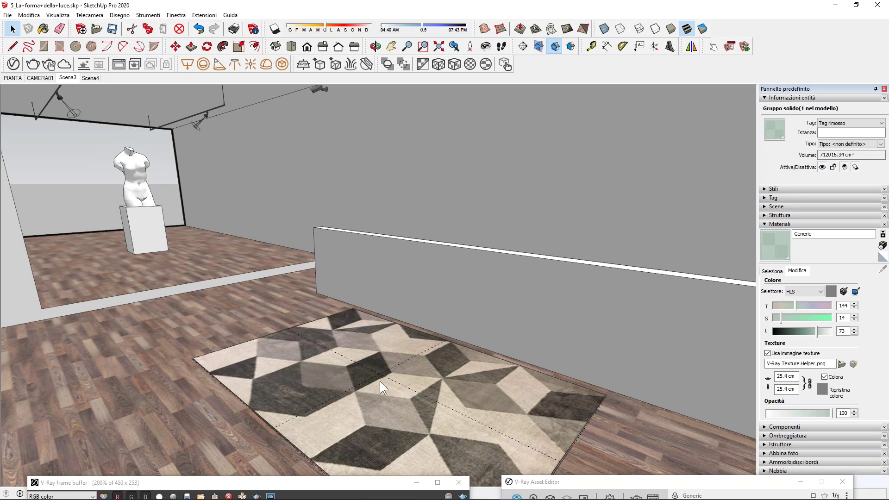
Drop the imported daybed onto the rug and zoom in to inspect it.
key(ctrl+v)
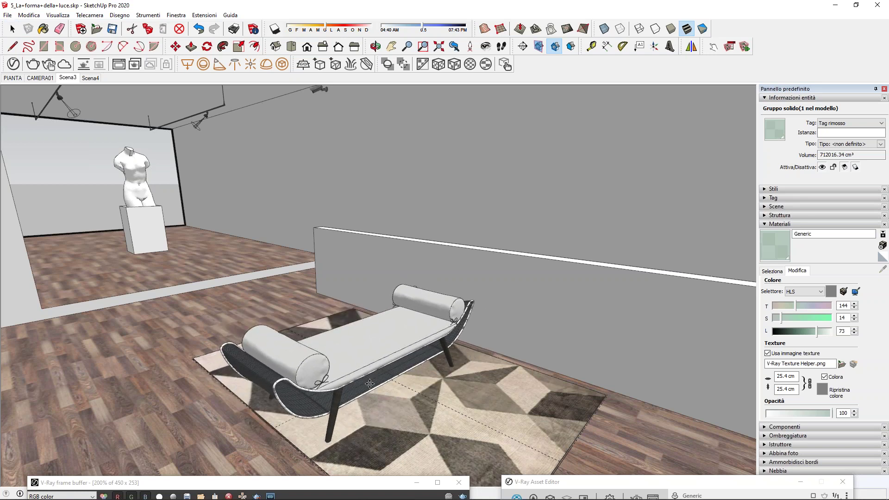
click(391, 371)
key(m)
middle_drag(419, 315, 269, 416)
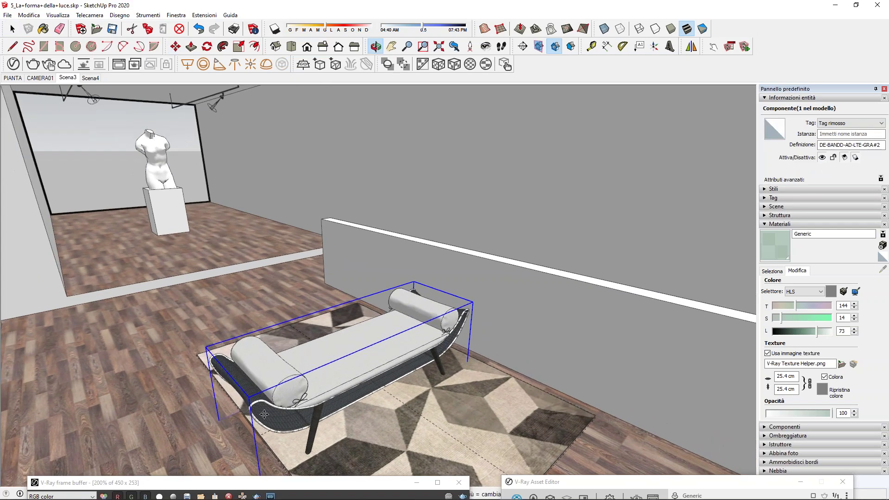
scroll(269, 415, up, 2)
scroll(270, 416, up, 2)
scroll(270, 416, up, 1)
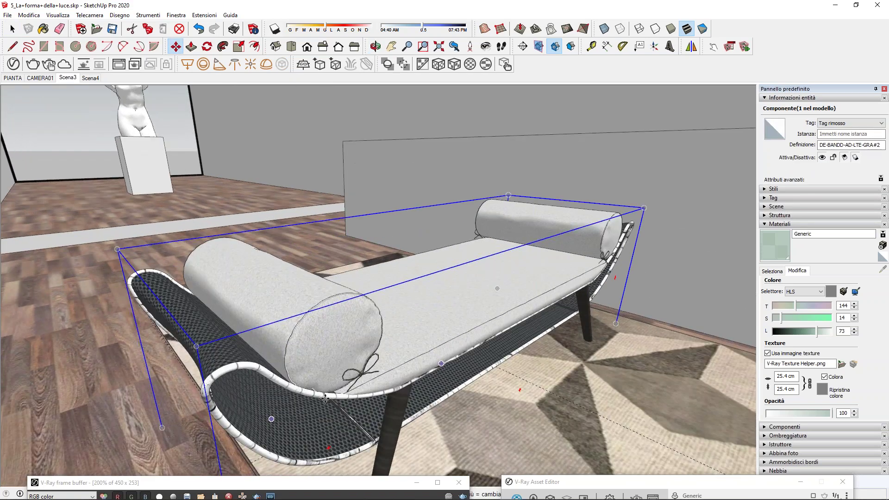
scroll(357, 378, up, 1)
scroll(357, 378, up, 1)
scroll(348, 342, up, 2)
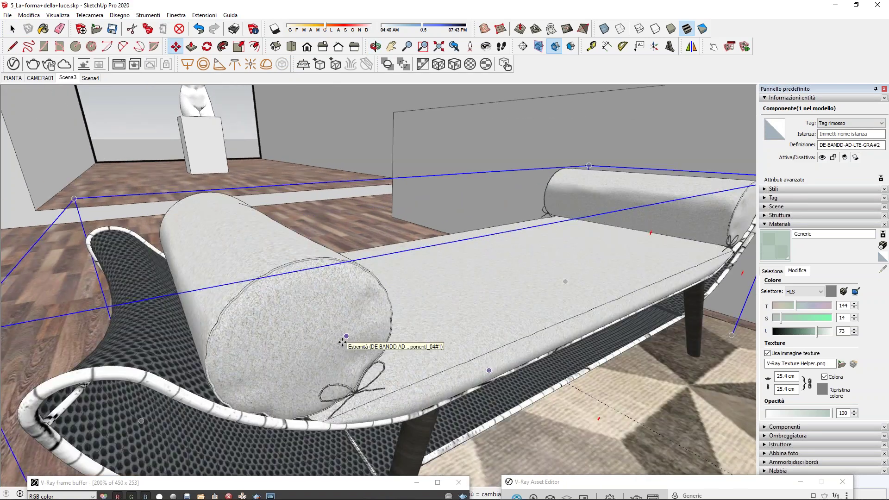
mouse_move(294, 330)
middle_down()
mouse_move(138, 381)
mouse_move(200, 311)
middle_up()
scroll(202, 312, down, 1)
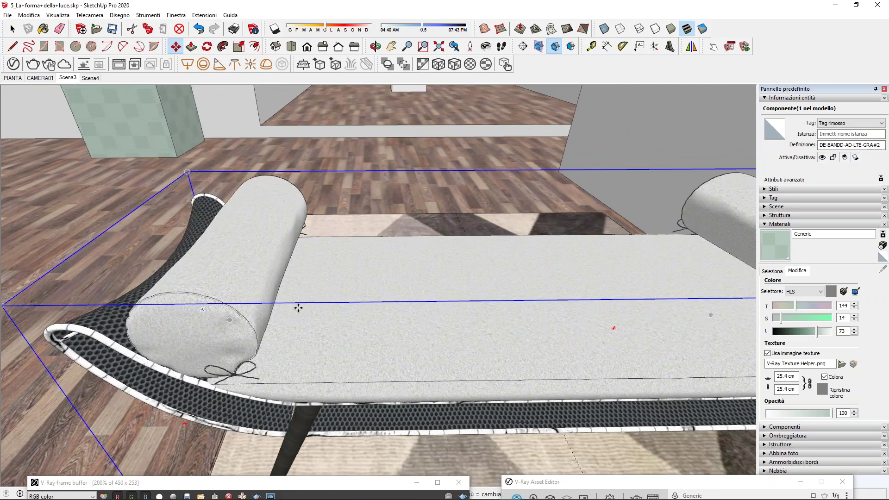
scroll(308, 298, down, 2)
Rotate the daybed and slide it into its final spot on the rug.
mouse_move(462, 284)
middle_down()
mouse_move(574, 358)
mouse_move(488, 198)
middle_up()
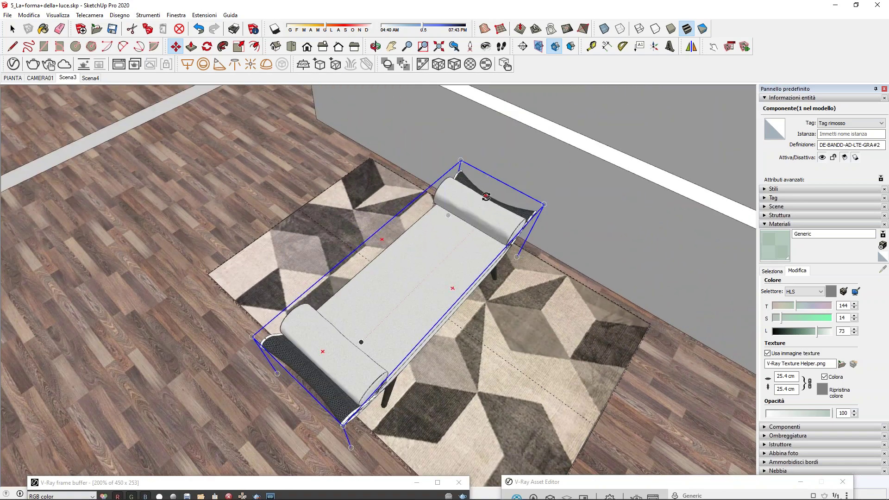
drag(488, 198, 463, 296)
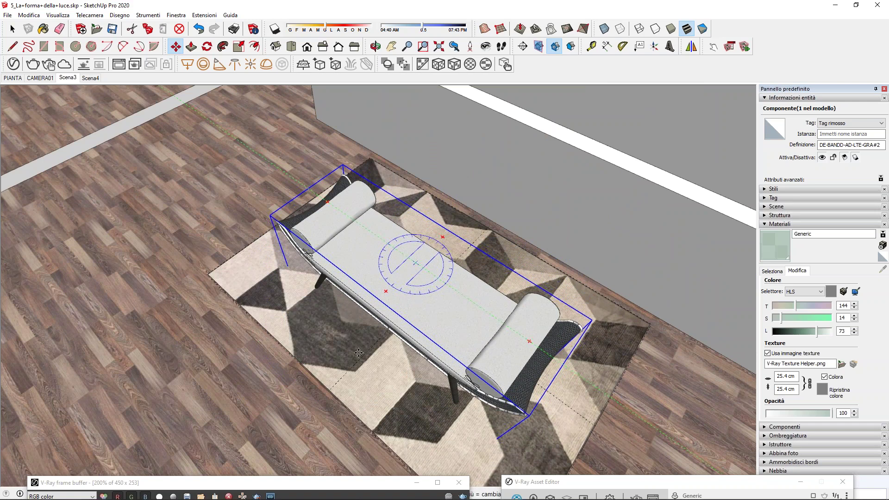
mouse_move(345, 350)
mouse_down()
mouse_move(380, 319)
mouse_move(408, 315)
mouse_up()
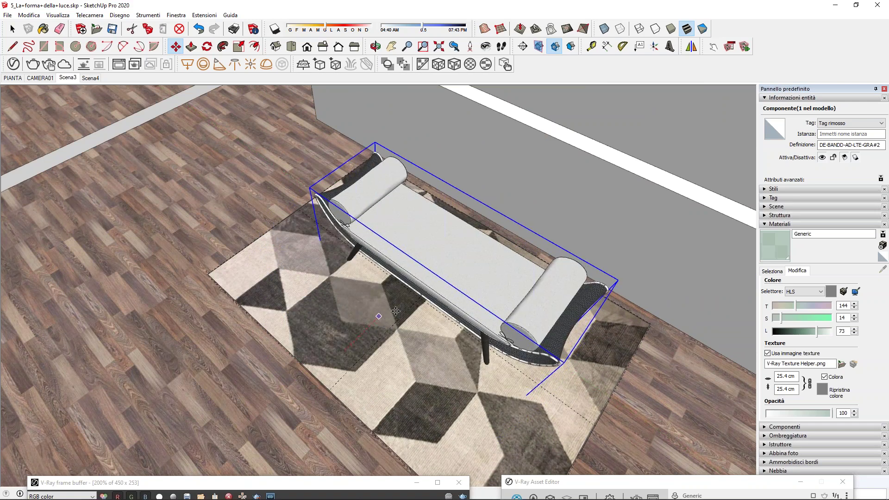
middle_drag(409, 314, 440, 182)
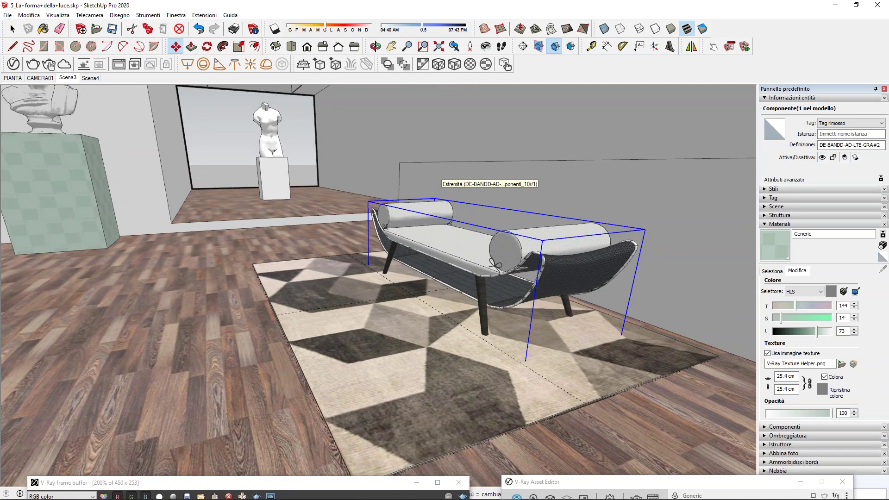
click(12, 29)
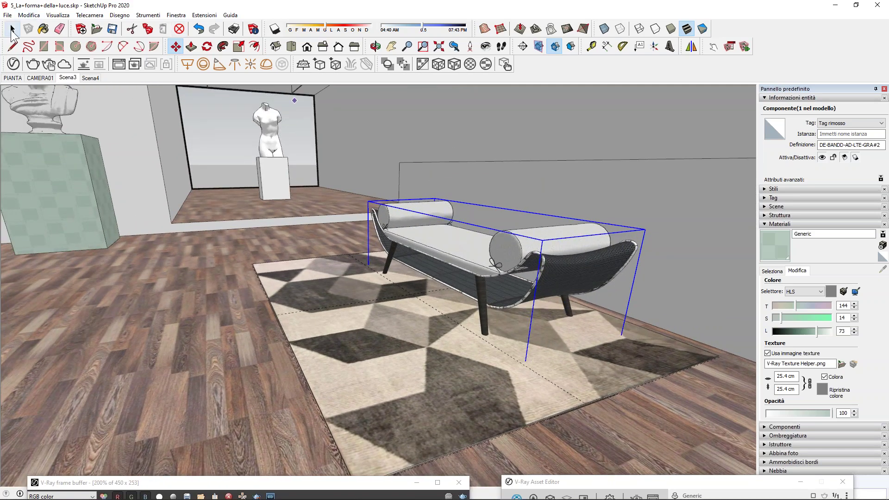
scroll(505, 282, up, 3)
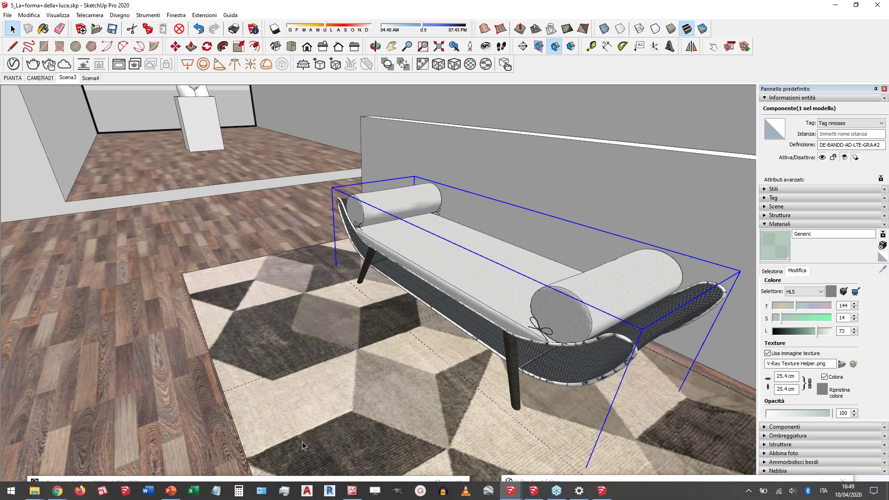
Export the selected daybed as a V-Ray proxy with 100 preview faces, replacing the original.
mouse_move(282, 483)
mouse_down()
mouse_move(274, 126)
mouse_move(260, 80)
mouse_move(271, 180)
mouse_up()
drag(257, 229, 264, 460)
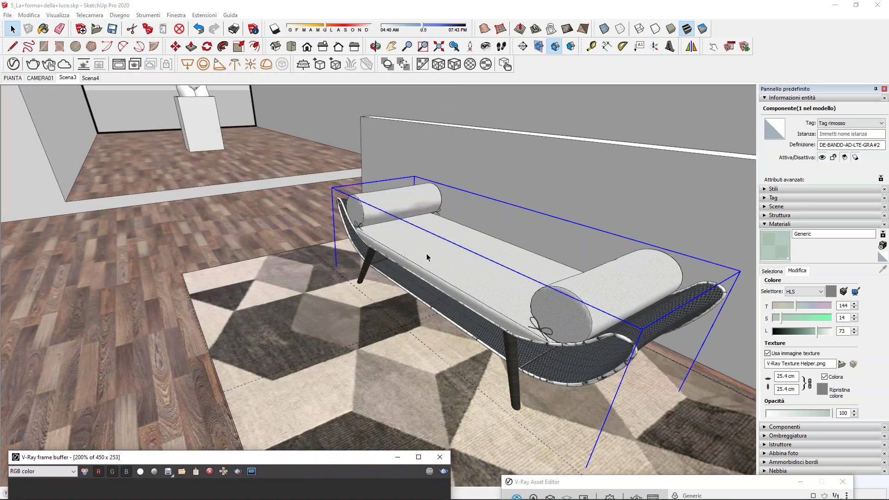
click(319, 64)
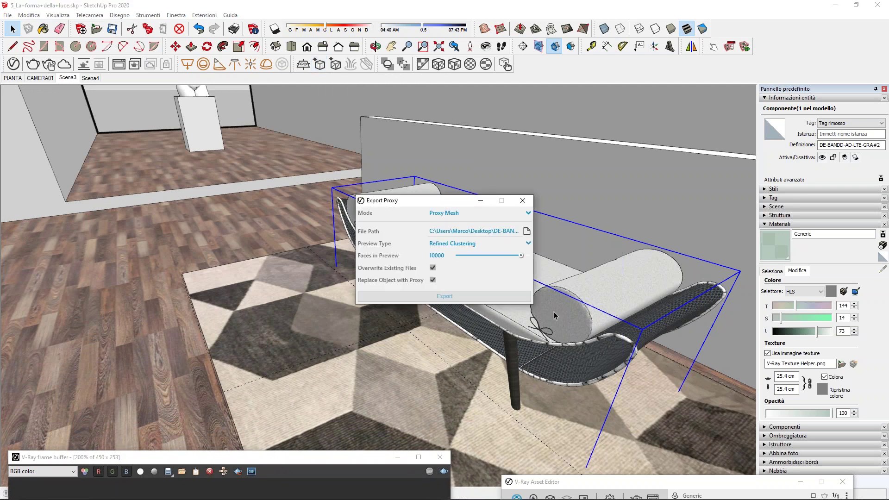
mouse_move(446, 204)
mouse_down()
mouse_move(251, 224)
mouse_move(363, 197)
mouse_up()
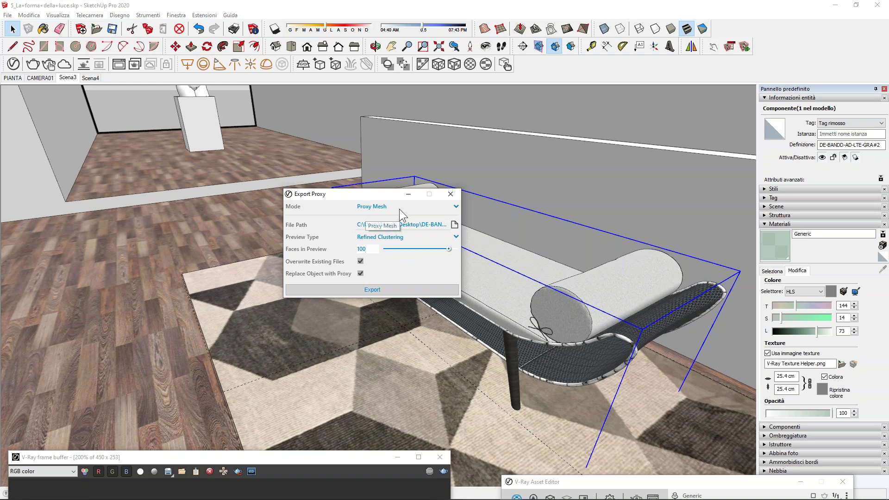
click(371, 292)
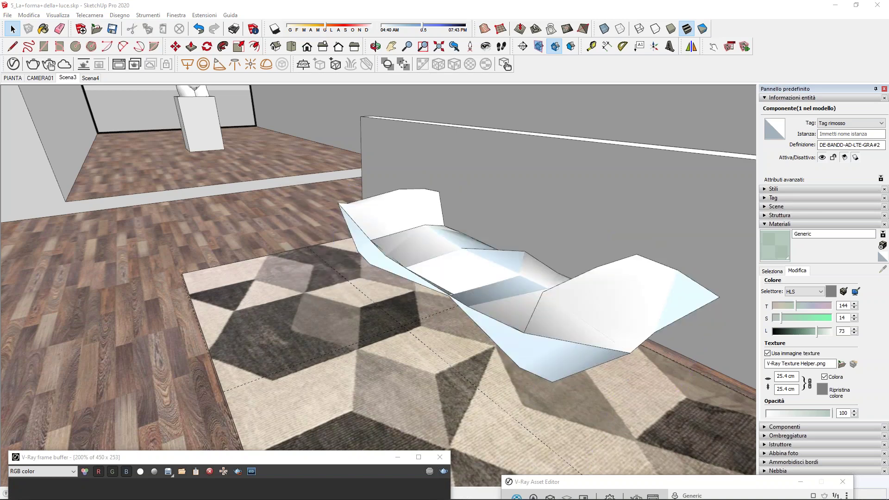
mouse_move(506, 313)
middle_down()
mouse_move(520, 234)
mouse_move(596, 228)
mouse_move(574, 207)
mouse_move(514, 235)
mouse_move(582, 286)
mouse_move(432, 223)
mouse_move(421, 241)
mouse_move(600, 475)
middle_up()
click(581, 286)
Open the V-Ray Asset Editor's Geometries list and bring up the daybed proxy's settings.
click(614, 484)
drag(611, 357, 616, 86)
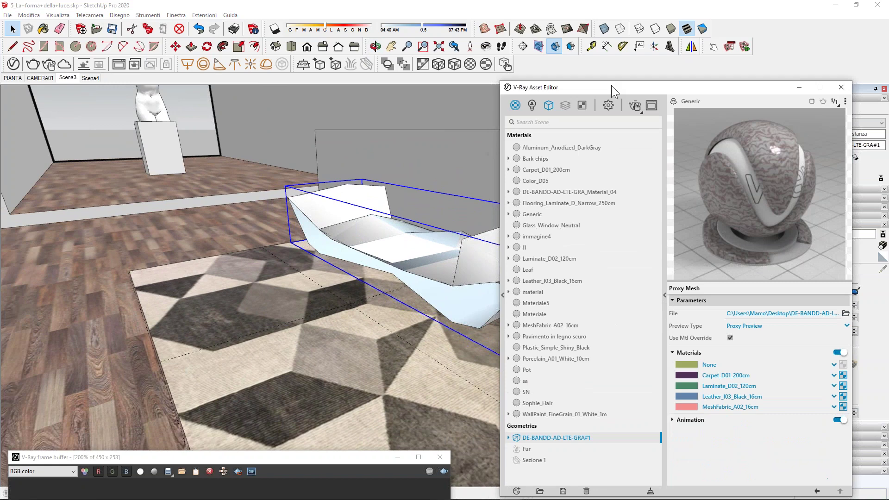
click(549, 104)
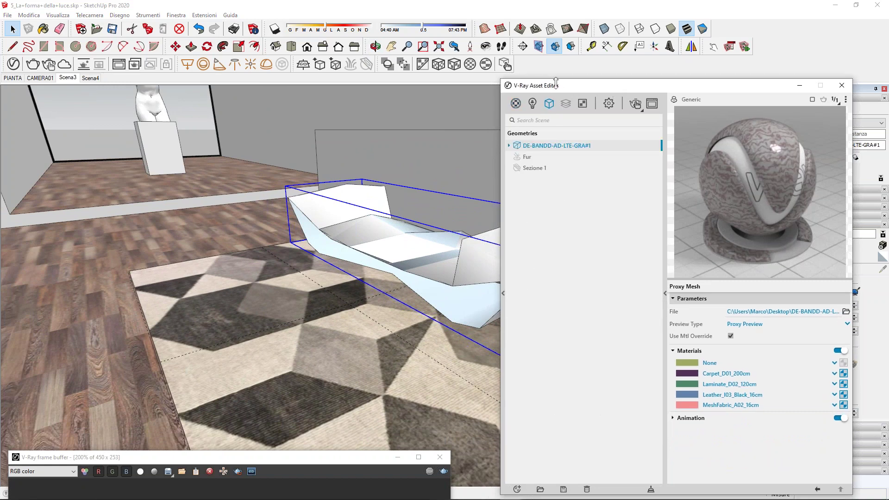
drag(554, 84, 567, 94)
mouse_move(439, 197)
middle_down()
mouse_move(367, 204)
mouse_move(486, 209)
middle_up()
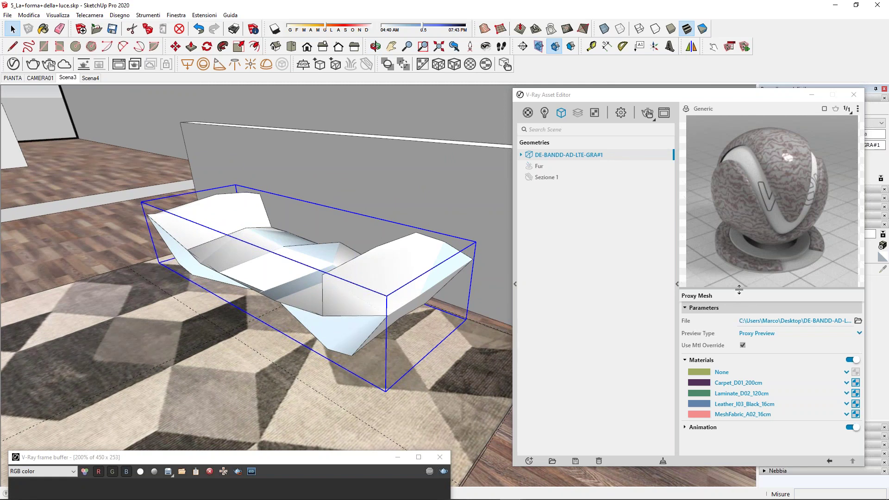
click(686, 109)
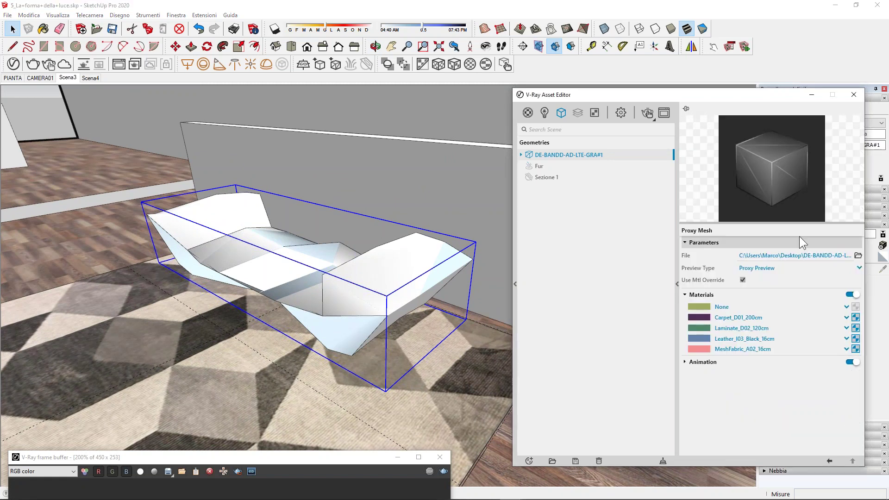
Try the proxy's Bounding Box and then Point (Origin) preview types.
click(860, 271)
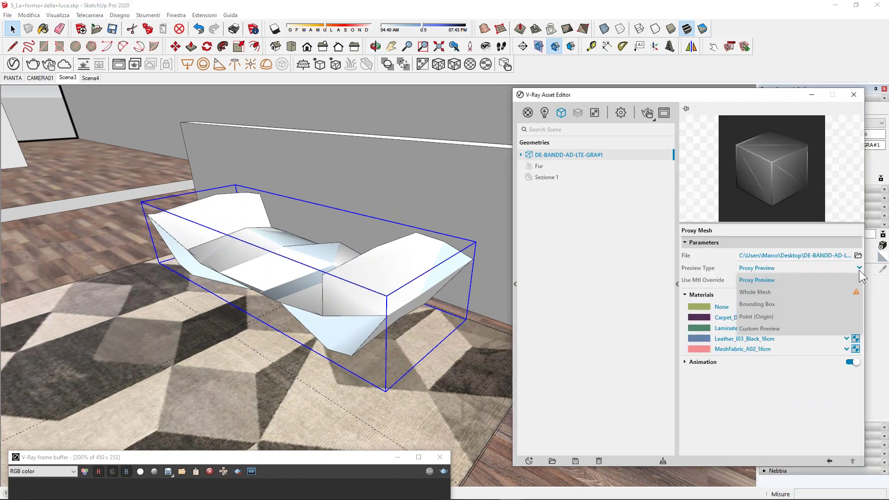
click(757, 305)
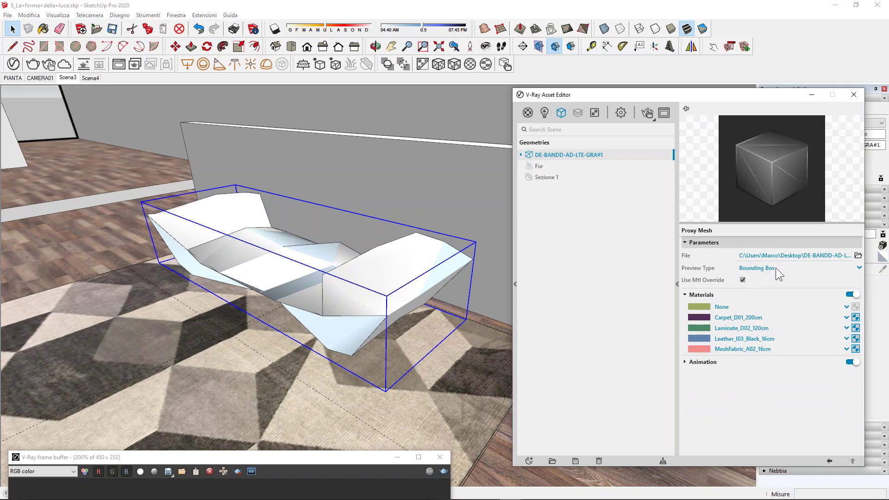
mouse_move(394, 255)
middle_down()
mouse_move(357, 238)
mouse_move(235, 224)
mouse_move(308, 299)
middle_up()
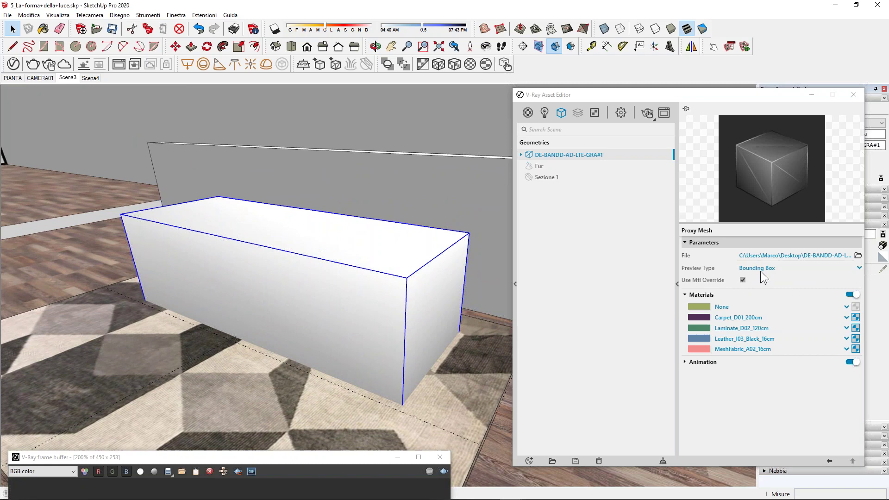
click(761, 269)
click(757, 319)
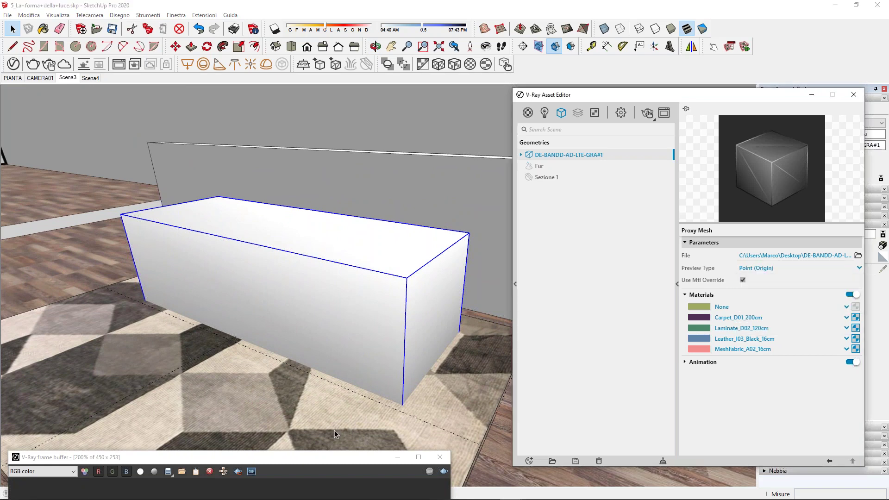
mouse_move(368, 354)
middle_down()
mouse_move(312, 286)
mouse_move(350, 264)
mouse_move(397, 357)
mouse_move(254, 202)
middle_up()
scroll(407, 280, down, 3)
scroll(408, 279, down, 1)
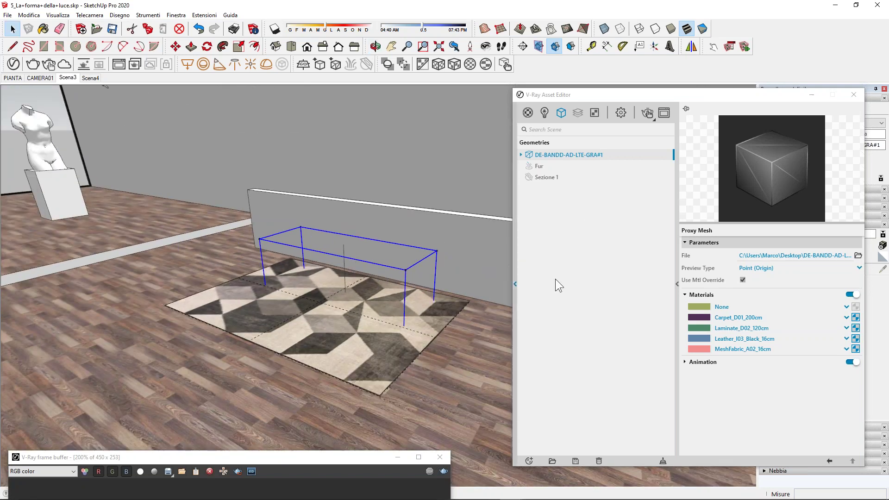
Set the proxy's preview type back to Proxy Preview.
click(760, 267)
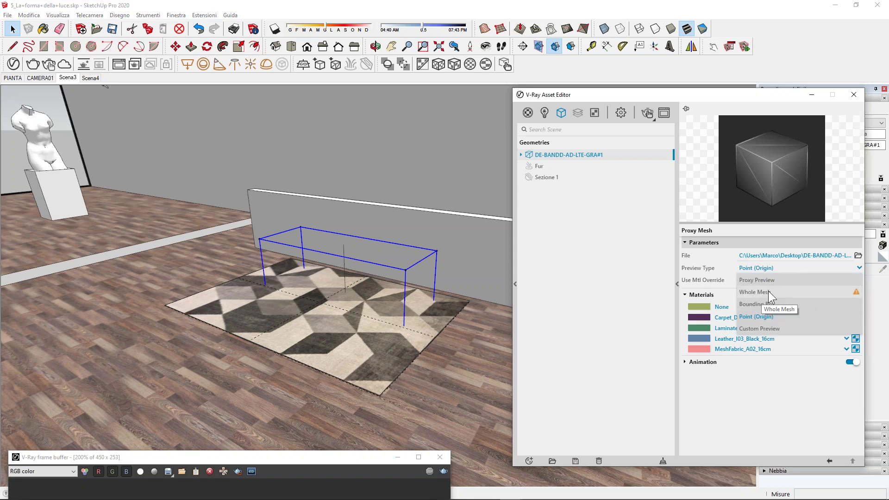
click(771, 283)
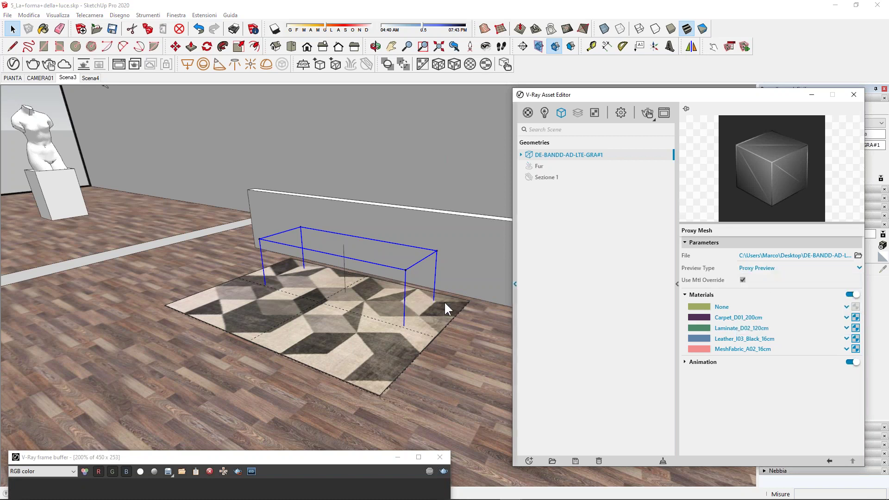
middle_drag(438, 299, 468, 297)
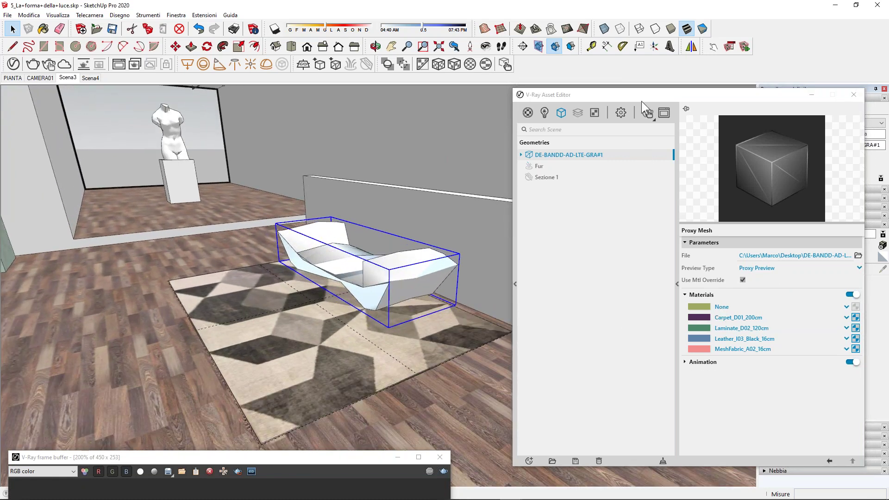
drag(641, 97, 620, 100)
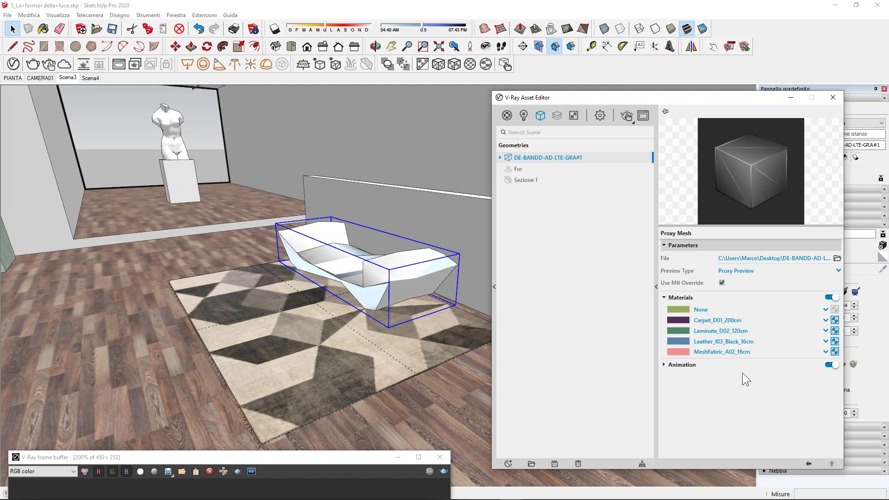
Check the carpet slot's material choices, then start and cancel a proxy import.
click(826, 320)
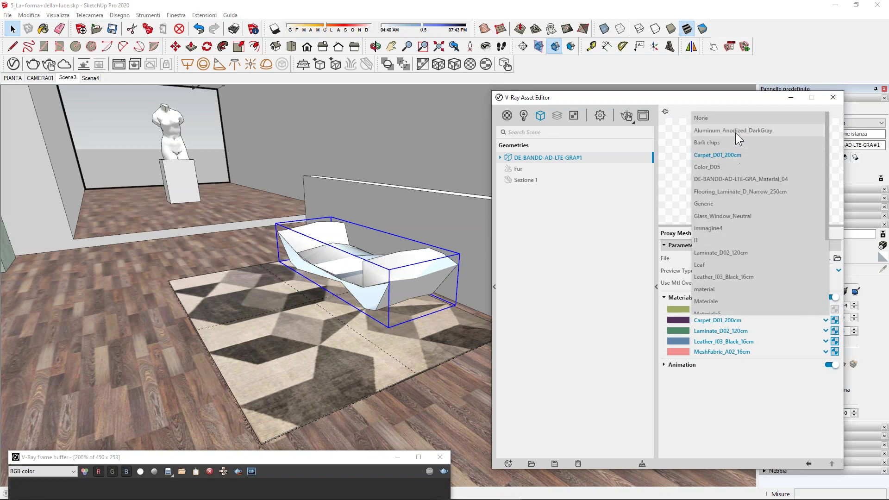
click(617, 337)
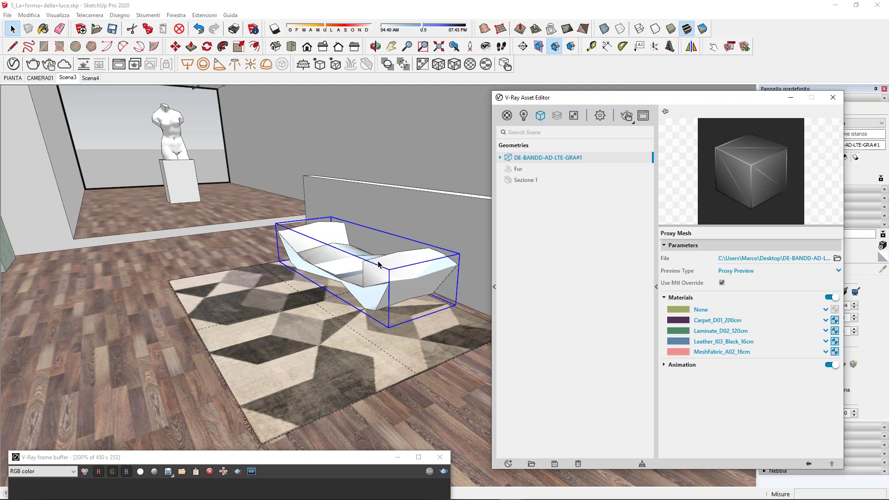
scroll(313, 243, up, 3)
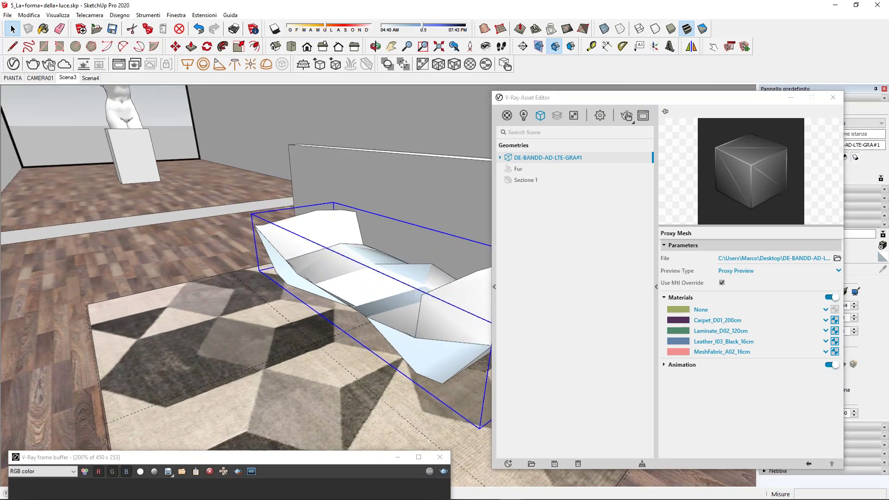
click(336, 66)
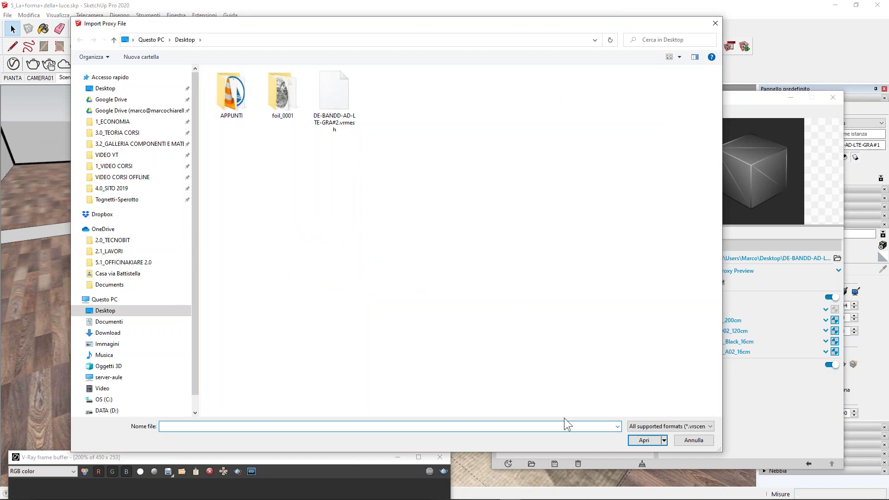
click(694, 440)
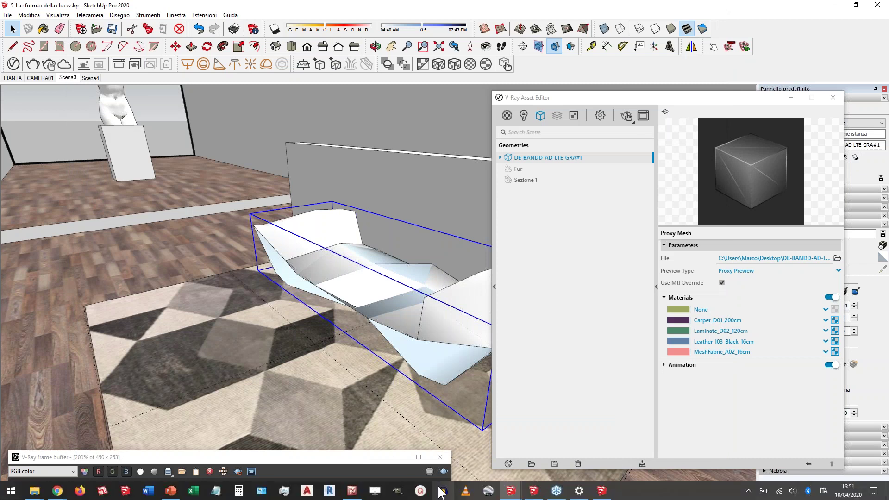
In the untitled model, import the DE-BANDD-AD-LTE-GRA#2 .vrmesh proxy and place it beside the figure.
click(533, 491)
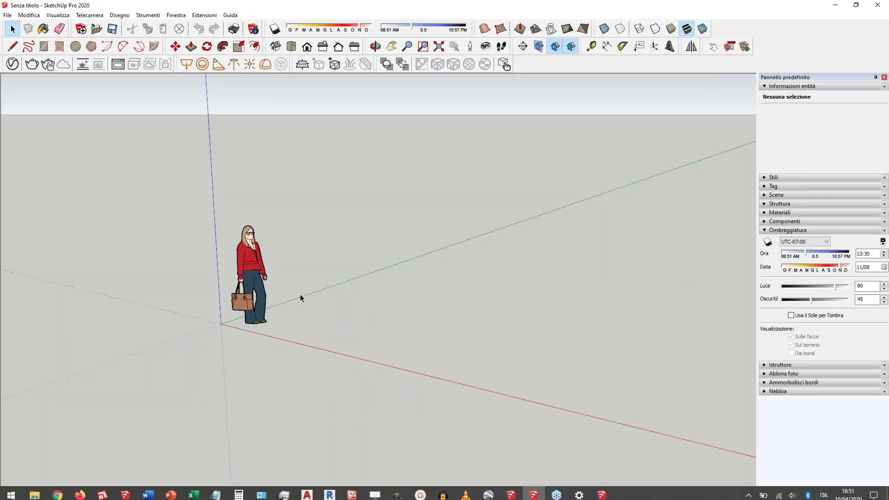
click(336, 65)
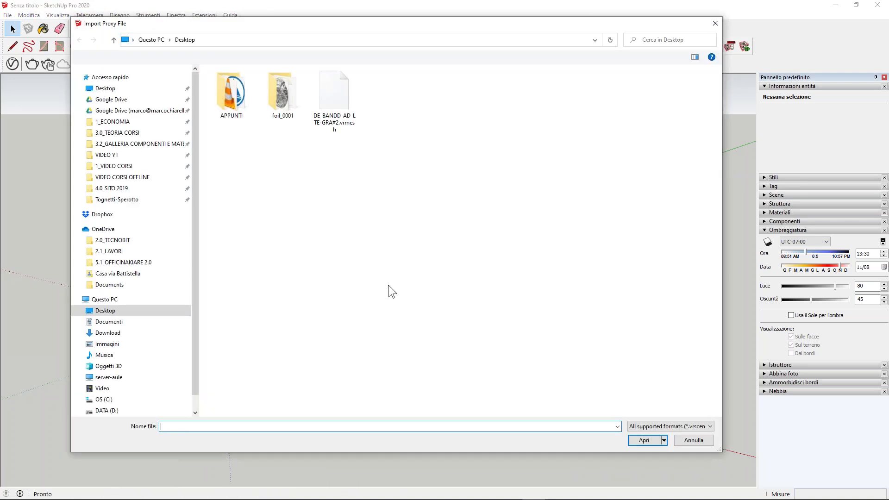
double_click(327, 107)
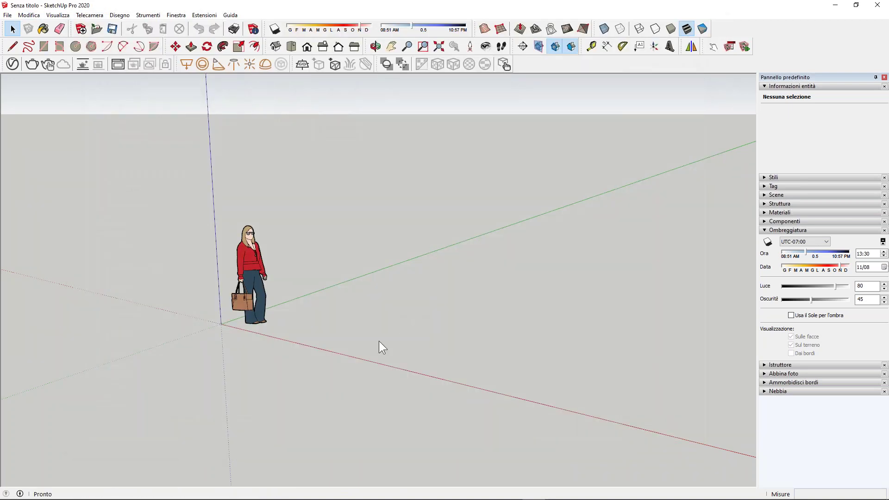
click(373, 344)
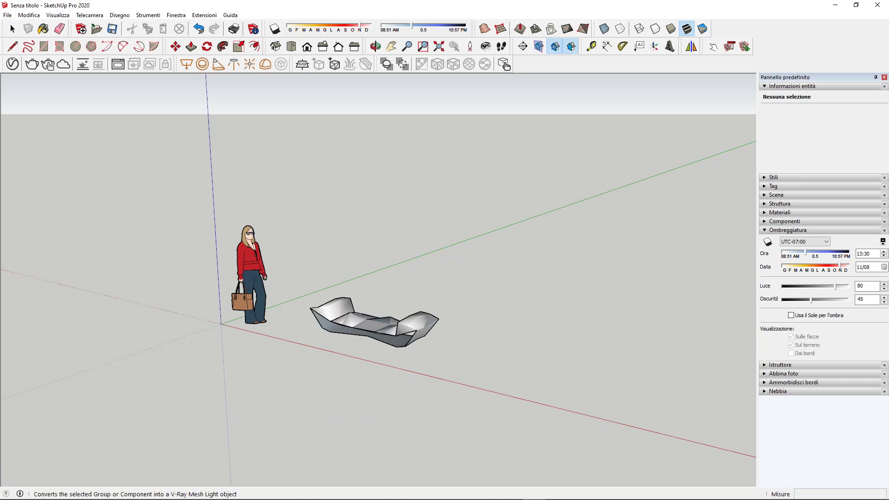
Show the geometry assets in the V-Ray Asset Editor and select the placed sofa proxy.
click(12, 65)
key(Escape)
click(564, 144)
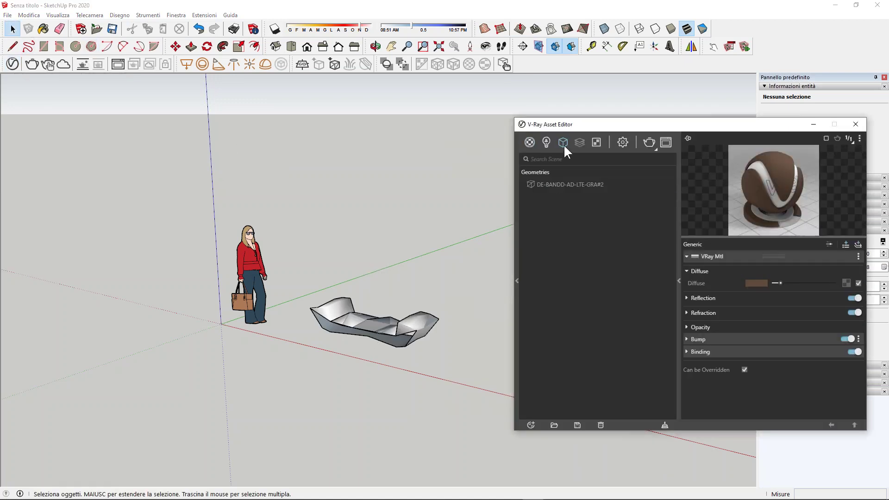
click(373, 343)
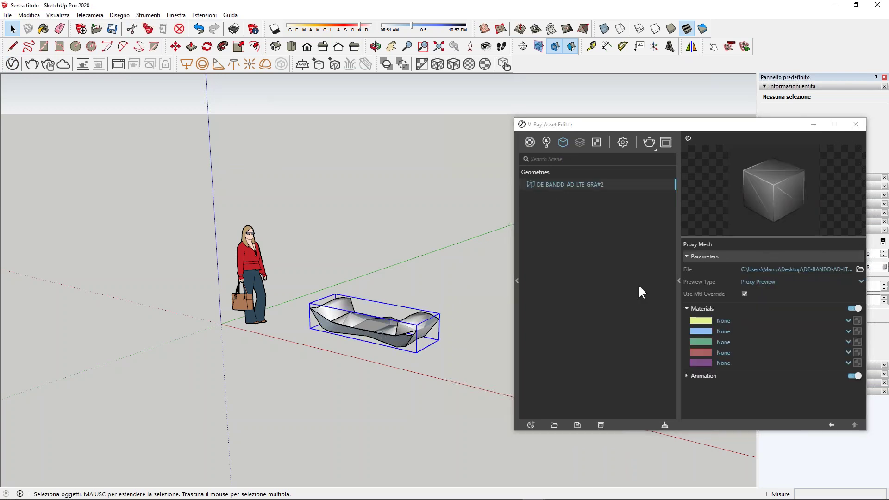
drag(633, 124, 569, 86)
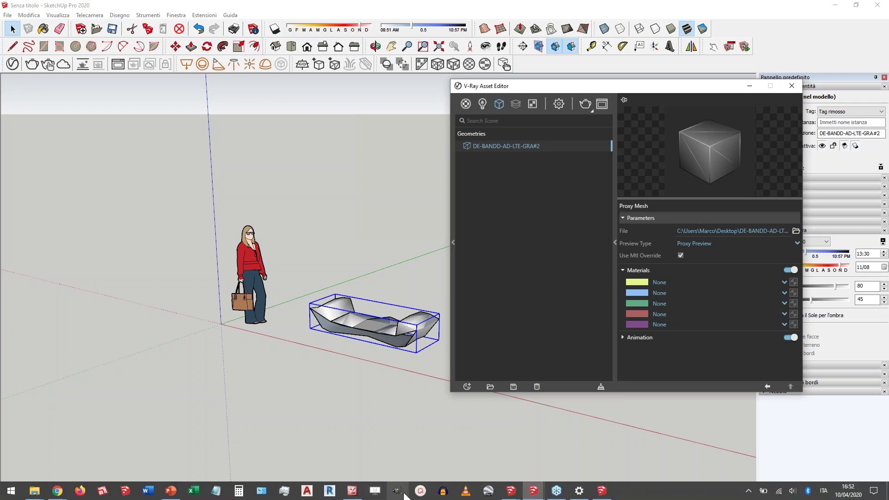
Return to 5_La+forma+della+luce and move the Asset Editor to the right edge.
click(511, 491)
click(447, 459)
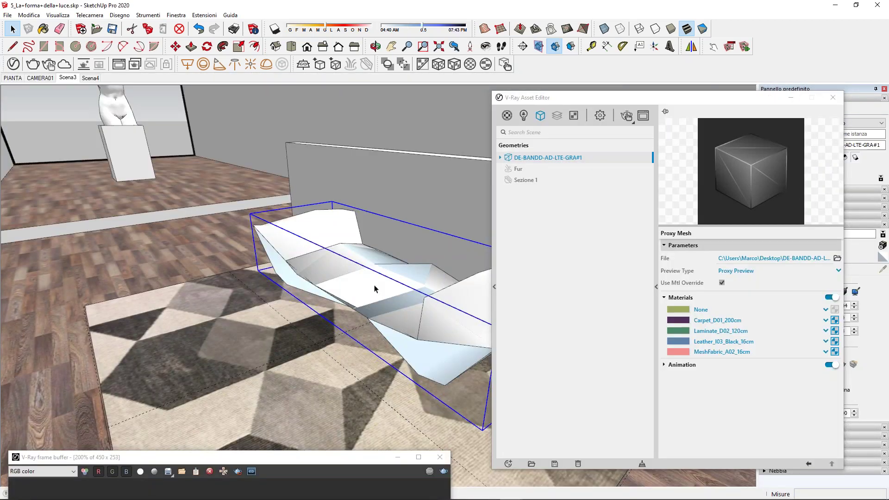
click(518, 99)
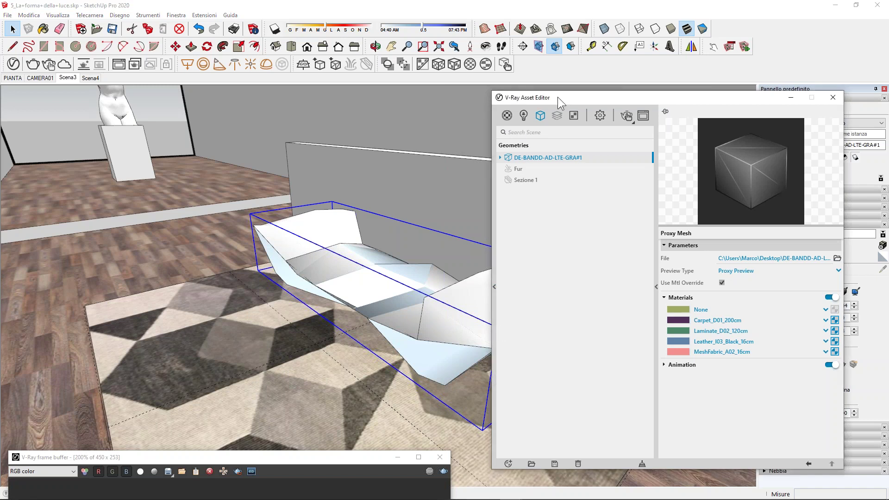
drag(544, 101, 827, 101)
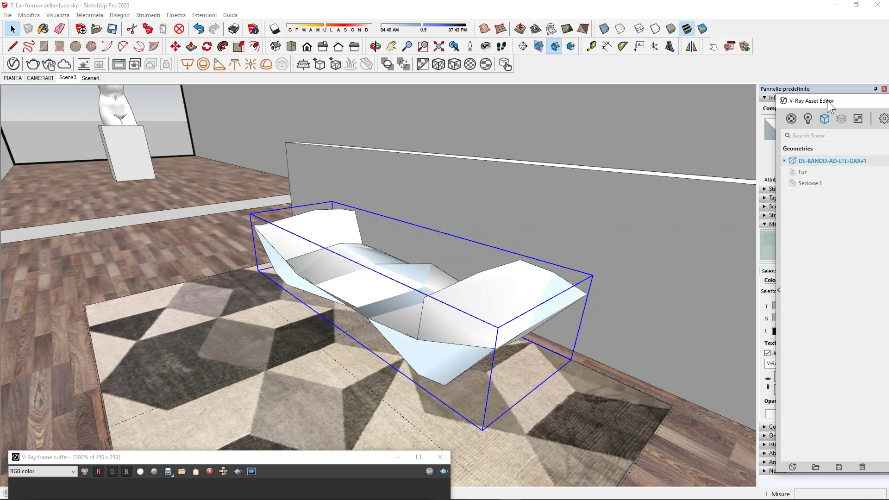
Save the sofa component as DE-BANDD-AD-LTE-GRA_1.skp on the Desktop, replacing the existing file.
right_click(357, 289)
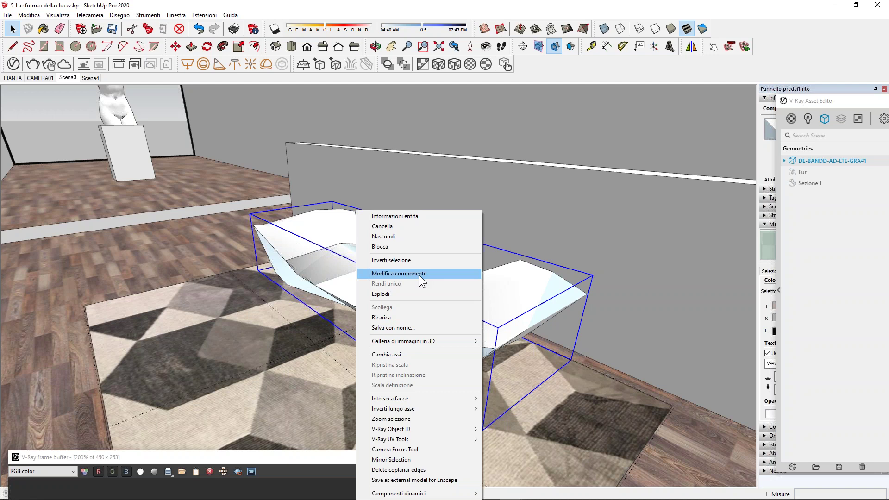
click(405, 330)
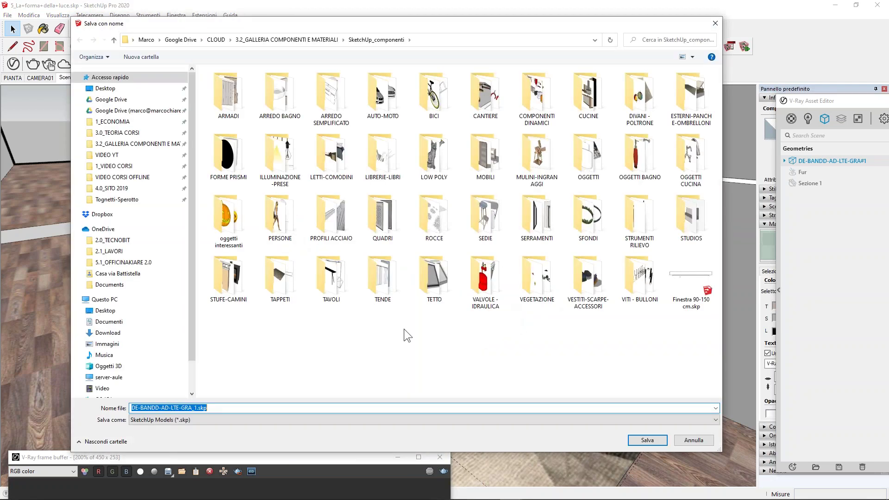
click(111, 88)
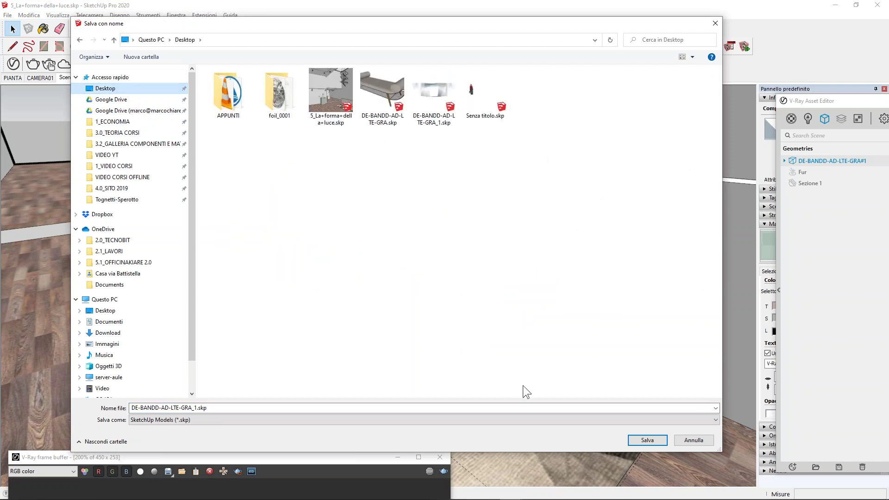
click(646, 441)
click(471, 255)
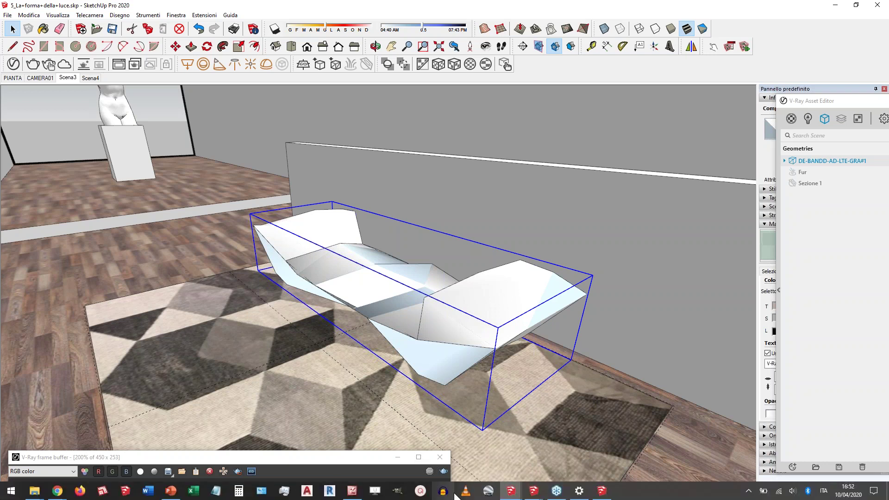
Import DE-BANDD-AD-LTE-GRA_1.skp into the untitled model and place it near the figure.
mouse_move(511, 491)
click(514, 447)
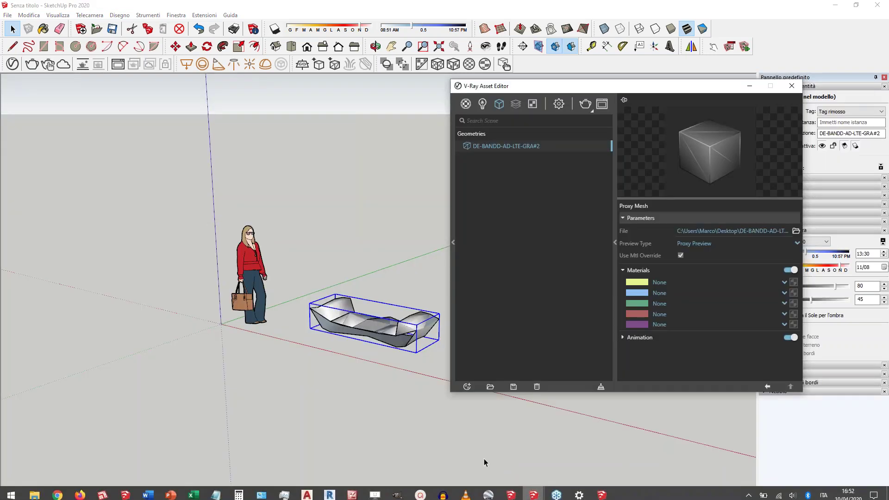
drag(540, 82, 597, 391)
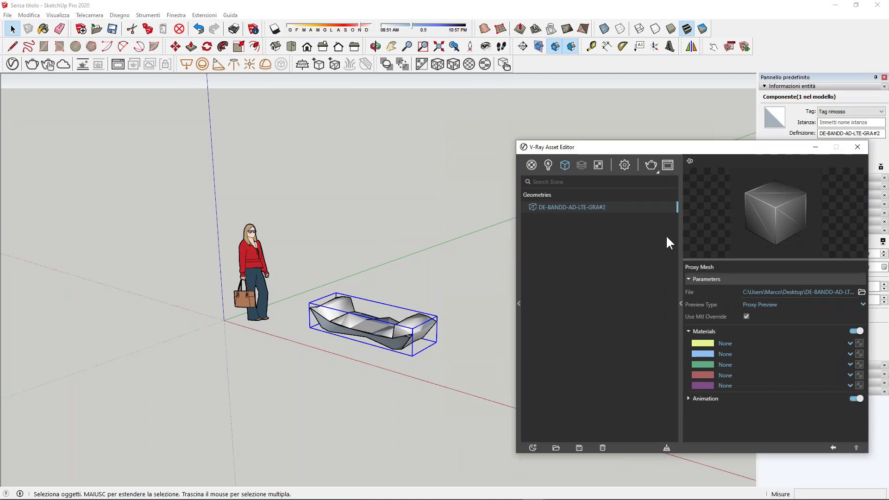
click(7, 15)
click(197, 266)
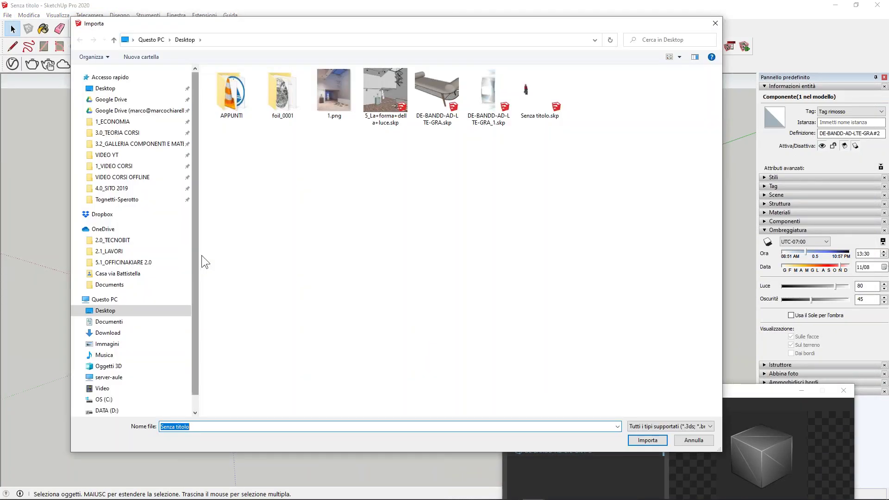
double_click(488, 93)
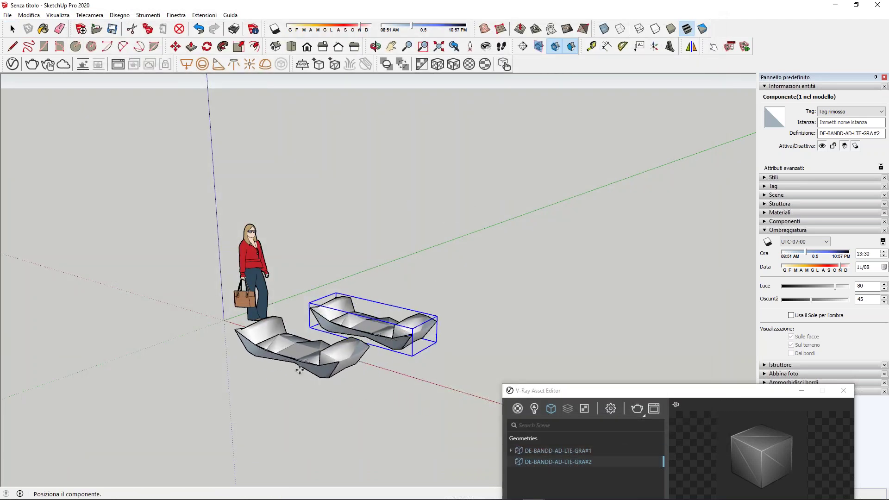
click(306, 374)
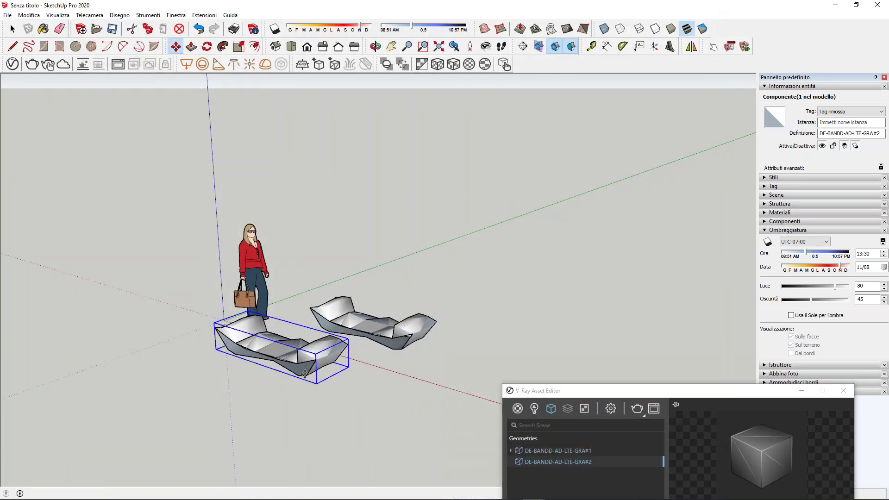
Review the DE-BANDD-AD-LTE-GRA#1 proxy's materials in the Asset Editor and start the V-Ray render.
click(580, 389)
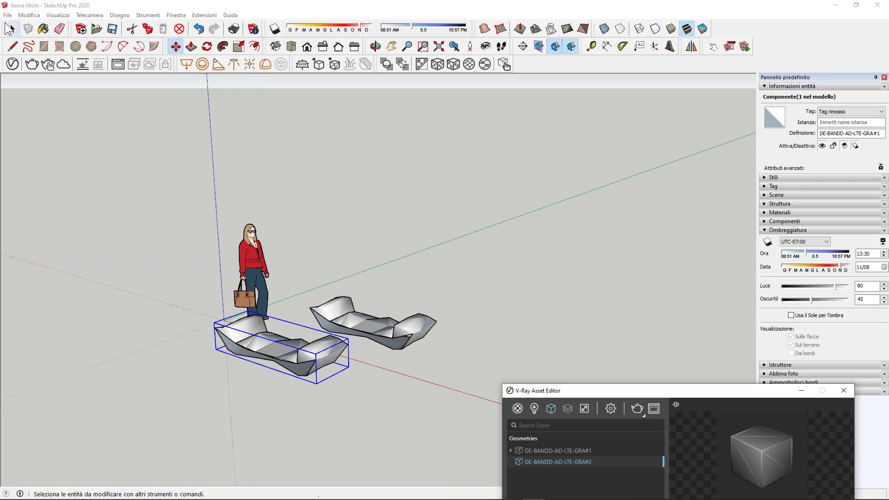
click(12, 29)
drag(574, 391, 501, 75)
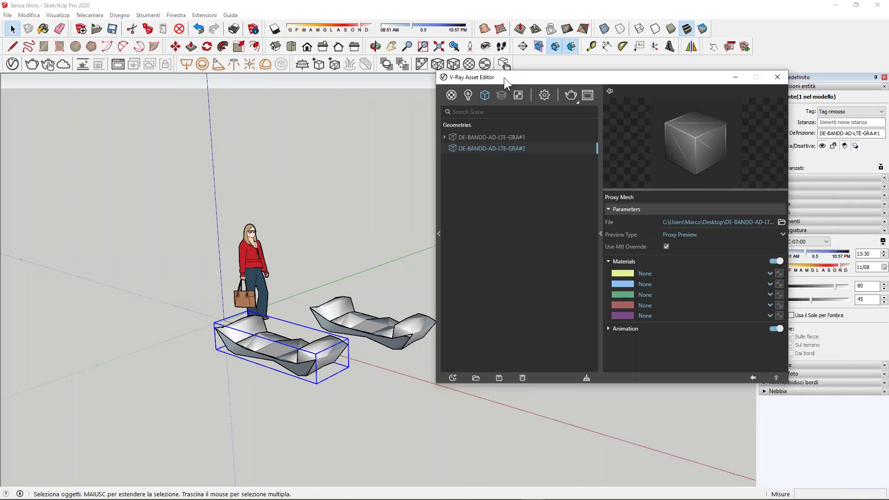
click(505, 132)
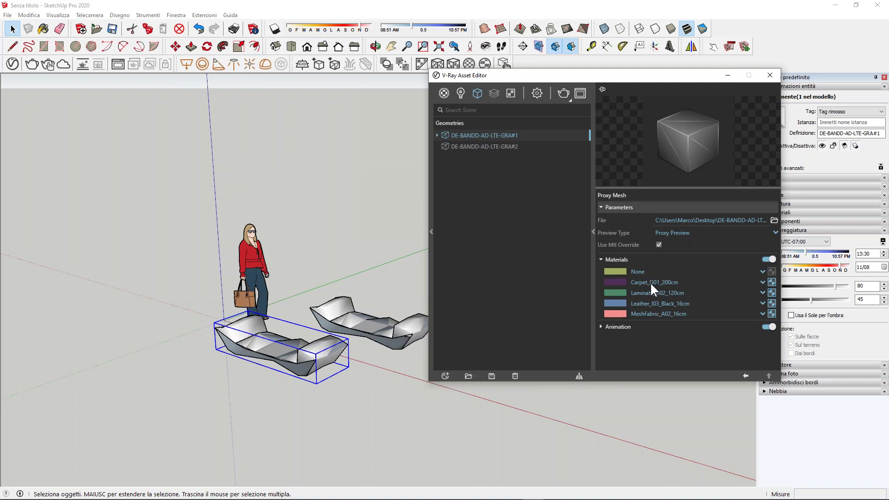
scroll(319, 357, up, 2)
scroll(320, 357, up, 1)
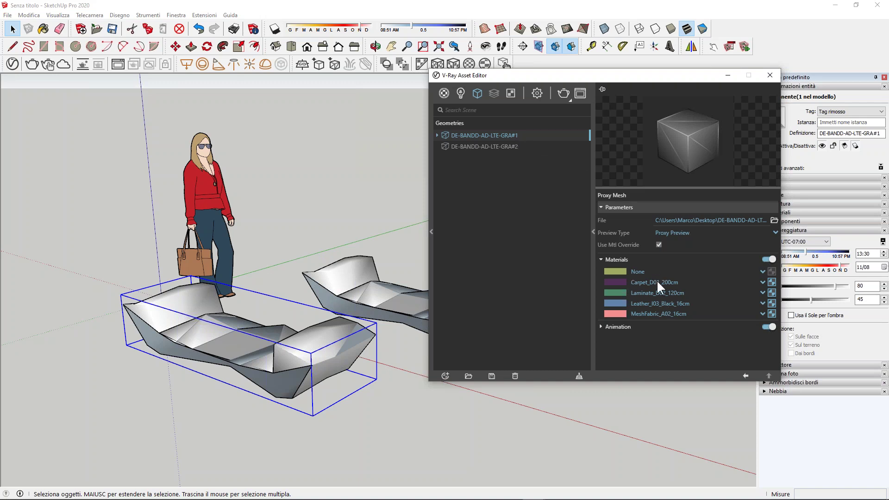
click(571, 100)
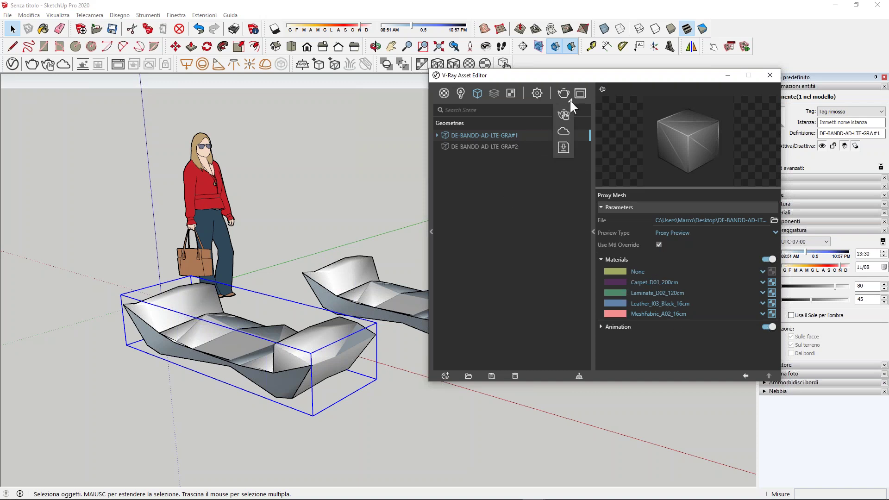
Render with the shadow time zone set to UTC+01:00 and the view orbited slightly.
click(562, 111)
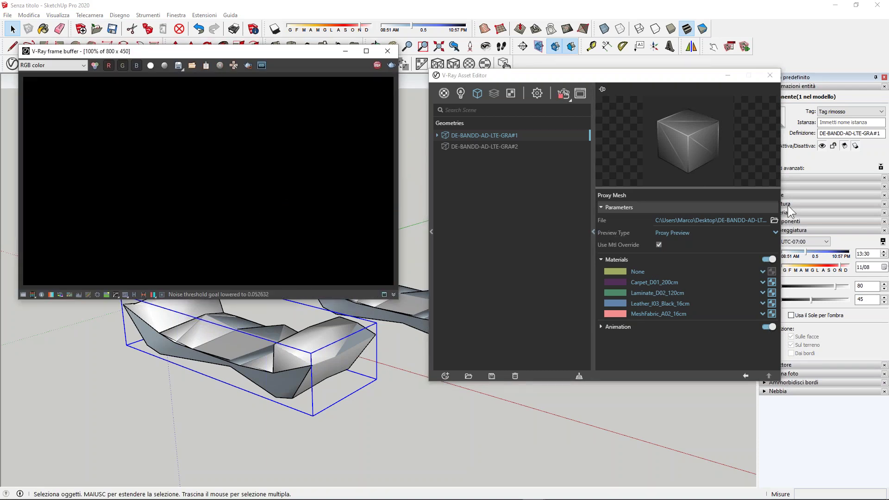
click(806, 242)
click(801, 318)
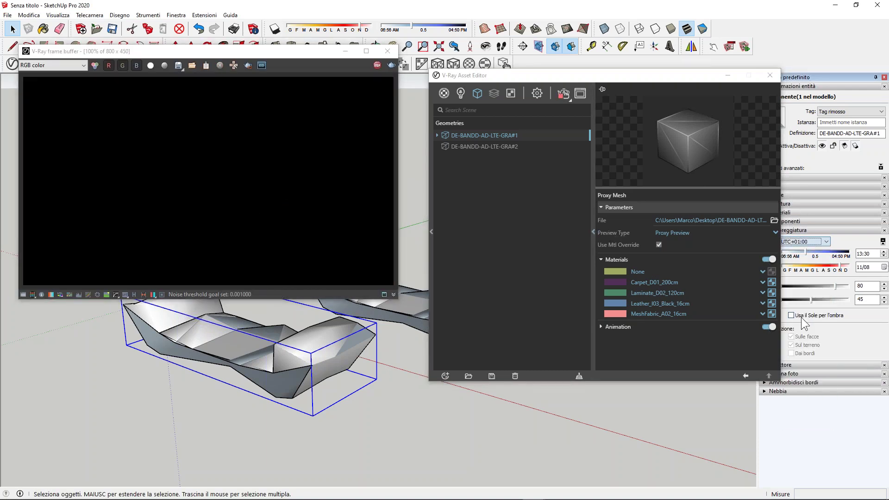
click(593, 231)
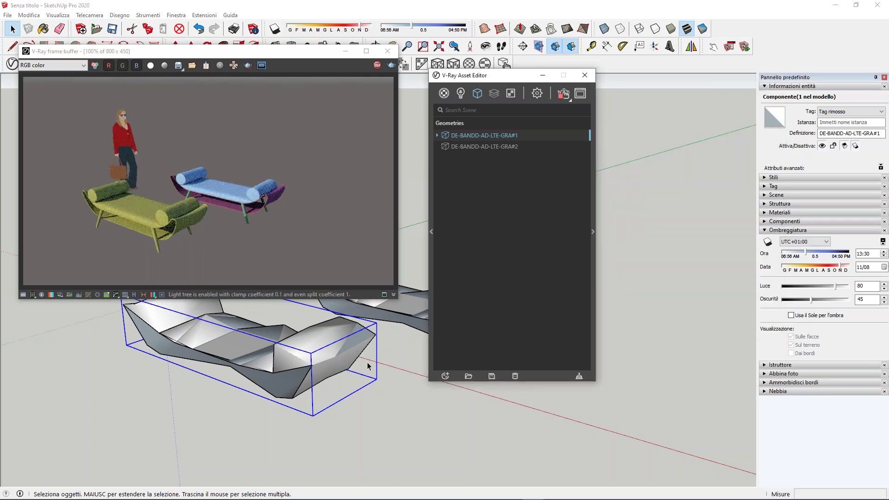
middle_drag(384, 339, 408, 333)
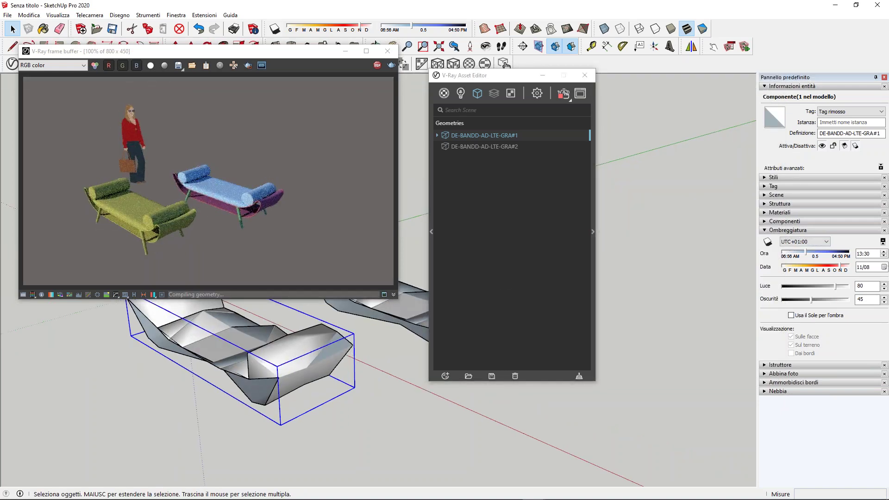
click(593, 231)
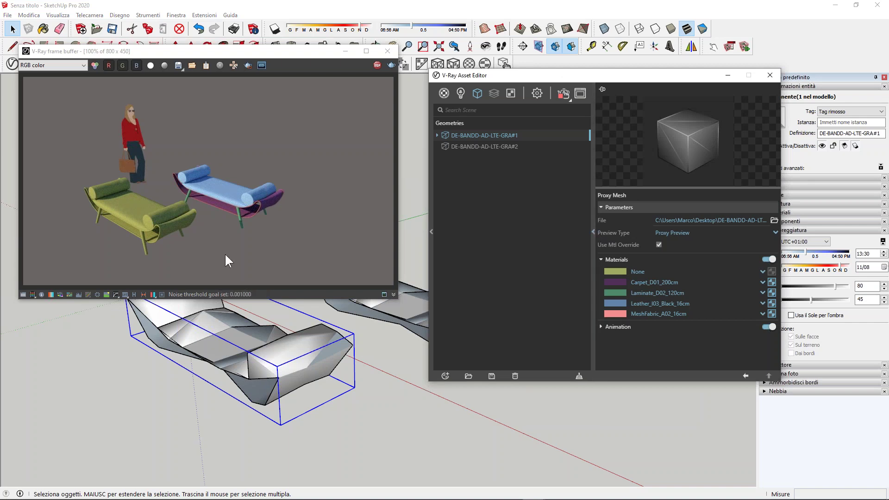
Resize the frame buffer, stop the finished render, and close the frame buffer and Asset Editor.
drag(208, 45, 209, 181)
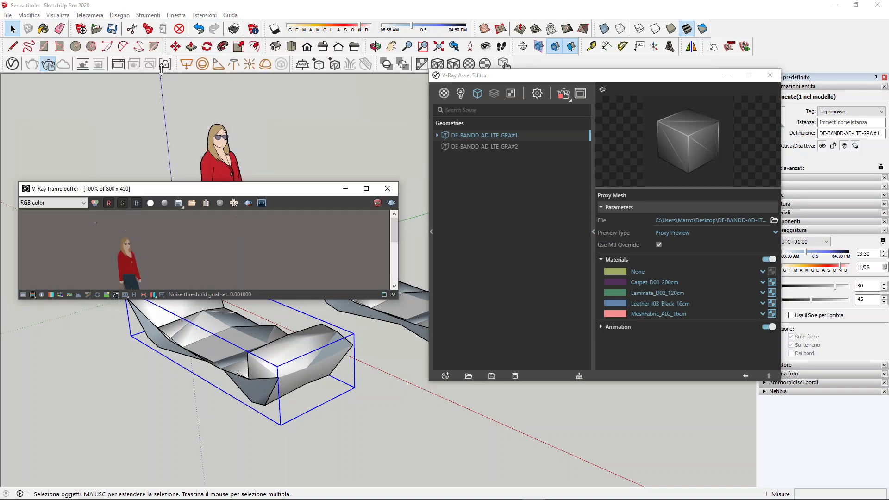
mouse_move(166, 77)
mouse_down()
mouse_move(167, 62)
mouse_move(176, 104)
mouse_up()
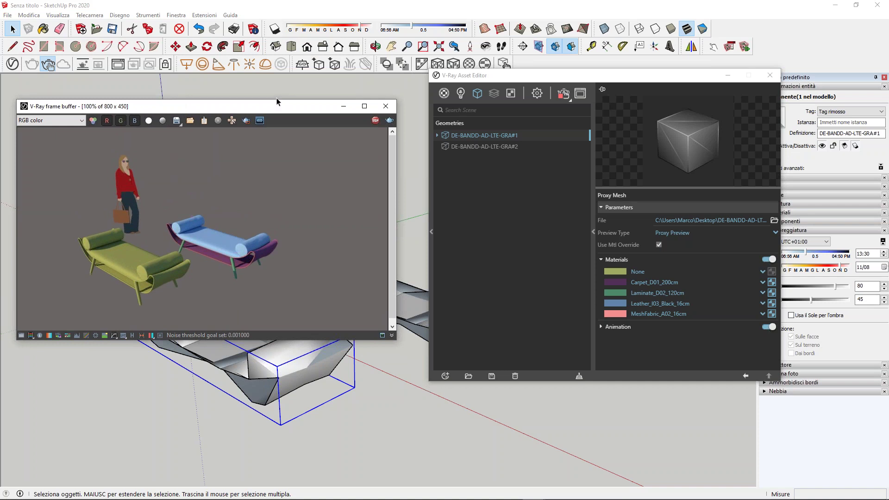
click(375, 121)
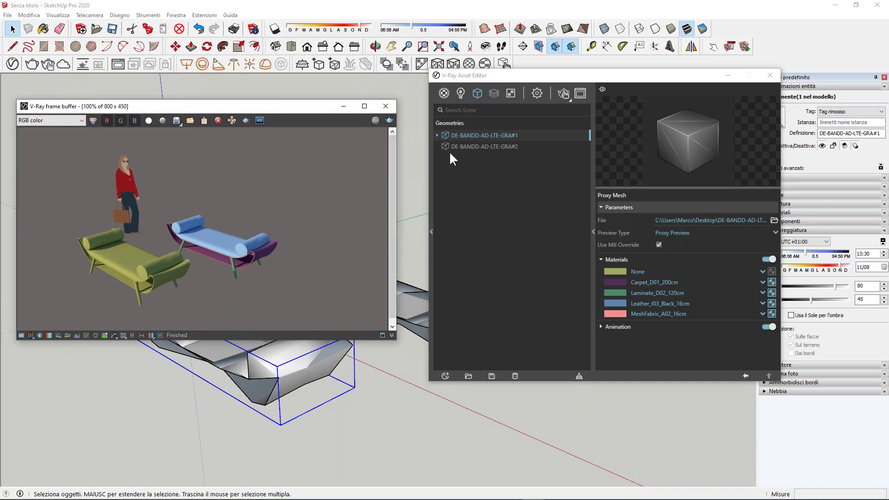
click(388, 107)
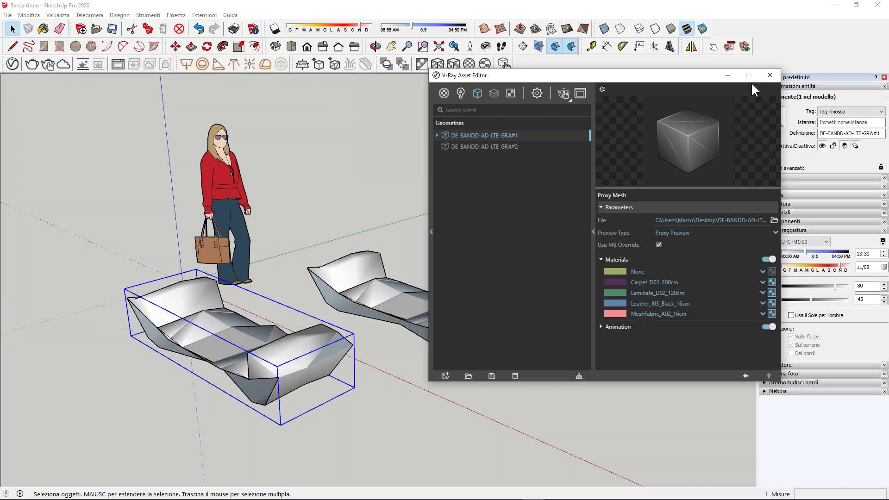
click(764, 77)
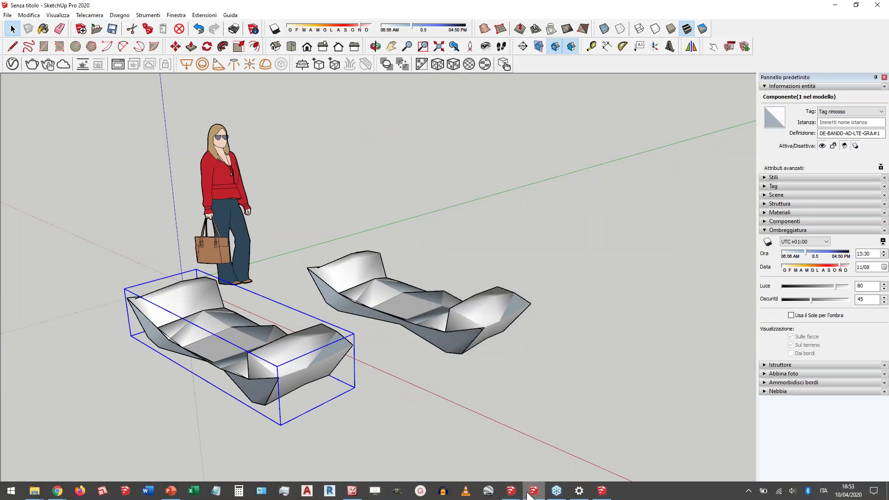
In 5_La+forma+della+luce, put the frame buffer top-left and float the Asset Editor.
click(472, 461)
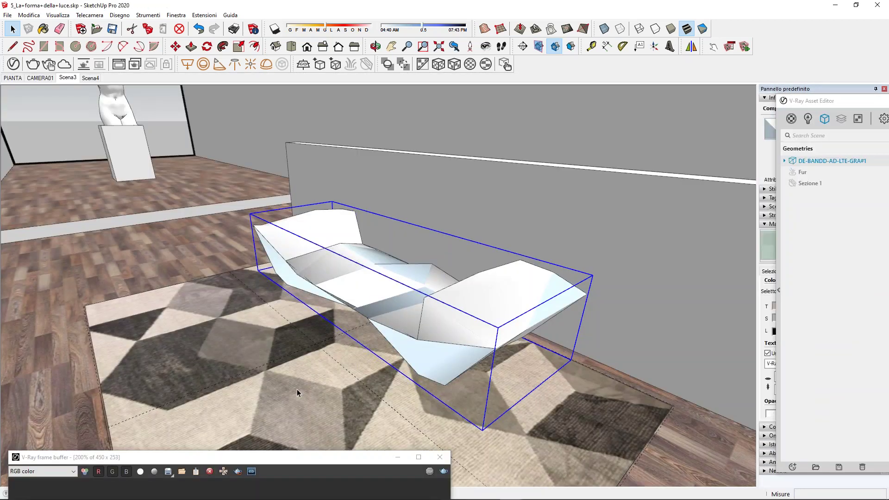
drag(267, 460, 263, 89)
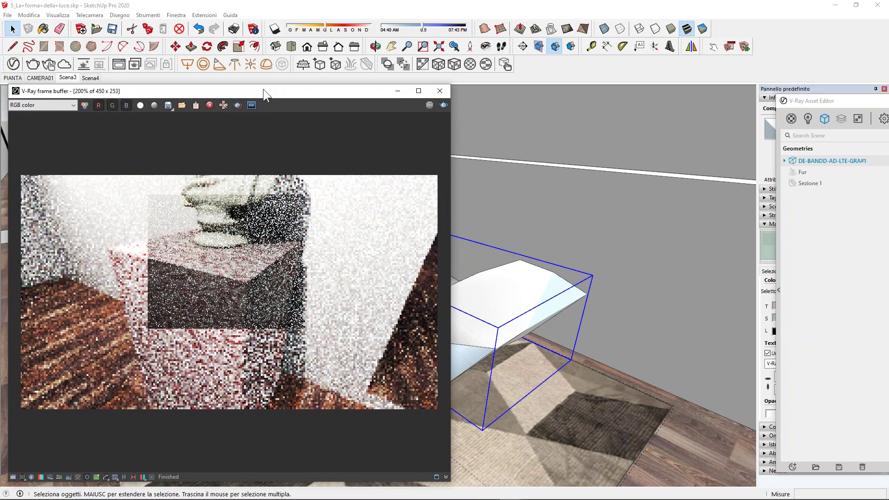
drag(821, 96, 512, 111)
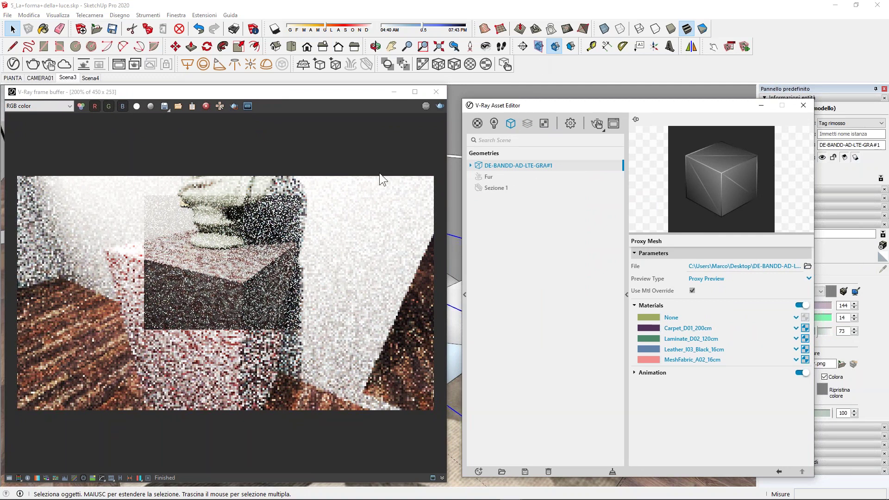
click(205, 15)
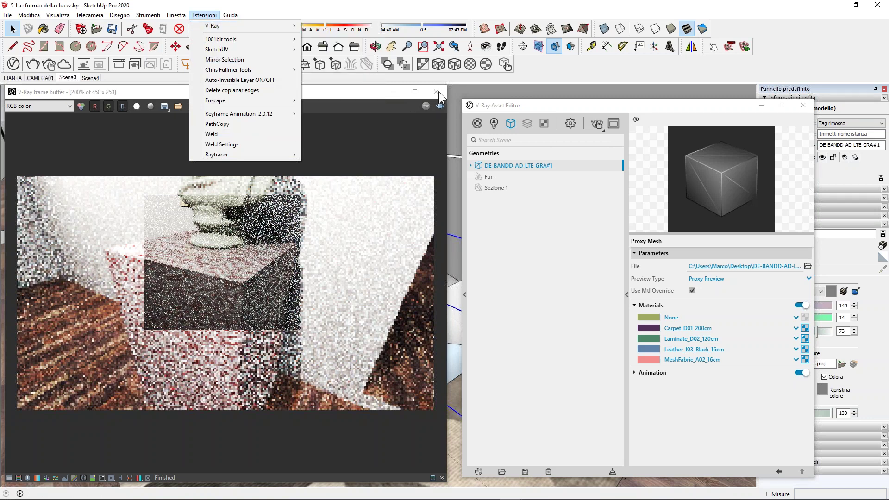
click(337, 96)
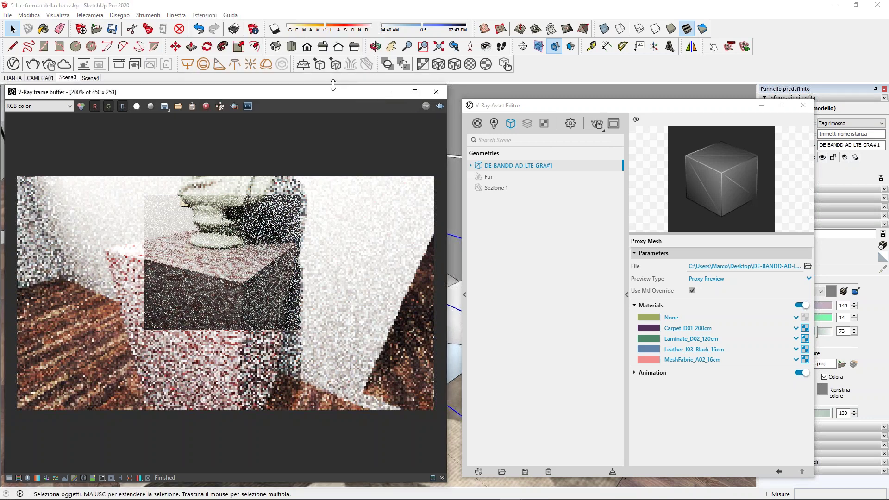
Reposition the frame buffer, collapse the Asset Editor parameters, and move it to the right.
mouse_move(306, 88)
mouse_down()
mouse_move(306, 190)
mouse_move(307, 146)
mouse_up()
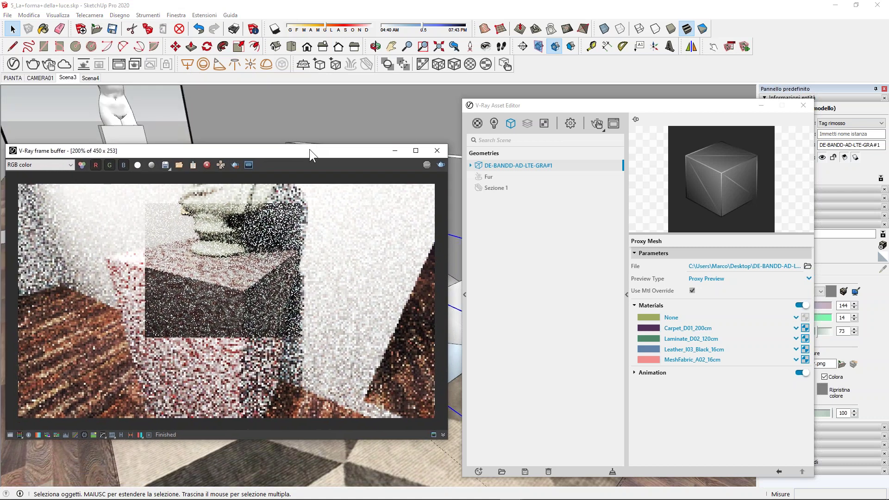
click(68, 77)
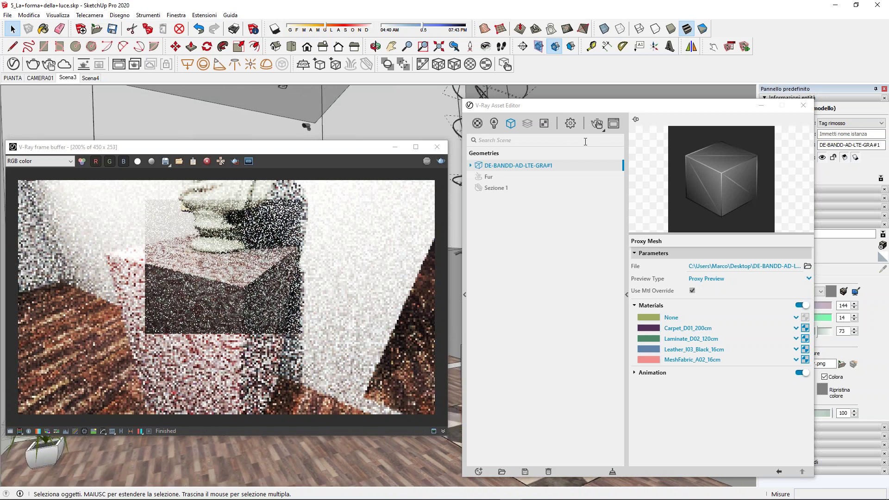
click(627, 295)
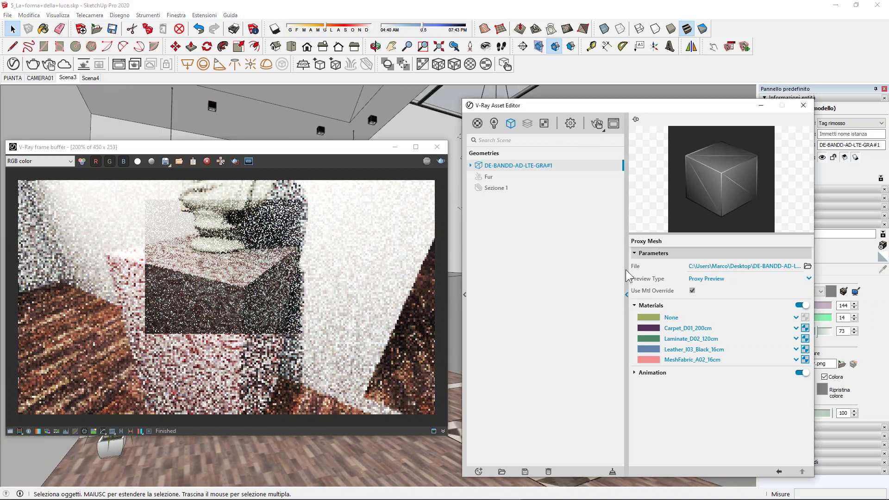
mouse_move(568, 113)
mouse_down()
mouse_move(647, 119)
mouse_move(684, 107)
mouse_up()
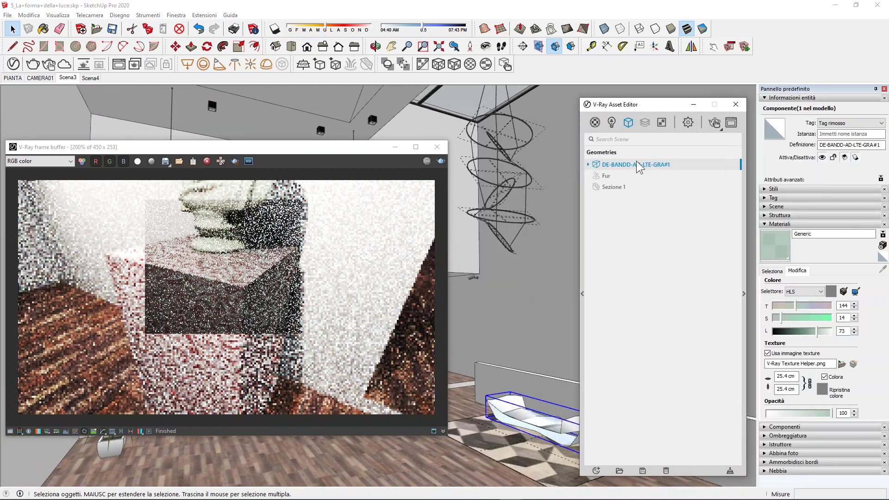
click(716, 124)
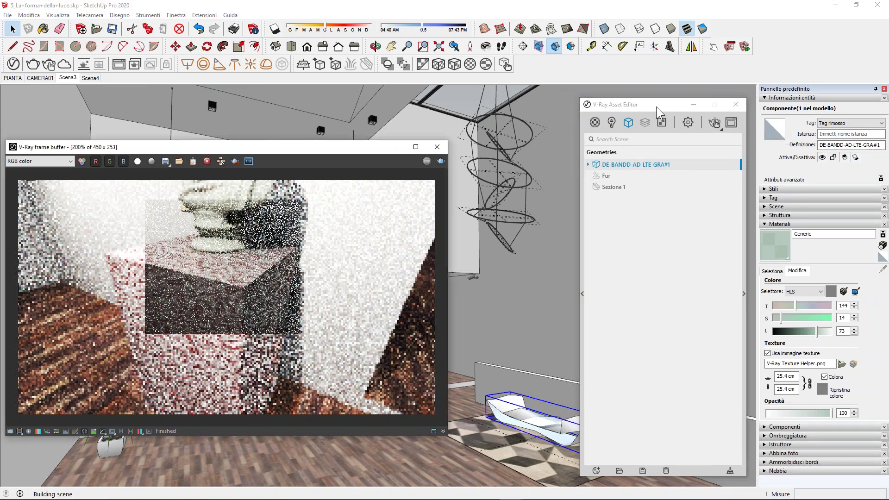
Drop V-Ray Camera Exposure from 4.16 to 3.8, then eyedrop the WallPaint_FineGrain_01_White_1m wall.
click(688, 122)
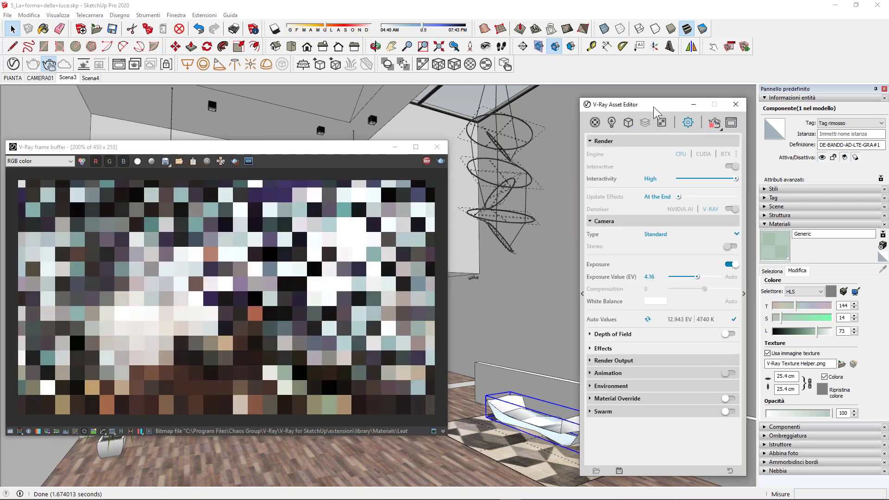
drag(664, 113, 644, 110)
click(769, 272)
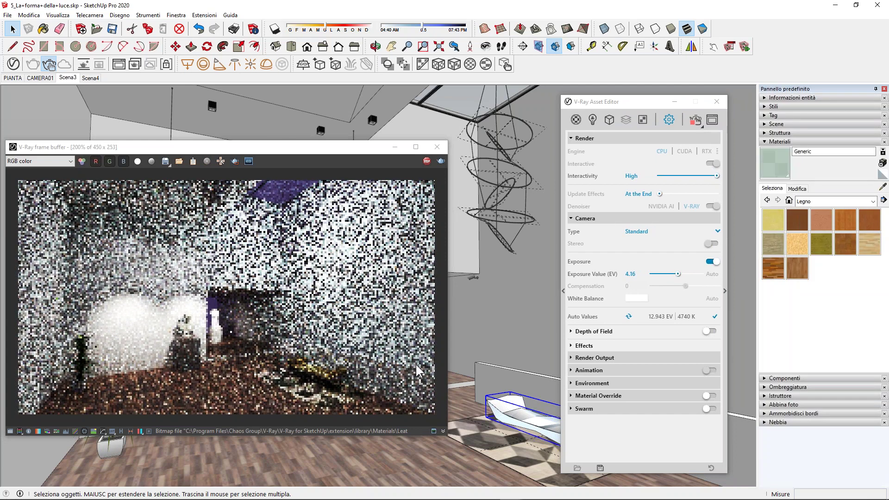
click(669, 123)
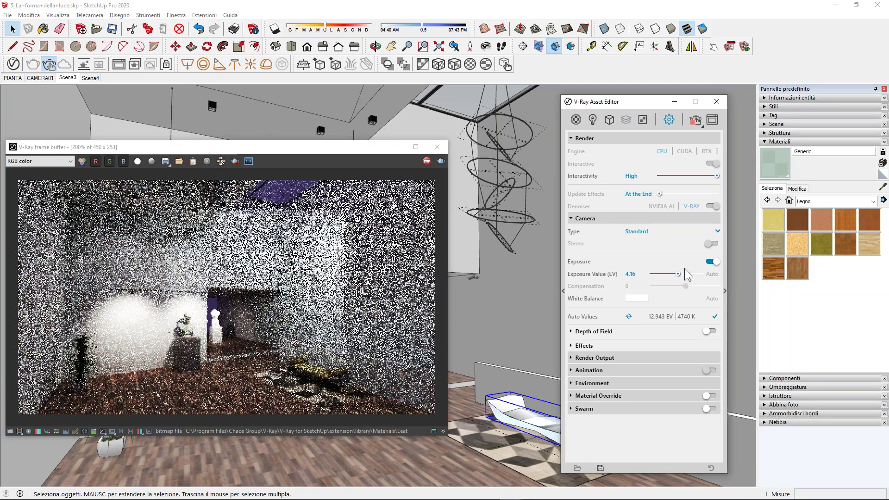
click(679, 275)
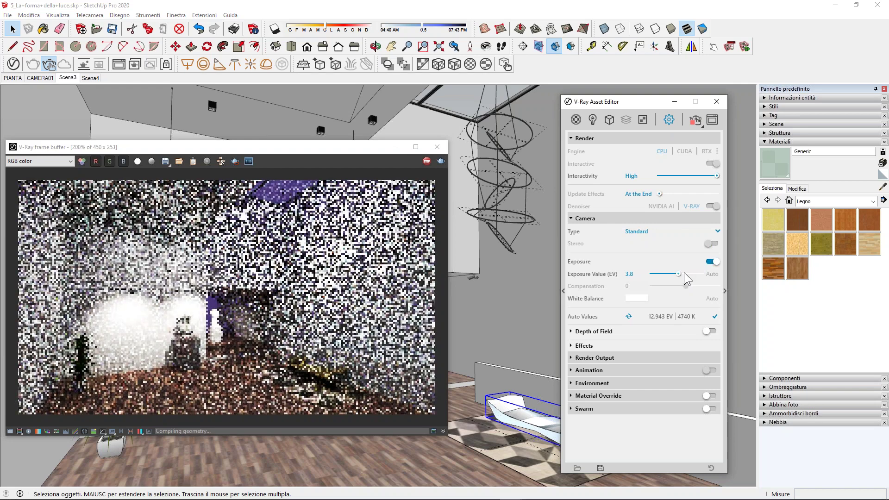
click(883, 187)
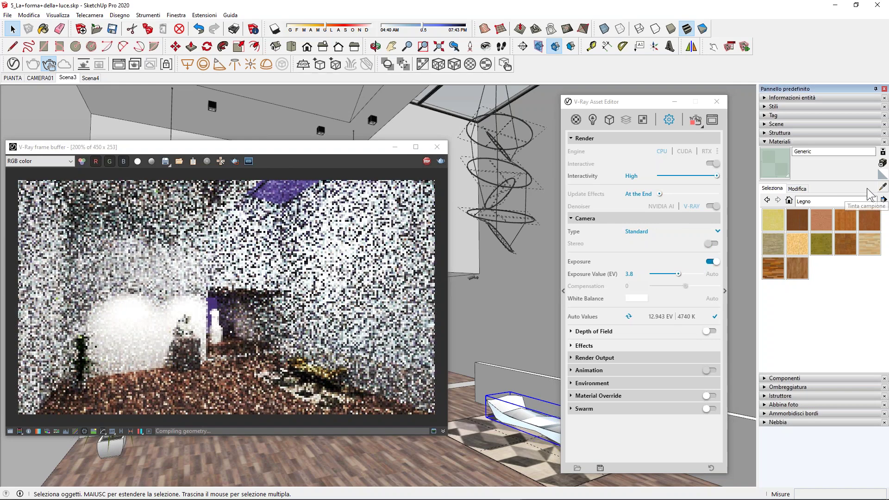
click(500, 259)
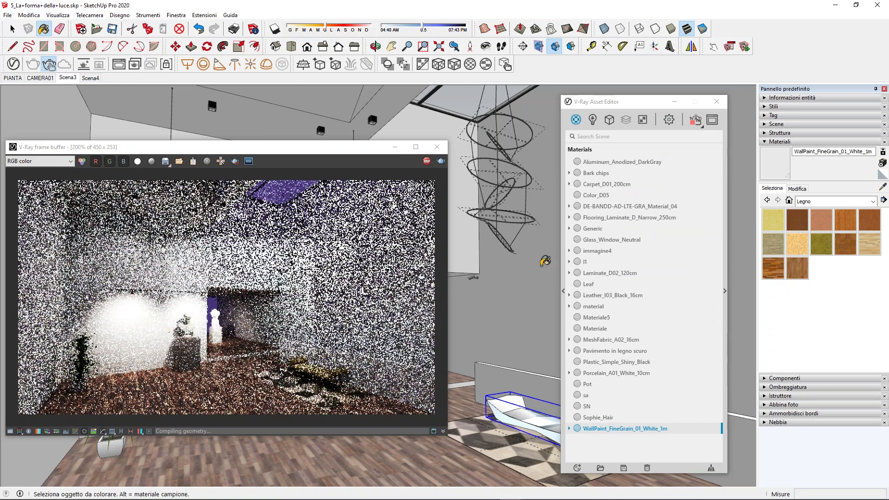
Show the wall paint's colour settings (HLS 0, 2, 91) and open the Extensions menu.
click(798, 189)
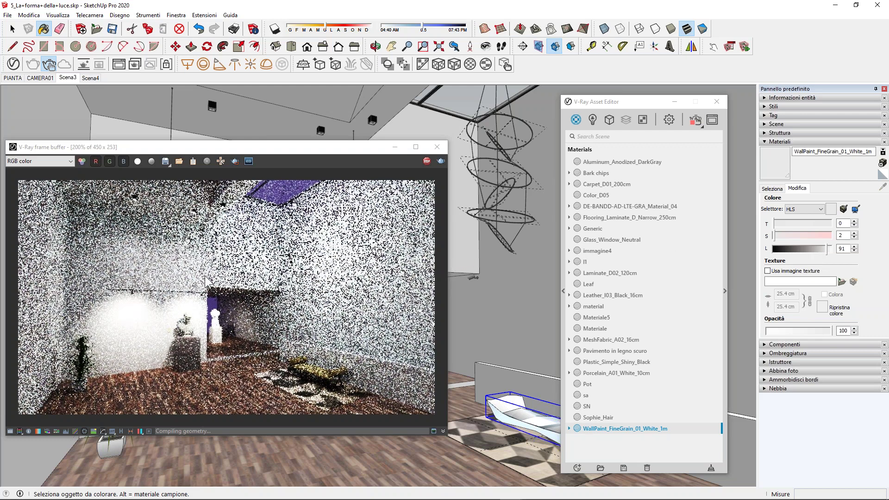
click(204, 15)
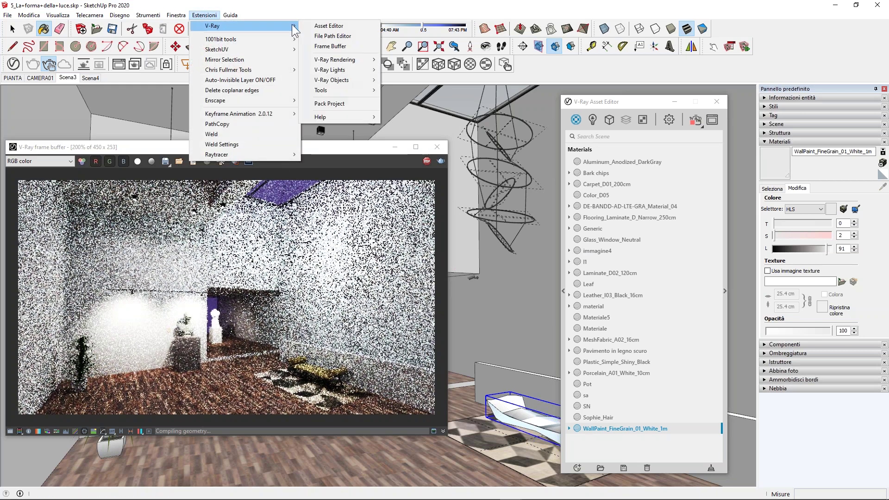
mouse_move(243, 26)
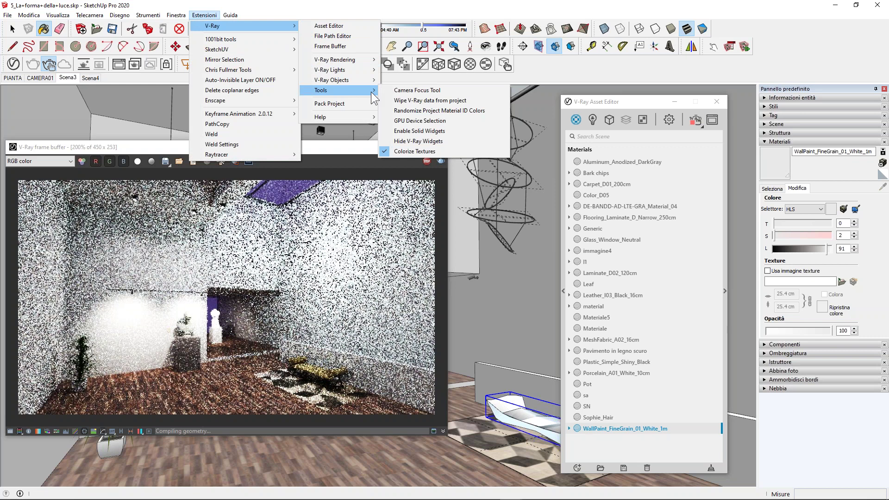
mouse_move(337, 90)
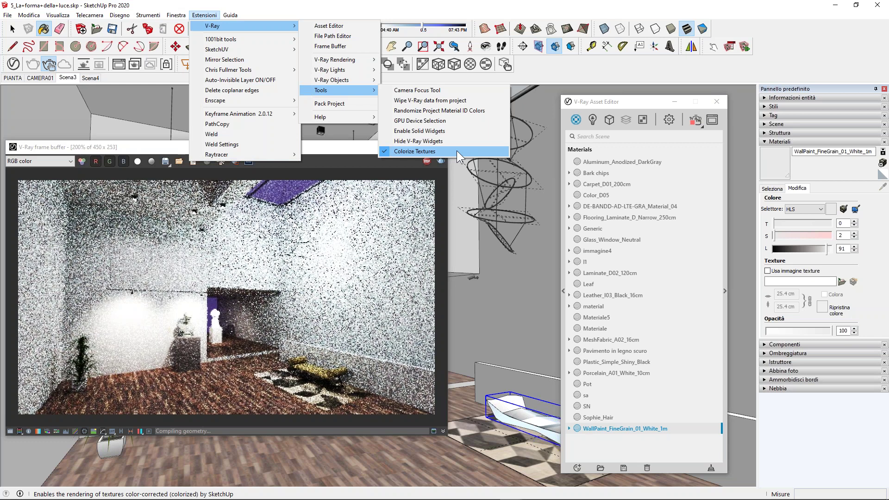
Adjust the wall paint's S and L sliders until it reads HLS 0, 7, 94.
click(594, 69)
click(817, 249)
click(810, 249)
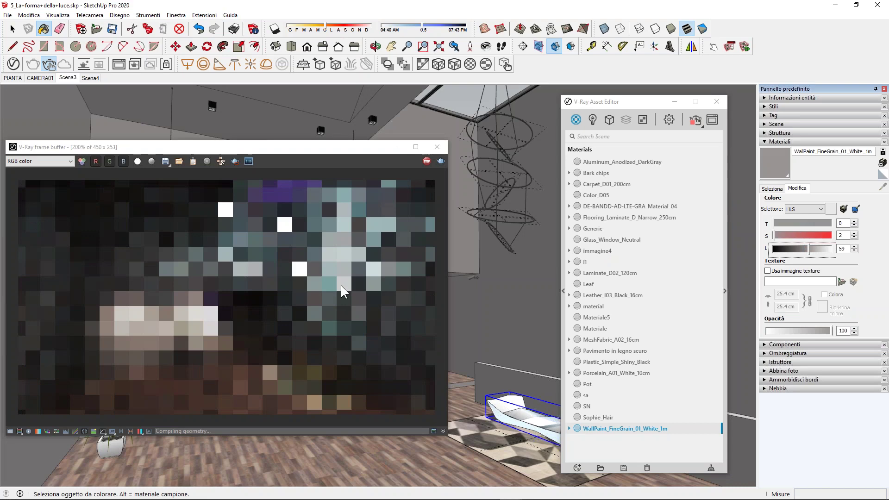
click(825, 249)
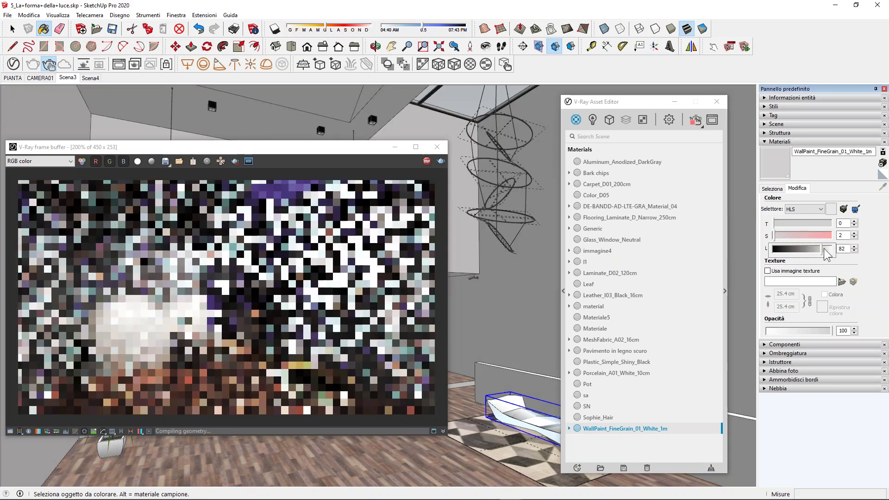
click(795, 235)
click(791, 235)
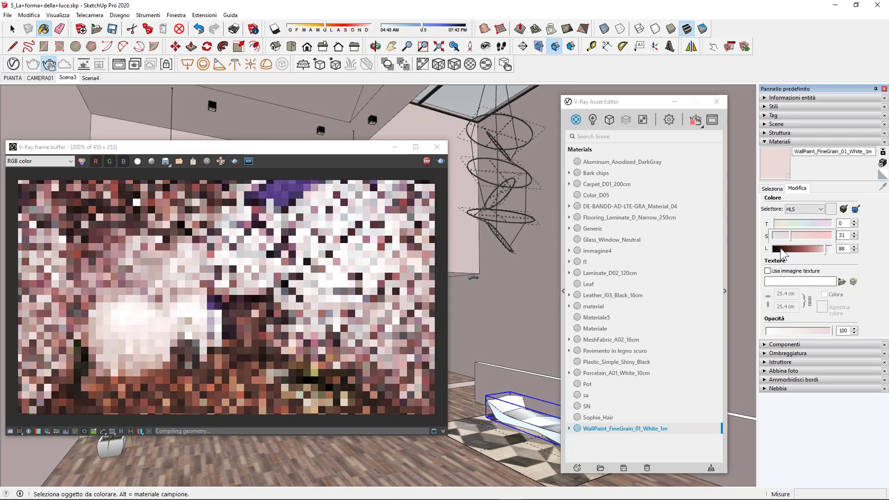
click(777, 235)
click(831, 250)
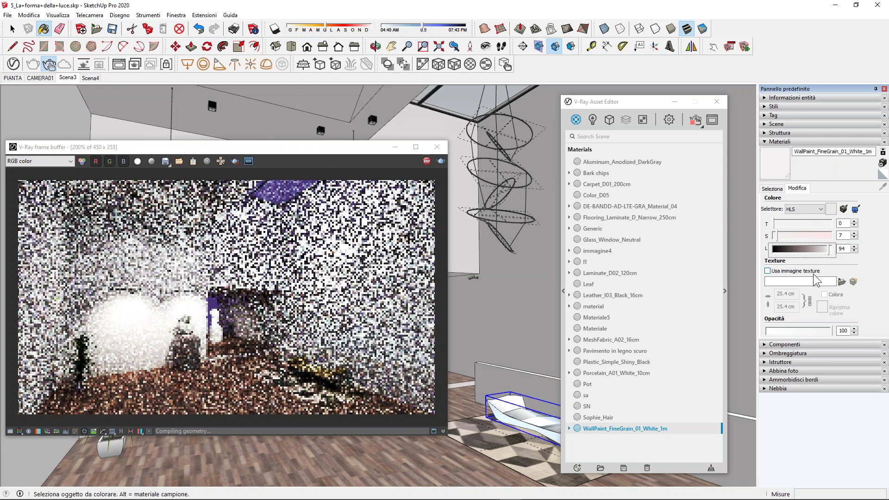
Stop the interactive render and open the Asset Editor's render settings.
click(427, 162)
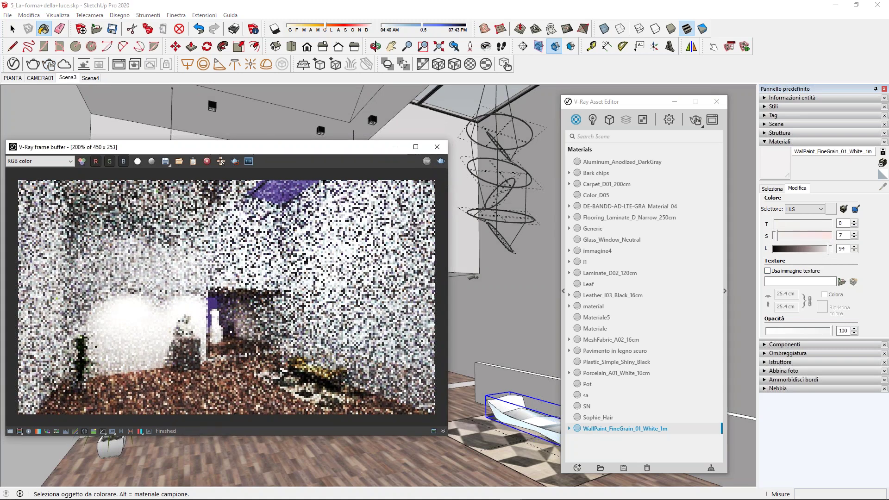
drag(605, 109, 556, 104)
click(621, 115)
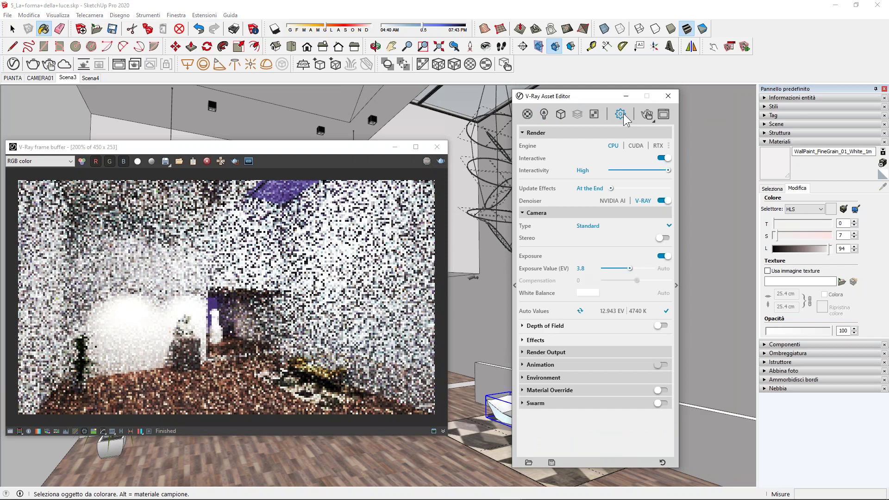
Switch the Interactive toggle off so V-Ray renders in Progressive mode.
click(665, 158)
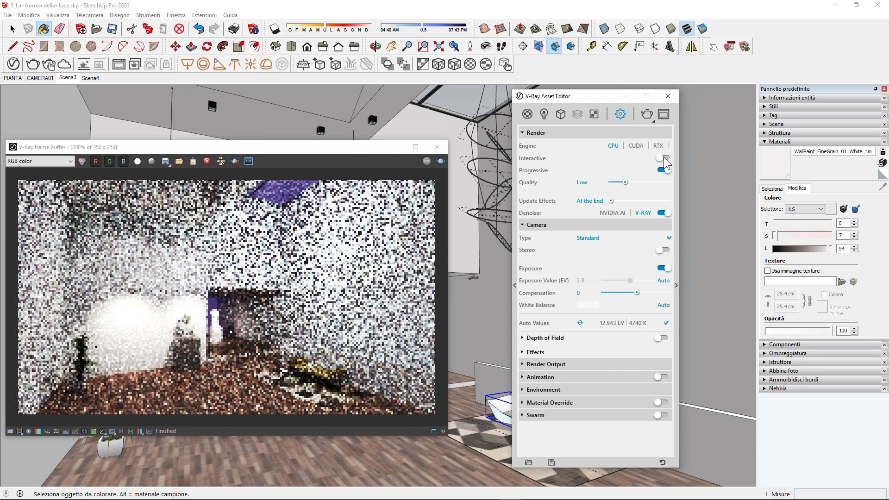
click(665, 171)
click(677, 286)
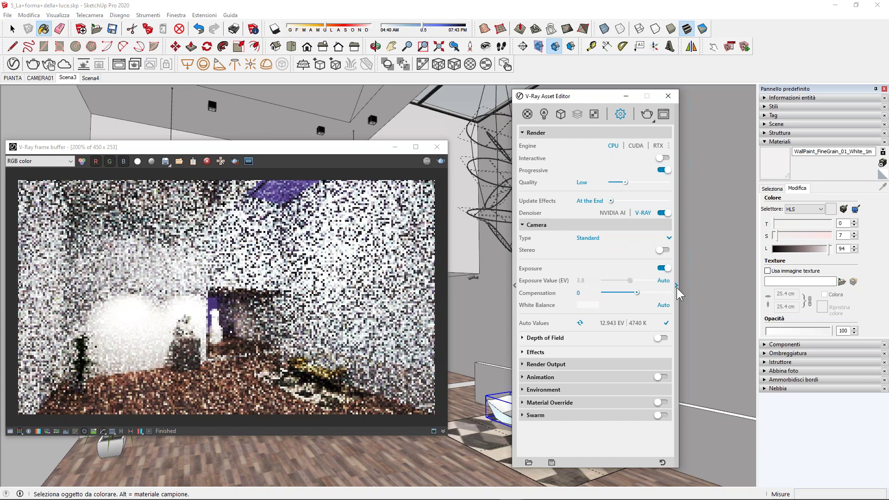
drag(597, 96, 542, 97)
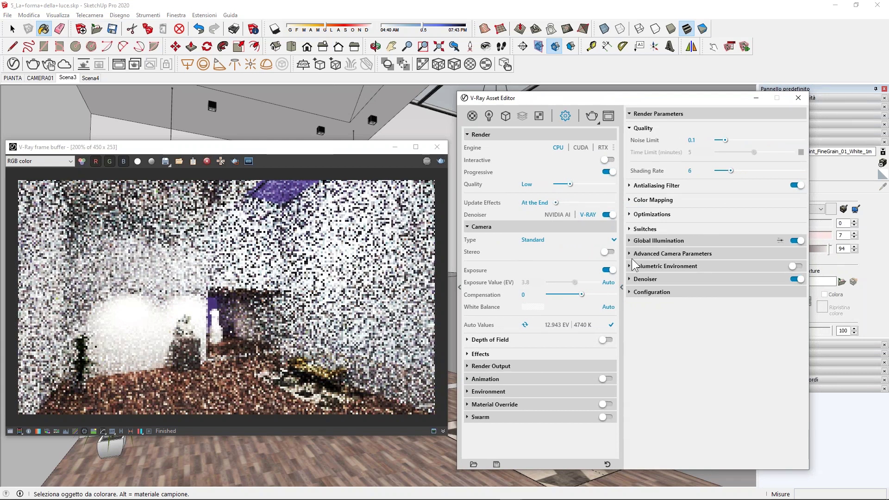
click(631, 241)
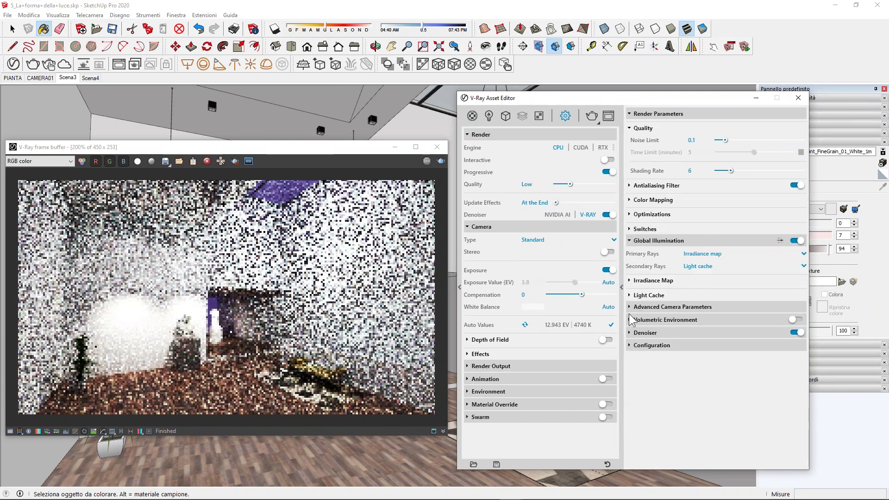
click(630, 333)
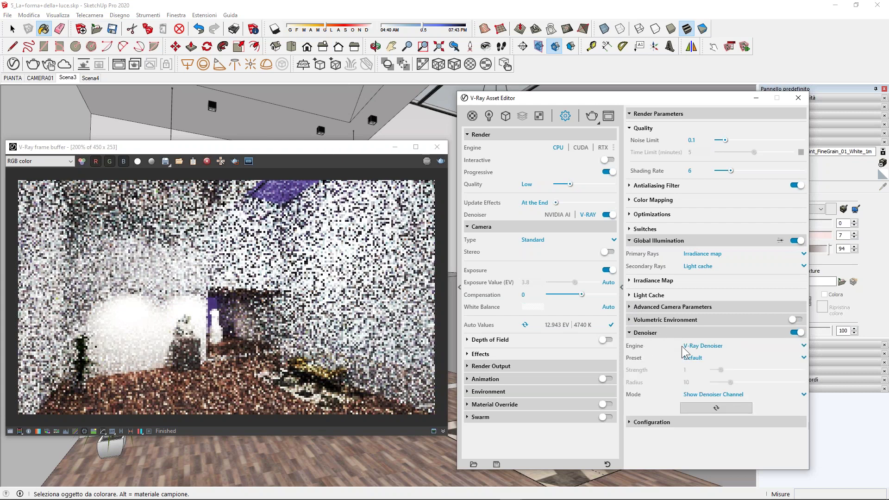
click(631, 241)
click(630, 279)
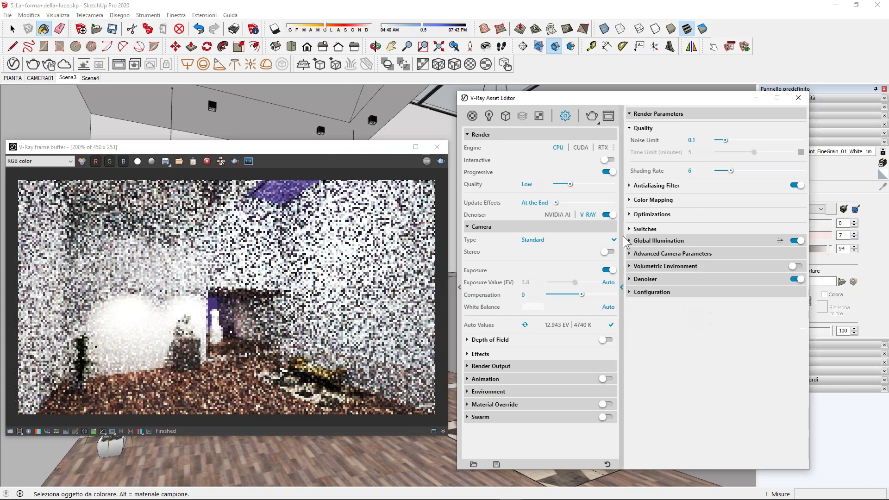
click(622, 287)
drag(549, 103, 608, 102)
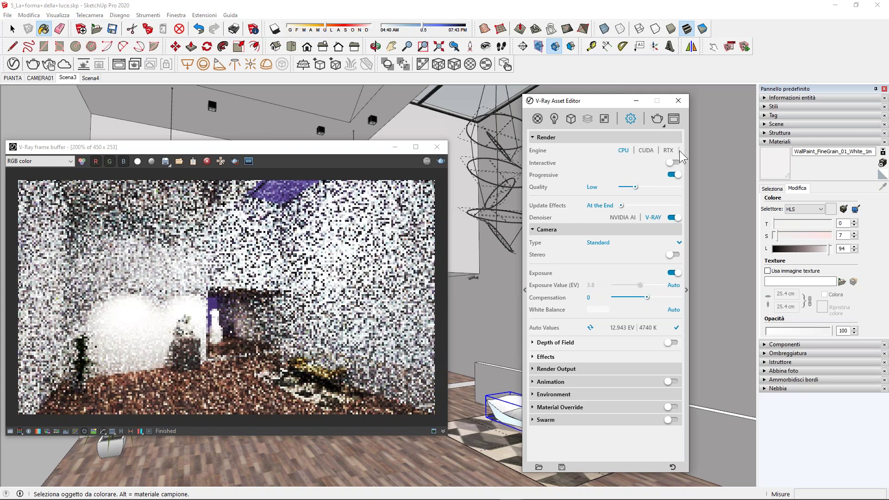
click(645, 151)
click(668, 151)
click(679, 151)
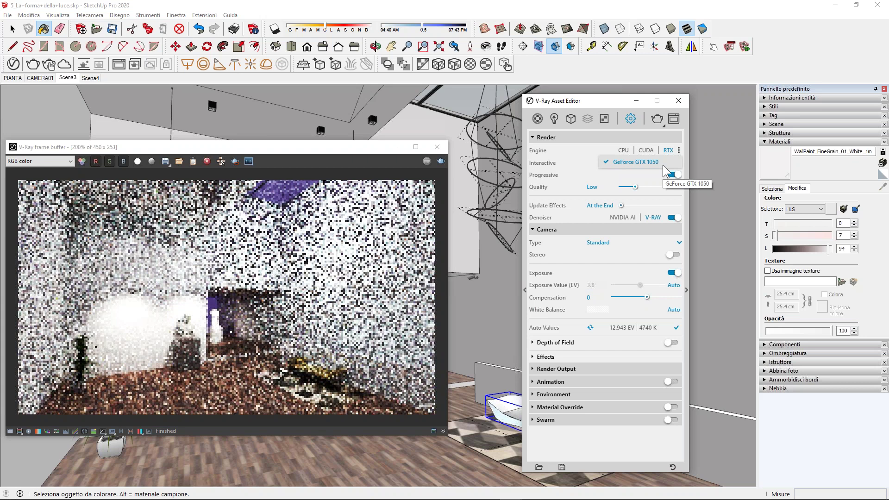
click(664, 165)
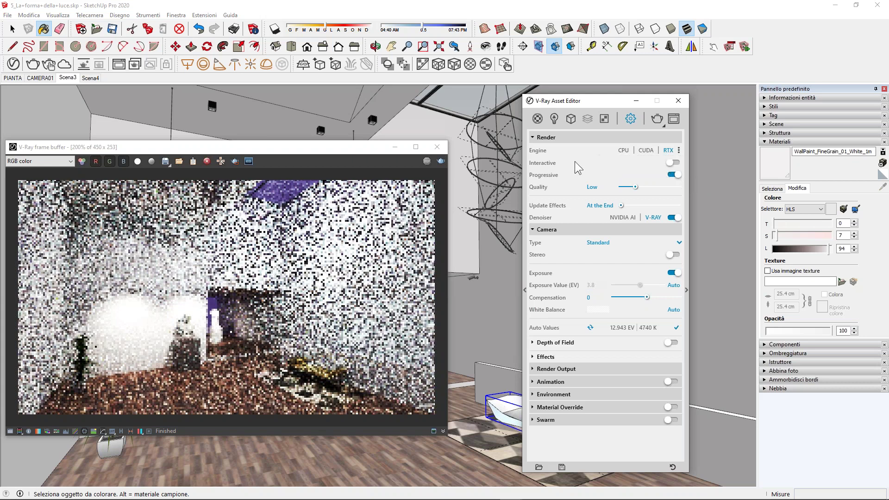
click(679, 151)
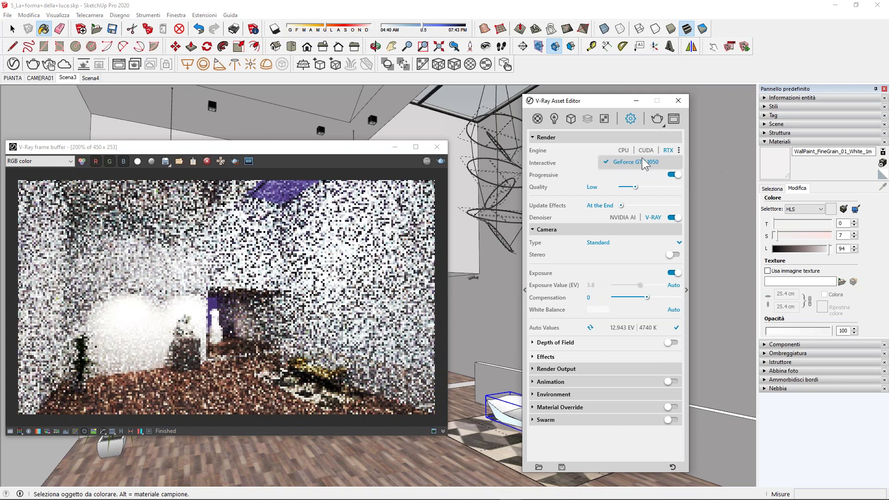
click(586, 163)
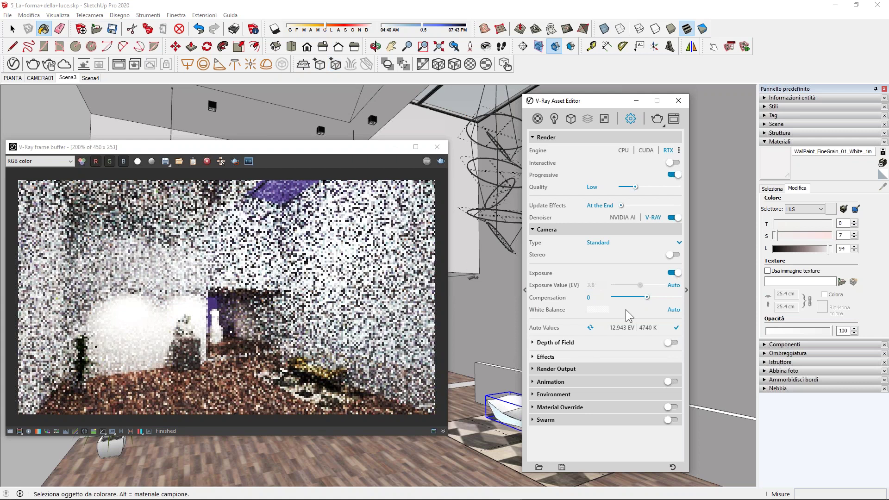
click(623, 150)
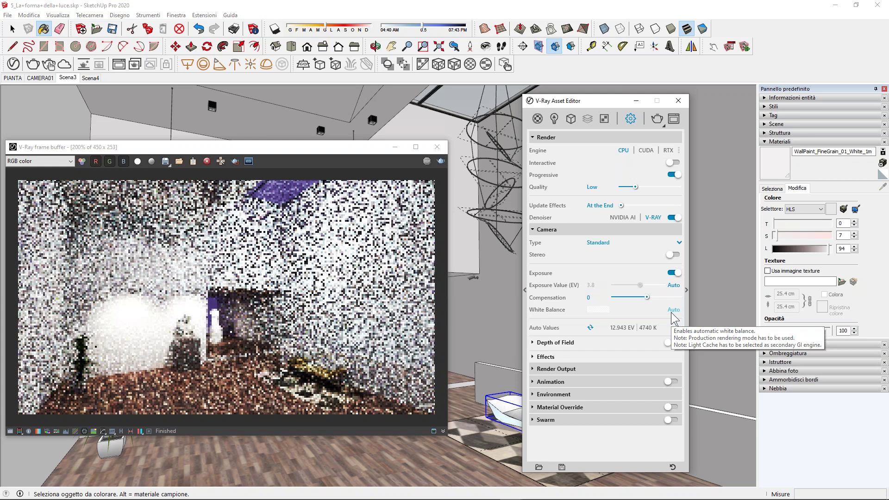
Collapse the Camera rollout and drag the frame buffer slightly to the right.
click(547, 230)
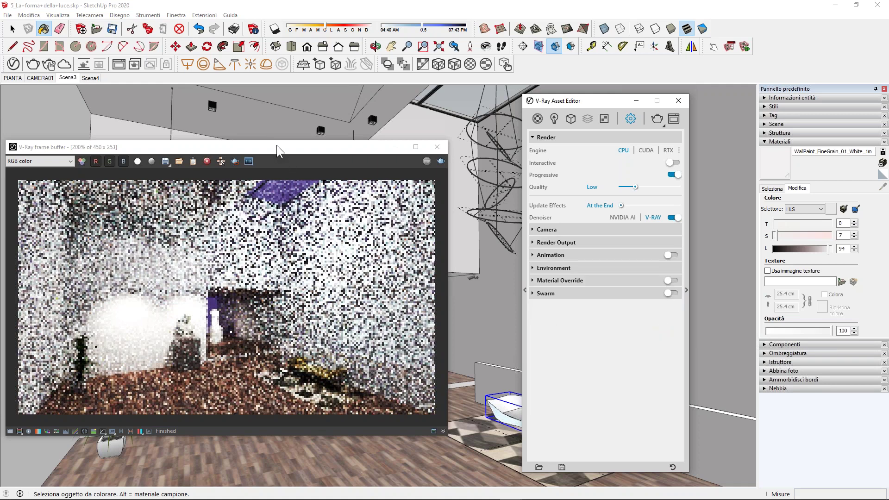
drag(277, 145, 319, 135)
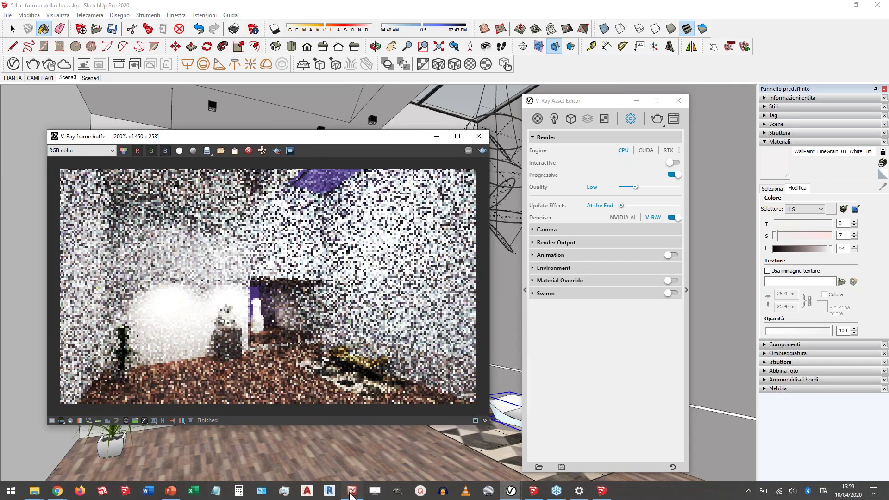
Review the finished render 1.png in Picture Manager, then lower the V-Ray frame buffer out of the way.
click(351, 492)
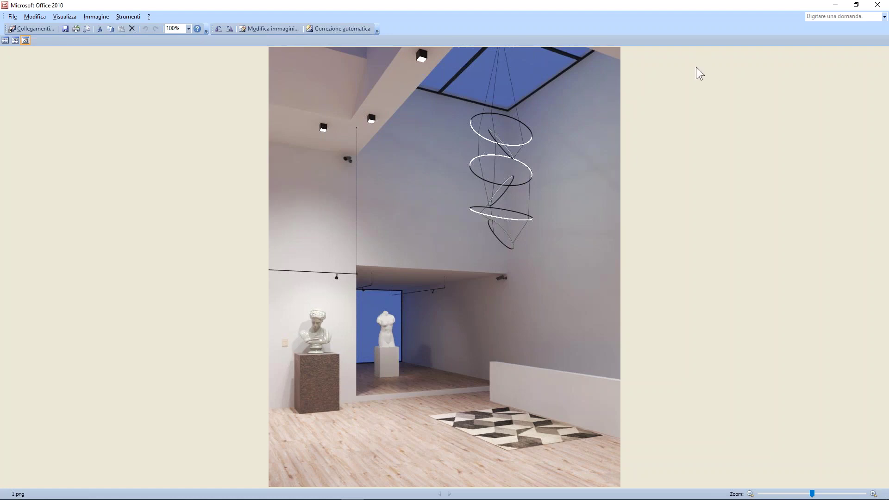
click(835, 5)
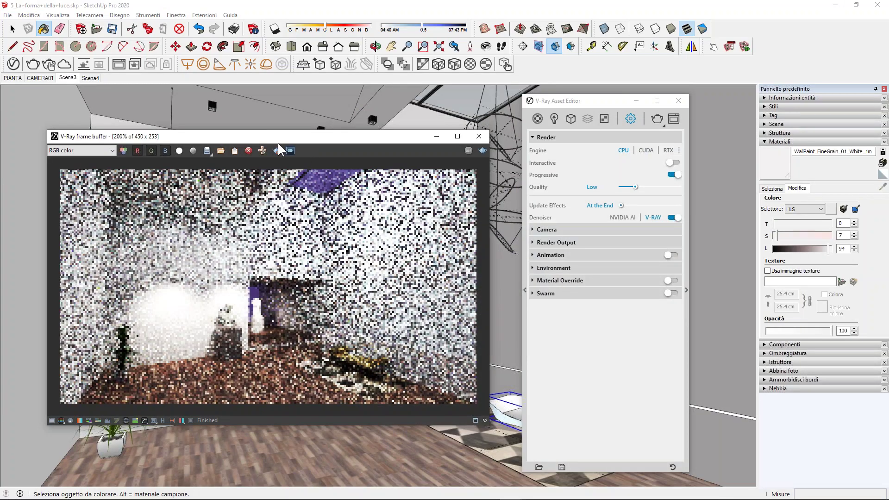
mouse_move(242, 137)
mouse_down()
mouse_move(232, 370)
mouse_move(217, 471)
mouse_up()
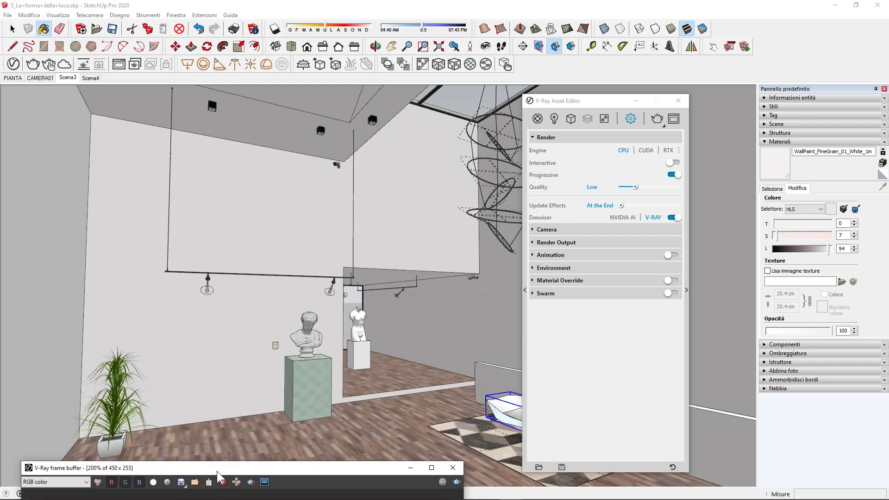
Switch to CAMERA01 and set Render Output to 4:5 Portrait (202×253) with Safe Frame on.
click(40, 76)
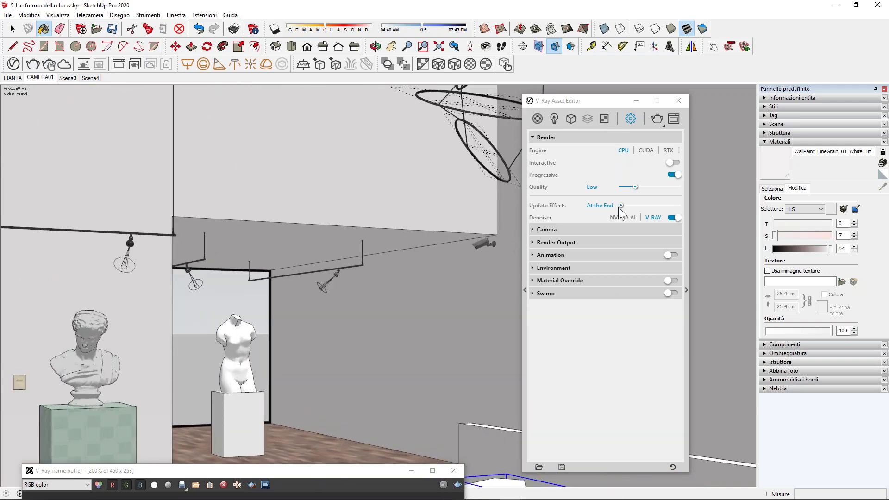
click(556, 243)
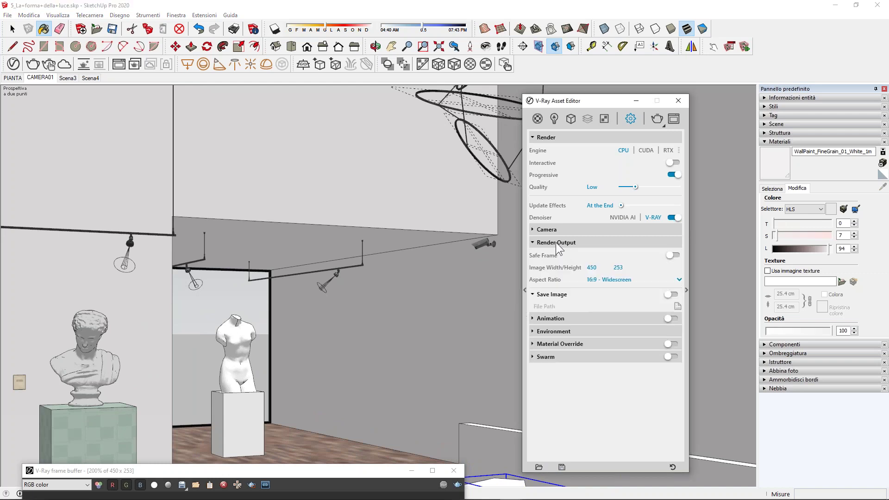
click(672, 256)
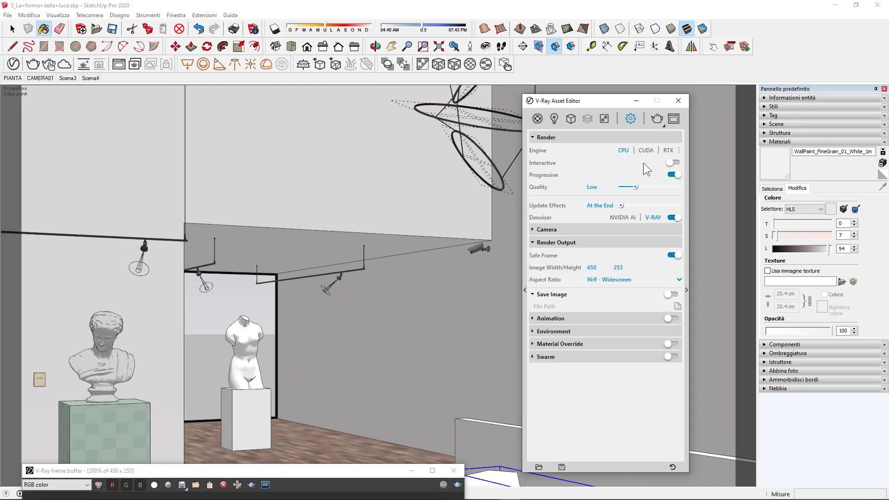
drag(605, 99, 608, 106)
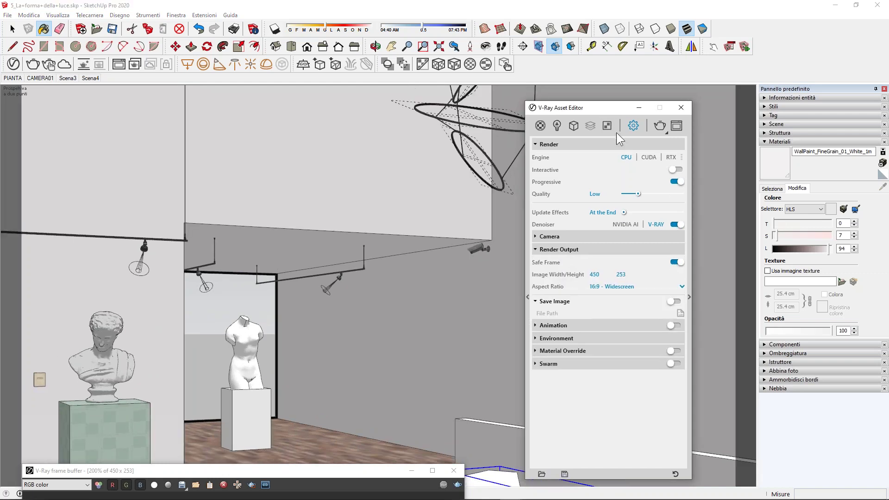
click(621, 287)
click(613, 349)
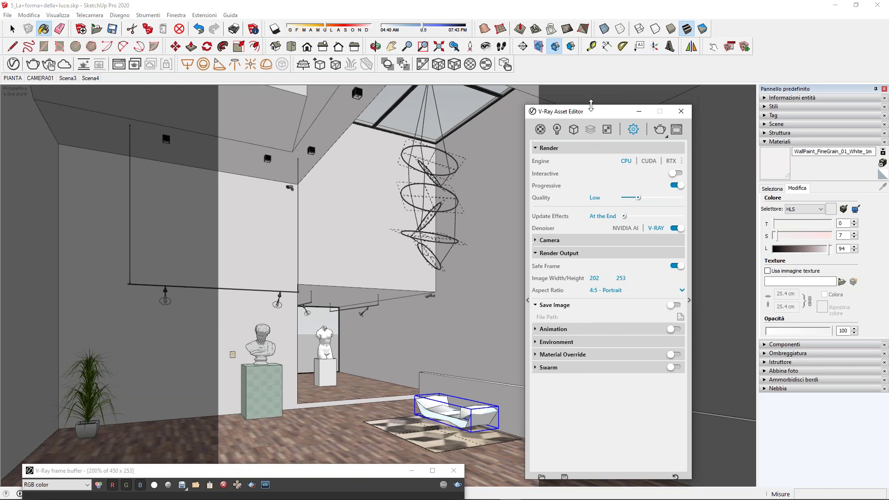
Compare the Scena3 and Scena4 views before returning to CAMERA01.
drag(589, 107, 647, 106)
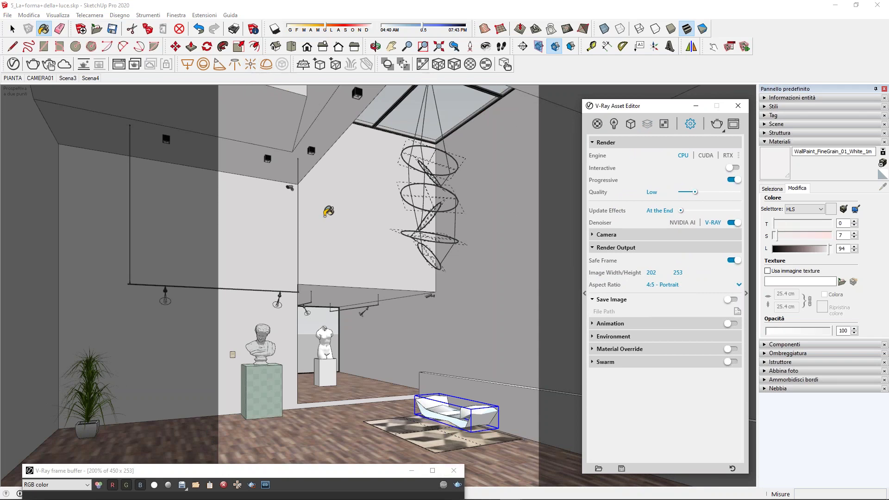
click(655, 287)
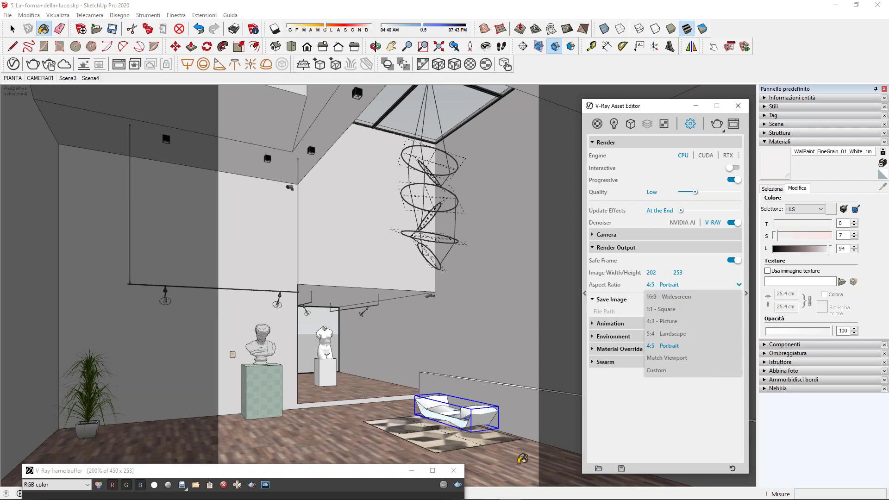
click(37, 76)
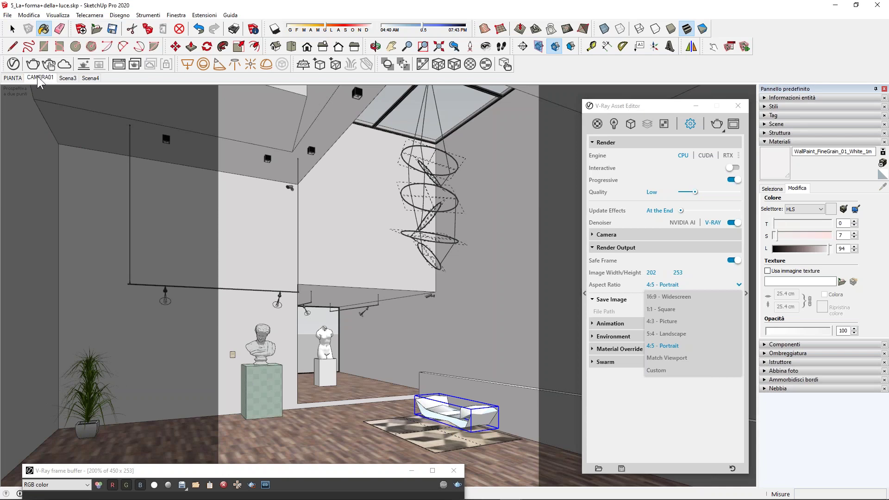
click(69, 76)
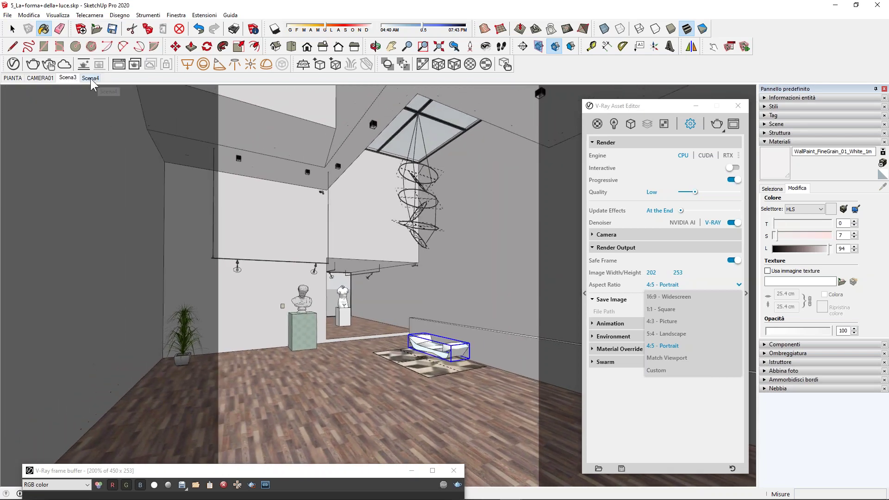
click(90, 79)
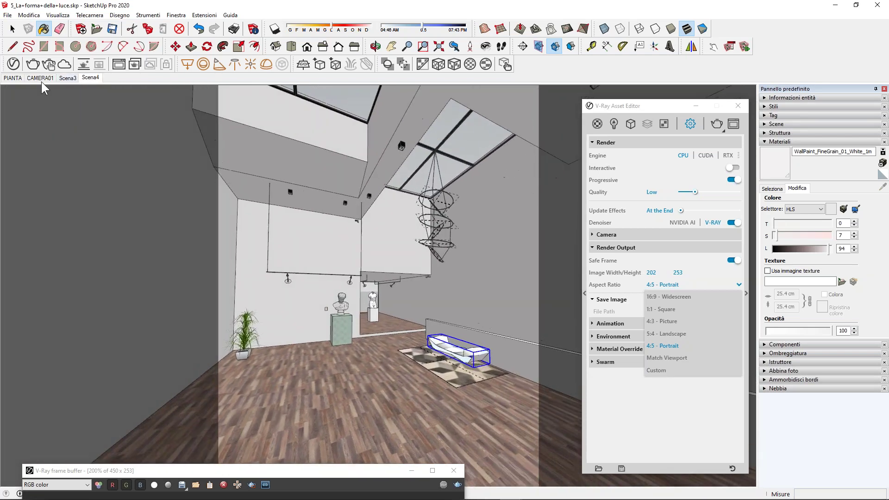
click(39, 77)
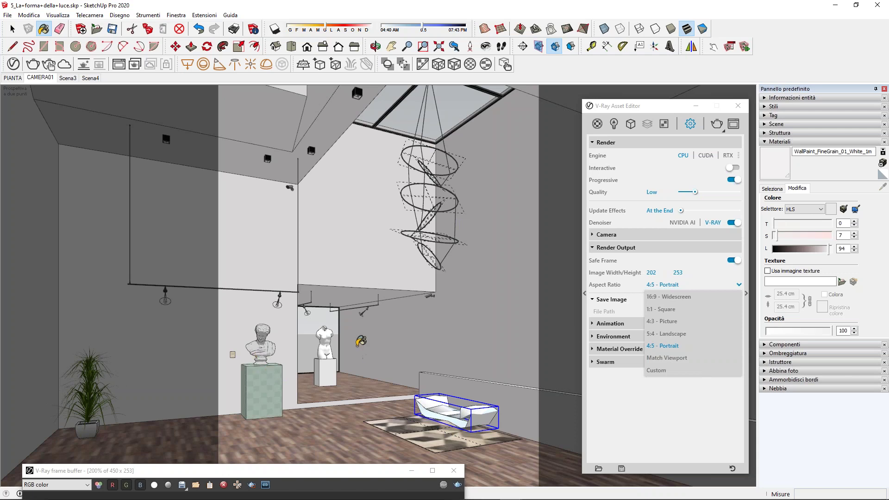
Keep 4:5 Portrait, set output width 640 and height 800, and expand Camera settings.
click(13, 30)
click(685, 397)
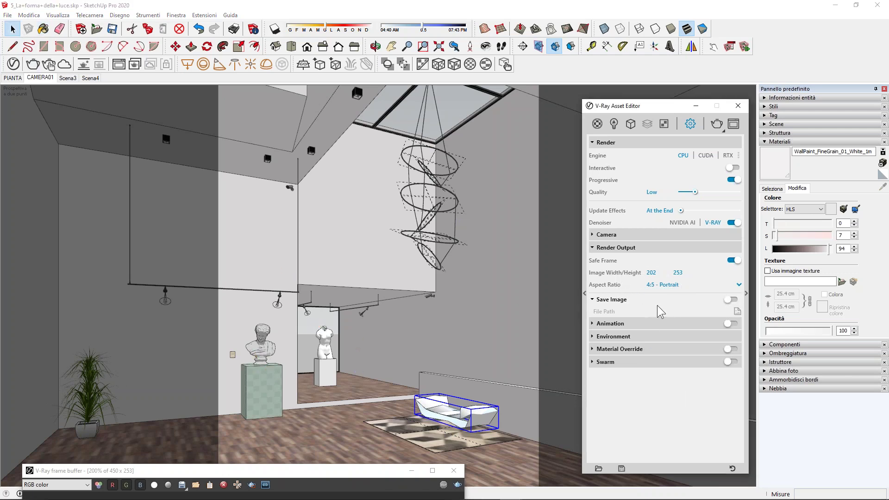
click(679, 273)
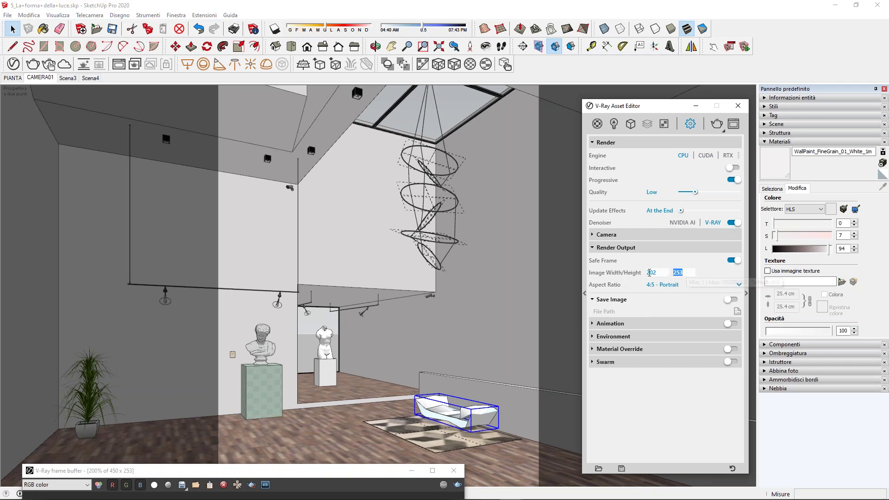
text(8)
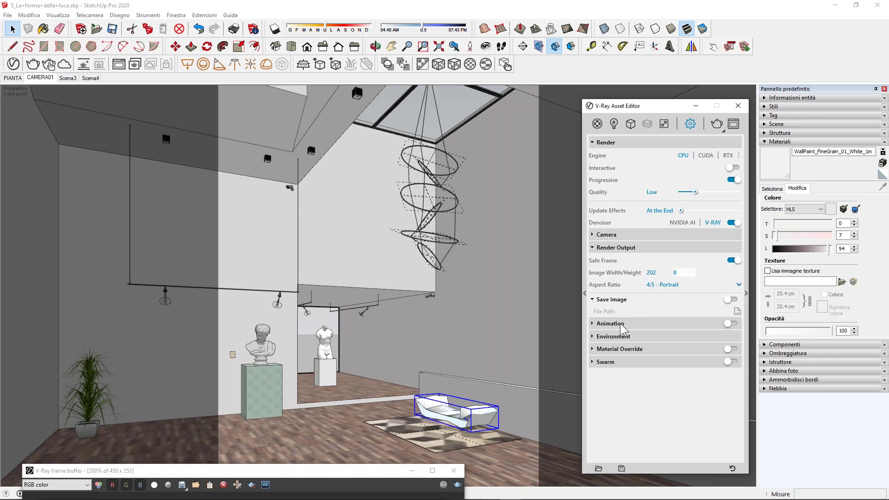
text(00)
click(654, 273)
text(640)
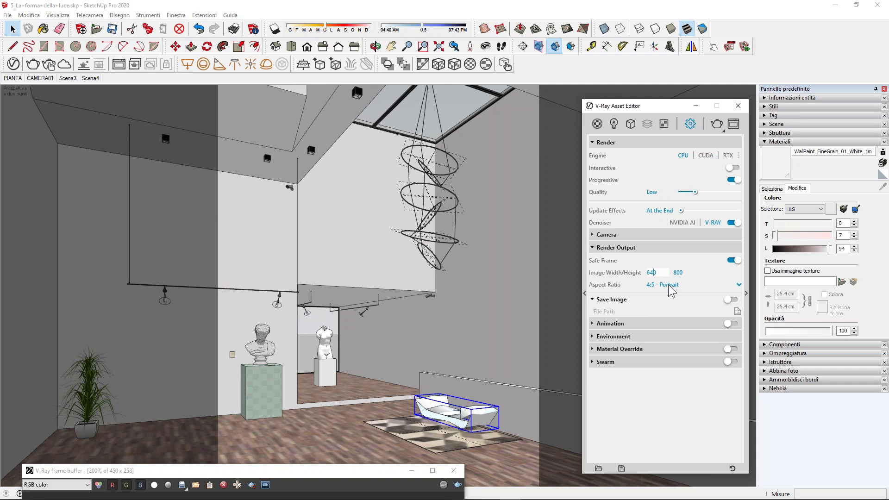
click(594, 249)
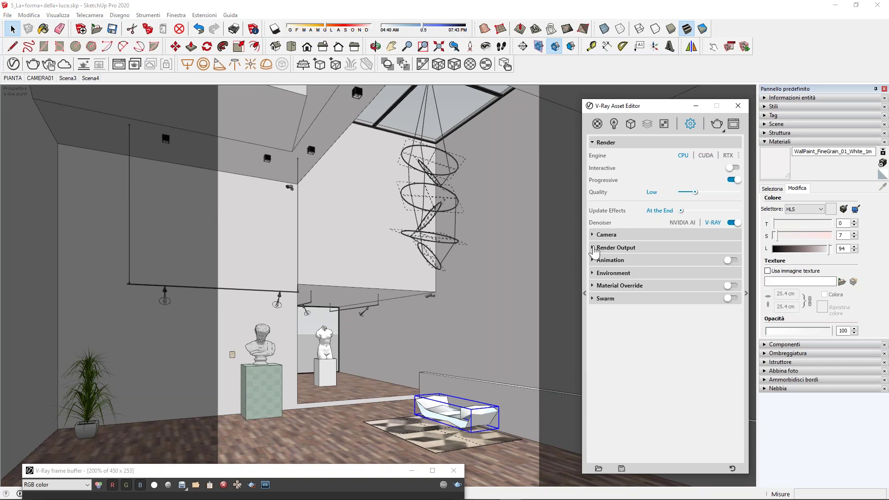
click(593, 235)
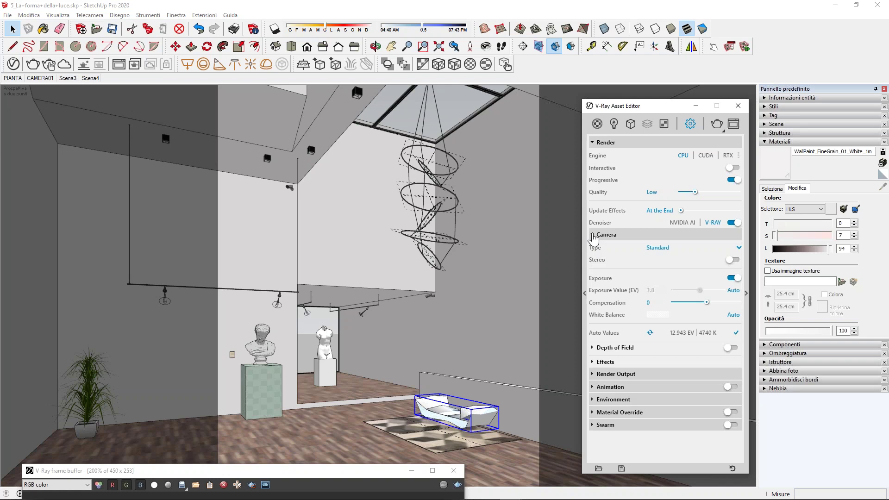
Start a 640 × 800 render of the gallery with the frame buffer beside the Asset Editor.
click(614, 123)
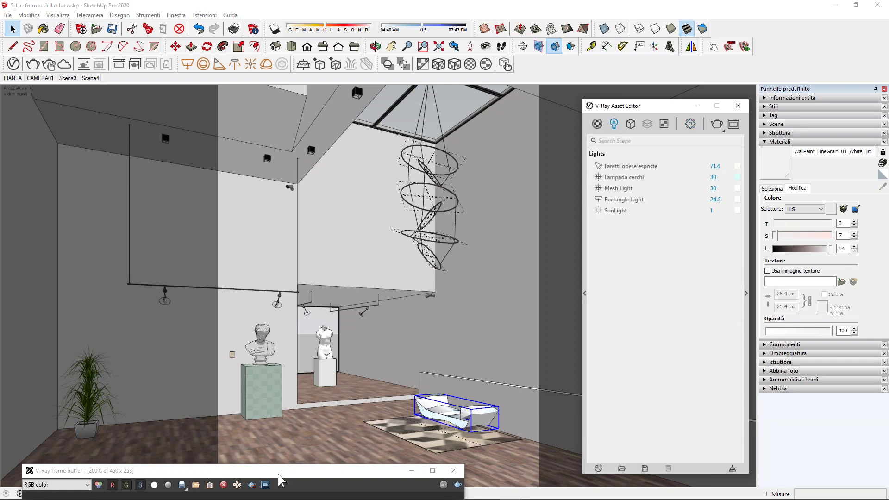
drag(280, 480, 266, 126)
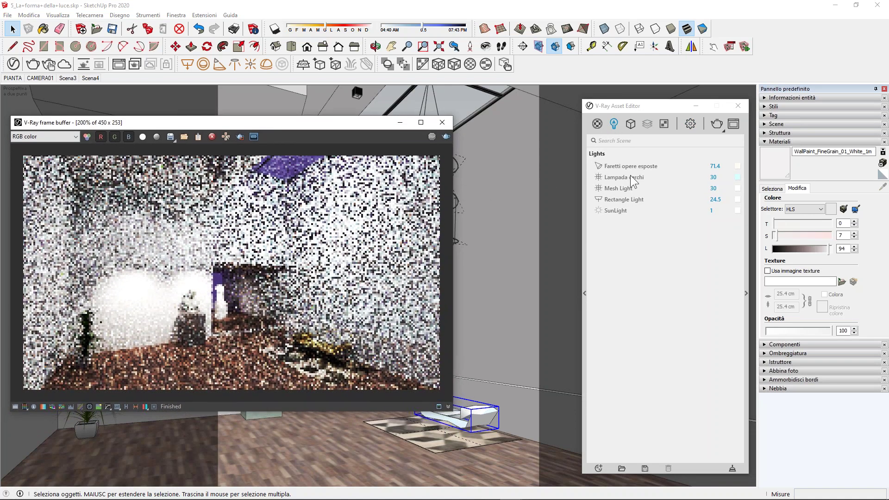
click(689, 124)
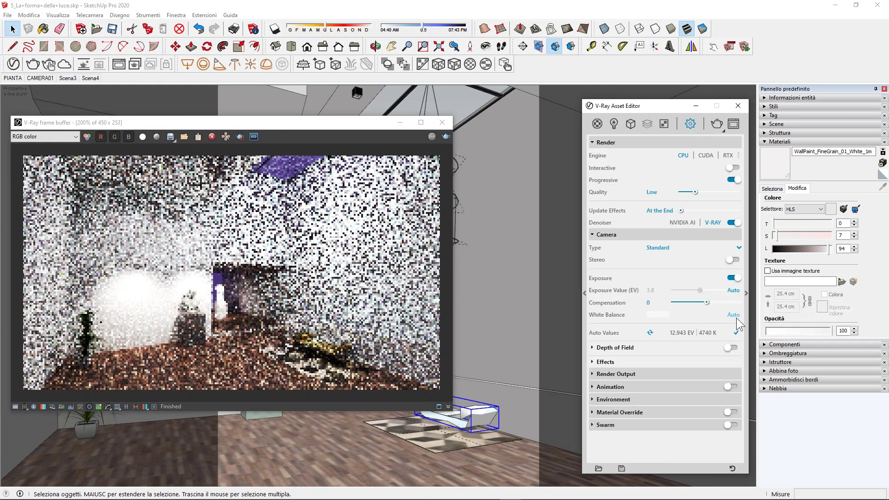
click(717, 126)
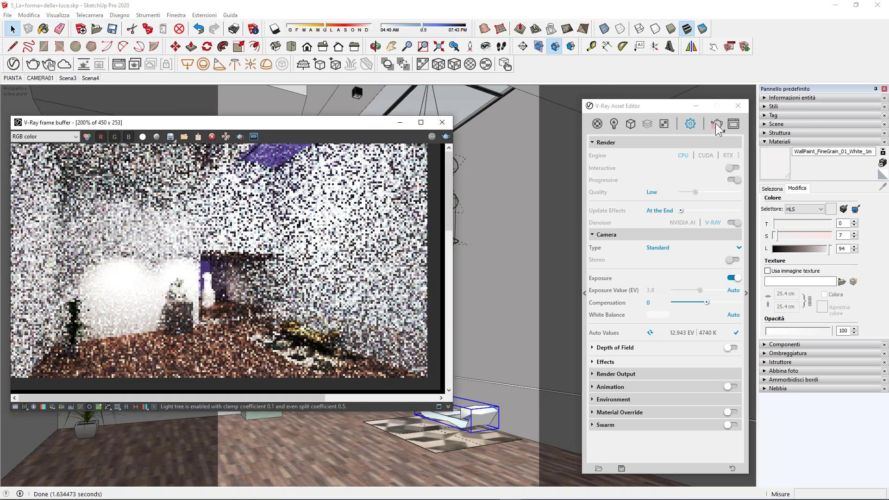
click(717, 125)
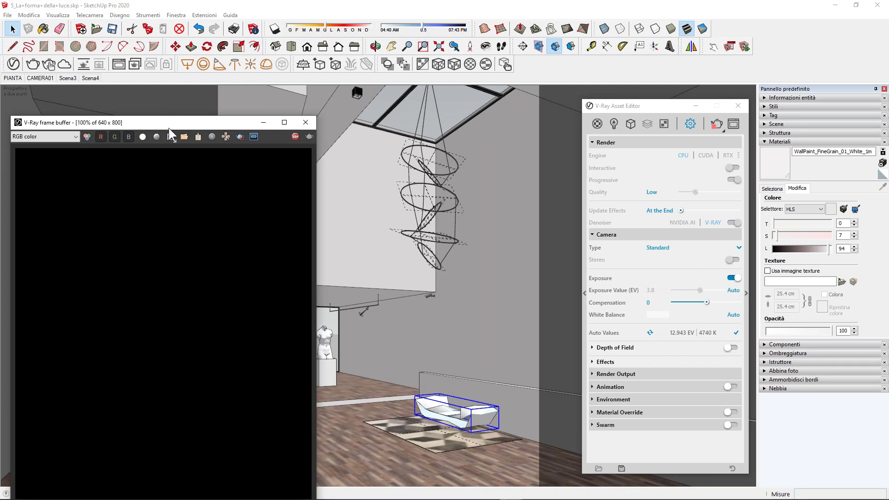
mouse_move(169, 123)
mouse_down()
mouse_move(286, 46)
mouse_move(351, 34)
mouse_up()
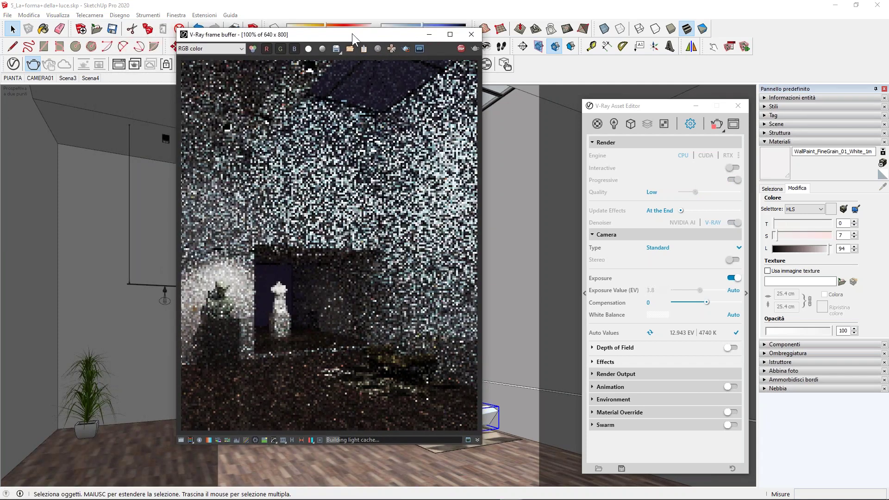
click(652, 127)
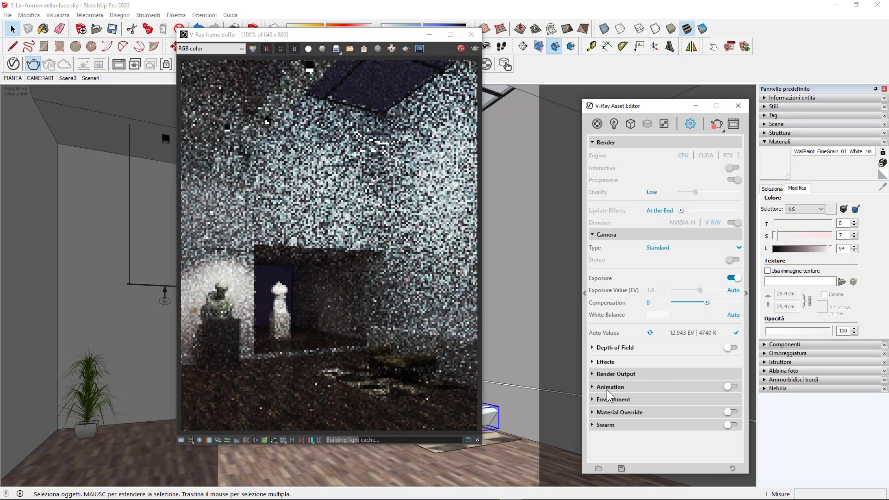
click(612, 400)
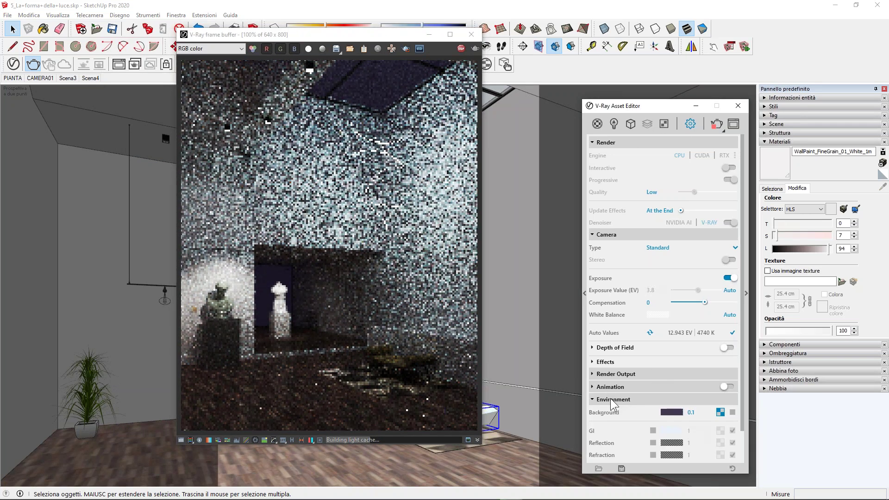
click(615, 123)
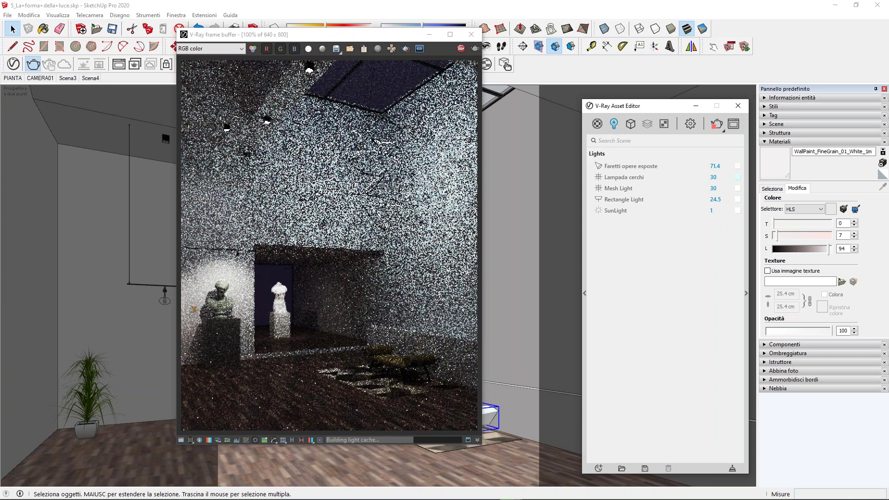
Disable and reset the Exposure correction in the frame buffer's colour corrections.
click(485, 68)
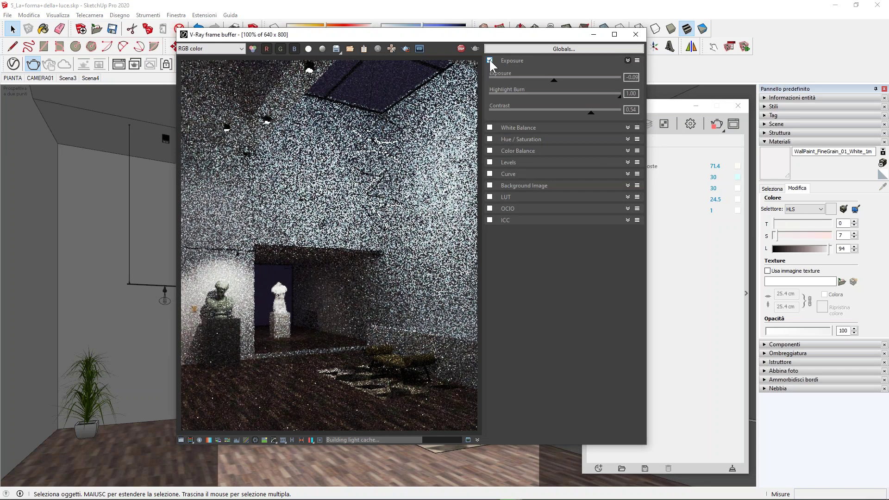
click(490, 61)
click(637, 59)
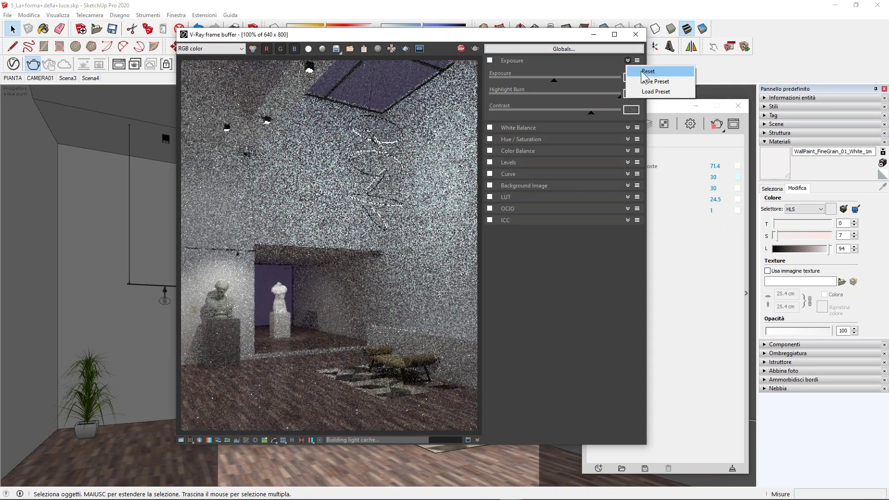
click(642, 70)
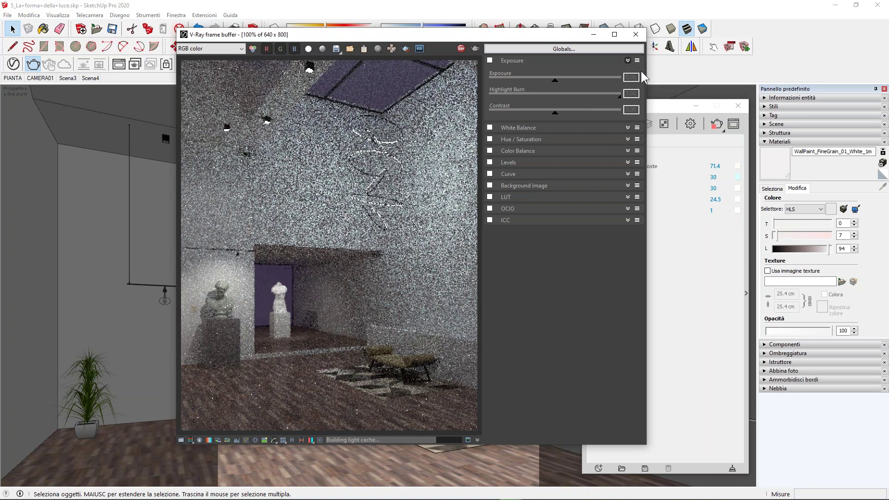
click(182, 440)
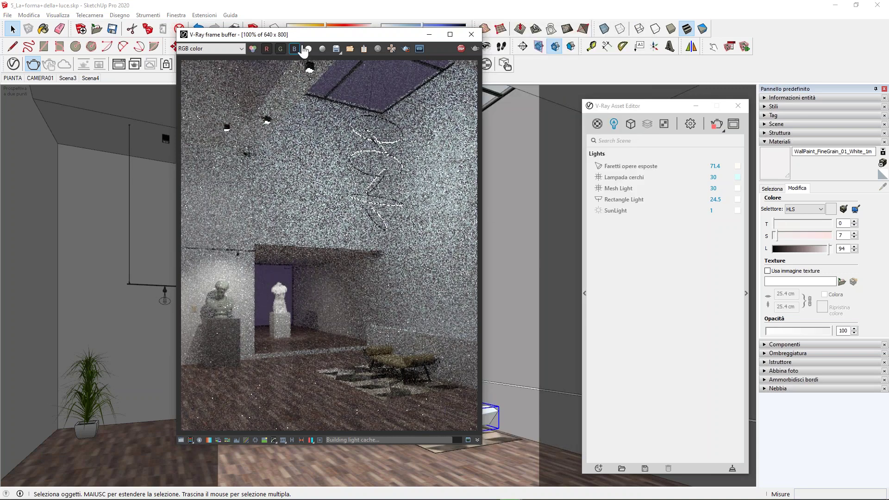
drag(308, 36, 387, 48)
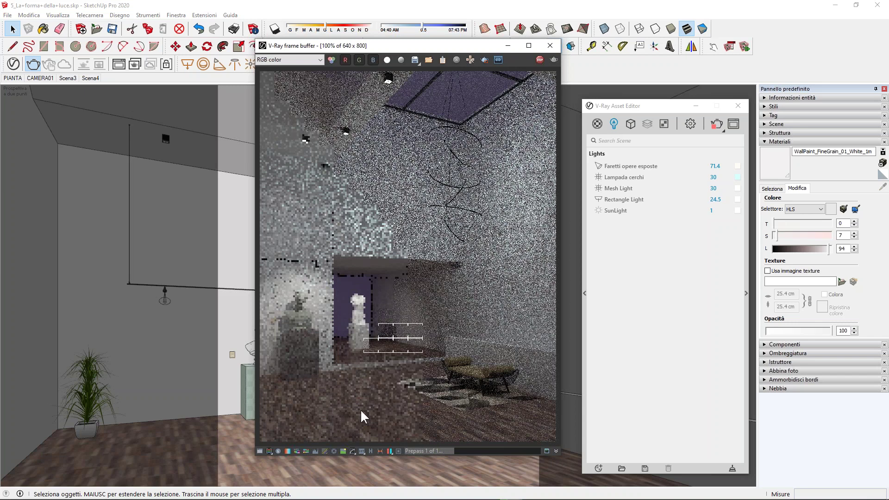
click(260, 451)
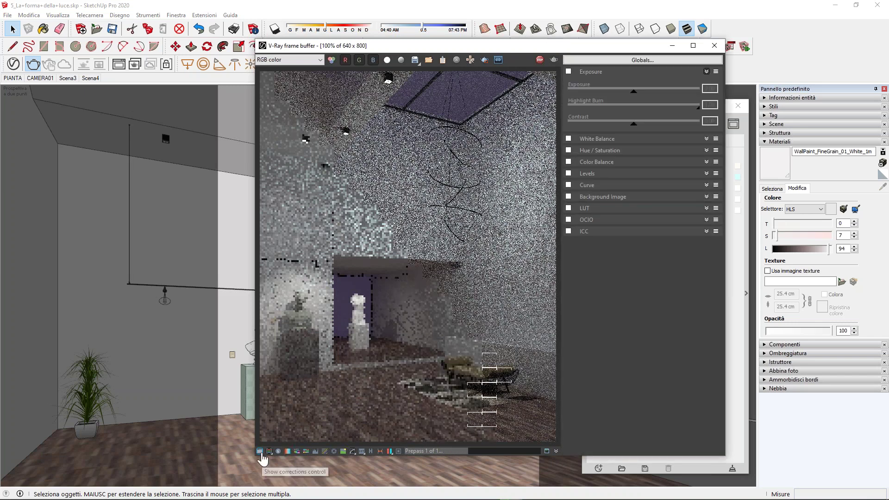
click(260, 451)
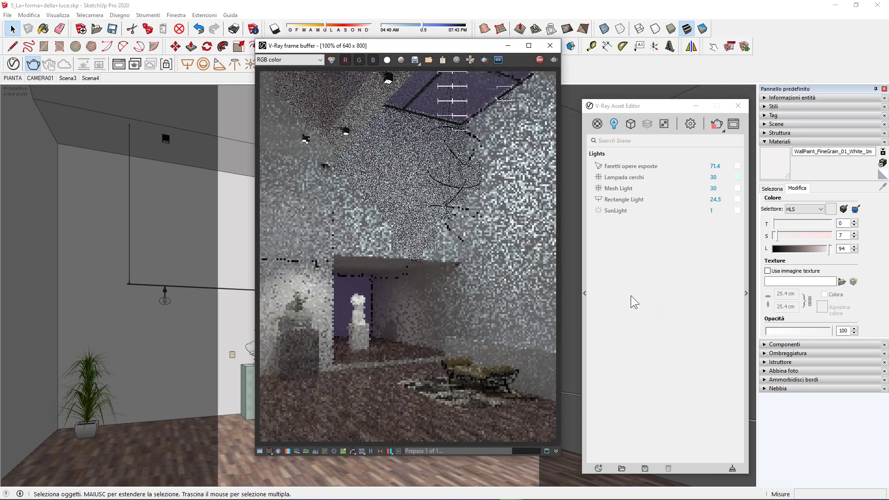
Choose Camera > Field of View (46.20°) and lower the render preview to reveal the model.
click(90, 15)
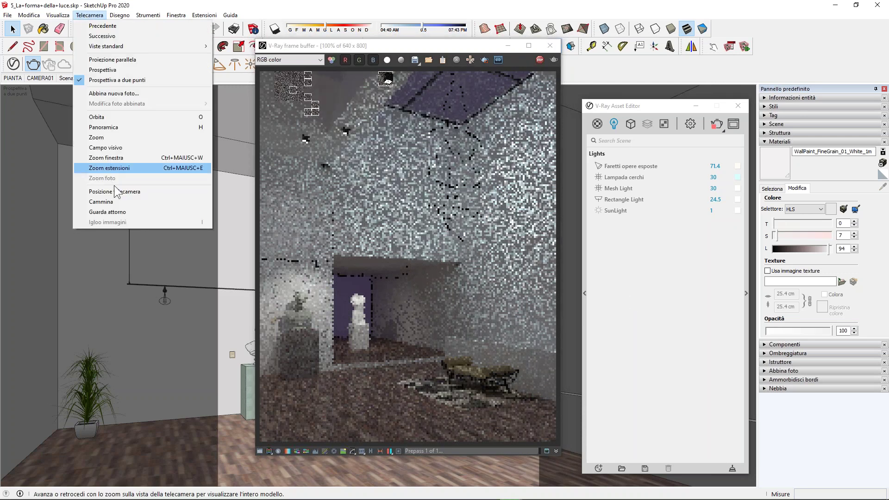
click(117, 148)
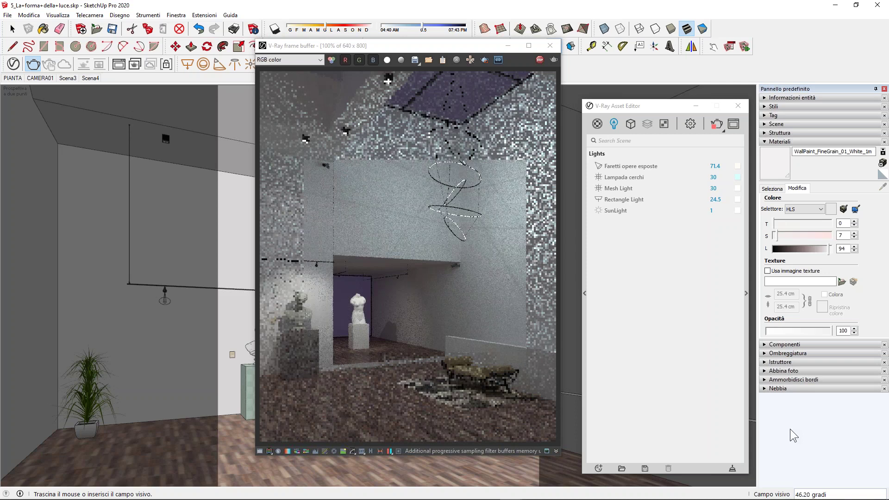
click(89, 15)
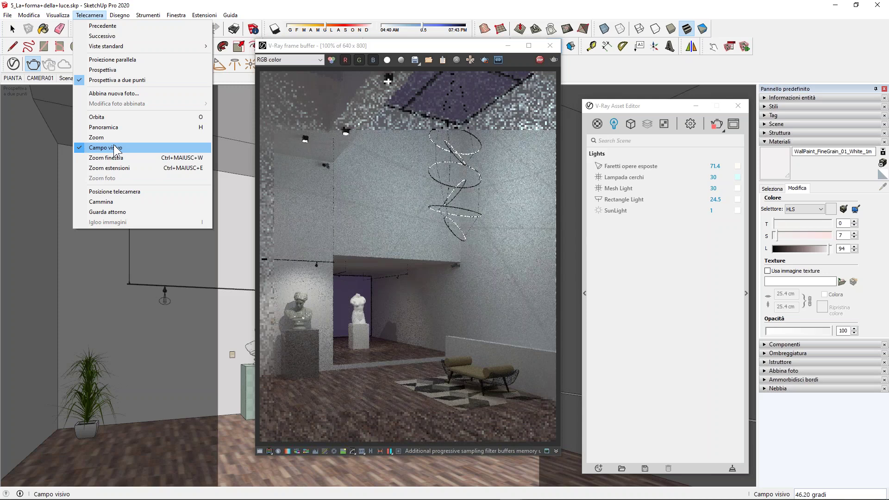
click(113, 146)
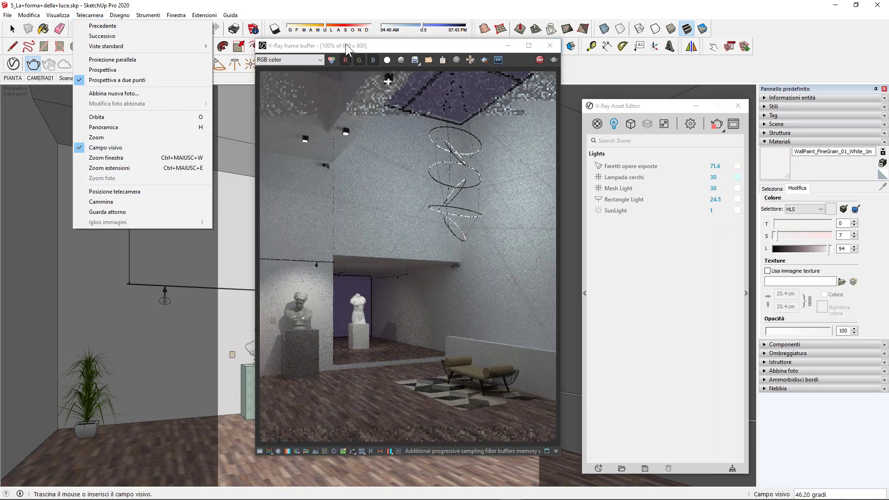
drag(346, 44, 323, 255)
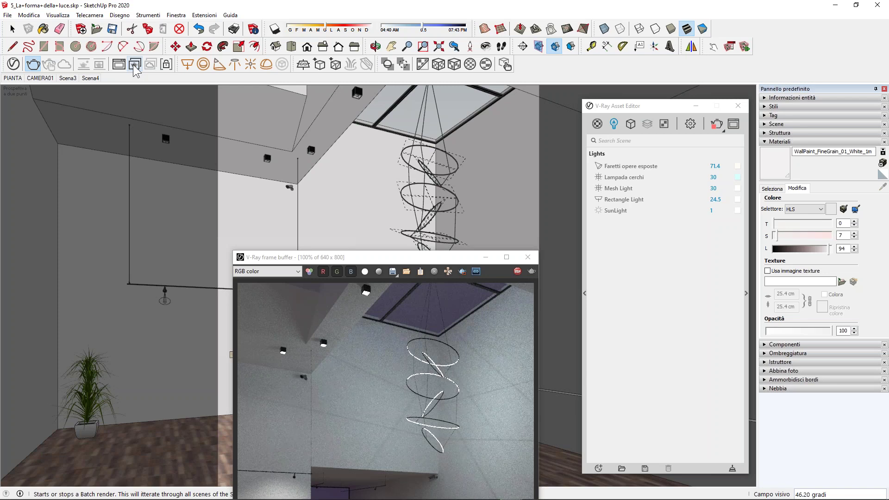
Open the render settings with Camera collapsed and arrange them beside the render preview.
mouse_move(354, 253)
mouse_down()
mouse_move(351, 132)
mouse_move(369, 67)
mouse_up()
key(space)
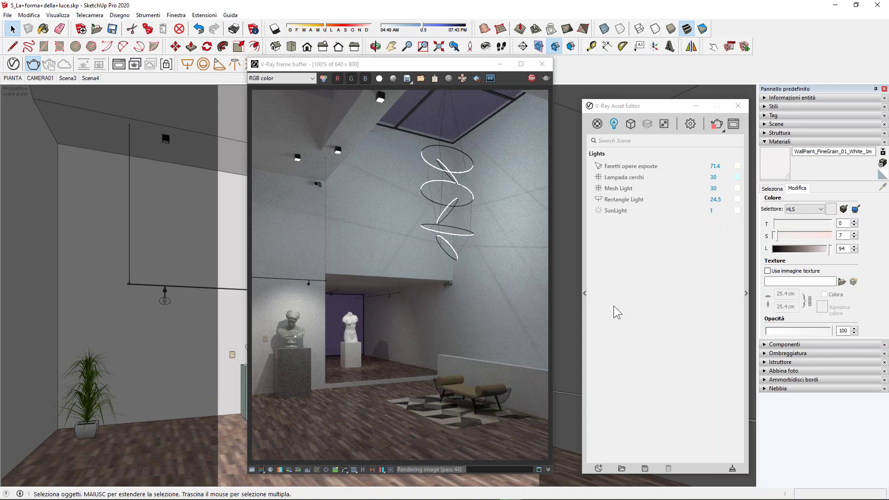
click(692, 123)
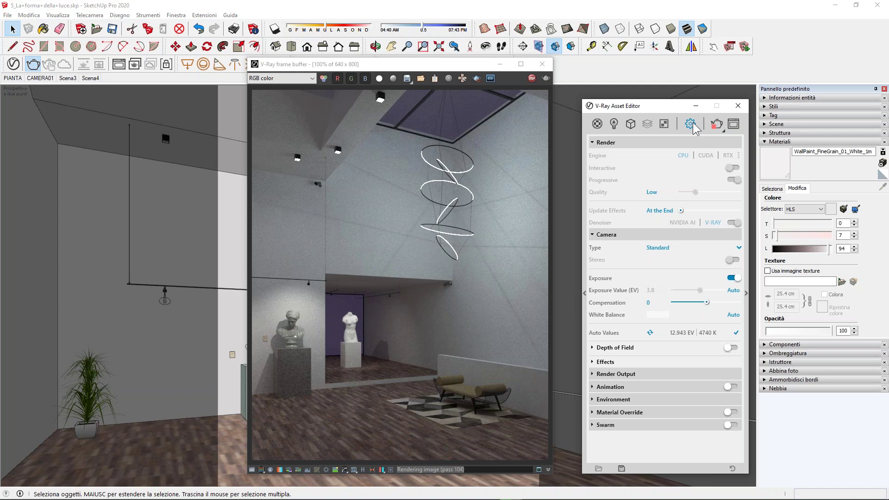
click(607, 234)
drag(644, 107, 723, 98)
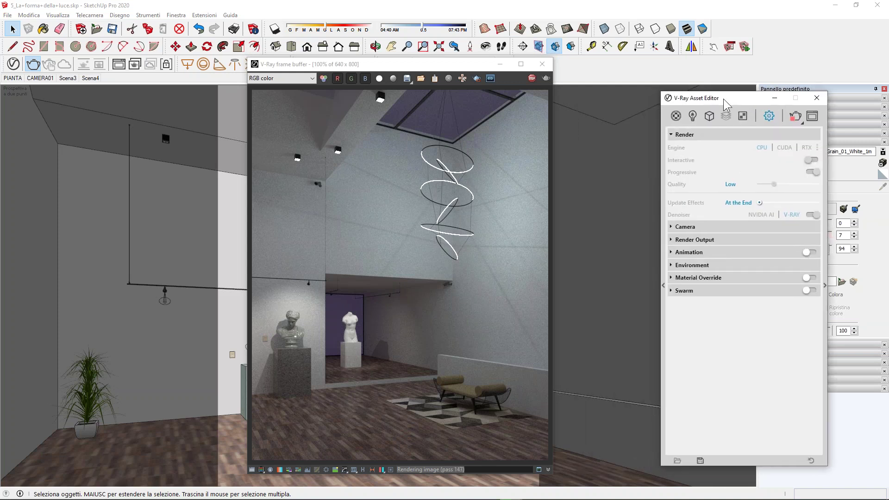
drag(345, 65, 267, 48)
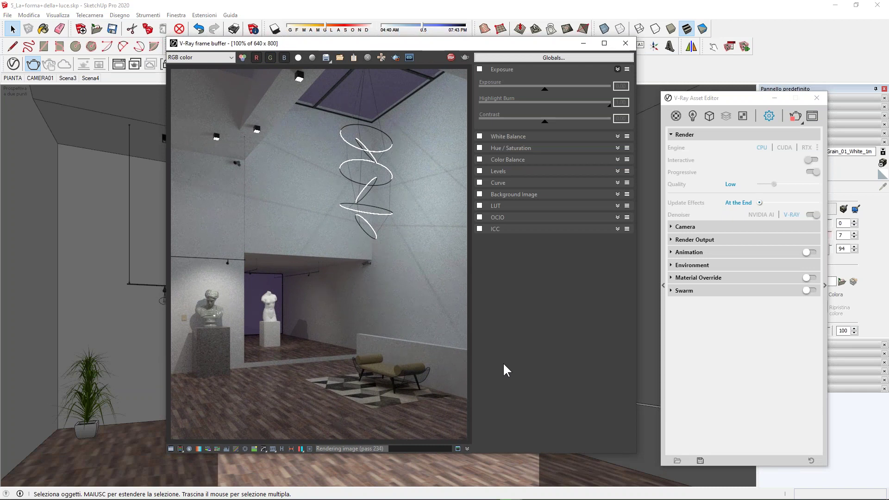
Enable the Exposure correction, raising exposure to 1.07 and lowering highlight burn.
drag(362, 44, 376, 44)
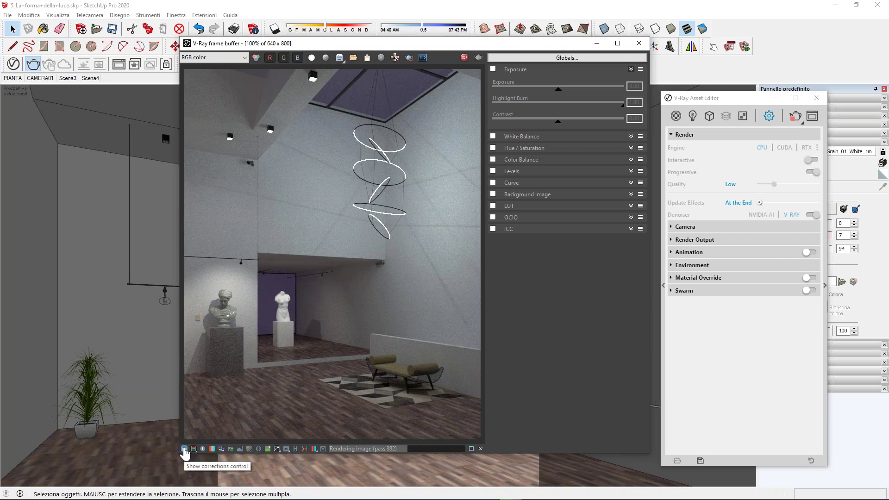
click(185, 450)
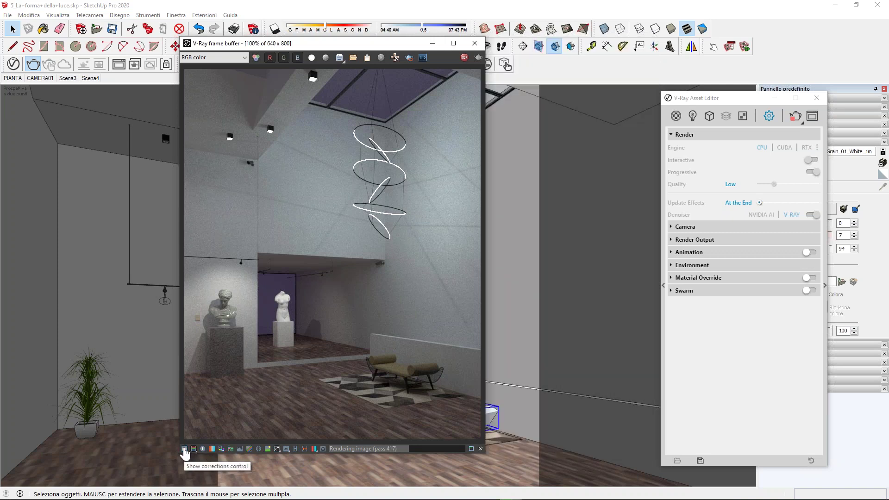
click(185, 449)
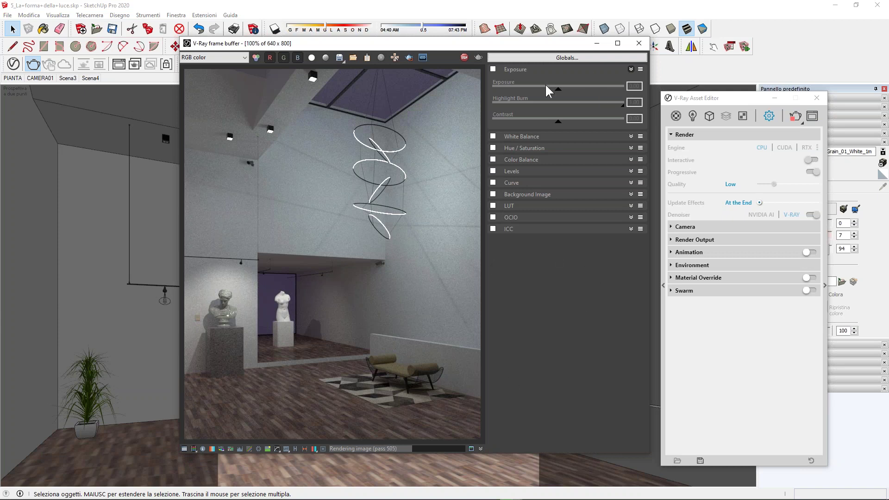
click(493, 69)
drag(558, 89, 574, 90)
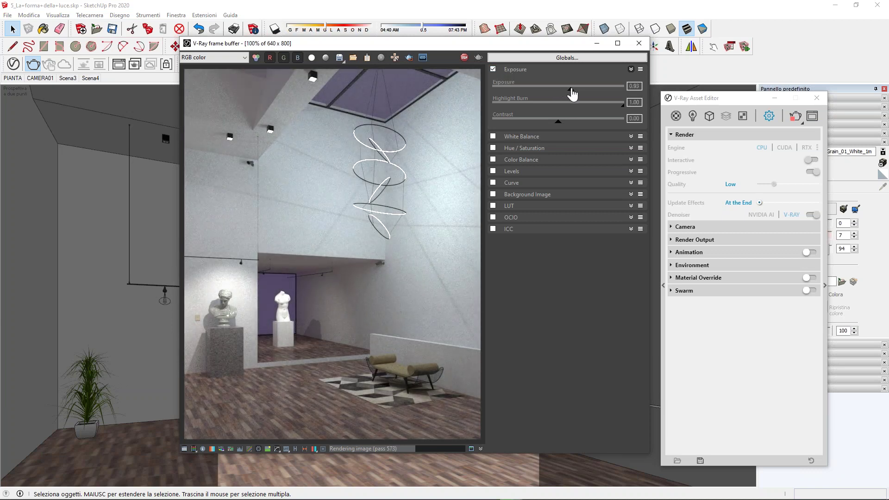
mouse_move(623, 105)
mouse_down()
mouse_move(610, 105)
mouse_move(651, 118)
mouse_up()
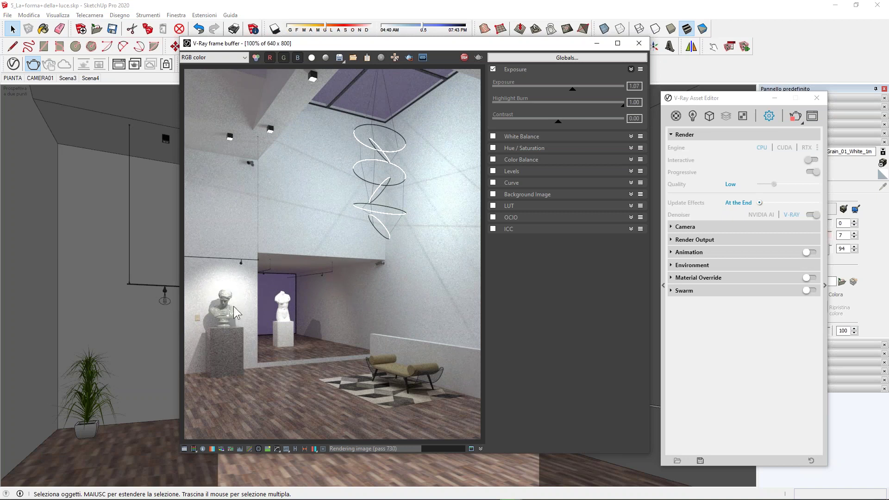
Zoom in on the bust to fine-tune highlight burn to 0.84 and contrast to 0.31.
scroll(216, 302, up, 2)
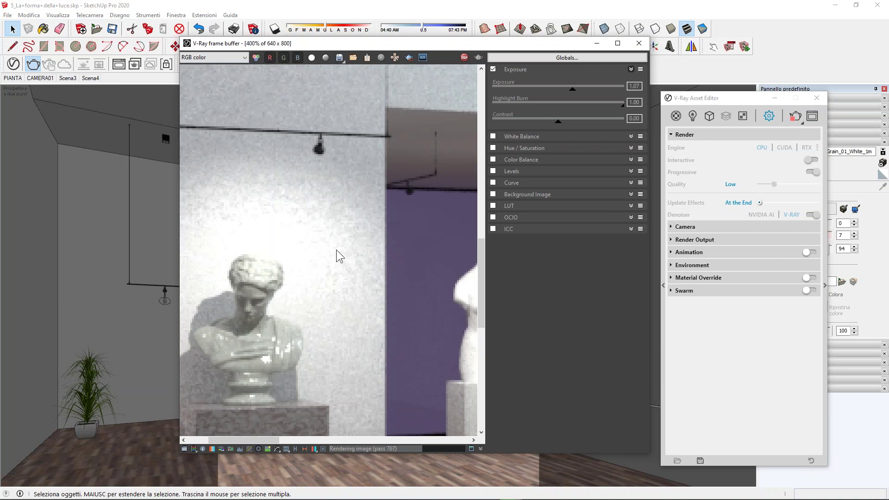
middle_drag(369, 276, 463, 255)
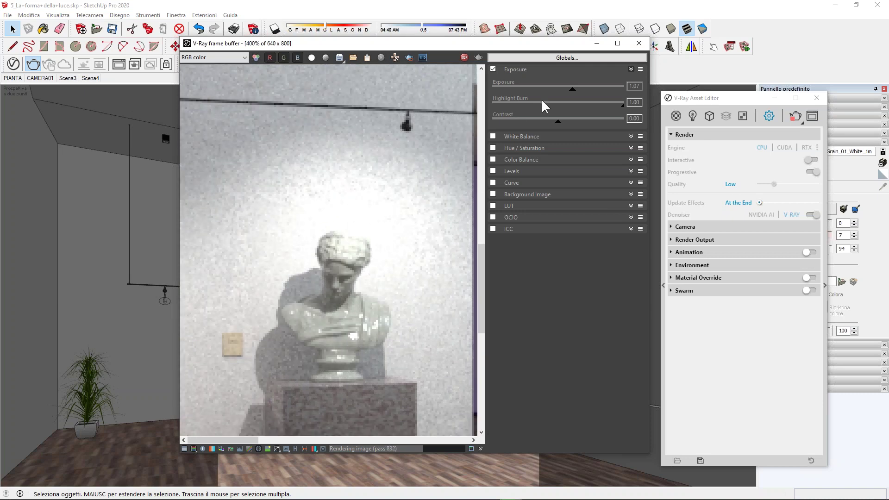
drag(622, 105, 618, 110)
mouse_move(619, 106)
mouse_down()
mouse_move(495, 115)
mouse_move(605, 111)
mouse_up()
drag(559, 126, 580, 128)
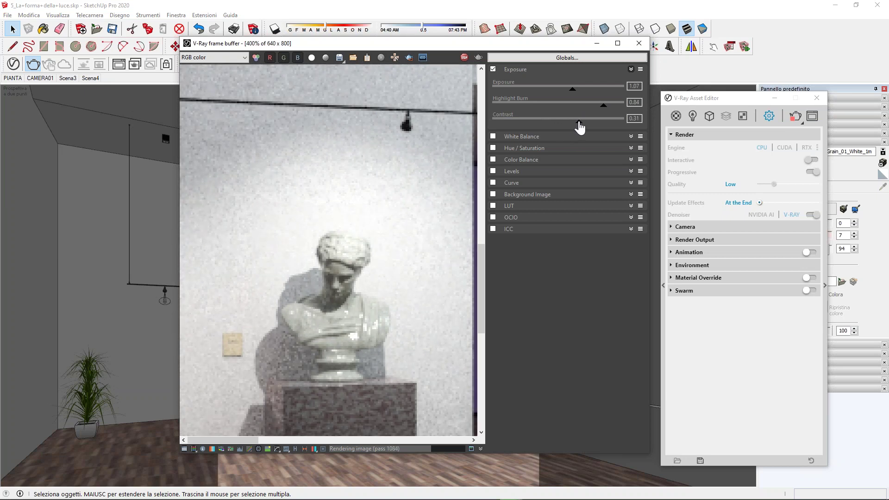
double_click(369, 256)
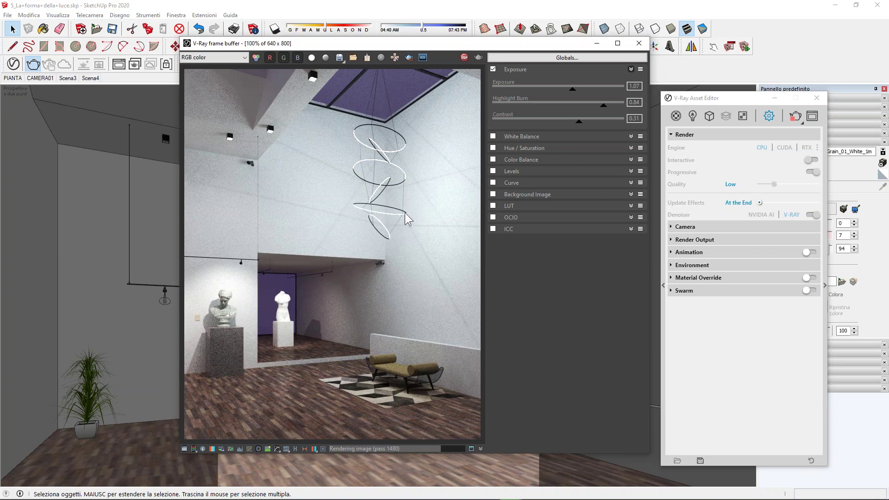
Turn on White Balance at 6733 temperature and Color Balance tinted slightly toward red.
click(509, 136)
click(493, 136)
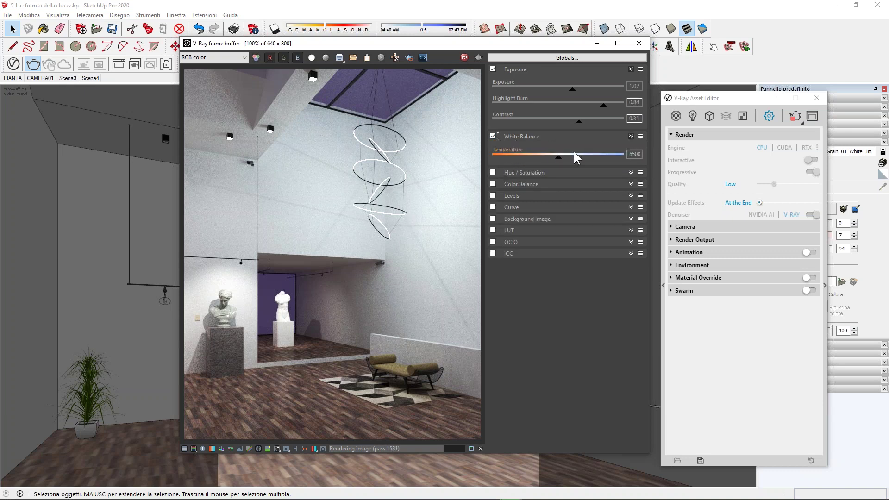
mouse_move(559, 158)
mouse_down()
mouse_move(622, 161)
mouse_move(519, 165)
mouse_move(563, 164)
mouse_up()
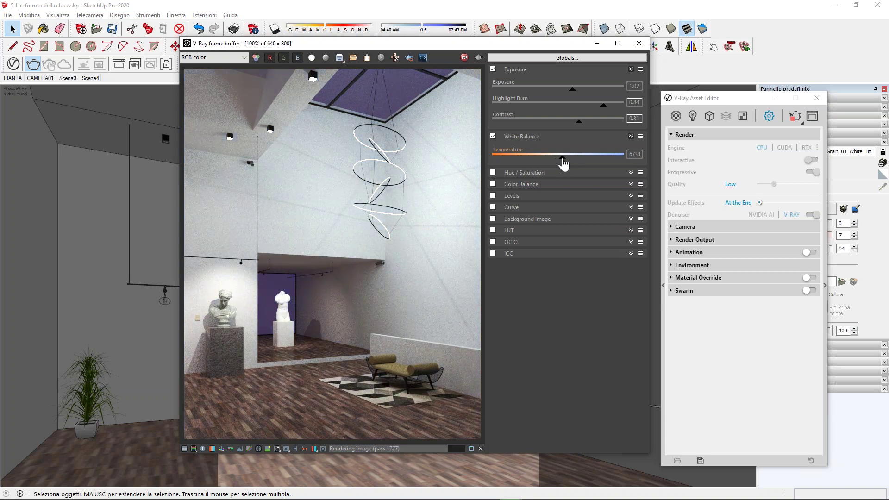
click(494, 185)
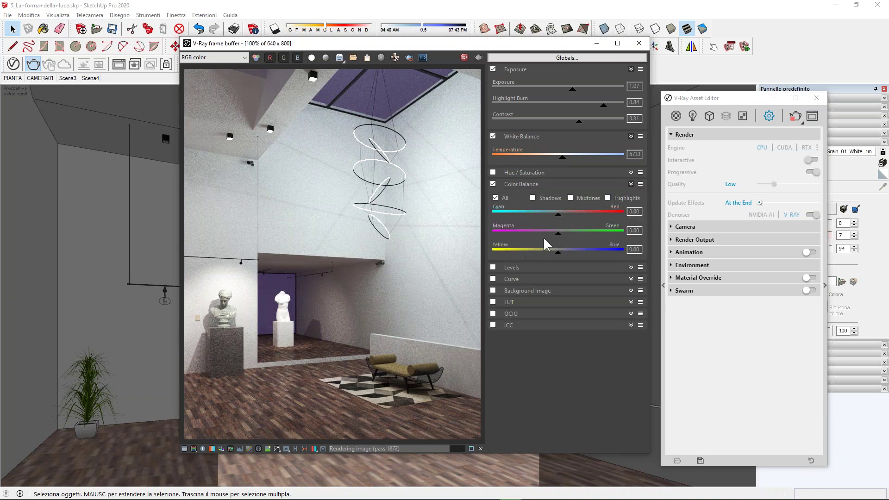
mouse_move(560, 220)
mouse_down()
mouse_move(580, 223)
mouse_move(559, 222)
mouse_up()
Rearrange the windows, check Render Output and Camera, and lower highlight burn to 0.76.
drag(566, 47, 471, 57)
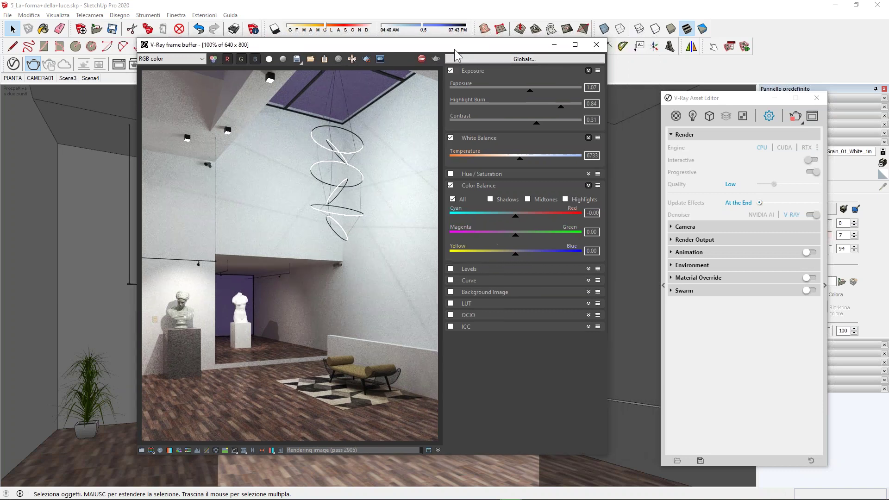
drag(721, 98, 659, 66)
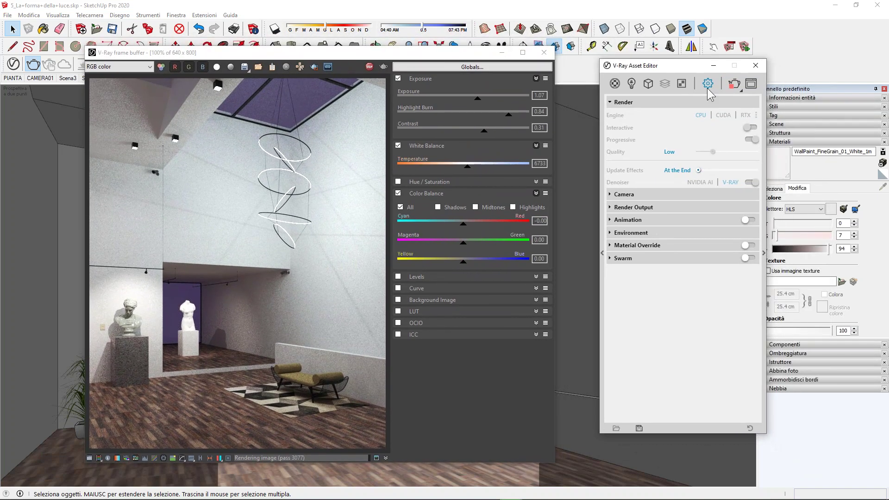
click(636, 208)
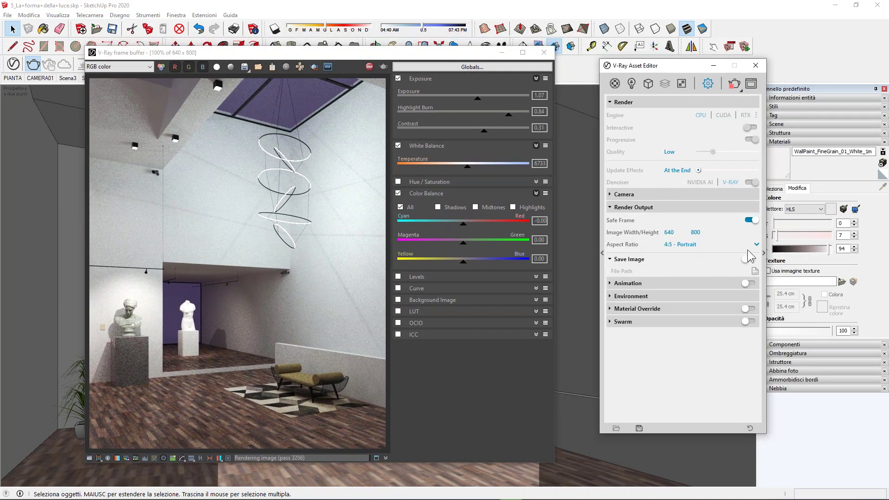
click(648, 207)
click(635, 195)
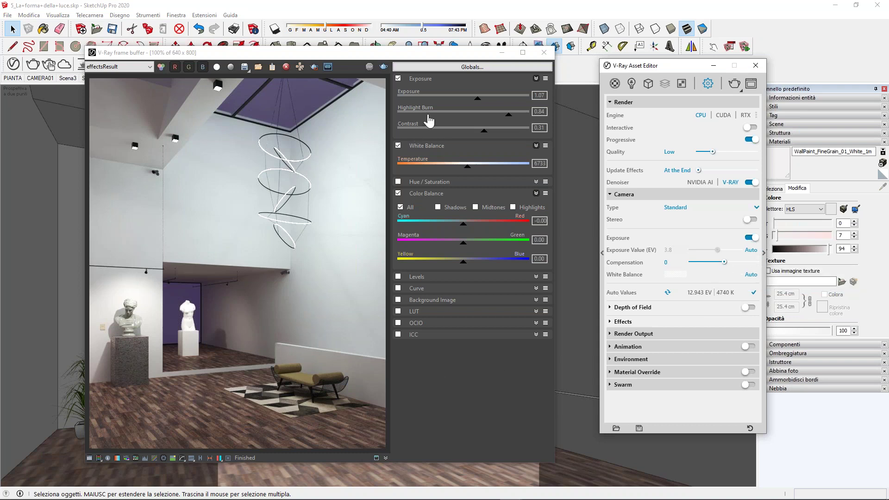
click(510, 120)
drag(510, 120, 499, 121)
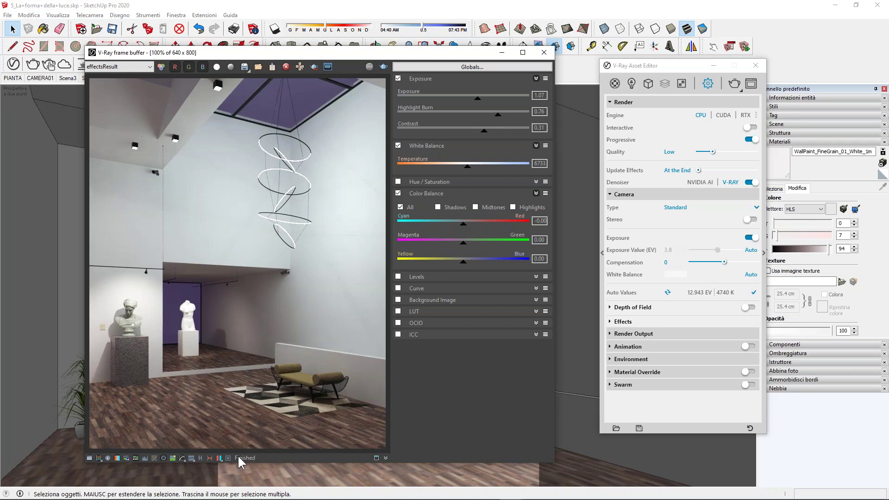
Inspect the render enlarged, then save it to the Desktop as a PNG named 2.
double_click(324, 54)
scroll(354, 246, up, 1)
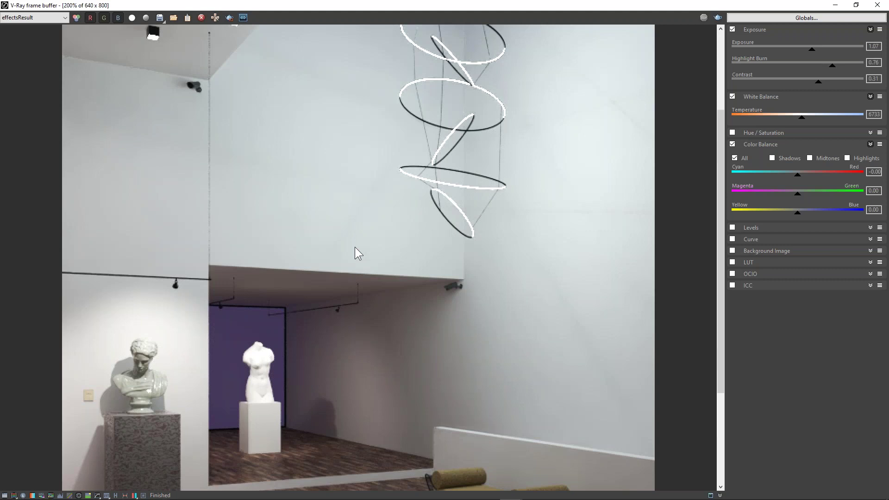
drag(719, 286, 718, 205)
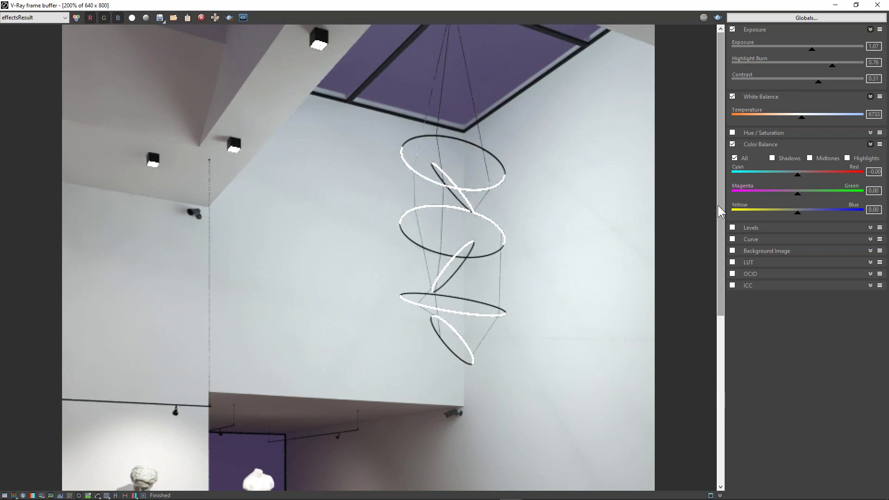
drag(720, 180, 711, 364)
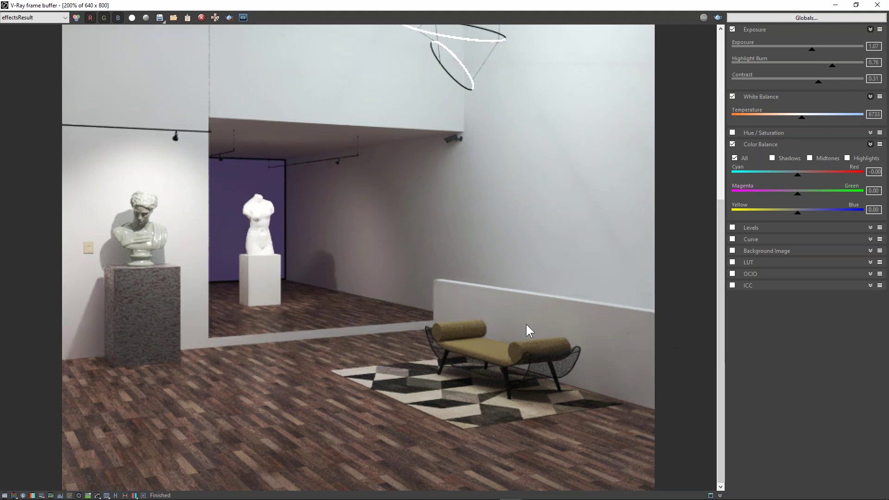
double_click(450, 323)
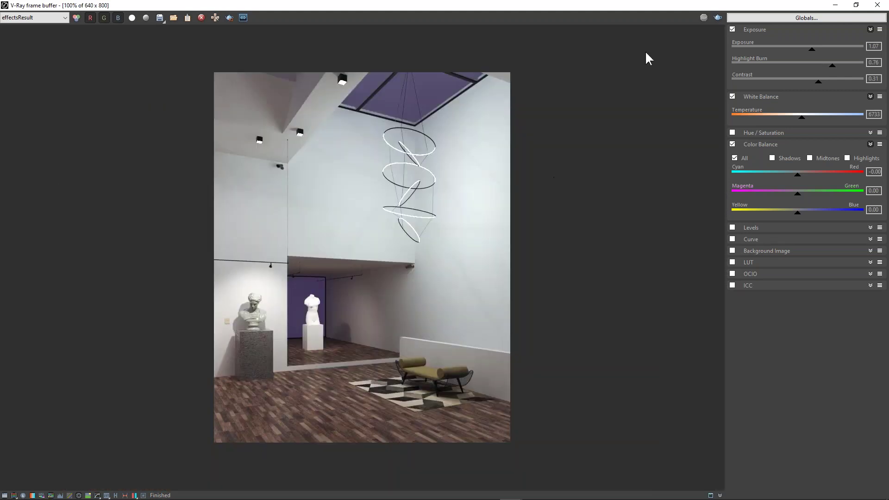
click(857, 6)
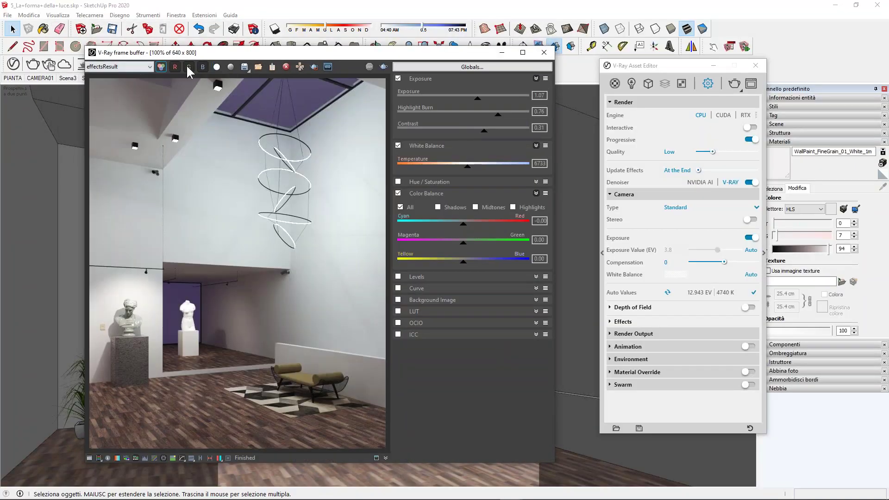
click(244, 67)
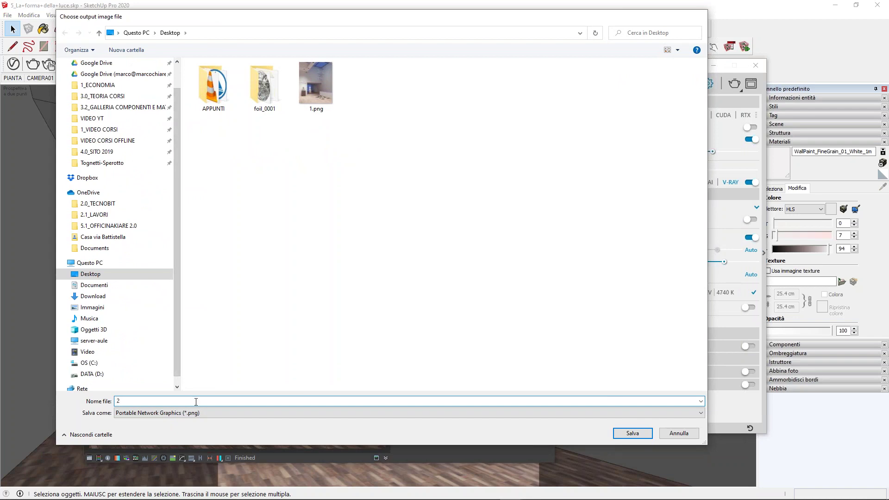
key(Return)
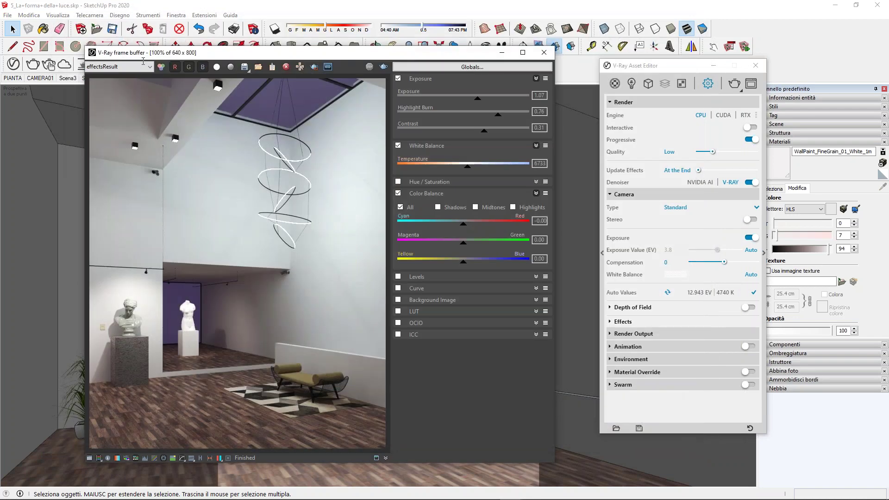
Move the frame buffer aside and view the Alpha, Denoiser and defocusAmount channels.
drag(231, 54, 303, 50)
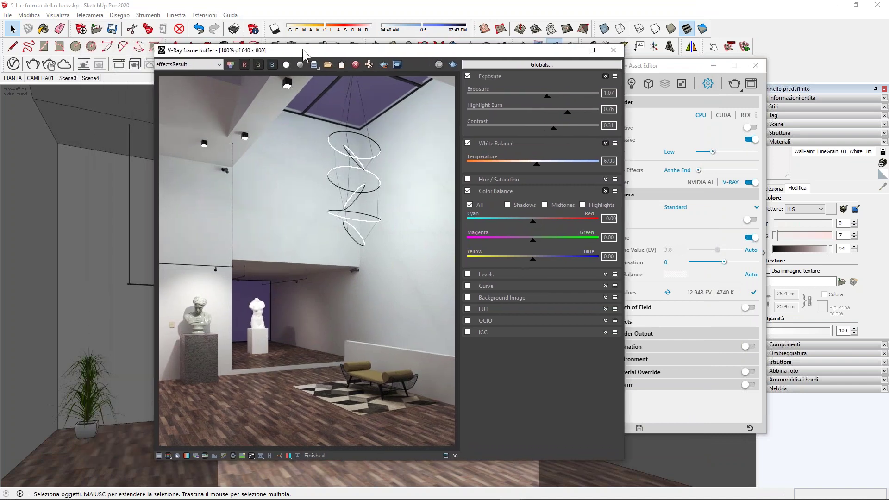
click(207, 61)
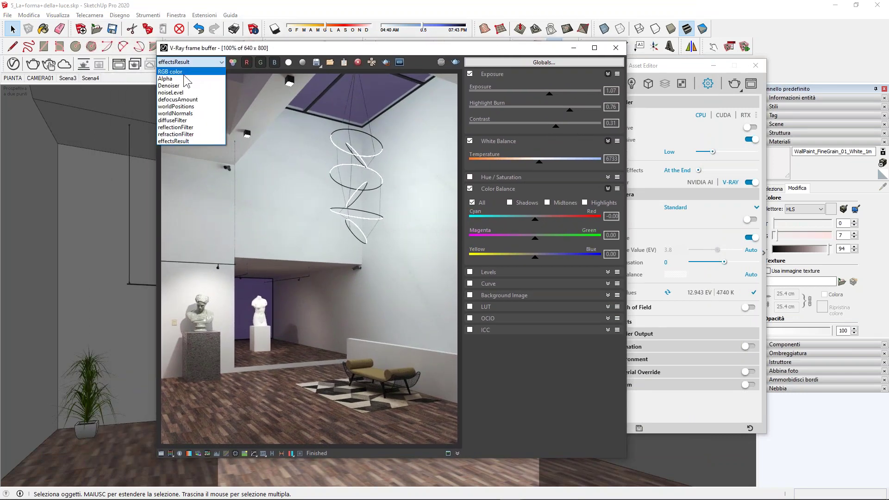
click(173, 78)
click(187, 61)
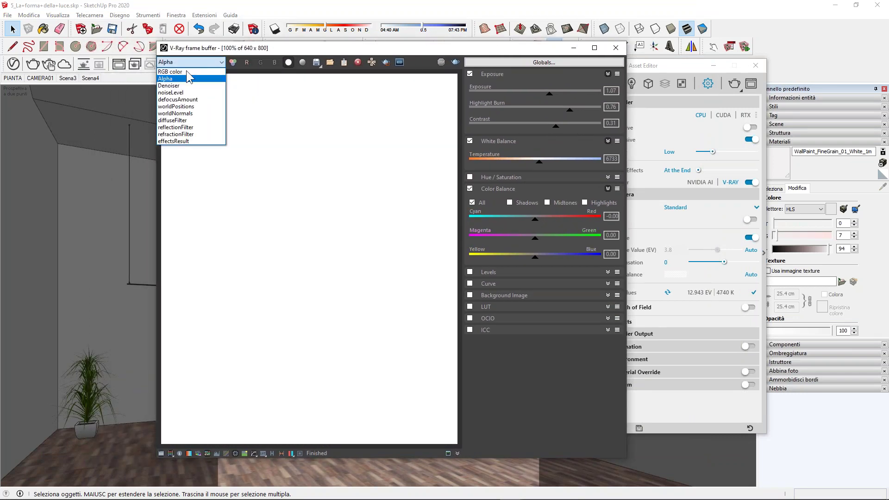
click(182, 85)
click(187, 62)
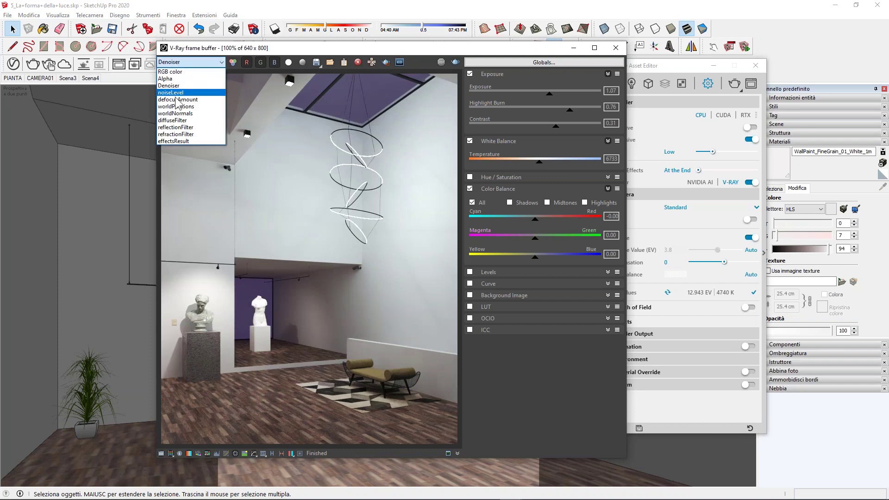
click(176, 102)
View the reflectionFilter and refractionFilter channels, then return to the RGB color render.
click(188, 63)
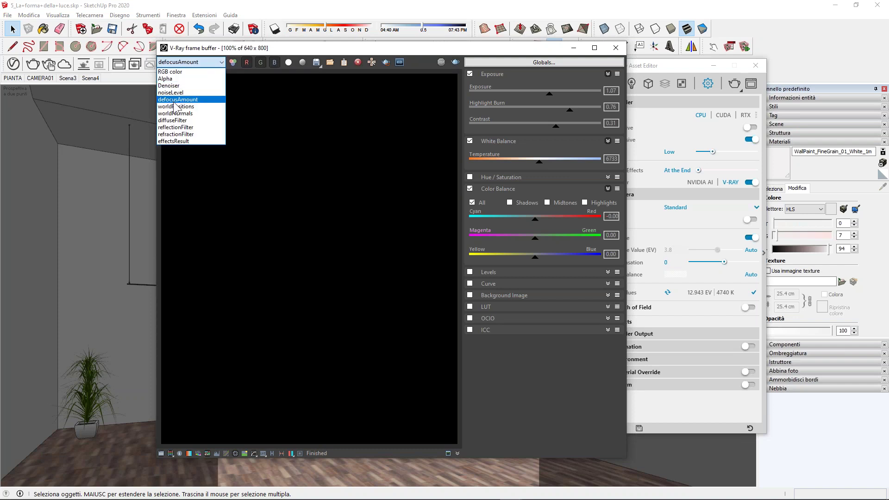
click(175, 128)
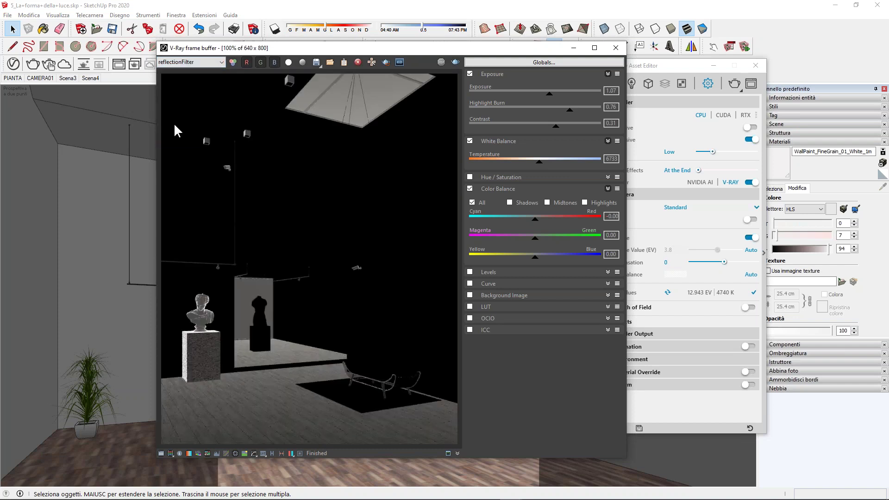
click(179, 62)
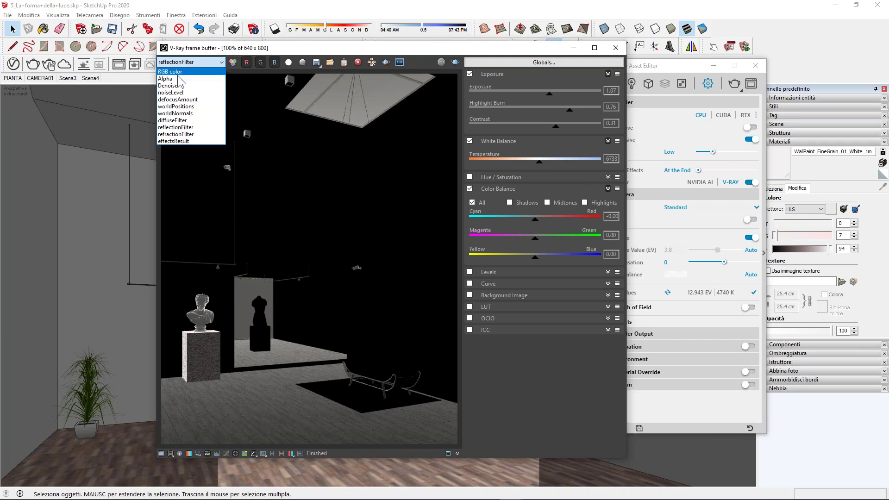
click(177, 134)
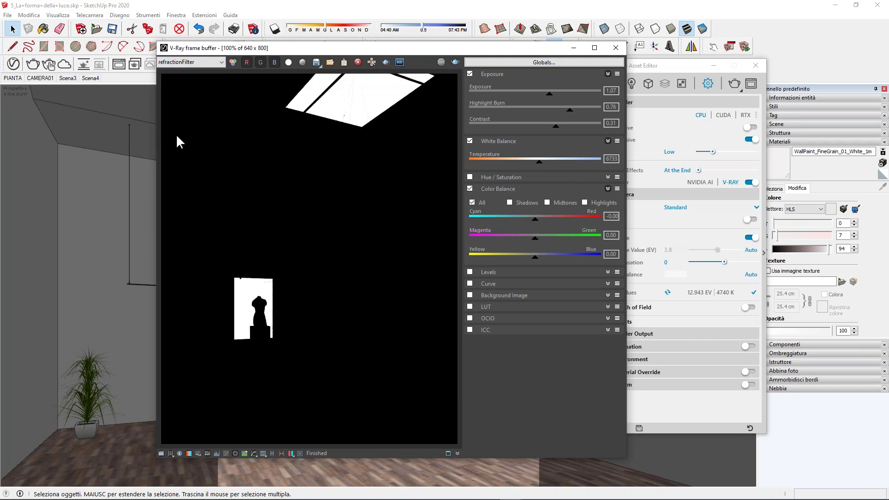
click(191, 63)
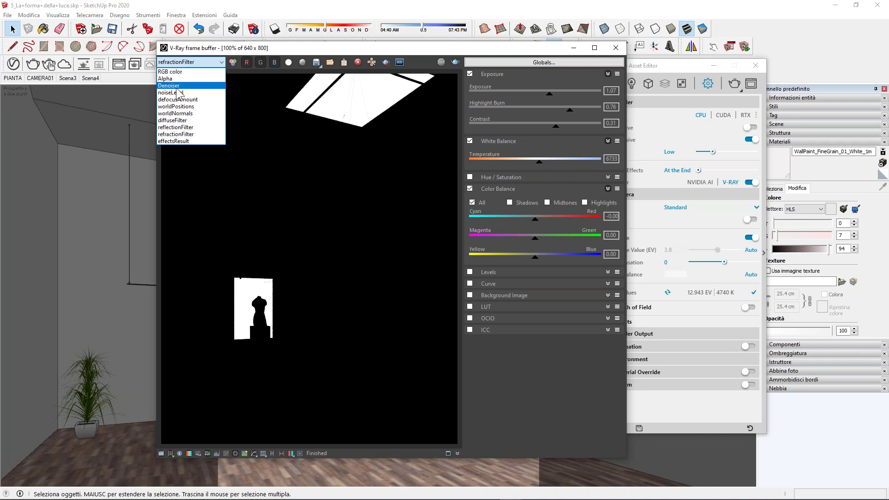
click(174, 73)
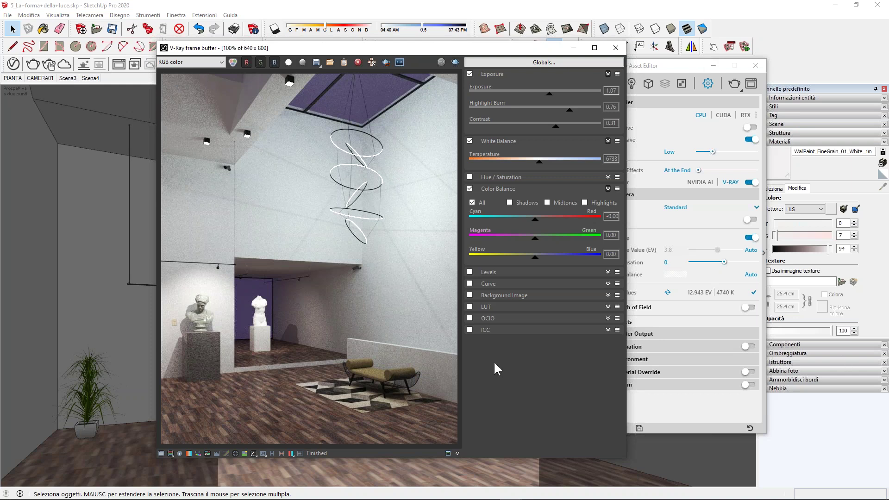
click(352, 492)
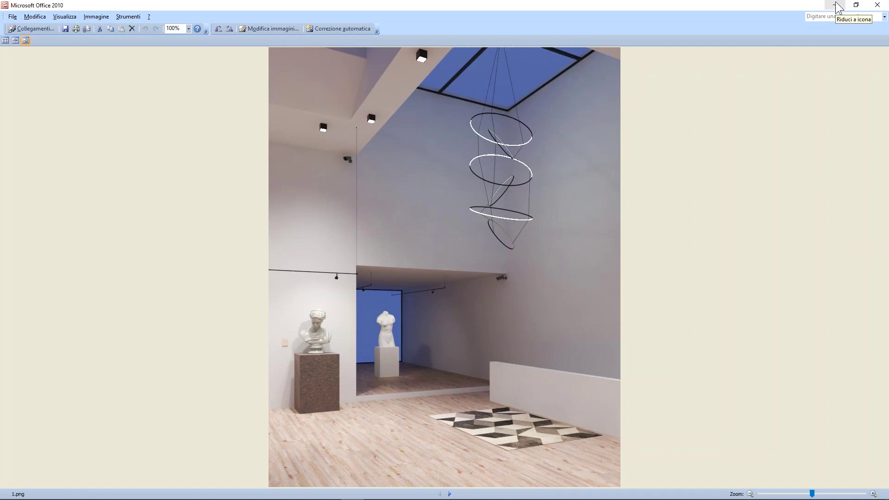
click(838, 7)
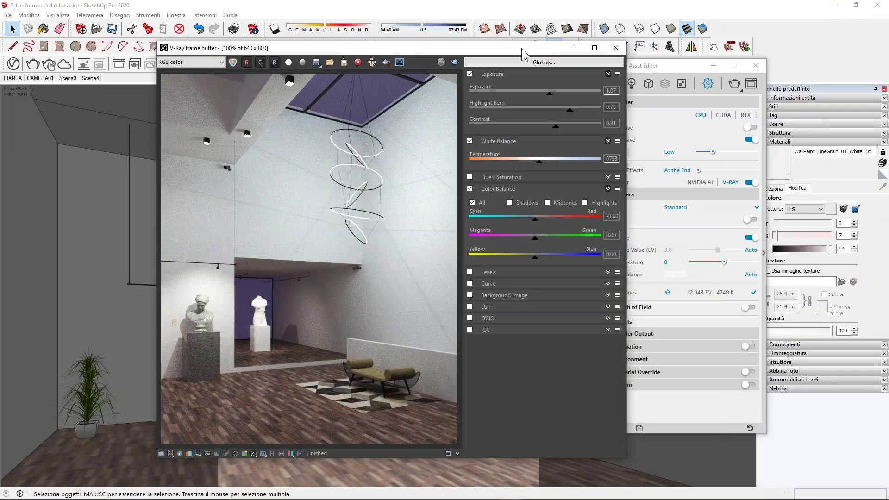
Expand Render Output in the V-Ray settings and set the image height to 3000 pixels.
drag(522, 48, 369, 56)
drag(645, 68, 465, 49)
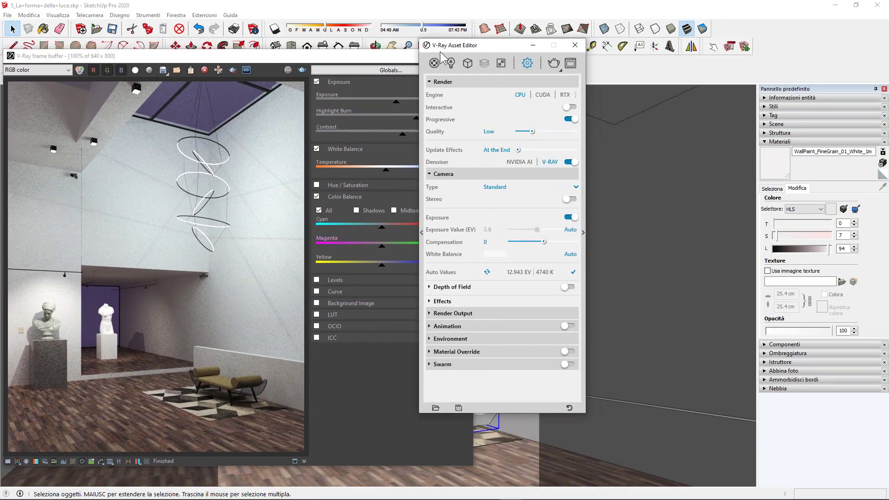
click(457, 314)
click(429, 174)
click(518, 212)
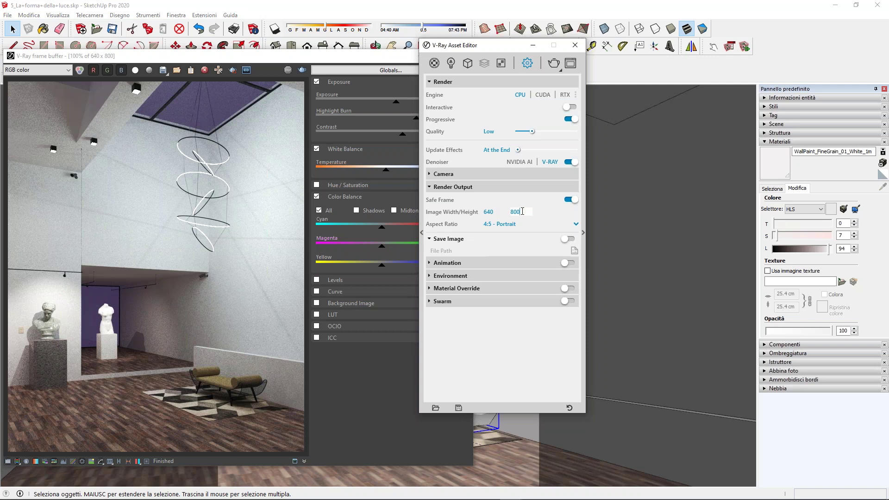
text(3000)
key(Return)
Restore the image height to 800, leaving the output at 640 × 800.
click(518, 211)
double_click(522, 214)
text(800)
key(Return)
drag(511, 46, 617, 47)
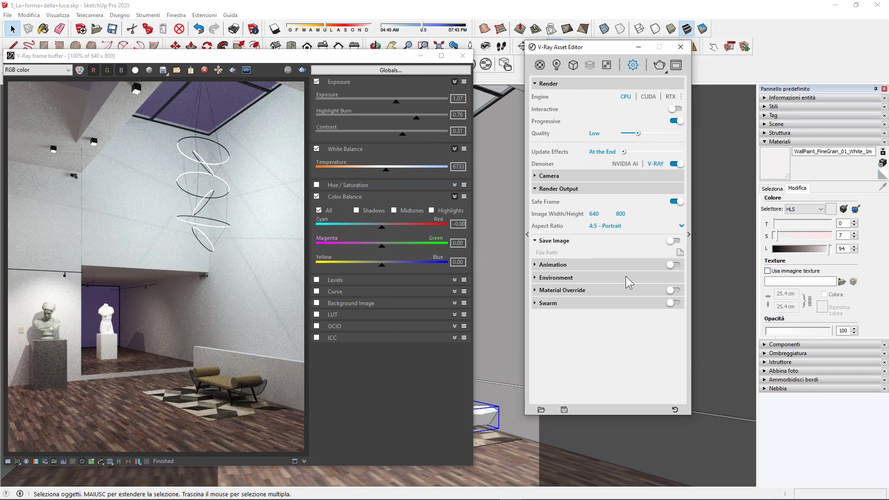
click(624, 214)
Select SunLight in the Lights list, show its parameters and turn it on.
drag(607, 48, 583, 50)
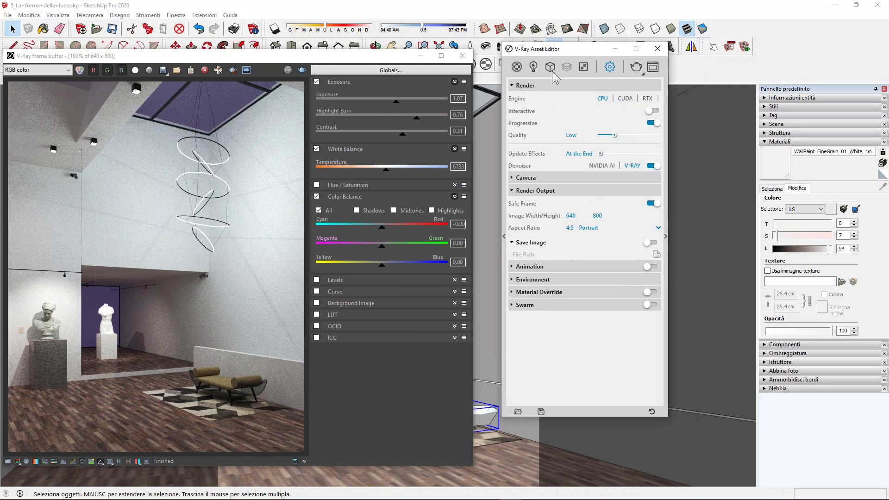
click(533, 67)
click(536, 154)
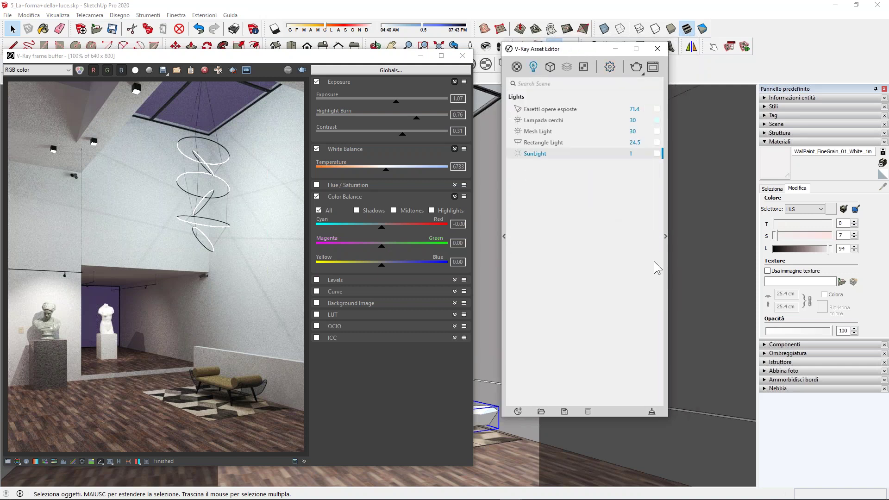
click(666, 237)
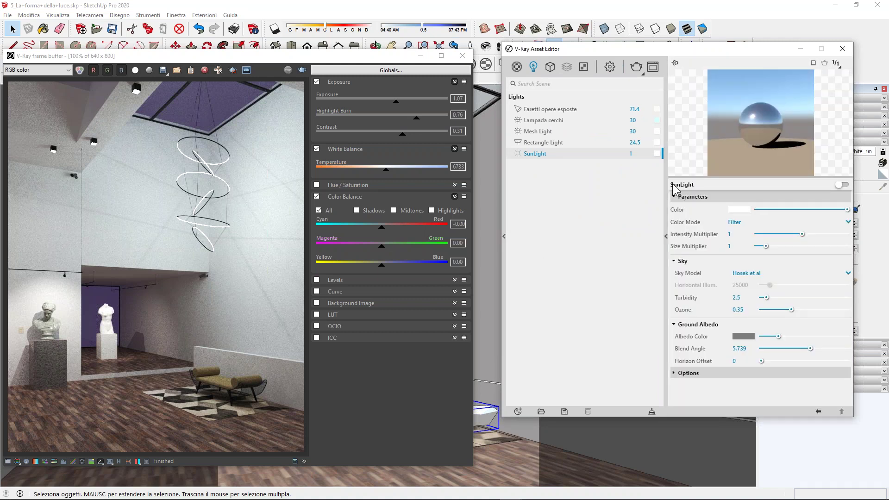
click(843, 185)
Reposition the frame buffer window and bring up the Extensions > V-Ray commands.
mouse_move(332, 61)
mouse_down()
mouse_move(342, 121)
mouse_move(350, 94)
mouse_up()
mouse_move(574, 48)
mouse_down()
mouse_move(490, 103)
mouse_move(454, 102)
mouse_up()
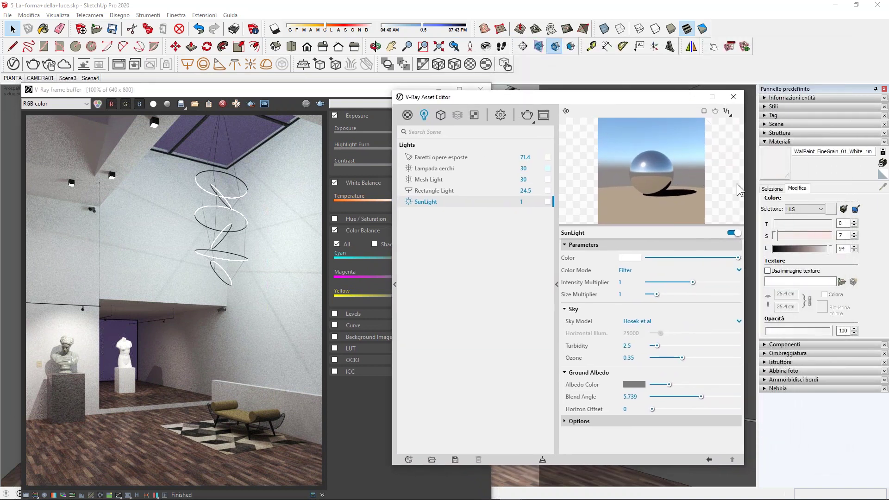
click(204, 15)
mouse_move(243, 26)
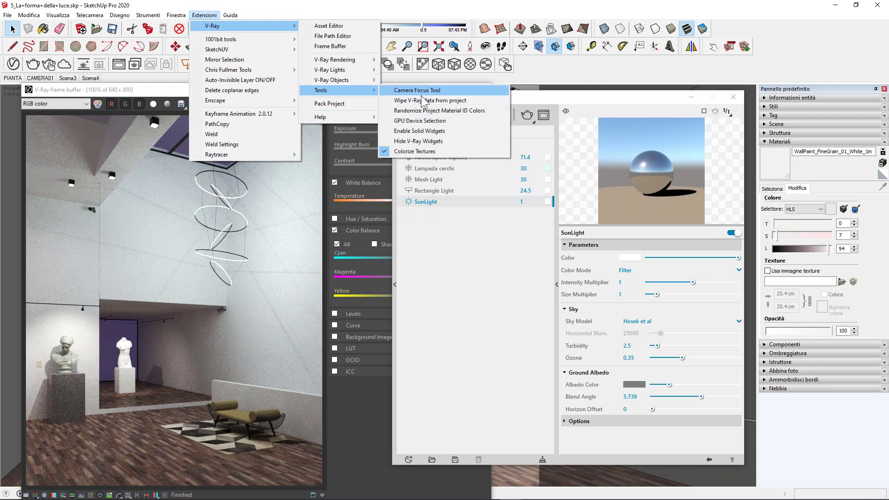
mouse_move(340, 91)
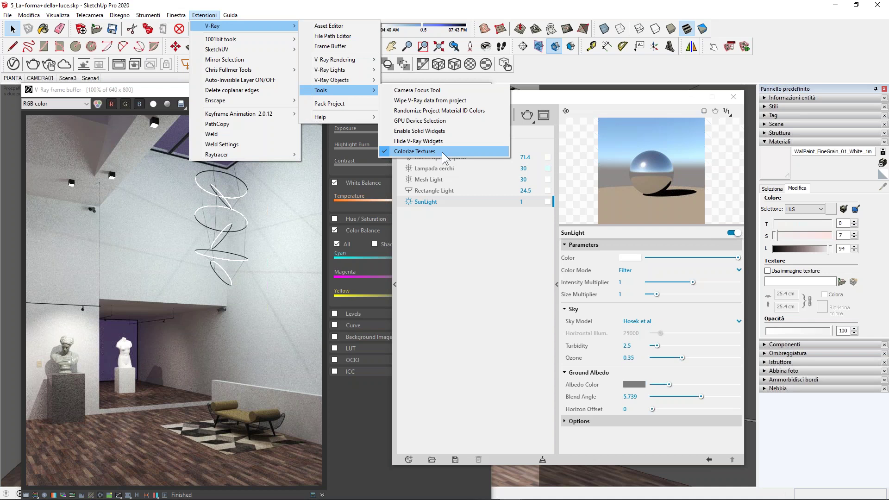
Toggle Colorize Textures, return to the Settings tab, and expand then collapse Animation.
click(442, 152)
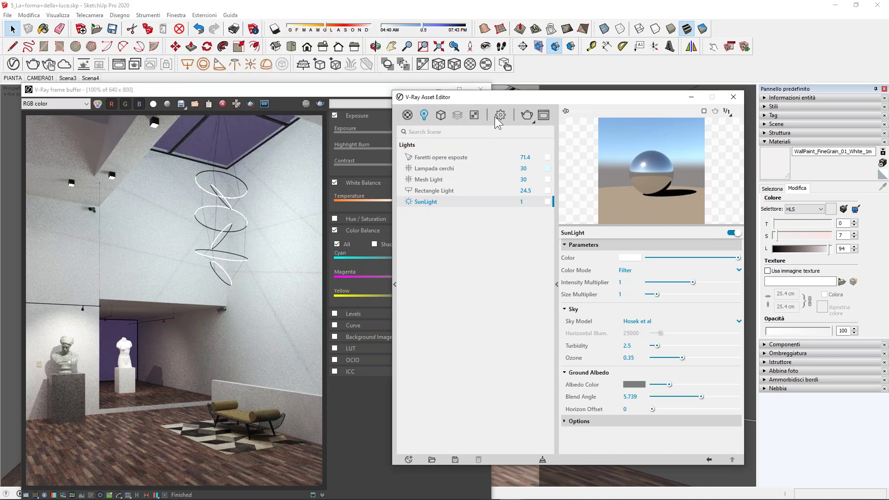
click(499, 115)
click(435, 316)
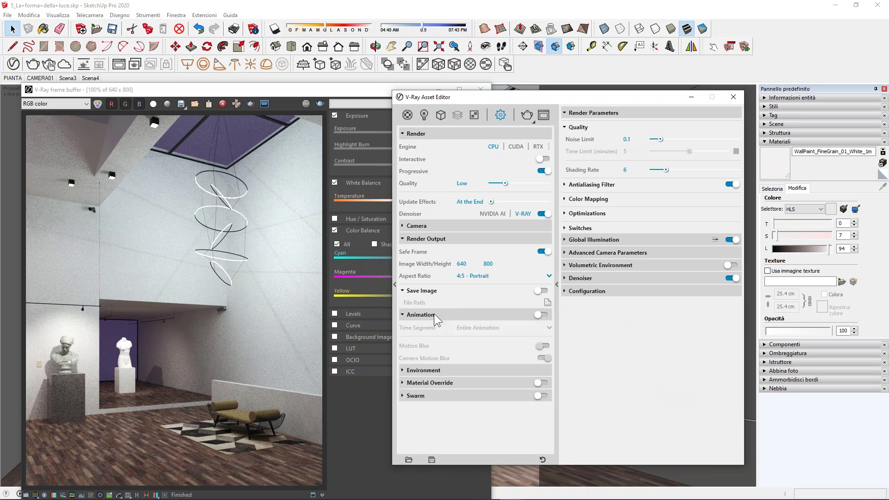
click(434, 314)
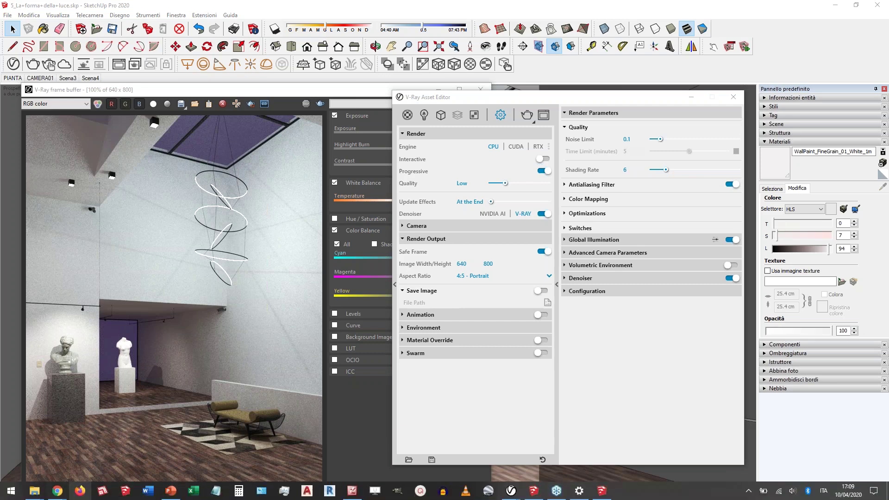
mouse_move(57, 491)
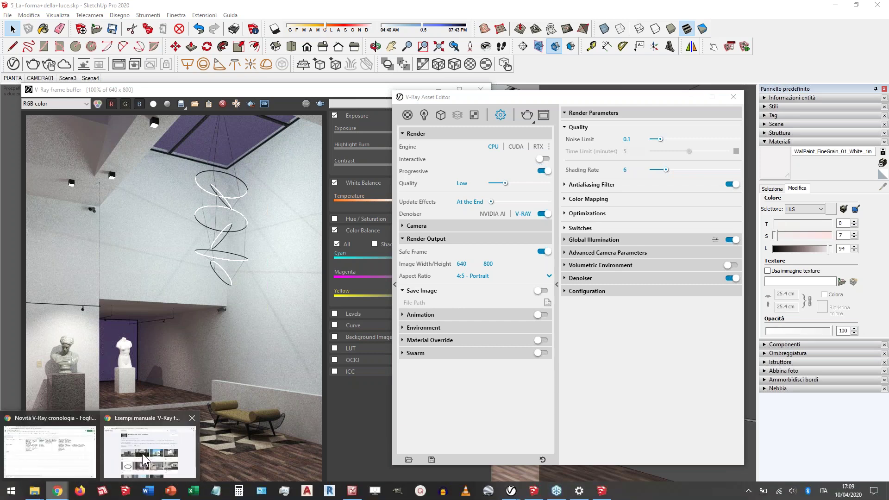
Open the SketchUp Italia Forum from the bookmarks in a new Chrome tab.
click(143, 454)
click(129, 12)
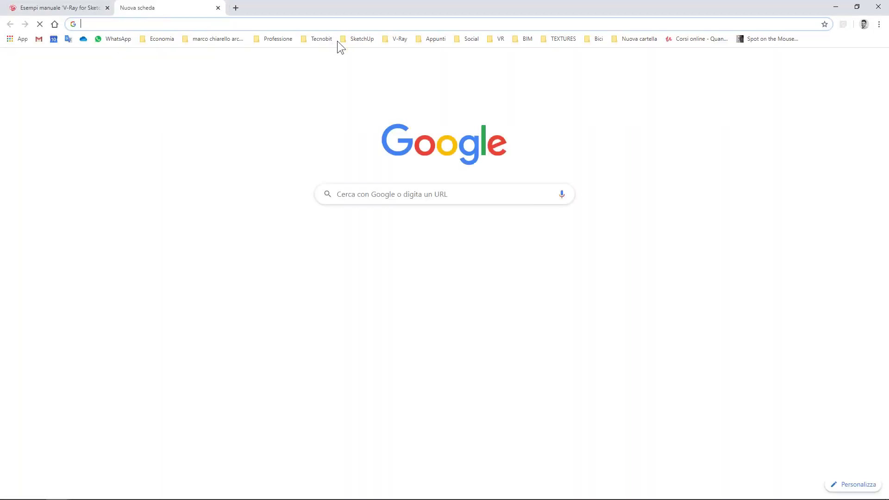
click(340, 40)
click(318, 38)
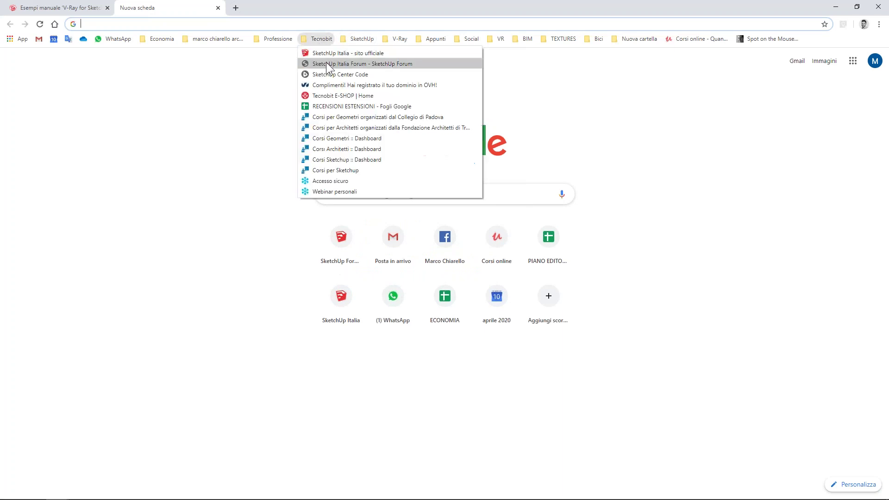
click(328, 63)
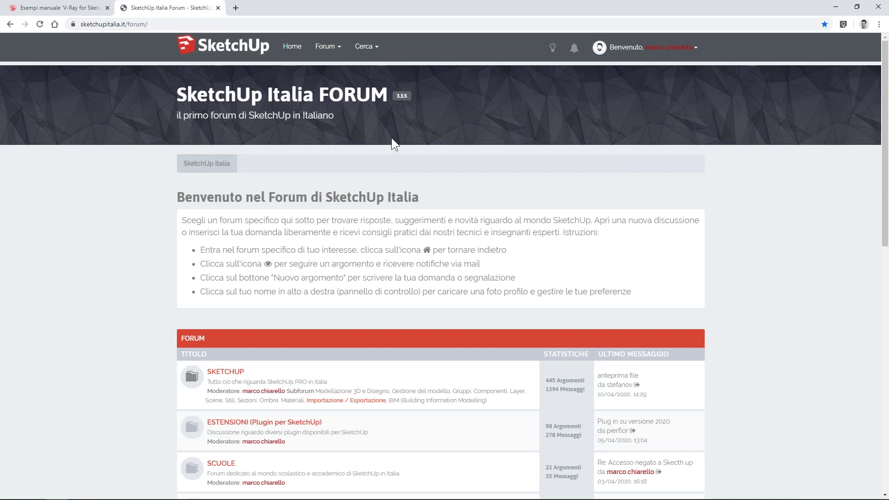
Browse the forum's recent posts, then return to the forum home page.
scroll(115, 203, down, 1)
click(329, 49)
click(346, 97)
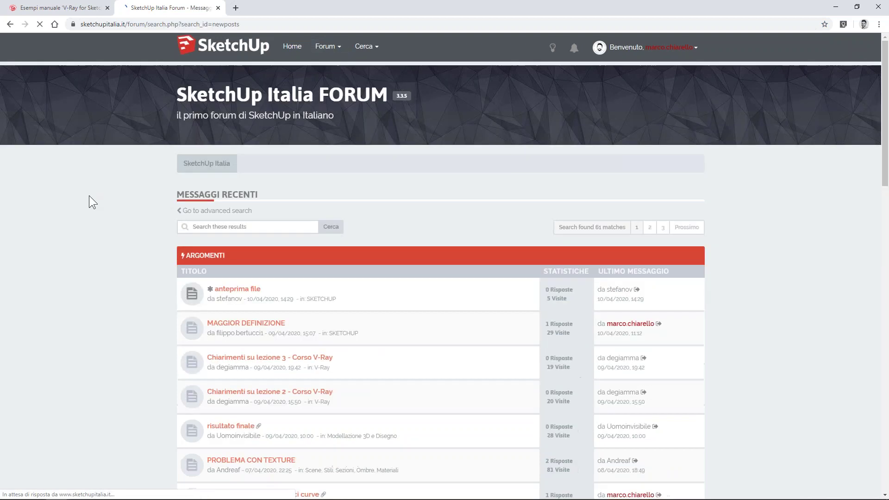
scroll(89, 195, down, 2)
scroll(89, 196, down, 1)
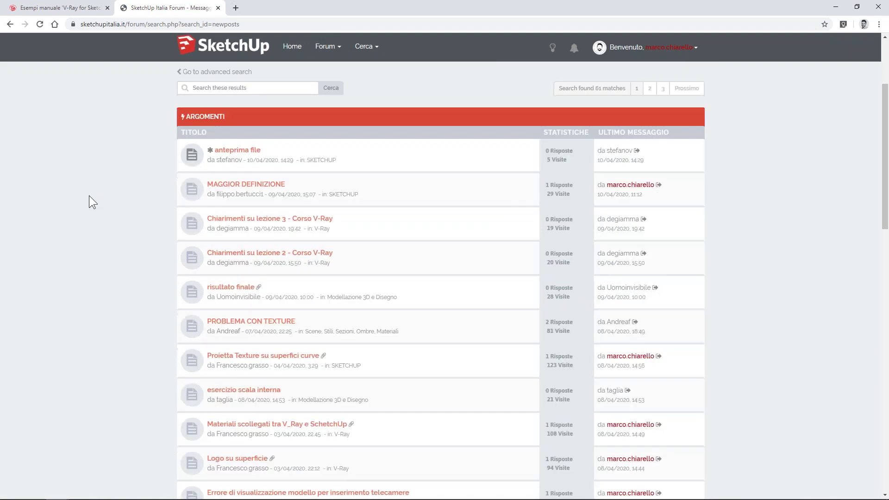
scroll(89, 196, down, 1)
scroll(223, 228, up, 4)
click(292, 46)
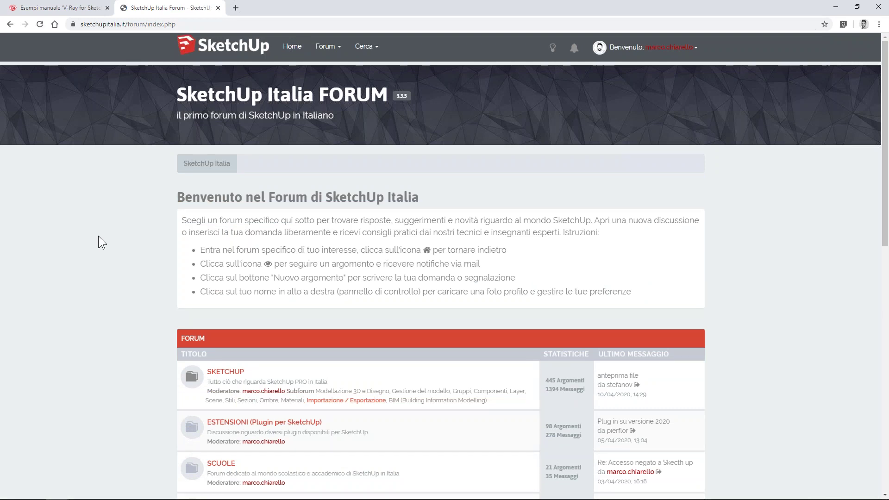
Scroll down the forum home page and open the V-Ray section.
scroll(99, 236, down, 3)
scroll(98, 236, down, 2)
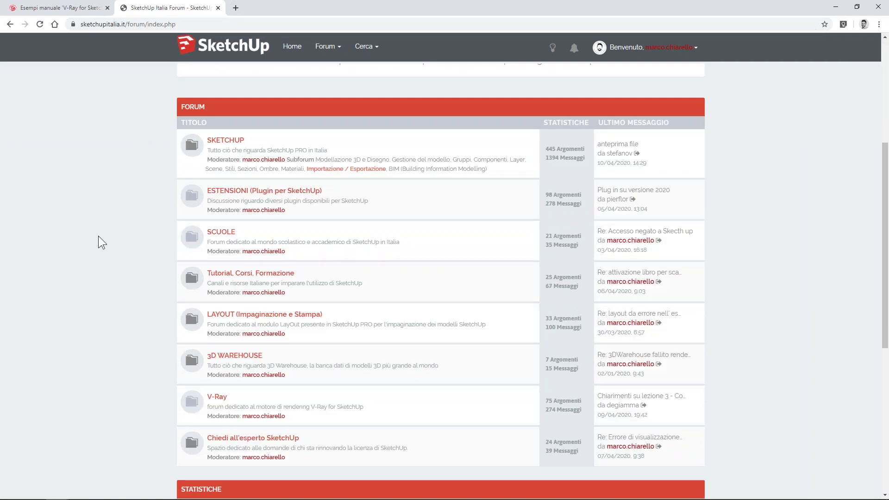
scroll(98, 236, down, 1)
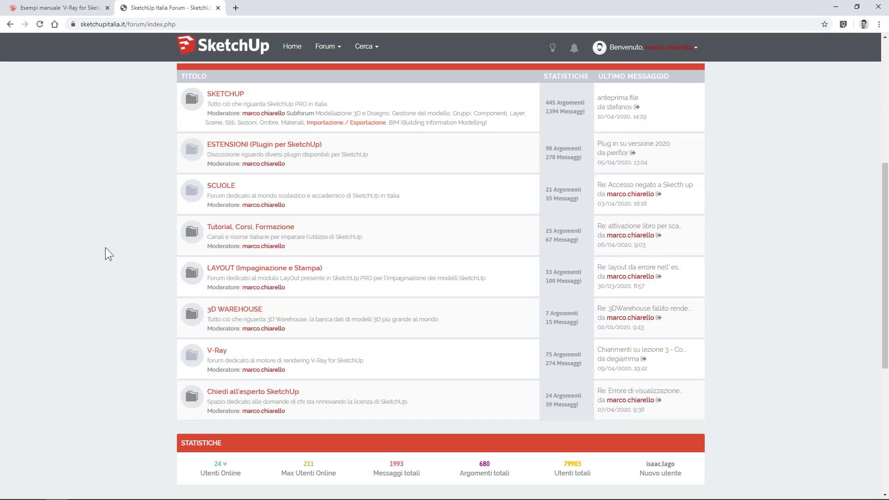
scroll(105, 248, down, 1)
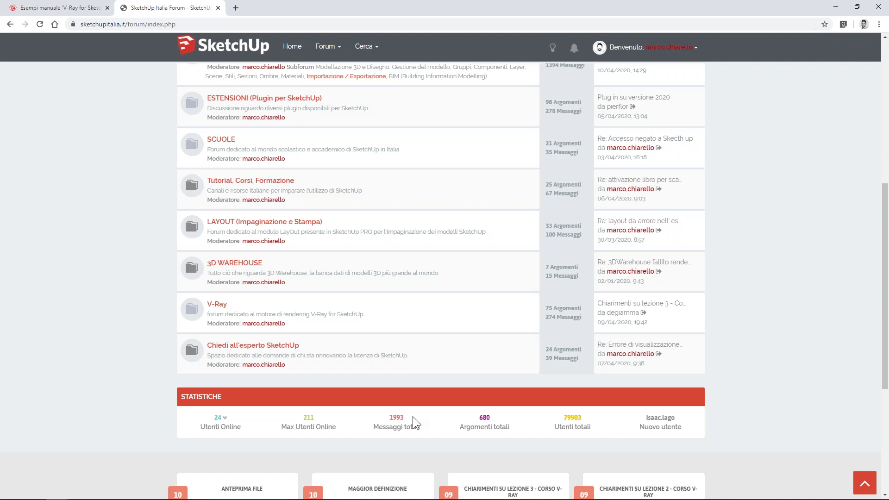
scroll(162, 415, up, 2)
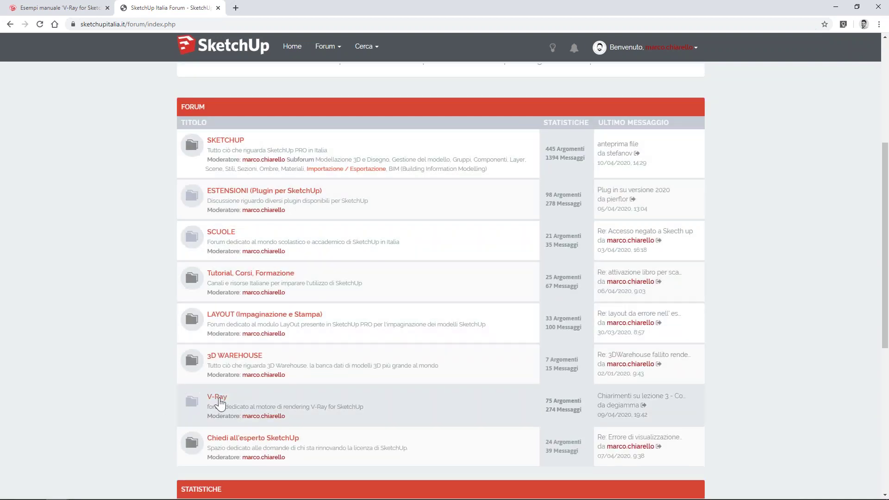
click(219, 399)
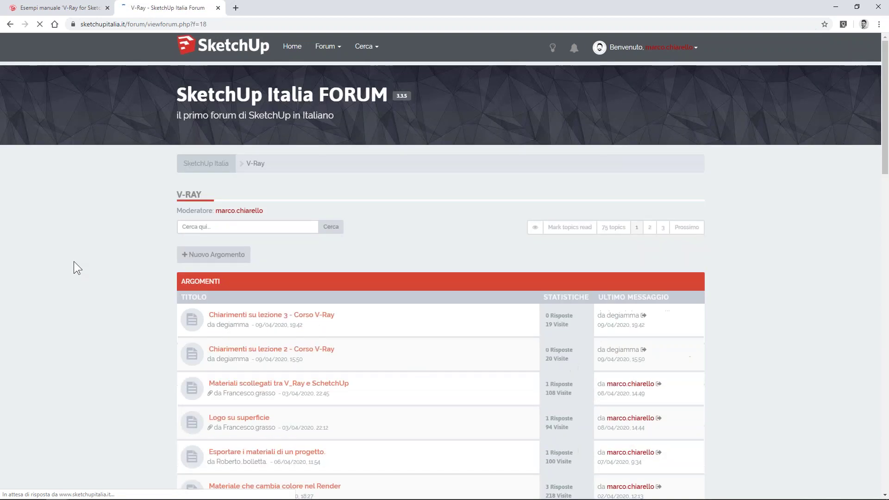
Search the V-Ray forum for 'proxy'.
scroll(73, 261, down, 2)
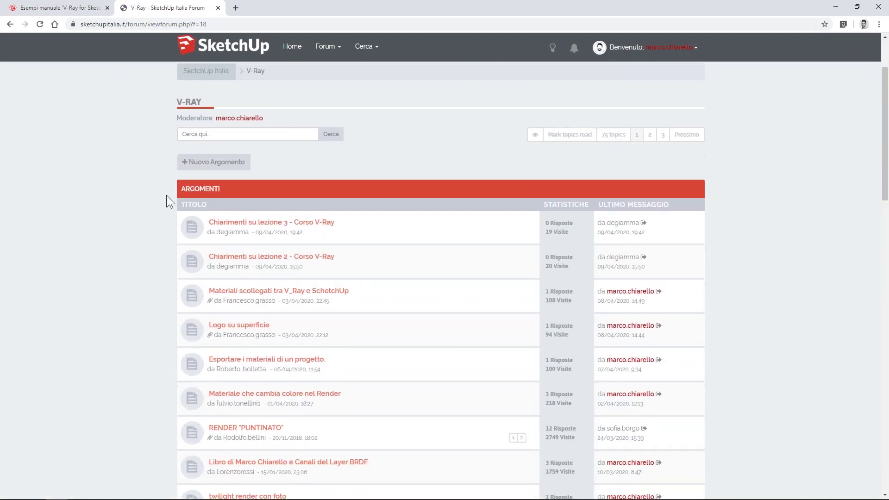
click(201, 134)
text(pr)
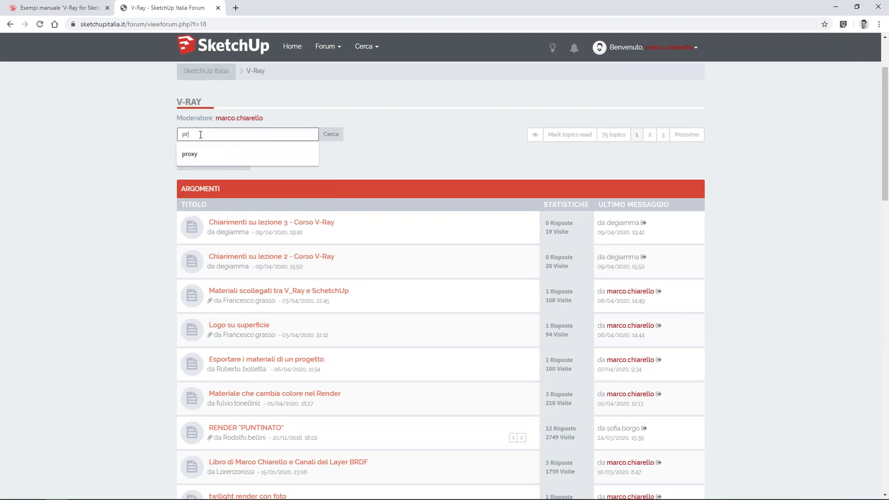
text(oxy)
key(Return)
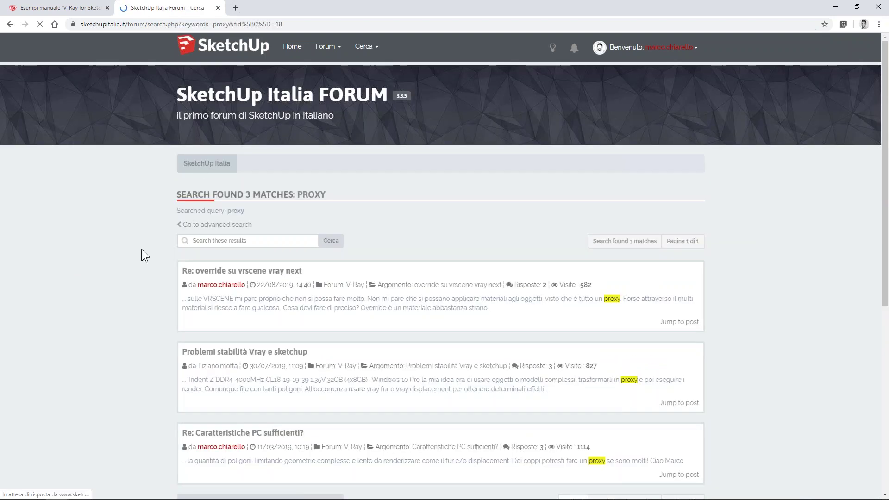
Glance at the advanced search page, then go home and reopen the V-Ray board.
scroll(139, 248, down, 2)
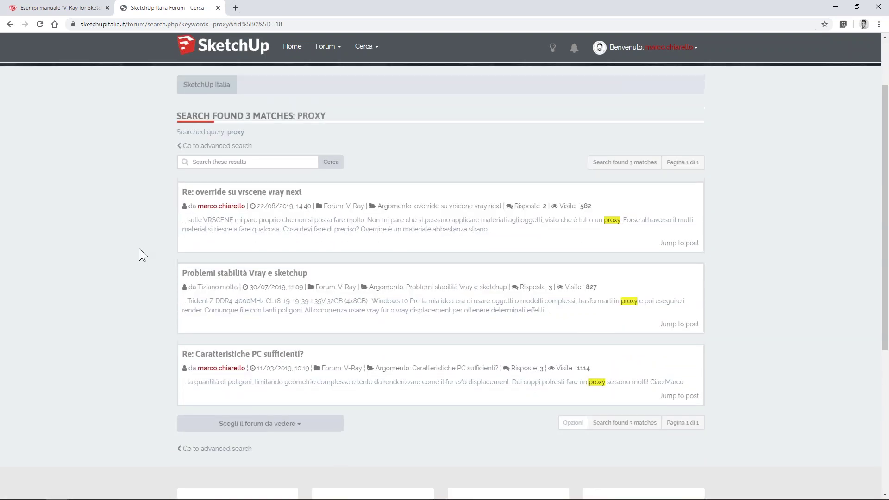
scroll(138, 249, up, 2)
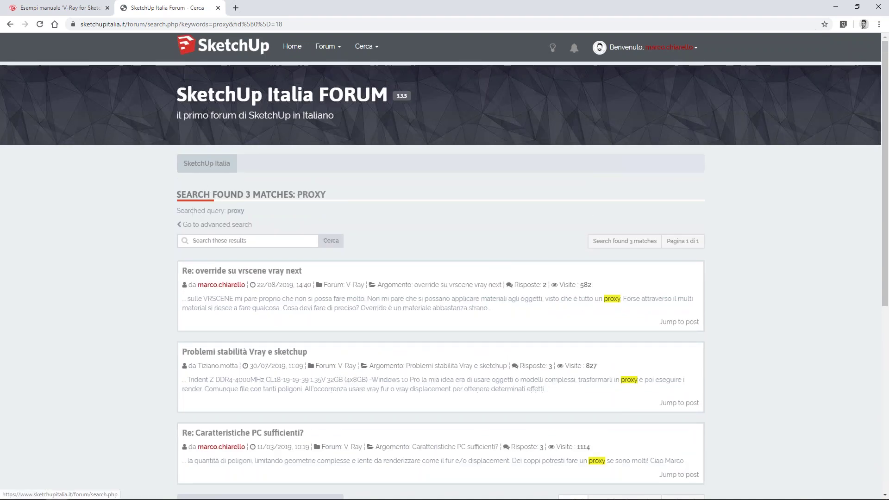
click(194, 226)
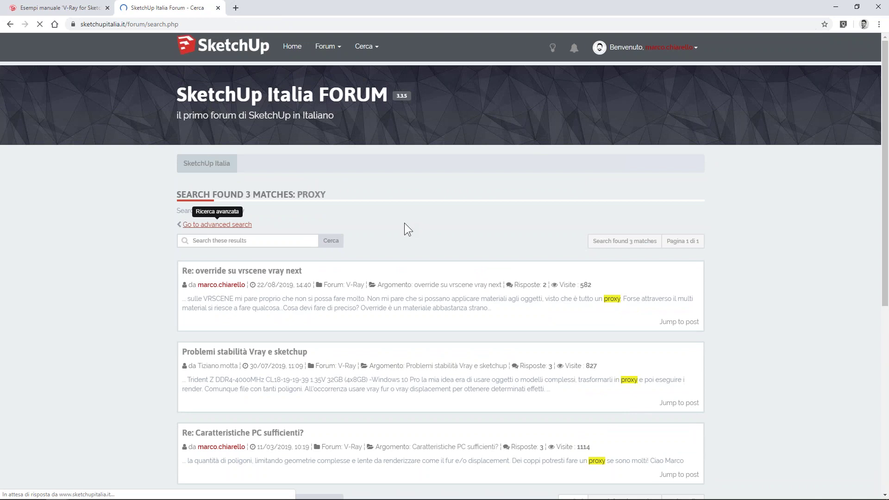
click(206, 173)
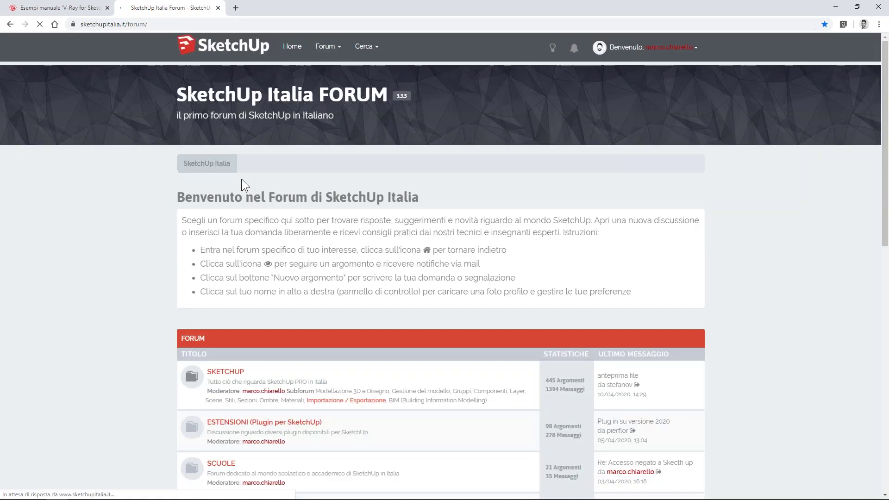
scroll(241, 181, down, 5)
click(222, 353)
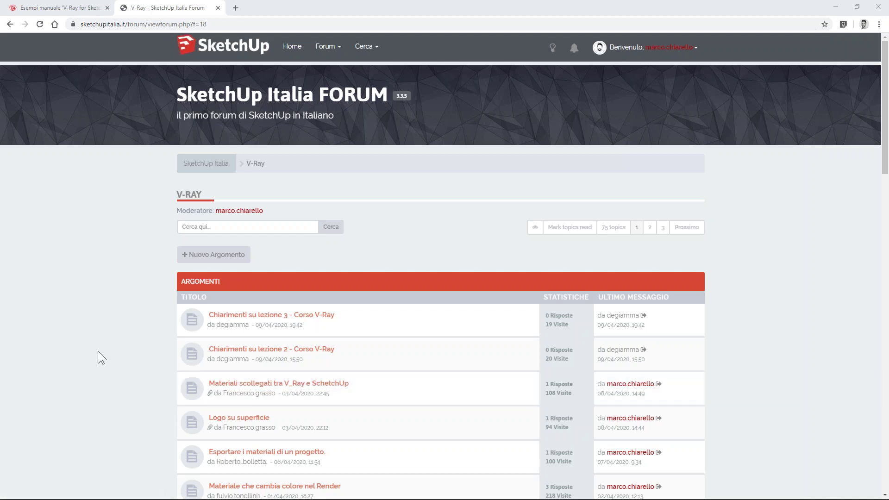
Switch between open models, float and redock the V-Ray Objects toolbar, then show Wrapper.skp.
mouse_move(476, 495)
click(535, 498)
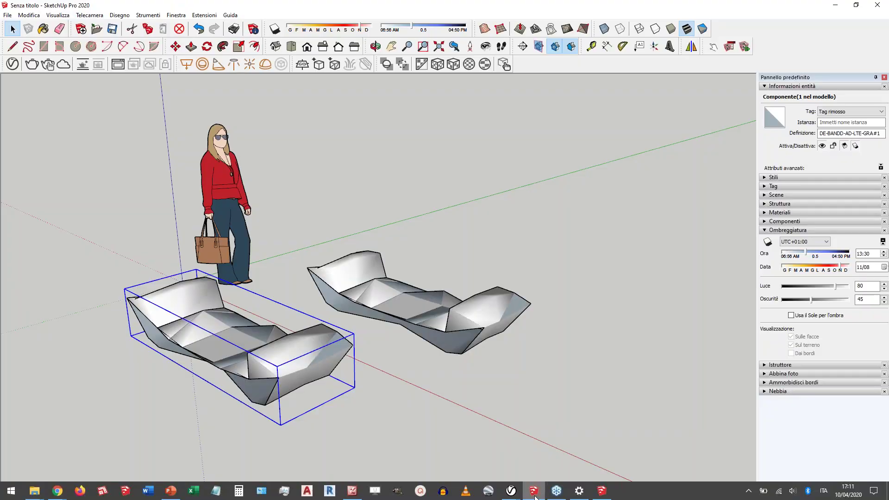
click(602, 495)
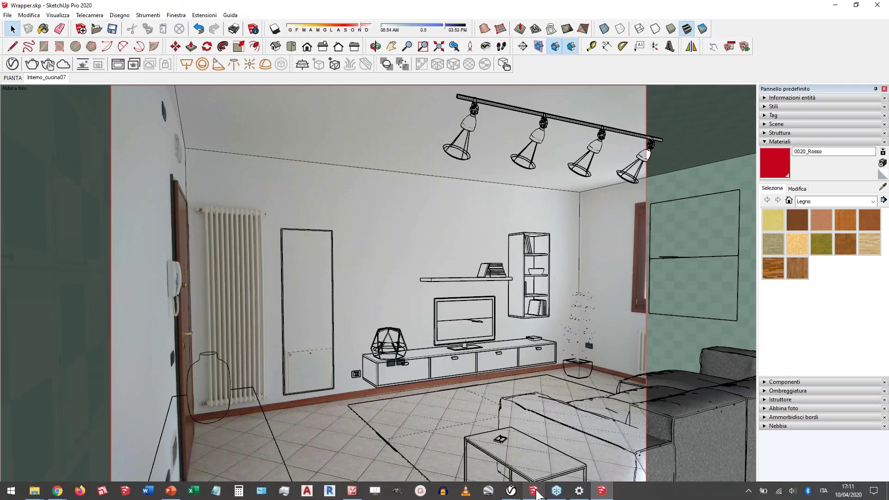
click(535, 495)
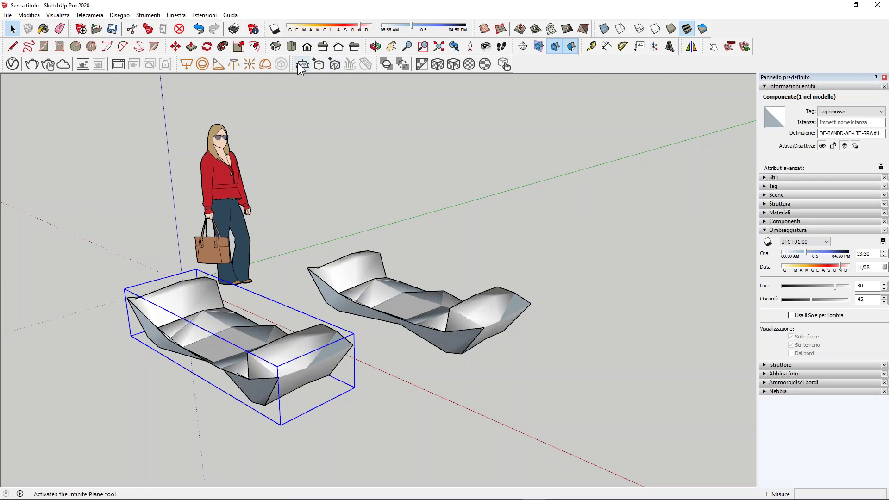
drag(297, 63, 310, 132)
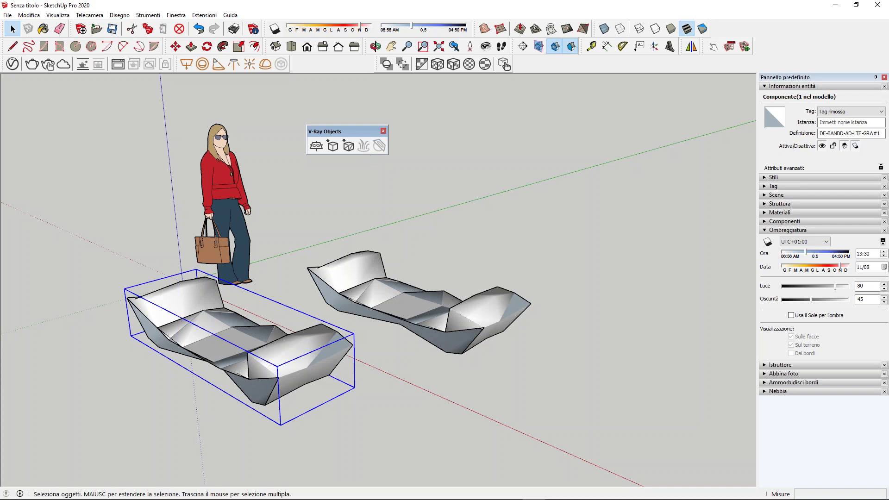
drag(324, 132, 315, 65)
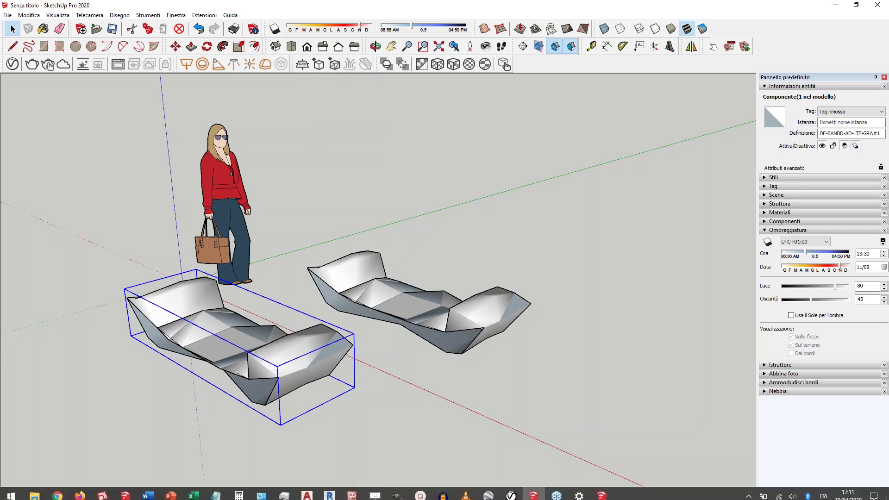
click(601, 490)
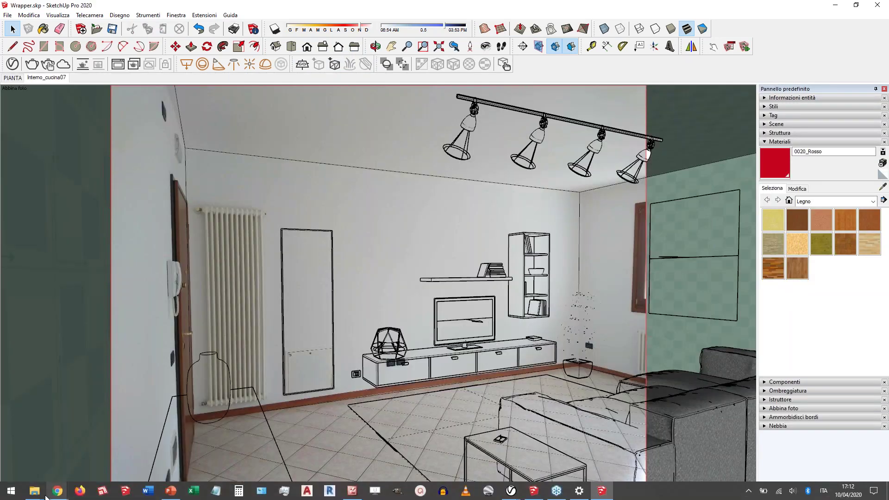
Orbit and restore the Interno_cucina07 scene, then open 15.2.effectsResult.png from Abbina Foto.
mouse_move(35, 491)
click(176, 445)
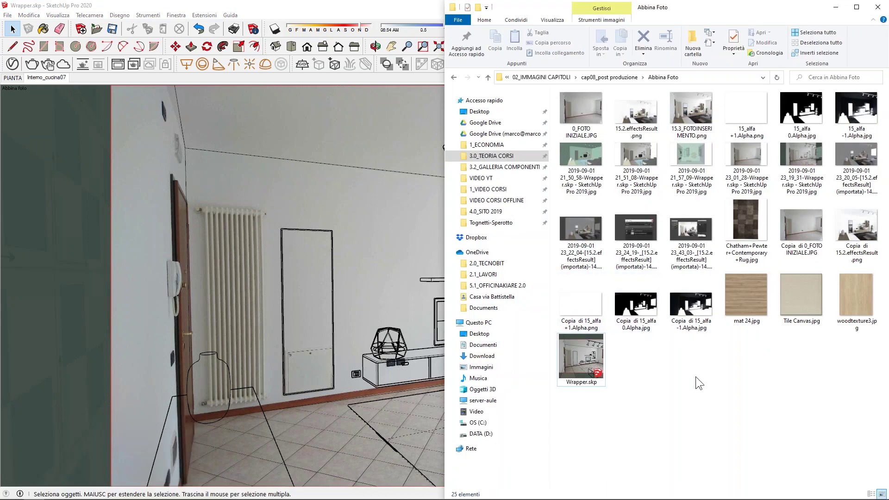
mouse_move(636, 111)
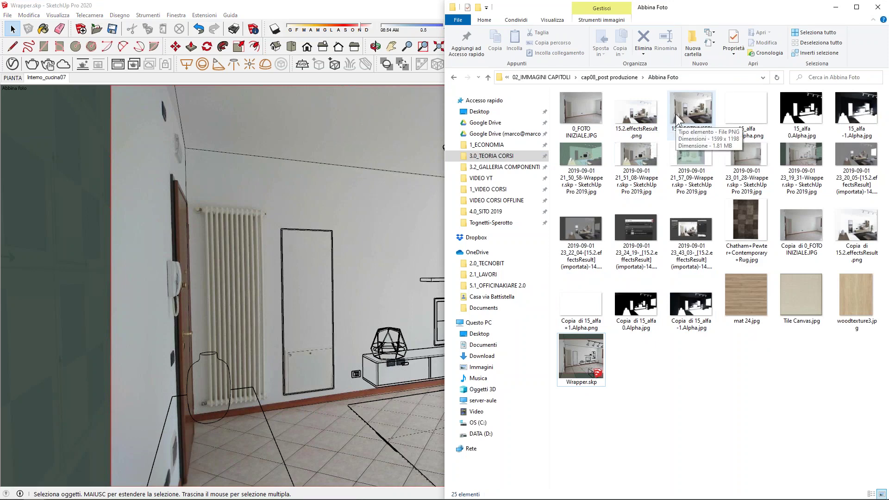
click(676, 114)
click(388, 252)
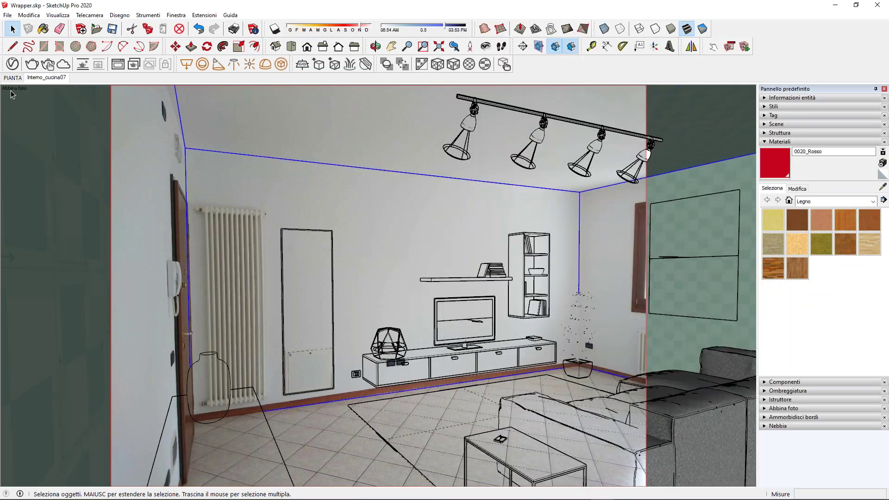
key(o)
drag(503, 212, 415, 211)
key(space)
click(46, 78)
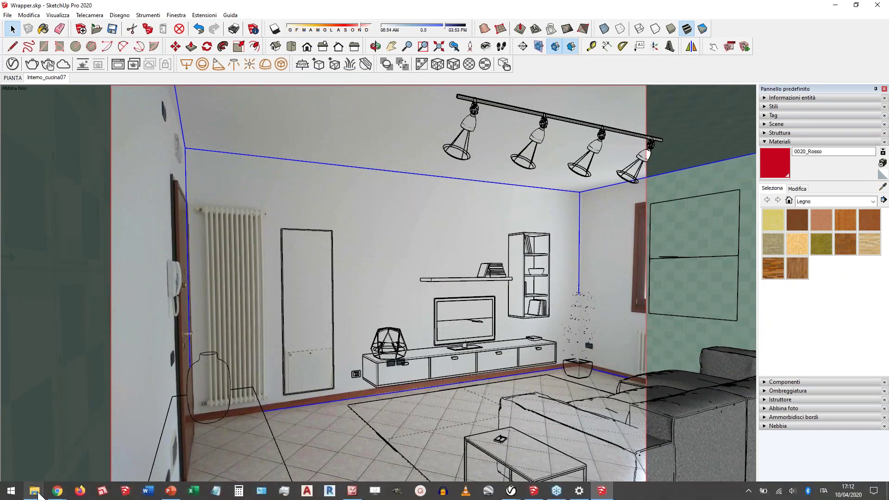
click(36, 492)
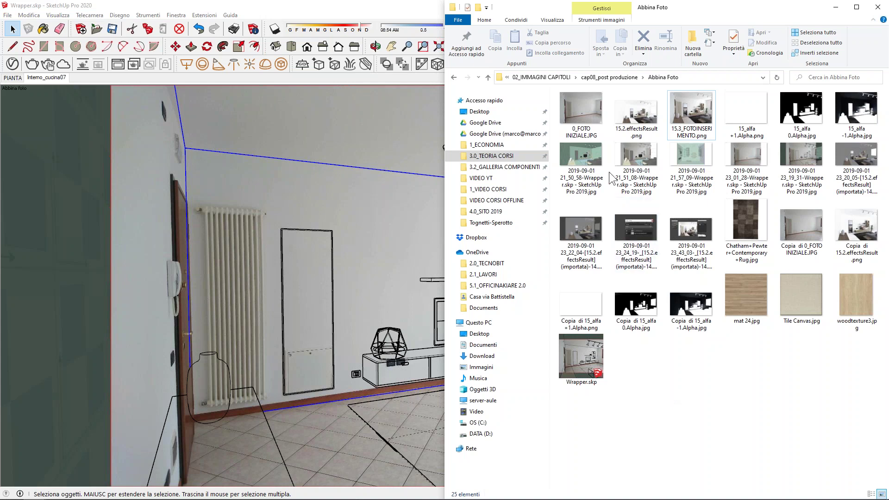
double_click(637, 115)
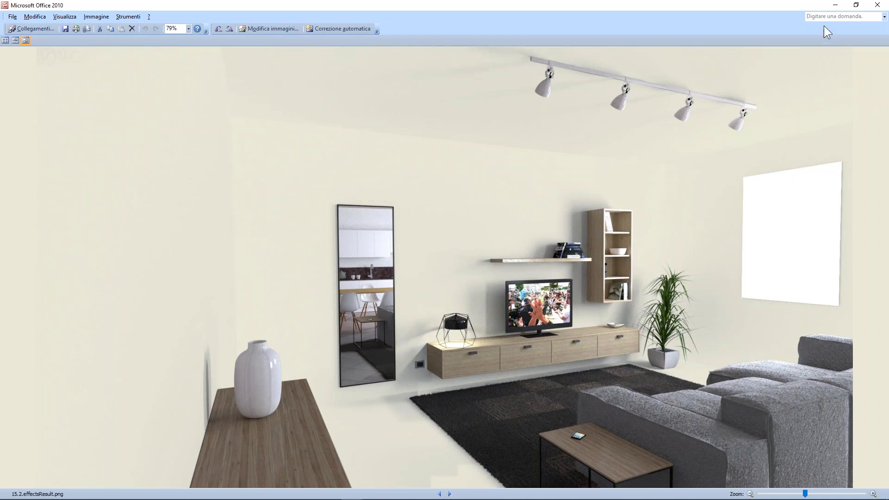
View 0_FOTO INIZIALE.JPG and 15.3_FOTOINSERIMENTO.png in Picture Manager, then close the viewer.
click(440, 494)
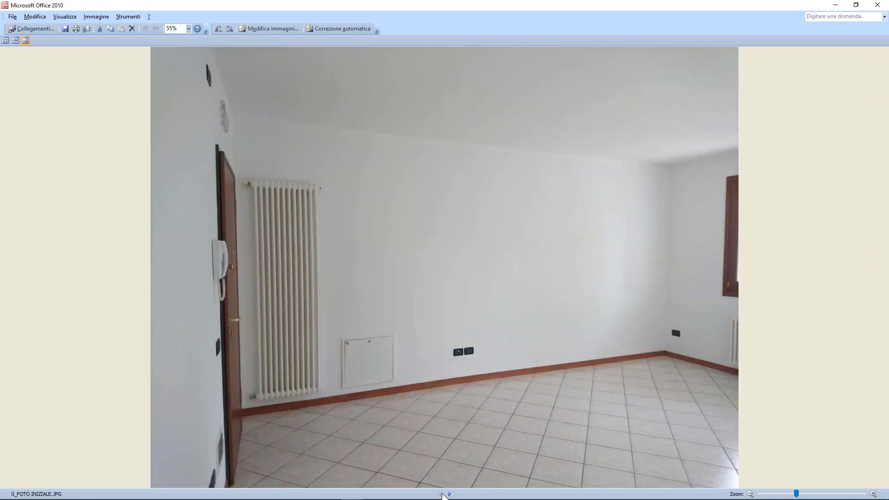
click(449, 493)
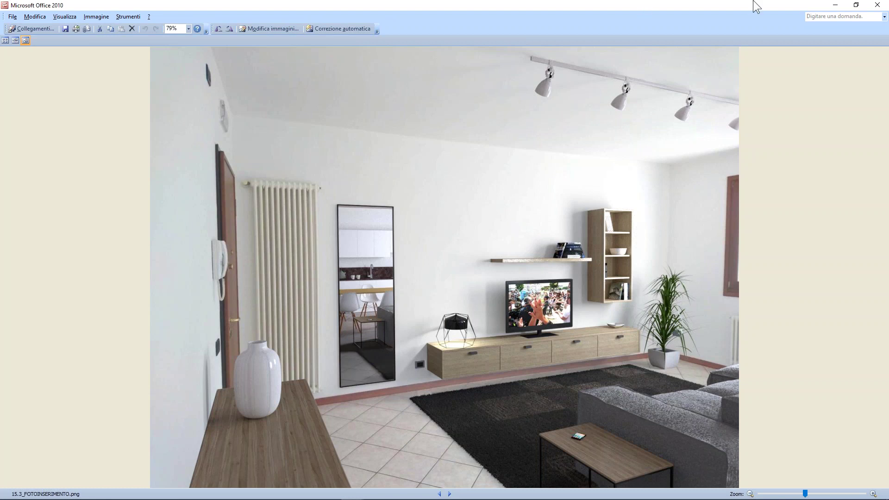
click(878, 4)
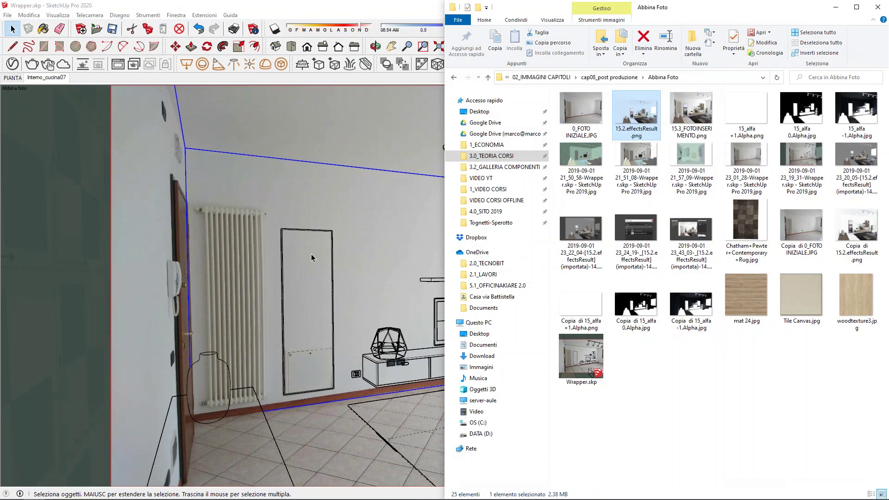
Sample the wall's Wrapper material and review its V-Ray settings (Piastrella tela base, Matte on).
click(311, 254)
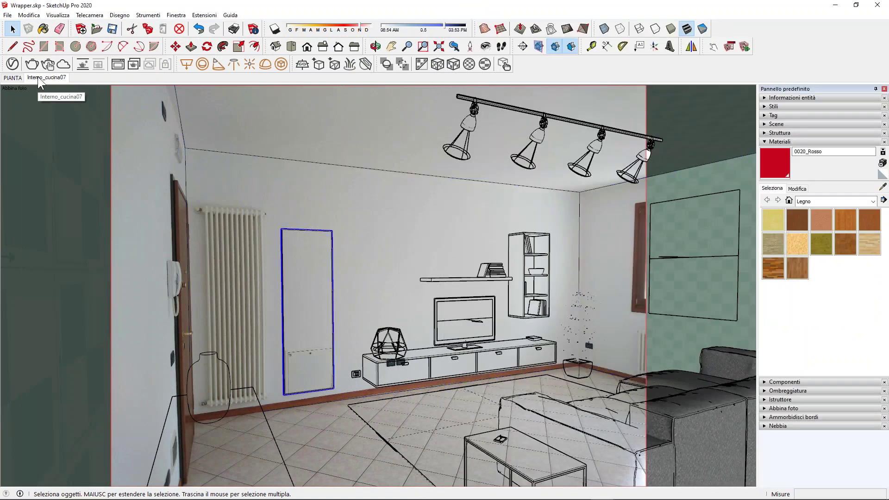
click(12, 64)
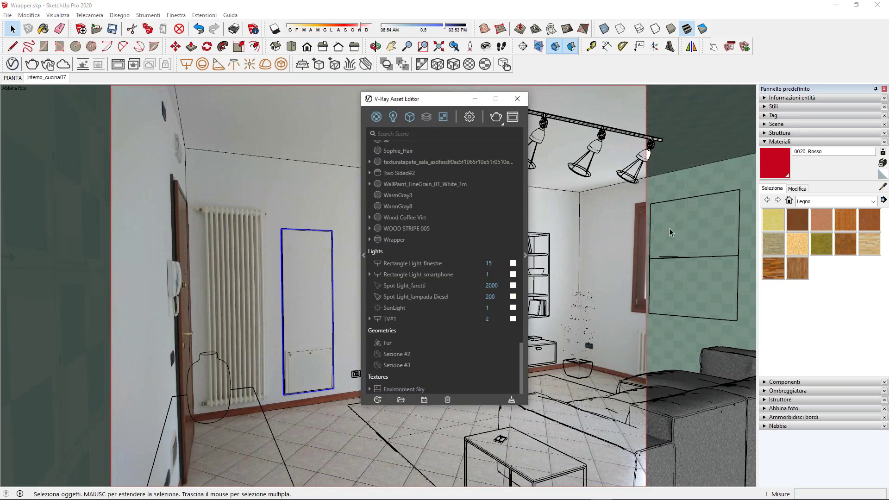
middle_drag(593, 300, 432, 147)
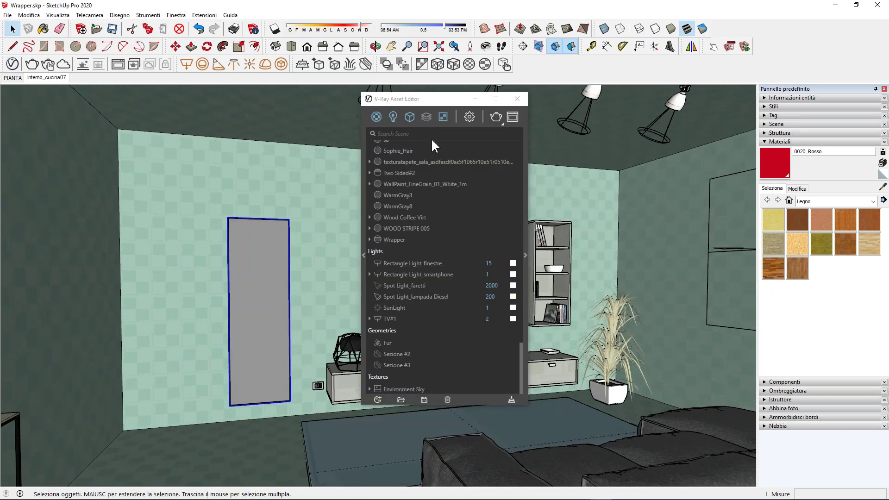
click(883, 186)
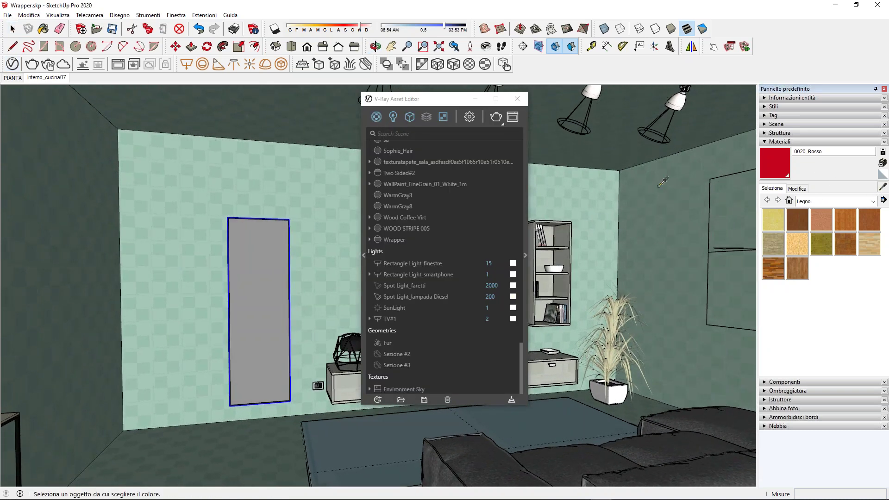
click(615, 184)
click(525, 255)
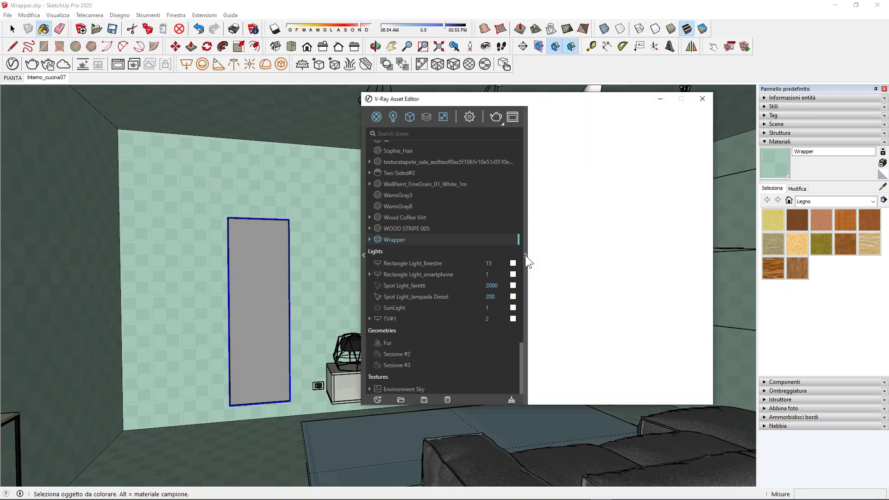
drag(551, 404, 544, 450)
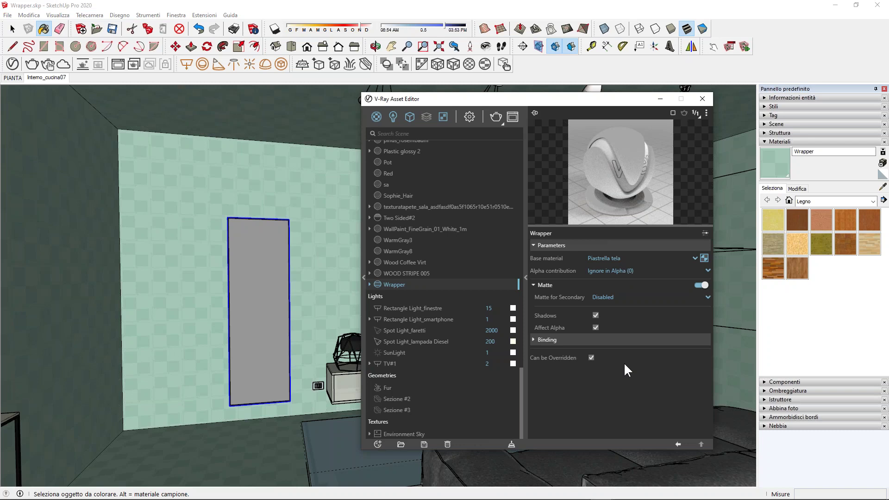
click(703, 98)
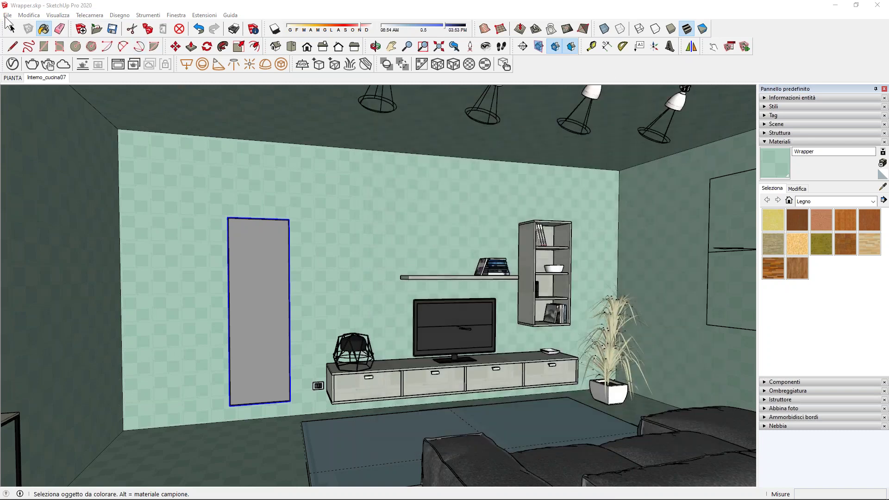
Return to Select, switch back to Wrapper.skp and restore the Interno_cucina07 scene.
click(12, 29)
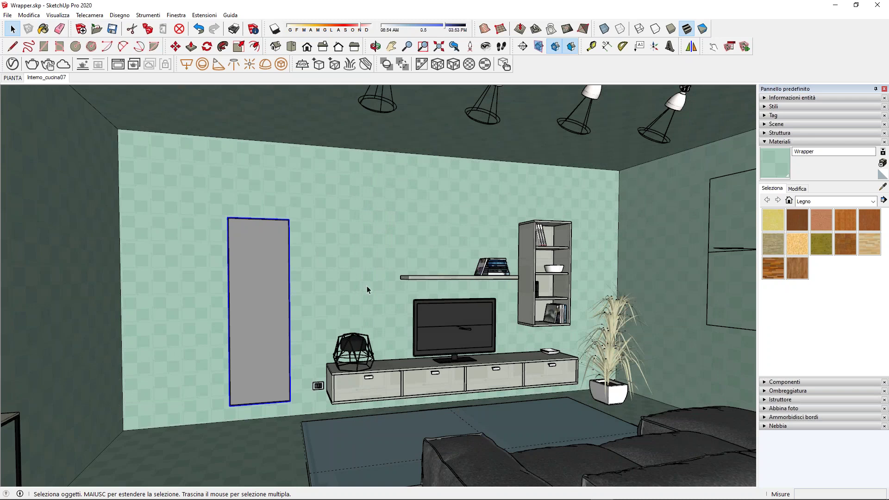
click(534, 490)
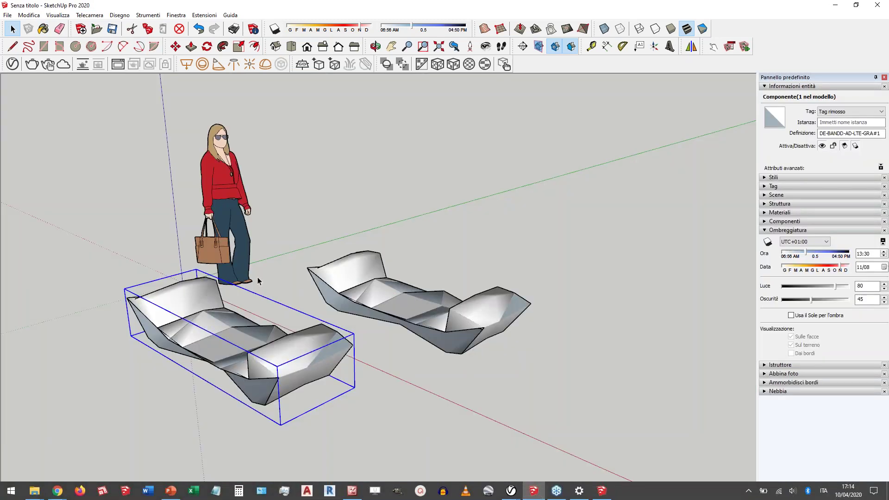
click(601, 491)
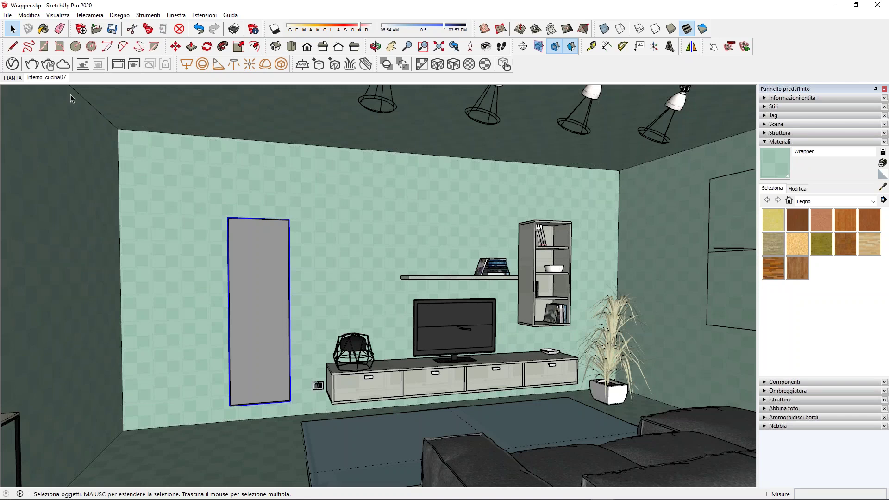
click(47, 78)
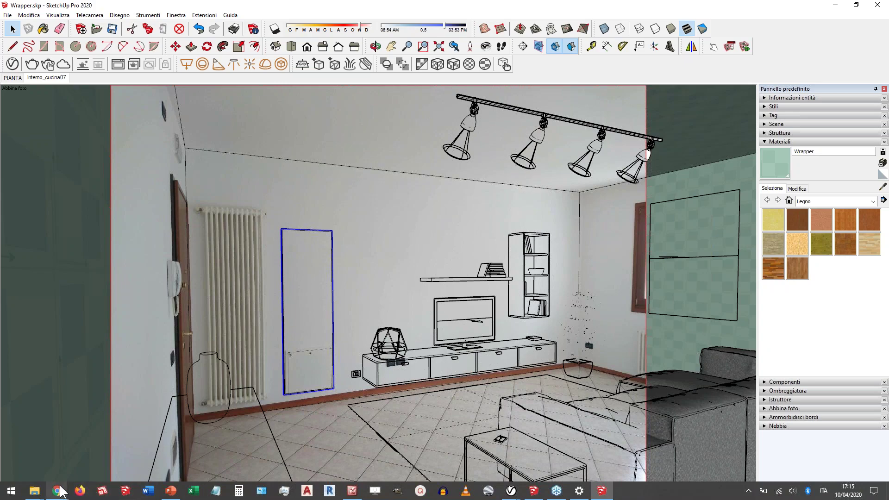
Load the SketchUp Italia site in a new Chrome tab and dock the Trimble Scan Essentials page beside it.
mouse_move(57, 491)
click(136, 453)
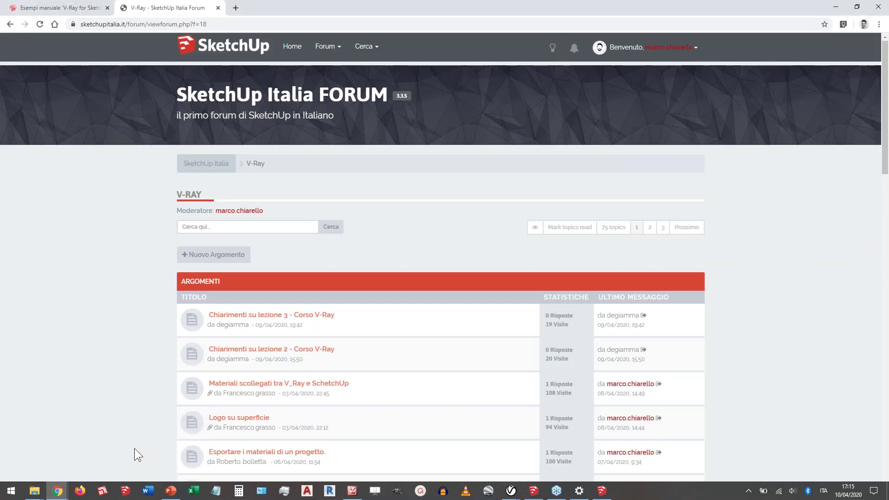
click(235, 8)
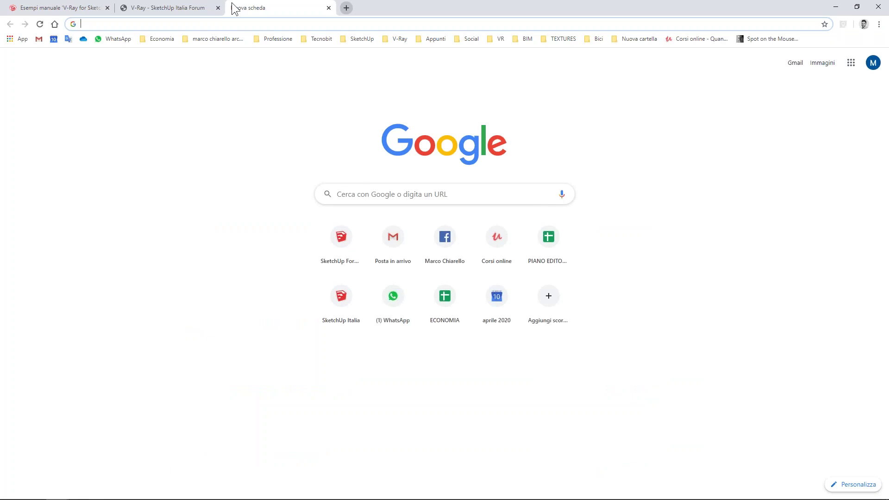
click(317, 40)
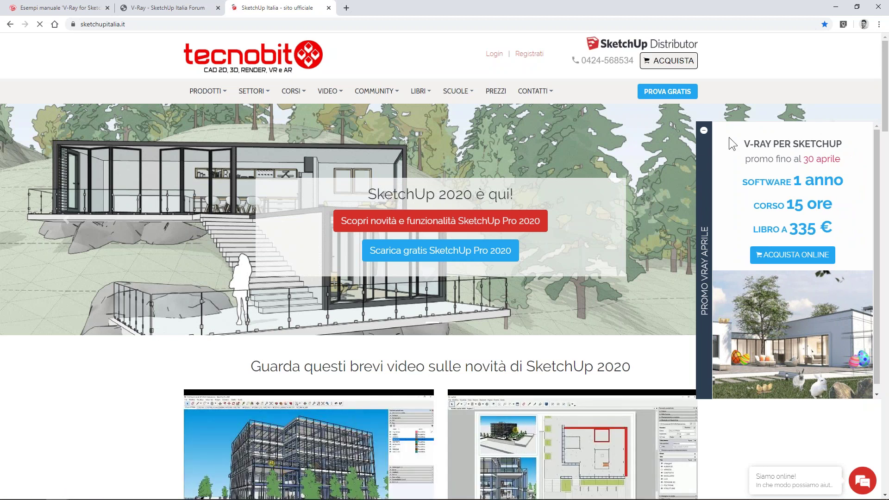
click(704, 130)
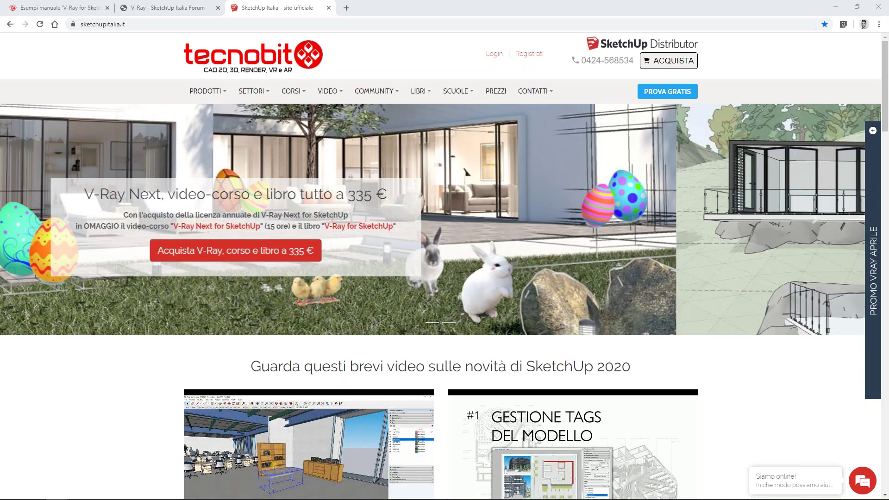
drag(576, 163, 389, 17)
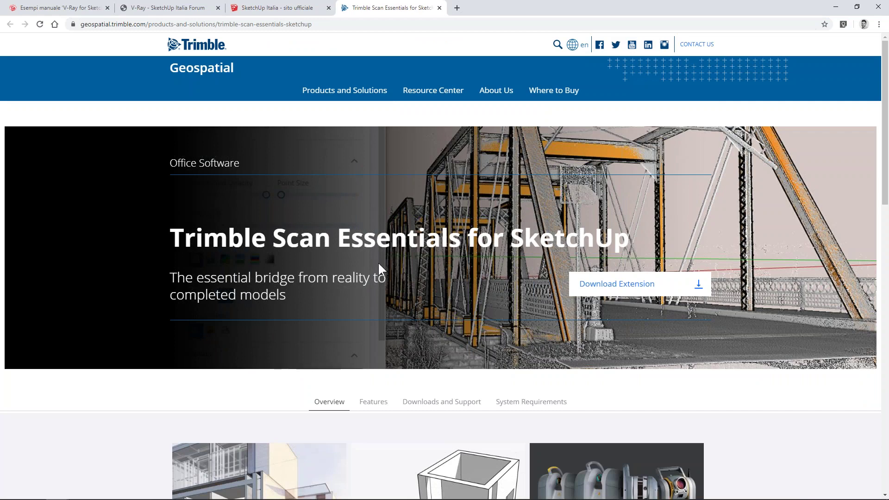
Open the Trimble Scan Essentials For SketchUp Extension Warehouse listing in a new tab.
scroll(130, 282, down, 2)
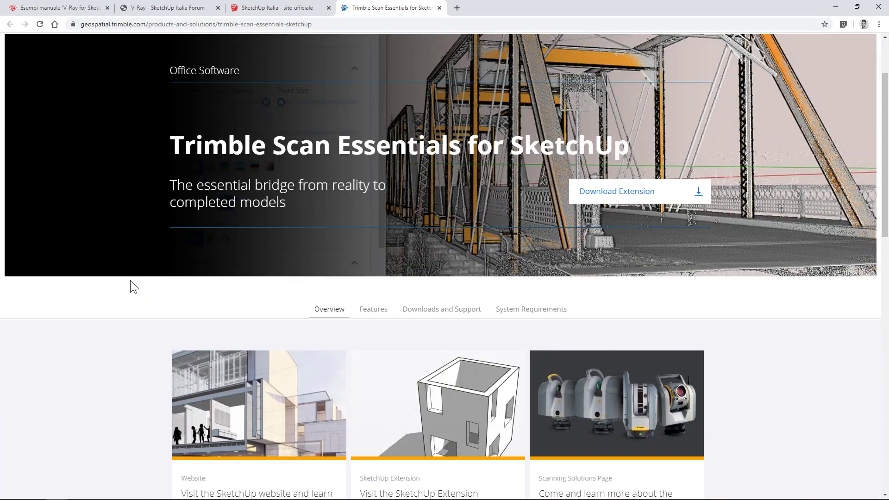
scroll(131, 281, down, 2)
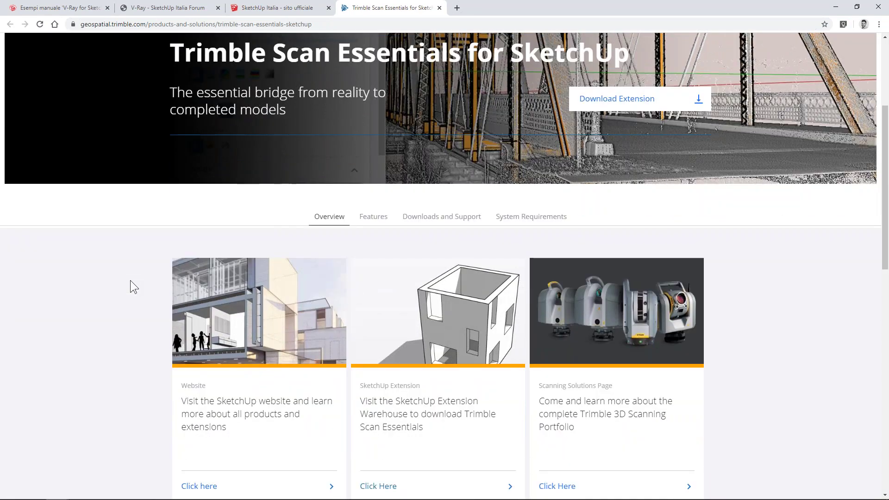
scroll(131, 282, down, 2)
middle_click(404, 317)
click(490, 9)
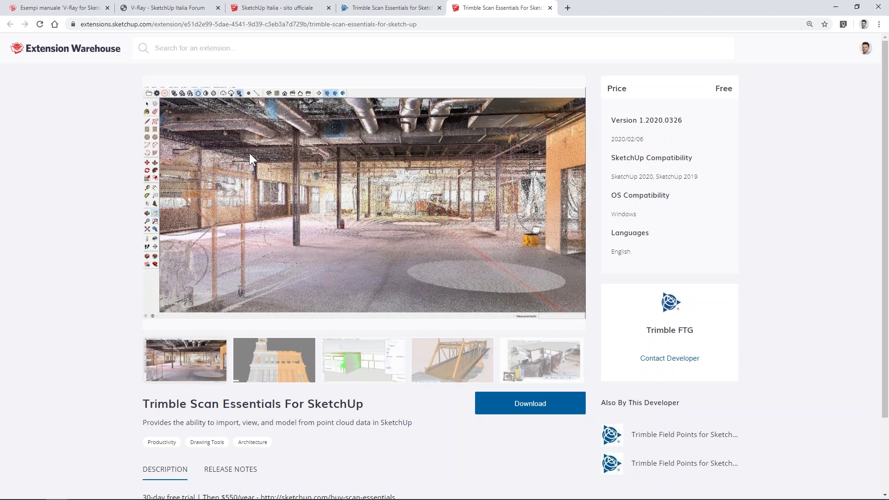
Browse the gallery screenshots: orange building, green inspection, orange bridge and building scan with scanner.
click(276, 359)
click(341, 366)
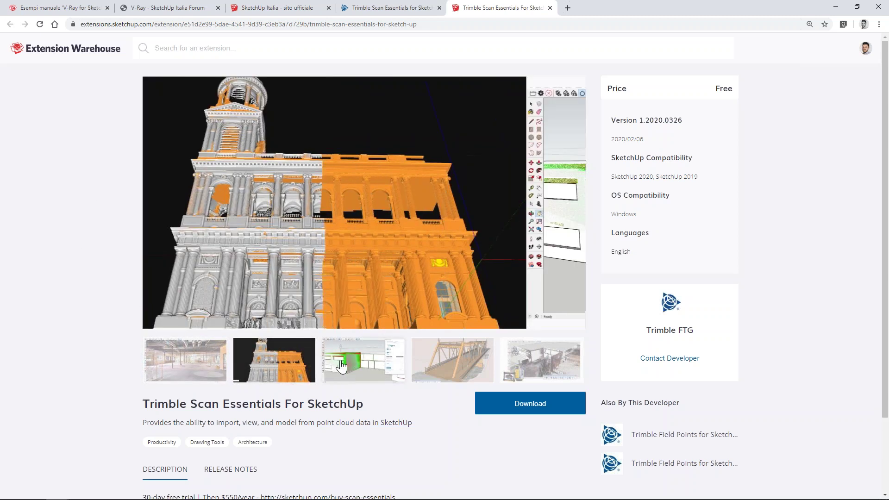
click(450, 369)
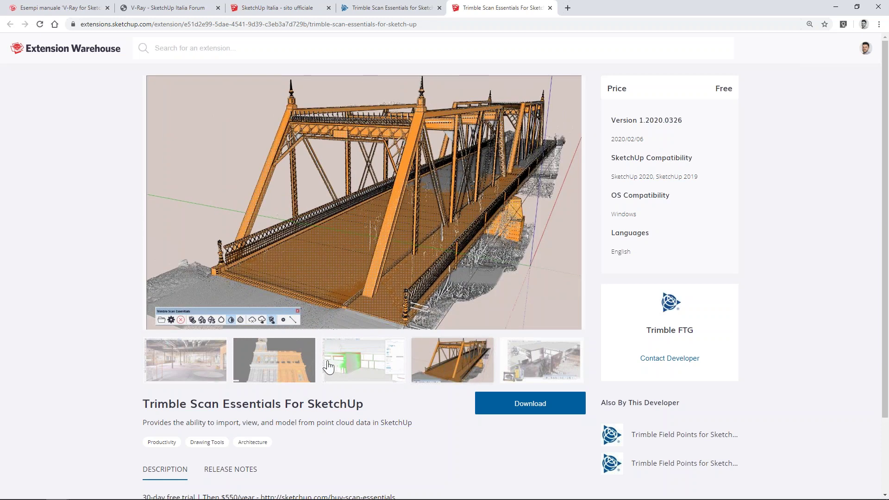
click(545, 367)
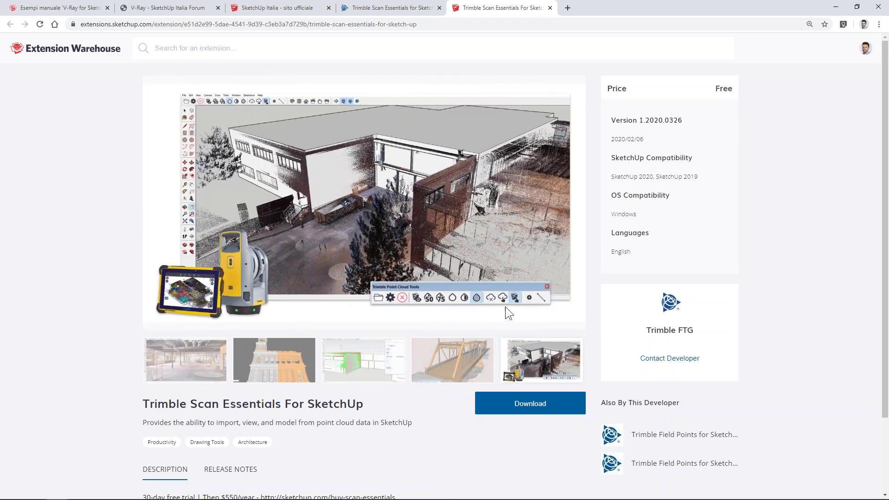
click(348, 368)
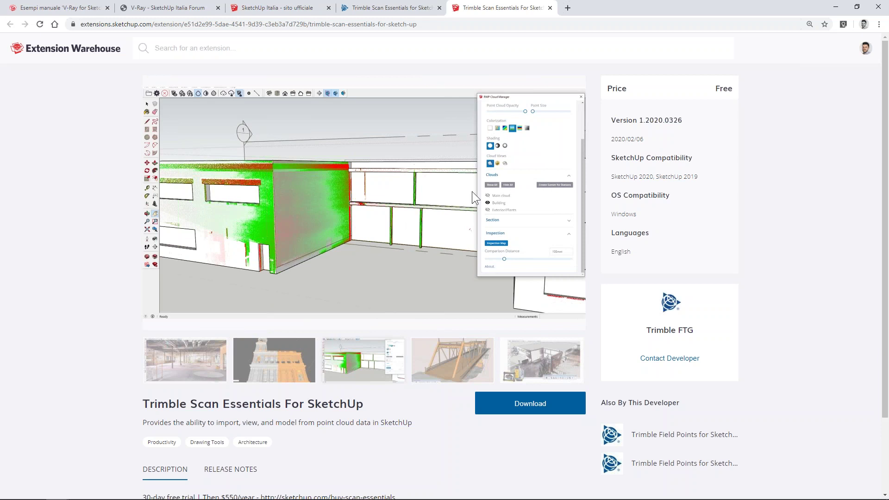
click(535, 359)
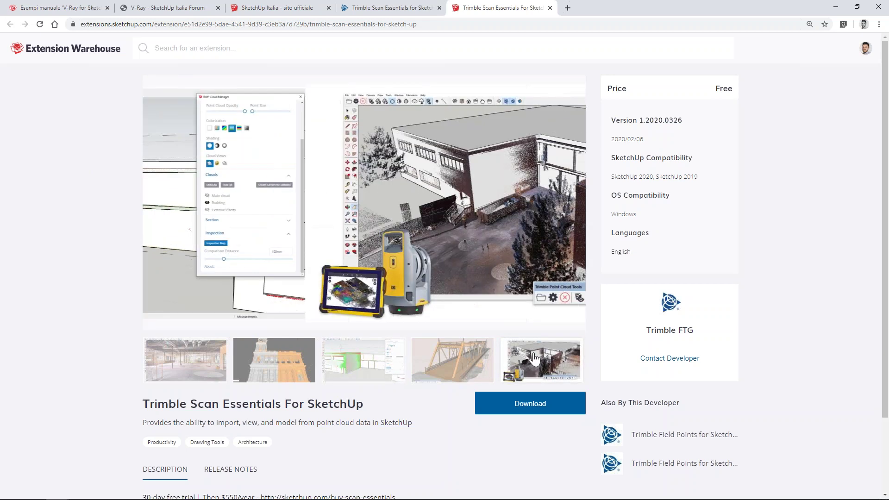